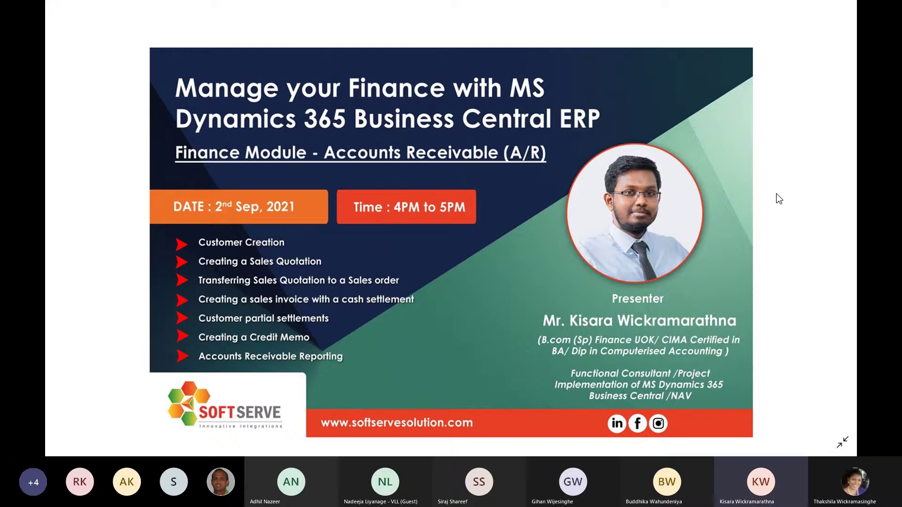
Switch from the webinar slide to the Business Central browser window
{"action": "key", "text": "alt+Tab"}
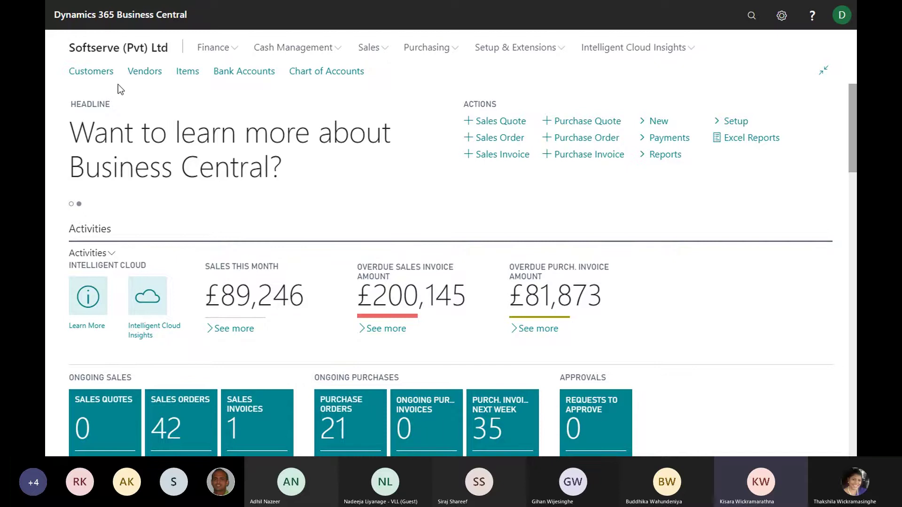
Search 'customer' in Tell Me and open the full Customers list page
{"action": "left_click", "coordinate": [95, 74]}
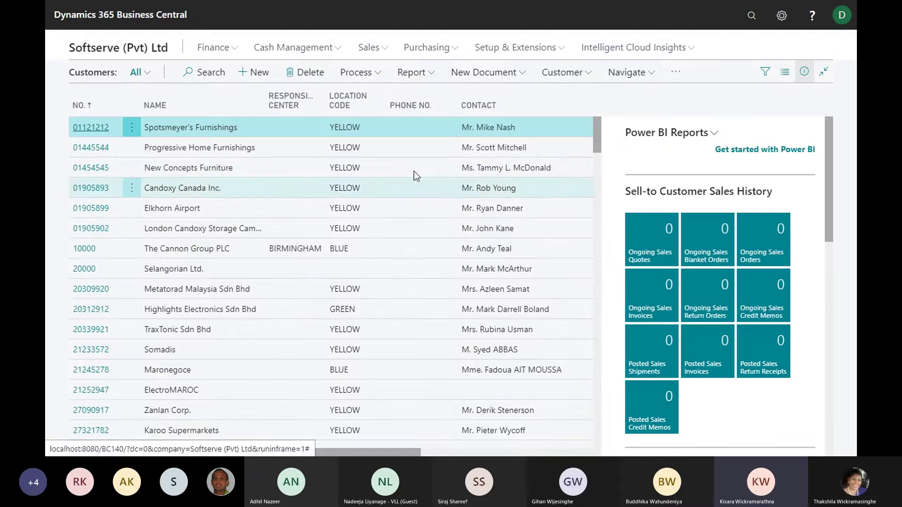
{"action": "left_click", "coordinate": [751, 15]}
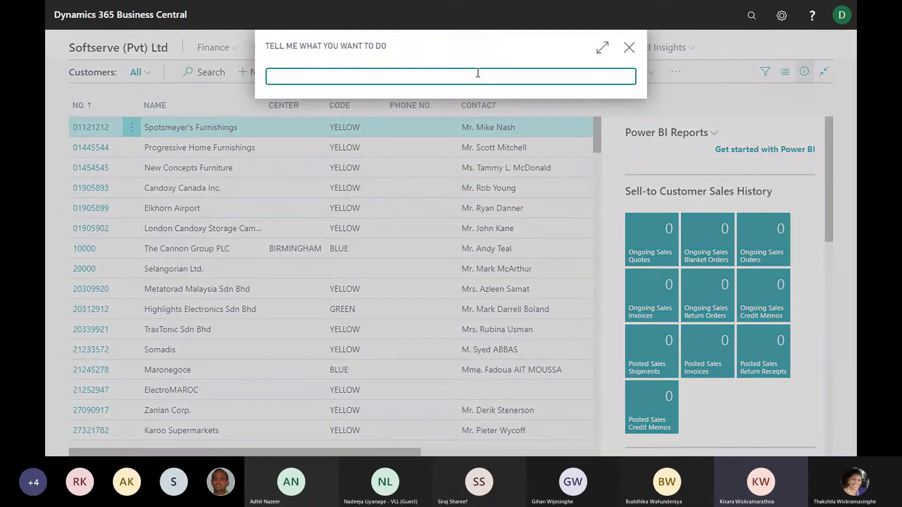
{"action": "type", "text": "customer"}
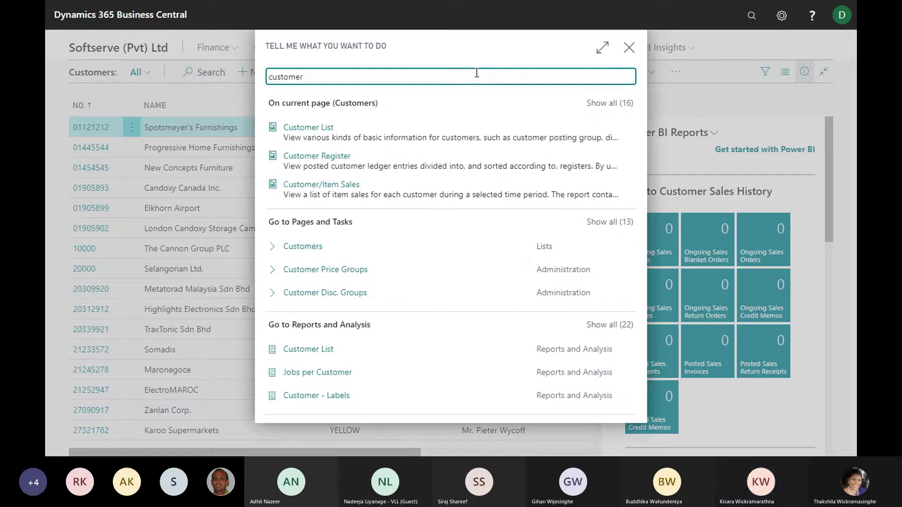
{"action": "left_click", "coordinate": [309, 251]}
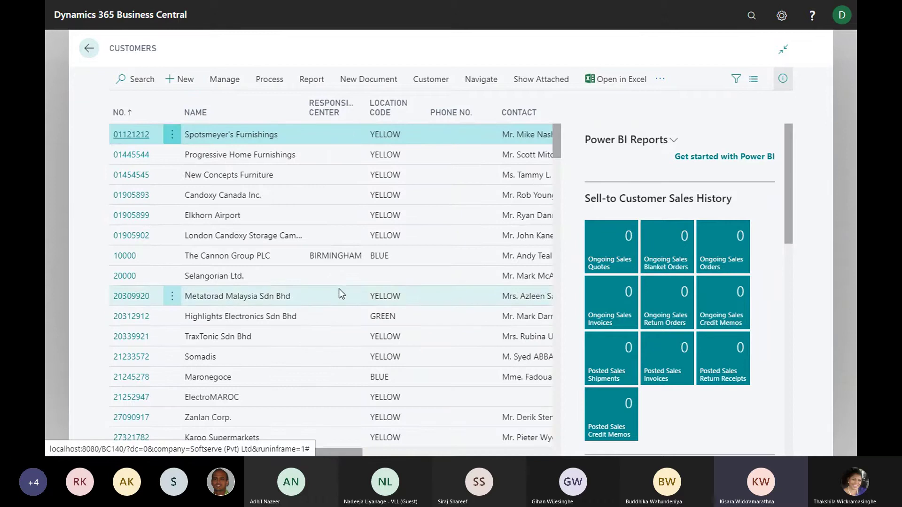
{"action": "scroll", "coordinate": [362, 284], "scroll_direction": "down", "scroll_amount": 5}
{"action": "scroll", "coordinate": [363, 283], "scroll_direction": "up", "scroll_amount": 5}
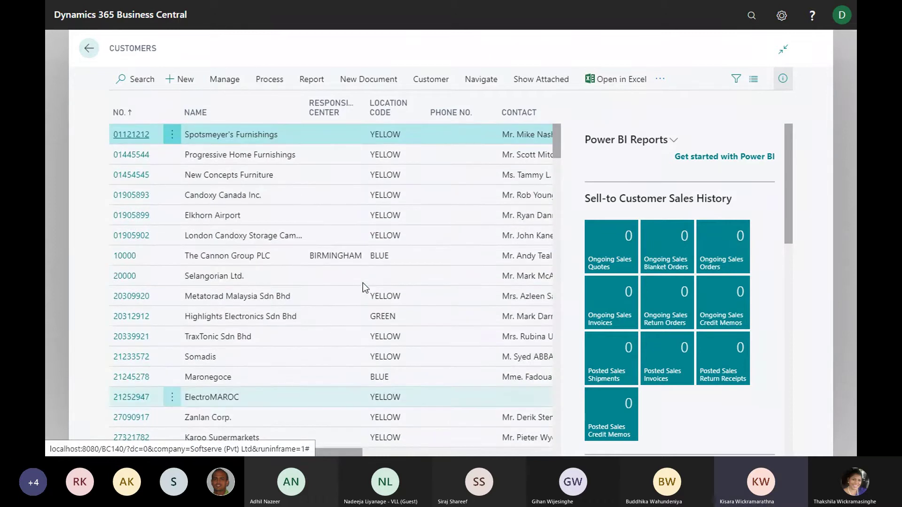
{"action": "scroll", "coordinate": [265, 169], "scroll_direction": "down", "scroll_amount": 5}
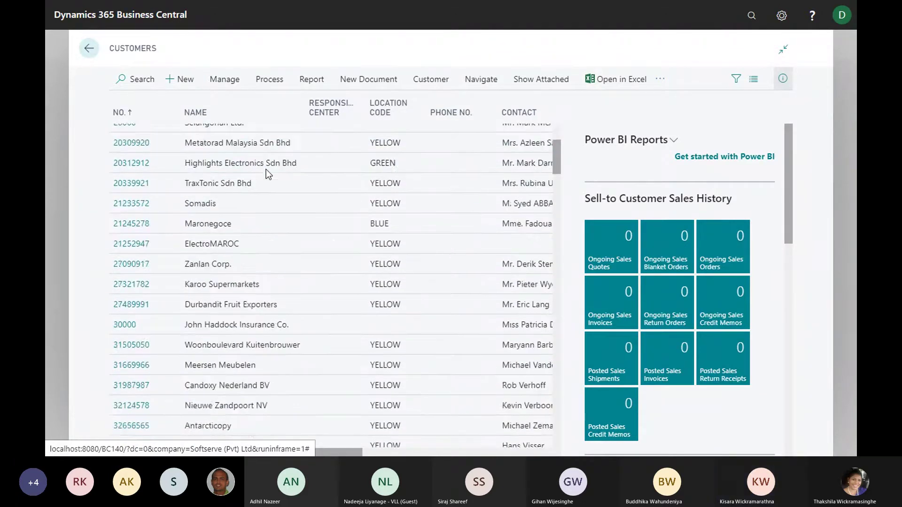
{"action": "scroll", "coordinate": [266, 170], "scroll_direction": "up", "scroll_amount": 5}
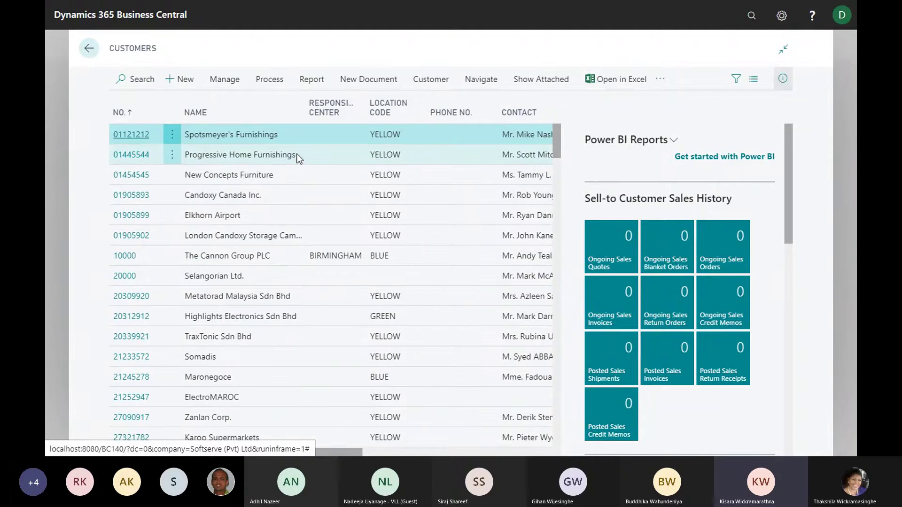
Start a new customer and view the DOMESTIC, EU and FOREIGN template choices
{"action": "left_click", "coordinate": [181, 85]}
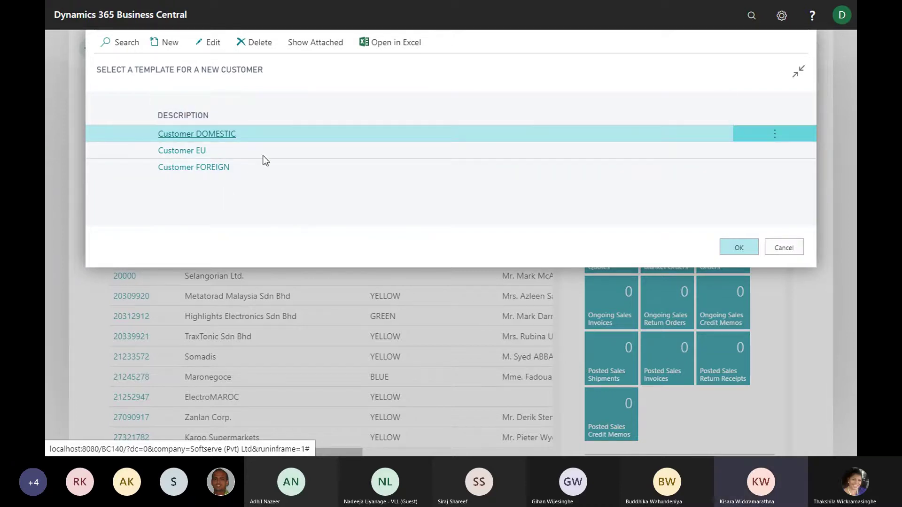
{"action": "left_click", "coordinate": [305, 151]}
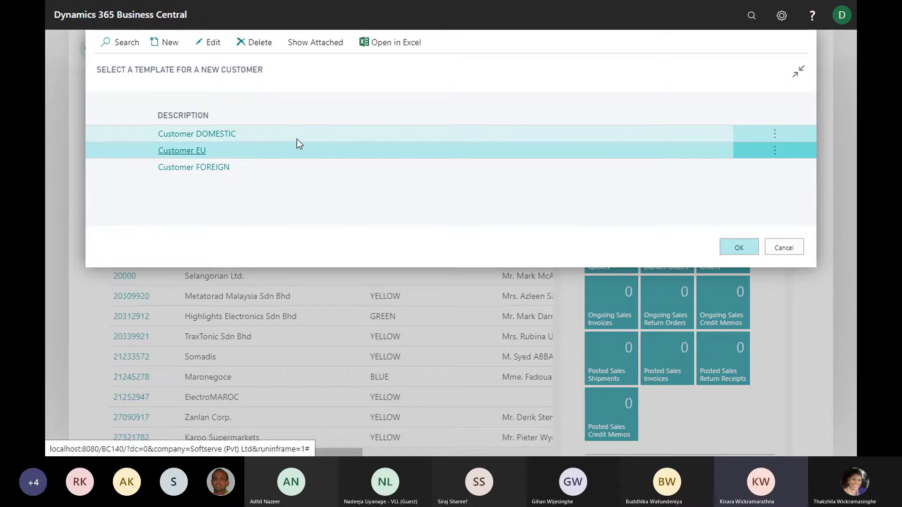
{"action": "left_click", "coordinate": [296, 136]}
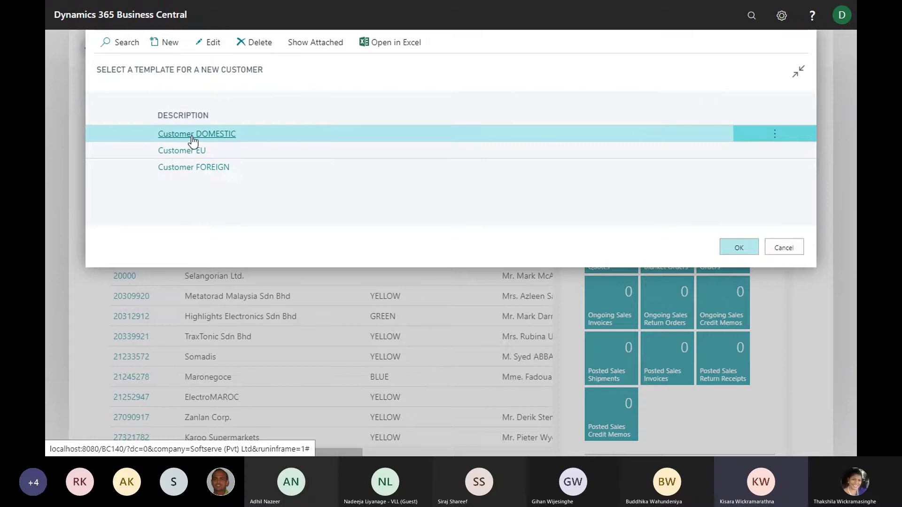
Open the Customer DOMESTIC template and review its DOMESTIC posting group settings
{"action": "left_click", "coordinate": [210, 41]}
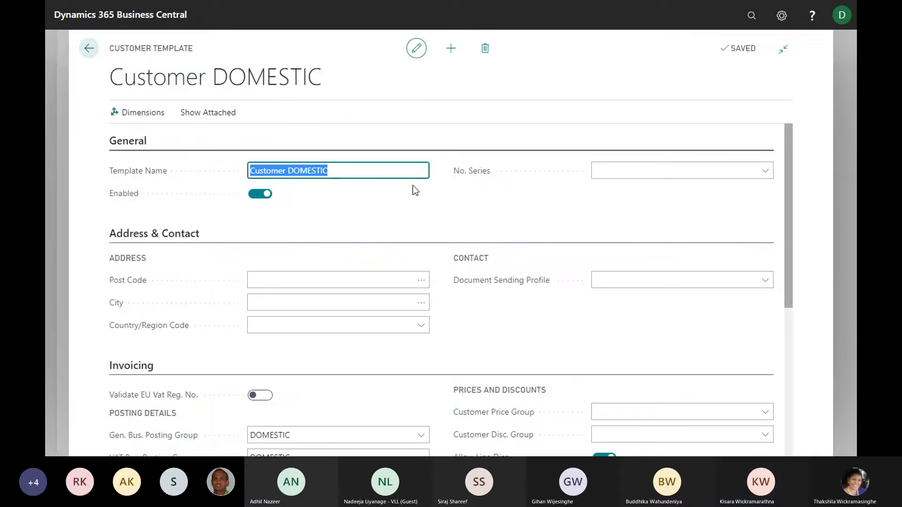
{"action": "scroll", "coordinate": [355, 247], "scroll_direction": "down", "scroll_amount": 3}
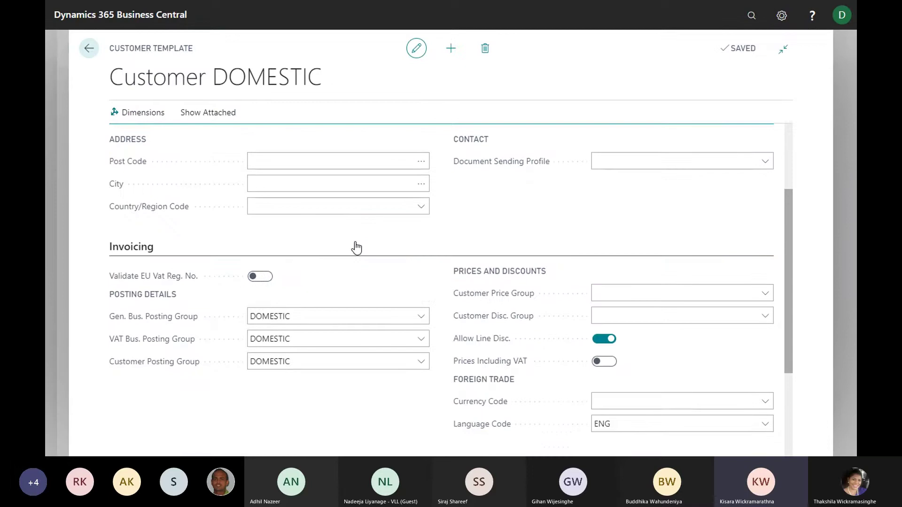
{"action": "scroll", "coordinate": [355, 248], "scroll_direction": "up", "scroll_amount": 1}
{"action": "left_click", "coordinate": [355, 240]}
{"action": "scroll", "coordinate": [356, 239], "scroll_direction": "up", "scroll_amount": 1}
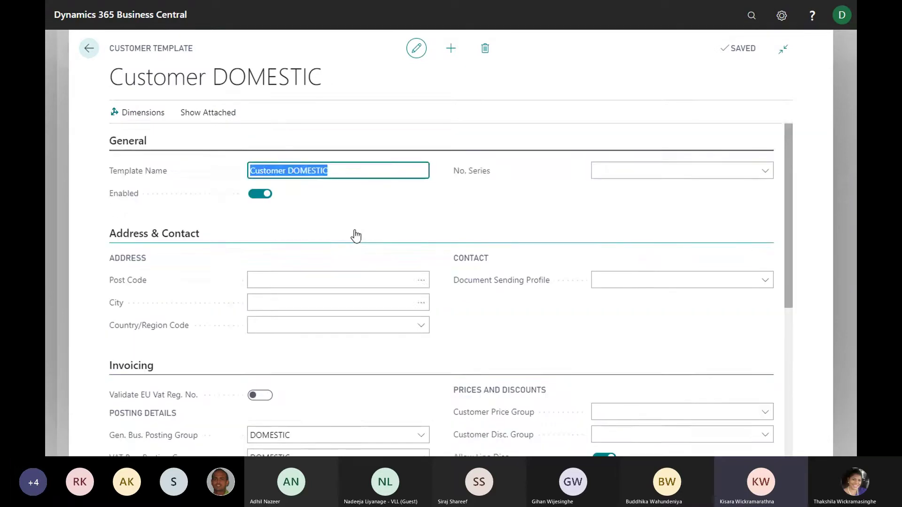
{"action": "scroll", "coordinate": [355, 233], "scroll_direction": "down", "scroll_amount": 2}
{"action": "scroll", "coordinate": [356, 232], "scroll_direction": "up", "scroll_amount": 1}
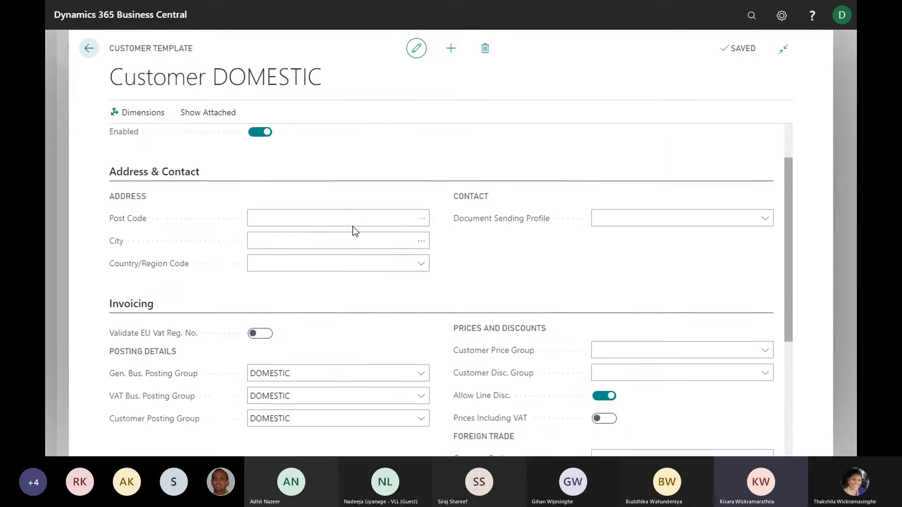
{"action": "scroll", "coordinate": [355, 231], "scroll_direction": "down", "scroll_amount": 3}
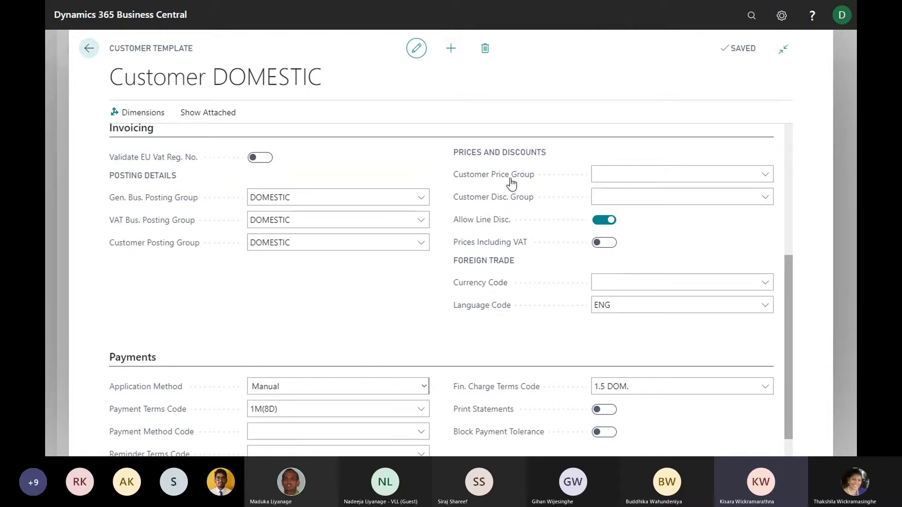
{"action": "scroll", "coordinate": [410, 263], "scroll_direction": "down", "scroll_amount": 1}
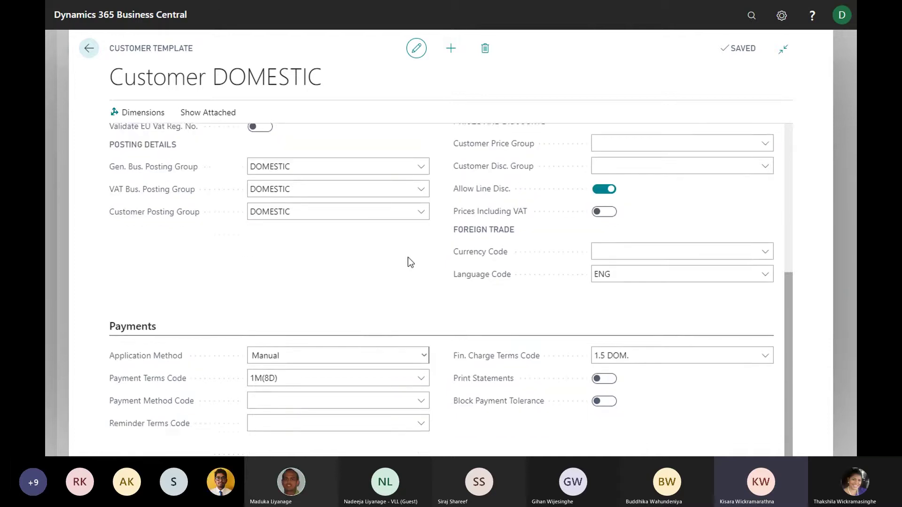
{"action": "scroll", "coordinate": [402, 251], "scroll_direction": "up", "scroll_amount": 3}
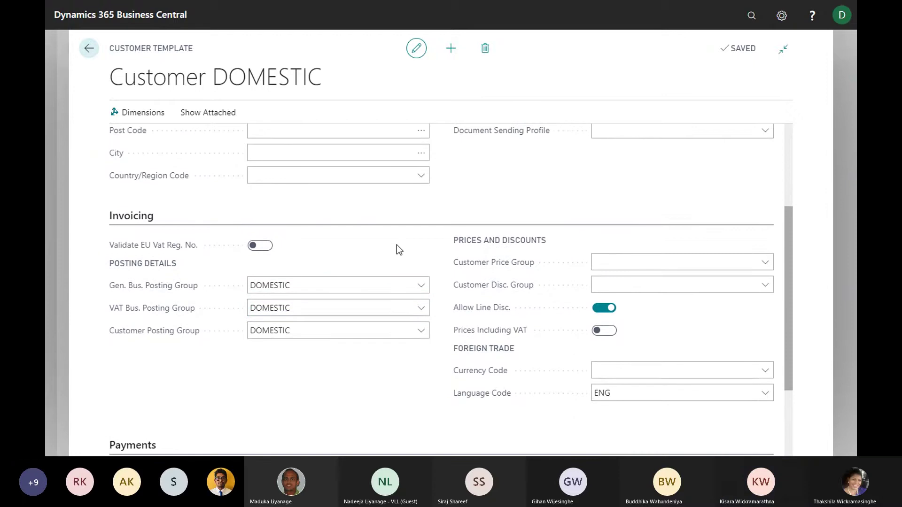
{"action": "scroll", "coordinate": [393, 239], "scroll_direction": "down", "scroll_amount": 2}
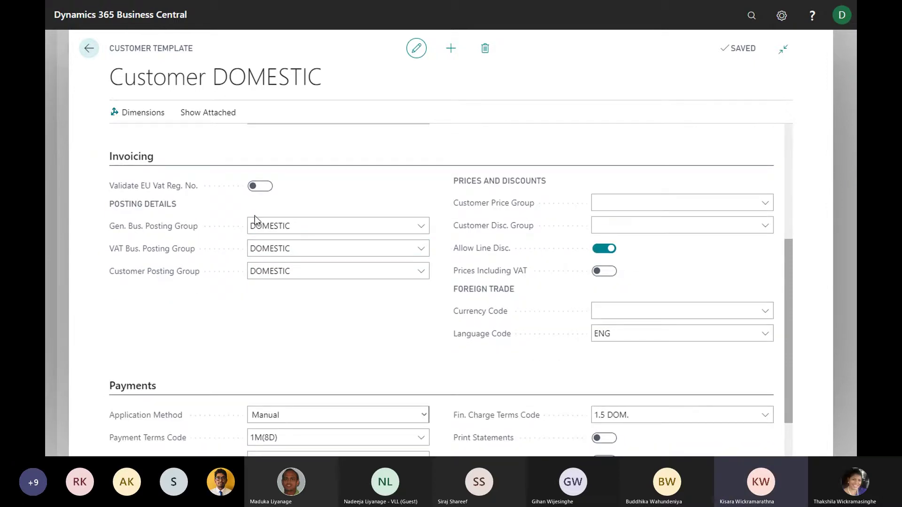
{"action": "scroll", "coordinate": [296, 285], "scroll_direction": "down", "scroll_amount": 2}
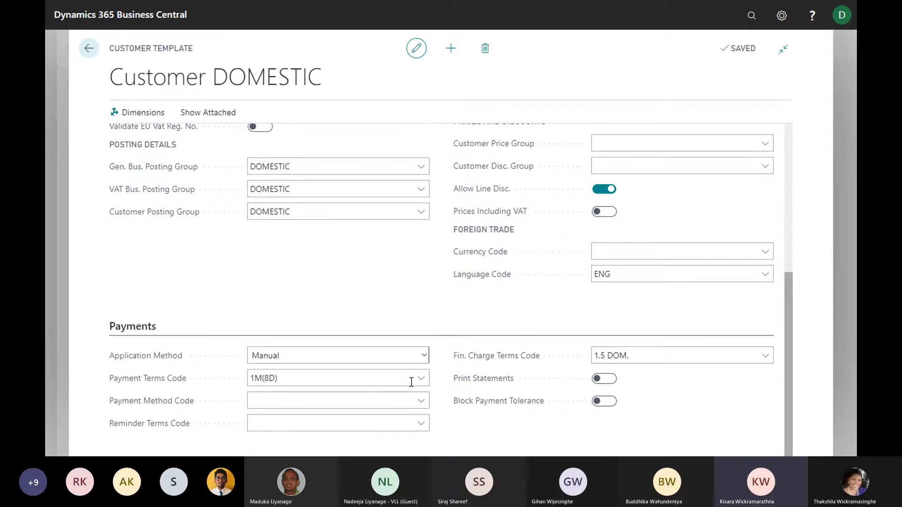
{"action": "scroll", "coordinate": [432, 283], "scroll_direction": "up", "scroll_amount": 2}
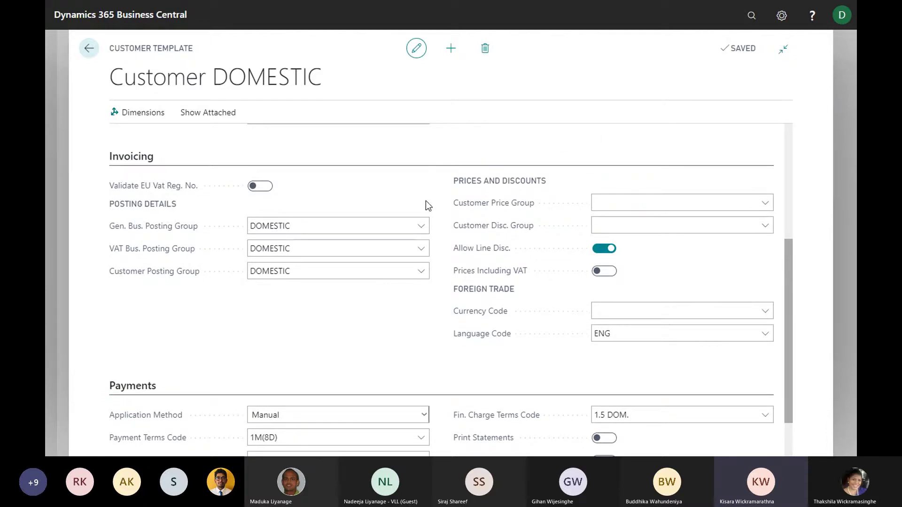
{"action": "scroll", "coordinate": [419, 249], "scroll_direction": "down", "scroll_amount": 2}
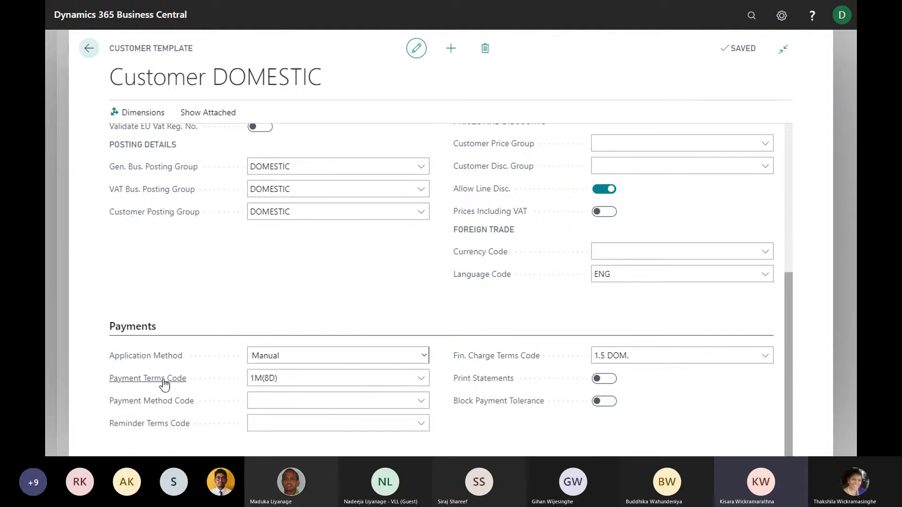
Set the template's payment terms to 30 DAYS and payment method to CHECK
{"action": "left_click", "coordinate": [421, 378]}
{"action": "scroll", "coordinate": [340, 320], "scroll_direction": "down", "scroll_amount": 3}
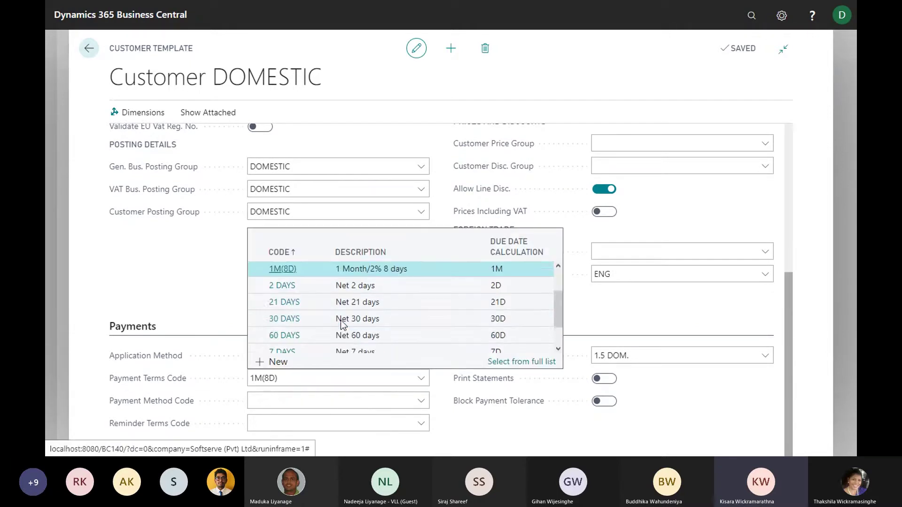
{"action": "left_click", "coordinate": [314, 315]}
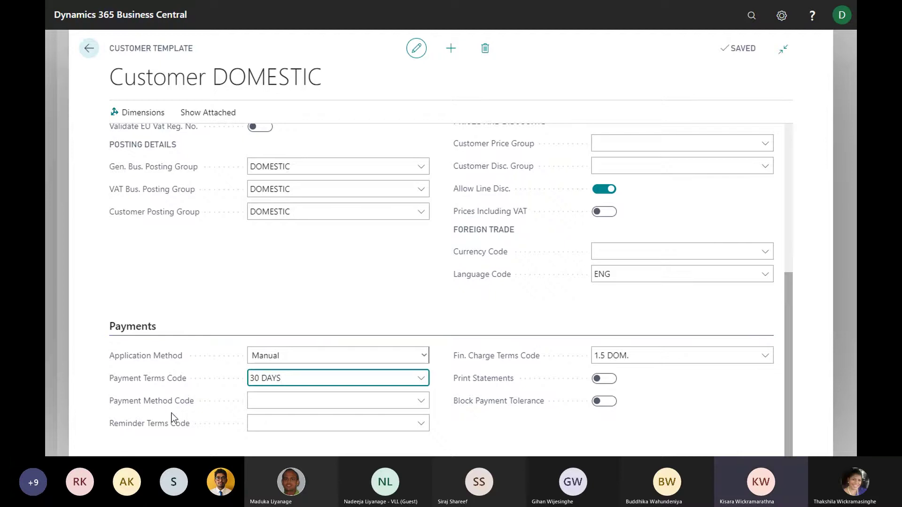
{"action": "left_click", "coordinate": [422, 401]}
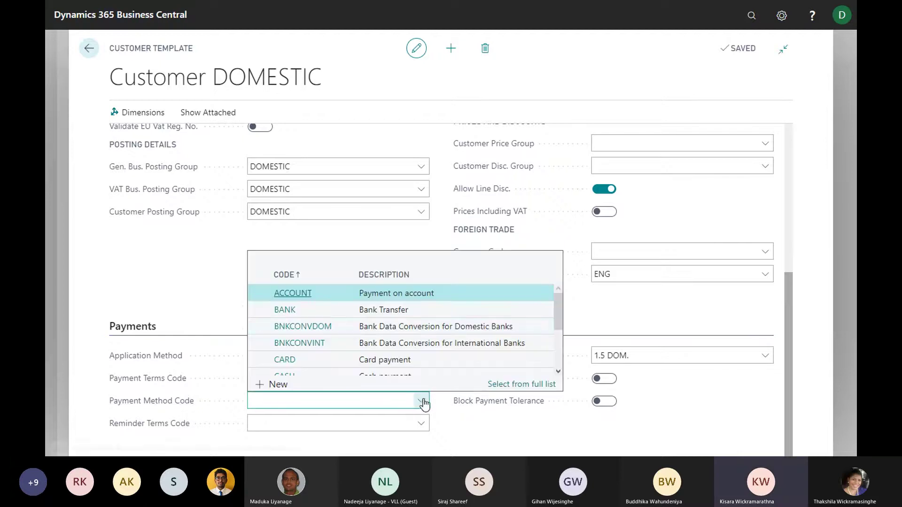
{"action": "scroll", "coordinate": [361, 334], "scroll_direction": "down", "scroll_amount": 2}
{"action": "left_click", "coordinate": [363, 334]}
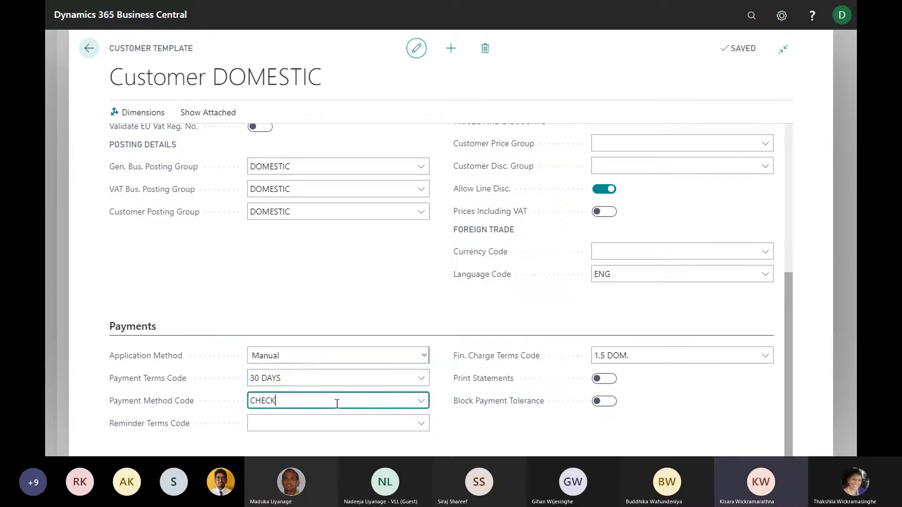
{"action": "left_click", "coordinate": [332, 376]}
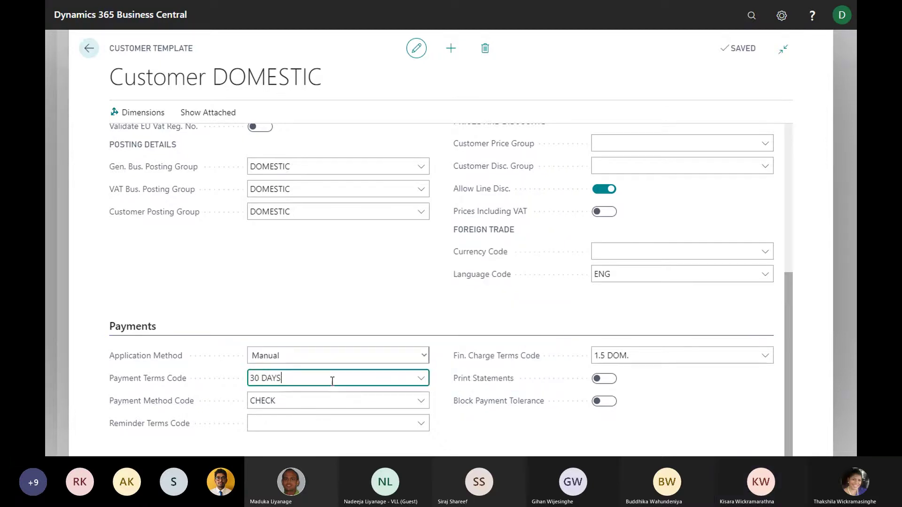
{"action": "left_click", "coordinate": [366, 423]}
{"action": "left_click", "coordinate": [385, 284]}
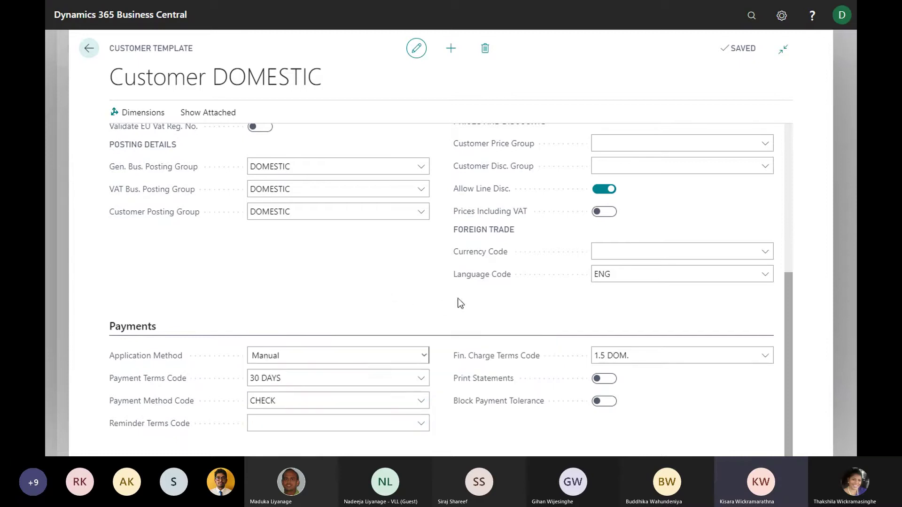
{"action": "scroll", "coordinate": [452, 278], "scroll_direction": "up", "scroll_amount": 3}
{"action": "scroll", "coordinate": [457, 282], "scroll_direction": "down", "scroll_amount": 3}
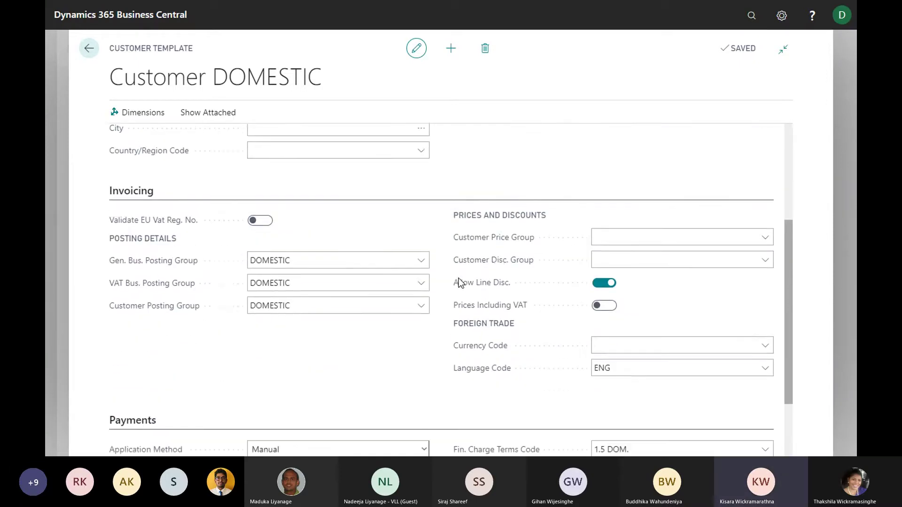
{"action": "scroll", "coordinate": [310, 296], "scroll_direction": "up", "scroll_amount": 4}
{"action": "scroll", "coordinate": [312, 281], "scroll_direction": "up", "scroll_amount": 2}
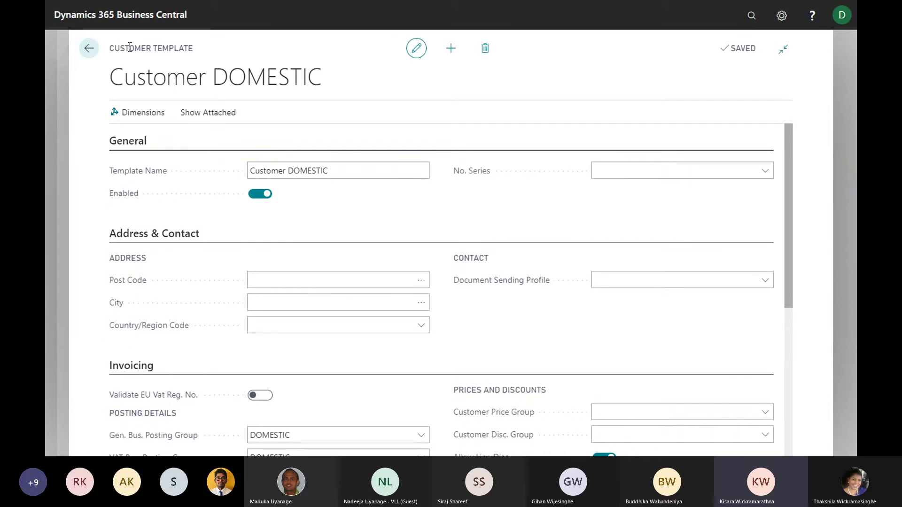
{"action": "left_click", "coordinate": [90, 48]}
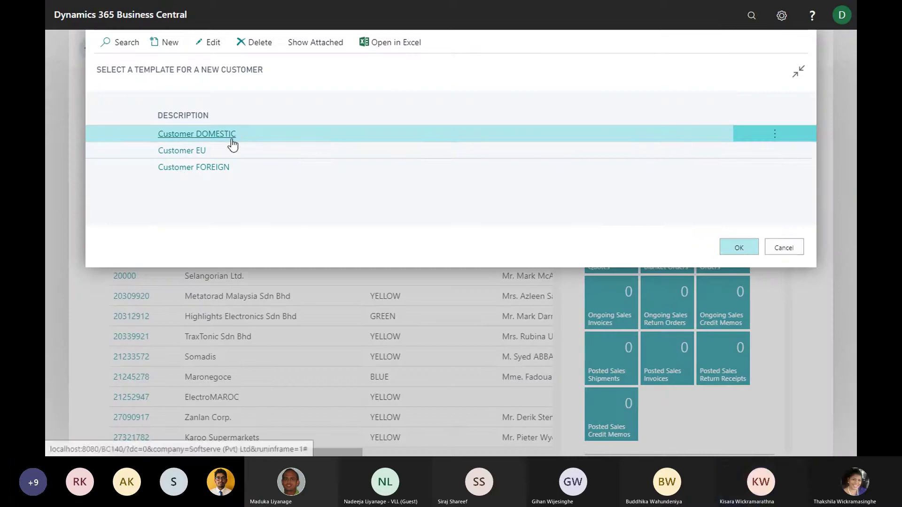
Create customer card C00010 from Customer DOMESTIC, named 'Softserve (Pvt) Ltd'
{"action": "left_click", "coordinate": [736, 249]}
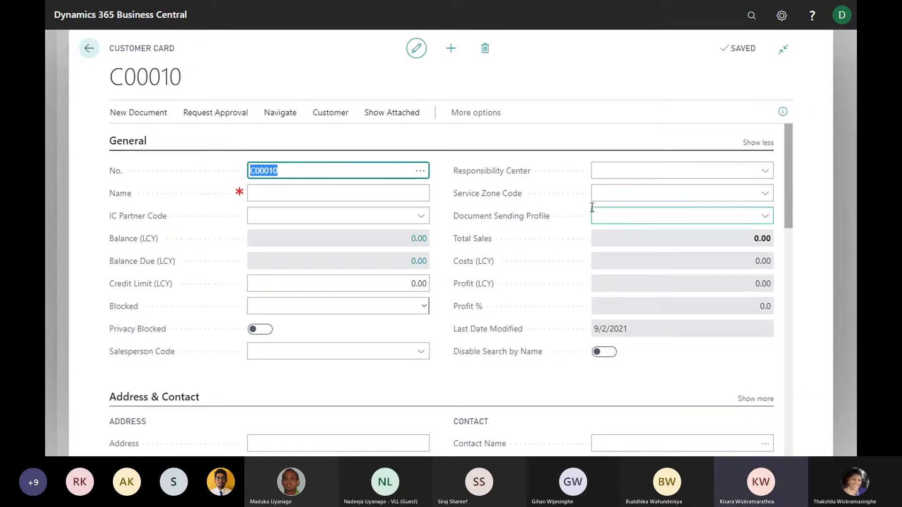
{"action": "left_click", "coordinate": [391, 194]}
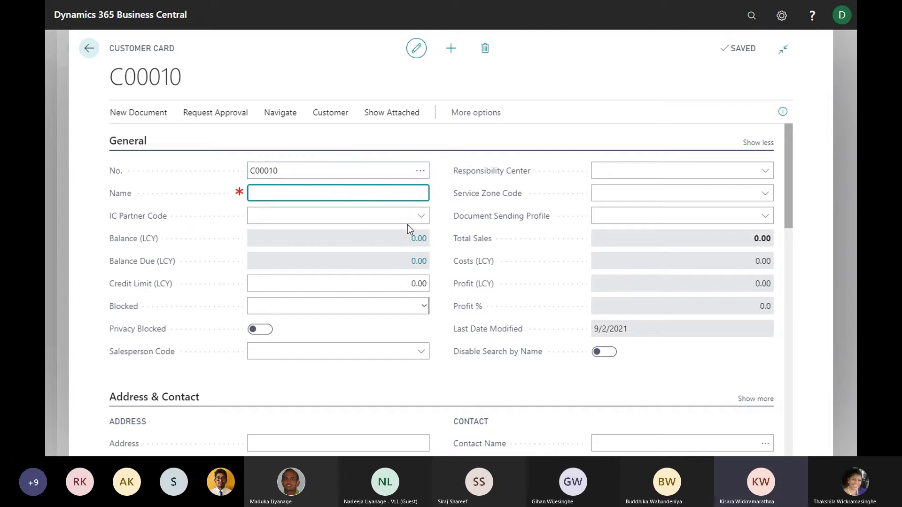
{"action": "type", "text": "ofts"}
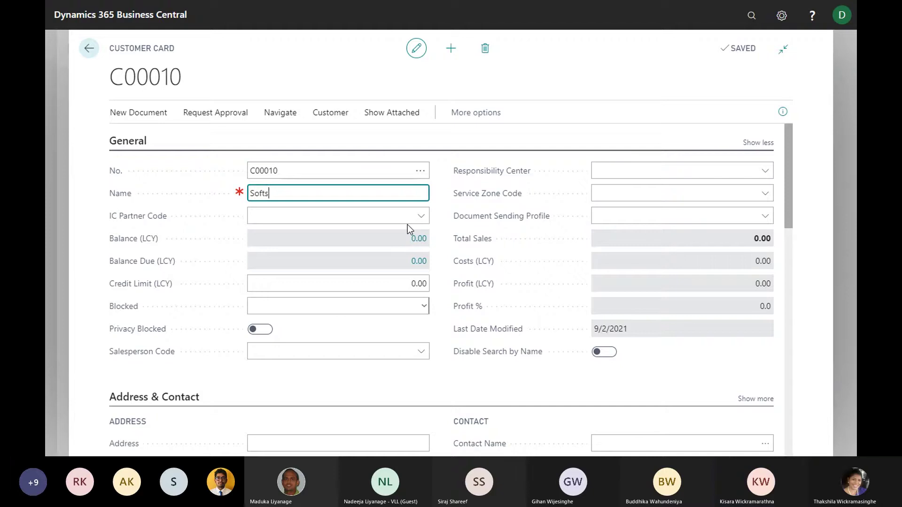
{"action": "type", "text": "erve (Pvt) L"}
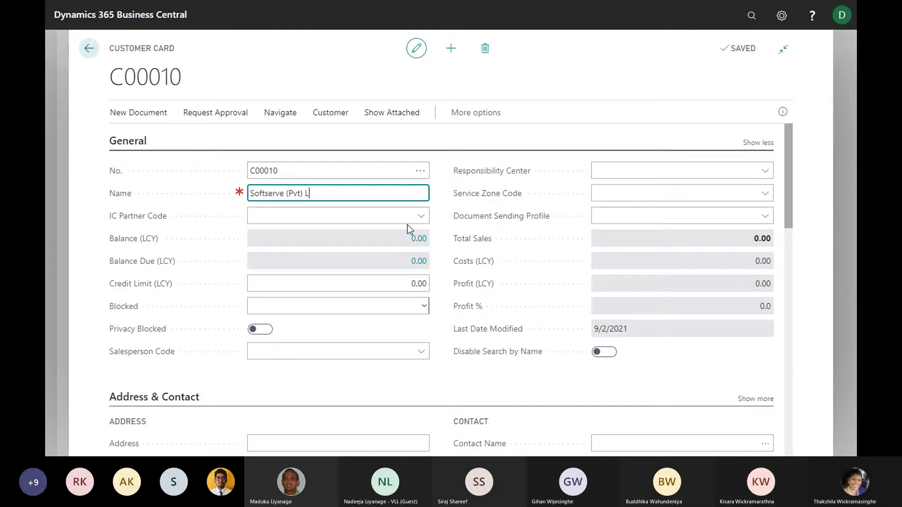
{"action": "type", "text": "td"}
{"action": "key", "text": "Tab"}
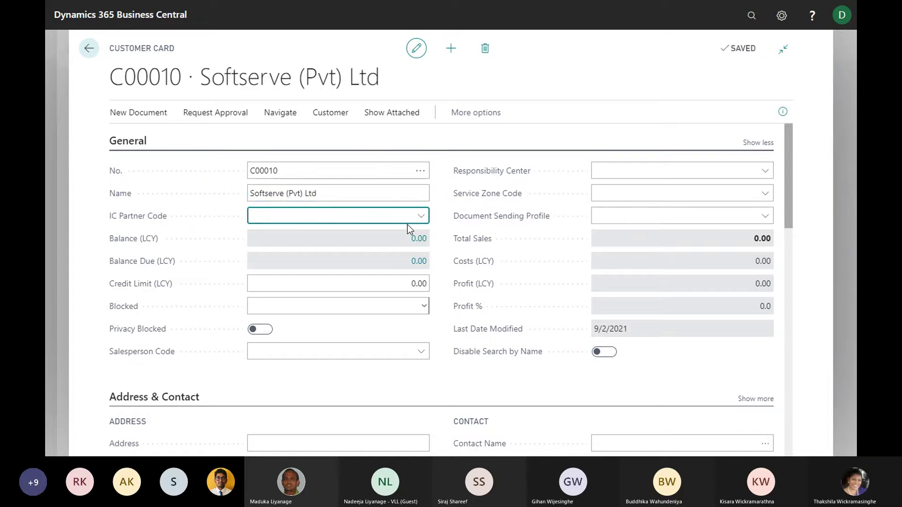
{"action": "scroll", "coordinate": [390, 236], "scroll_direction": "down", "scroll_amount": 5}
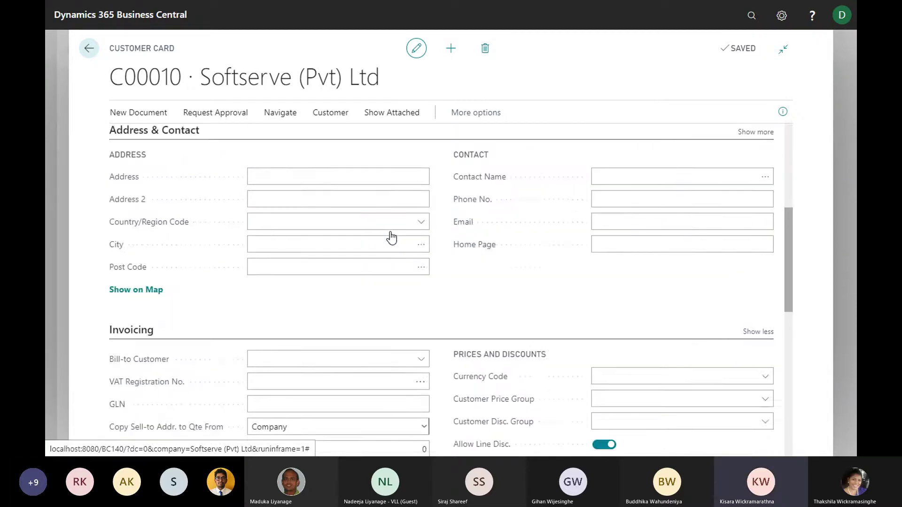
{"action": "scroll", "coordinate": [390, 235], "scroll_direction": "up", "scroll_amount": 5}
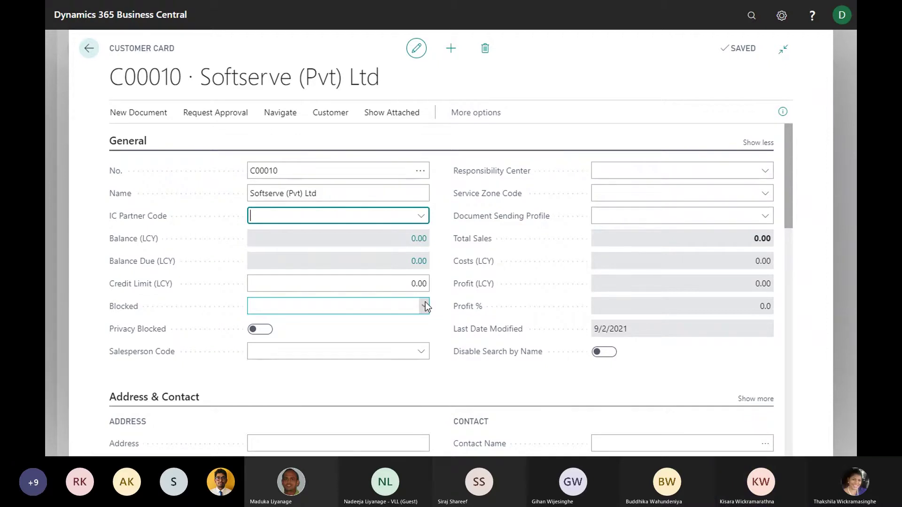
{"action": "scroll", "coordinate": [403, 262], "scroll_direction": "down", "scroll_amount": 1}
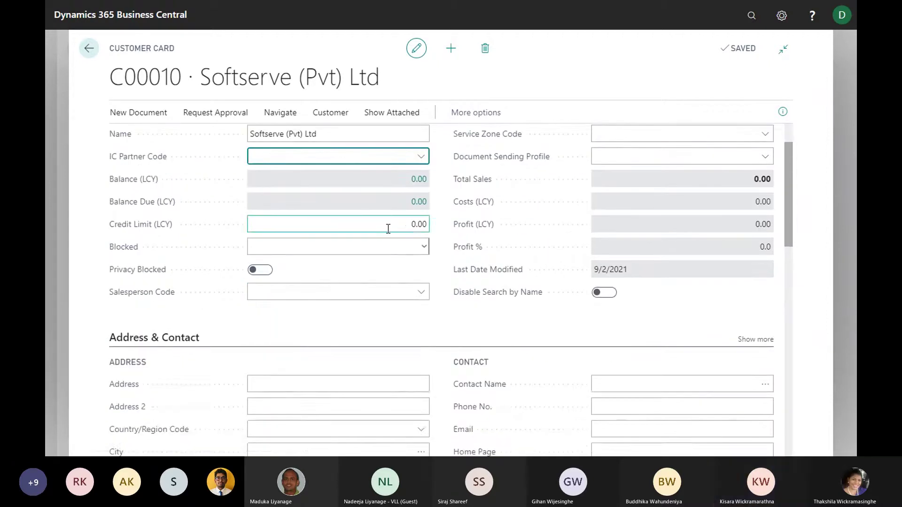
{"action": "scroll", "coordinate": [388, 218], "scroll_direction": "up", "scroll_amount": 1}
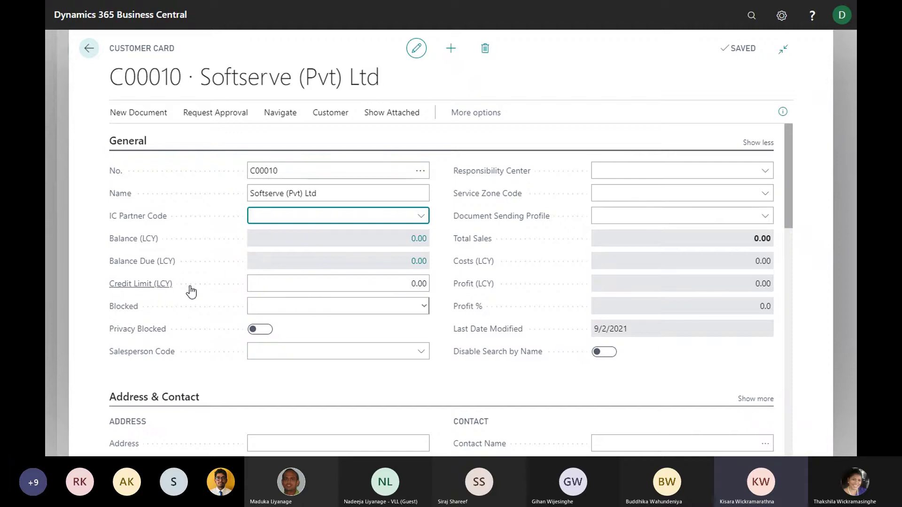
{"action": "left_click", "coordinate": [352, 285]}
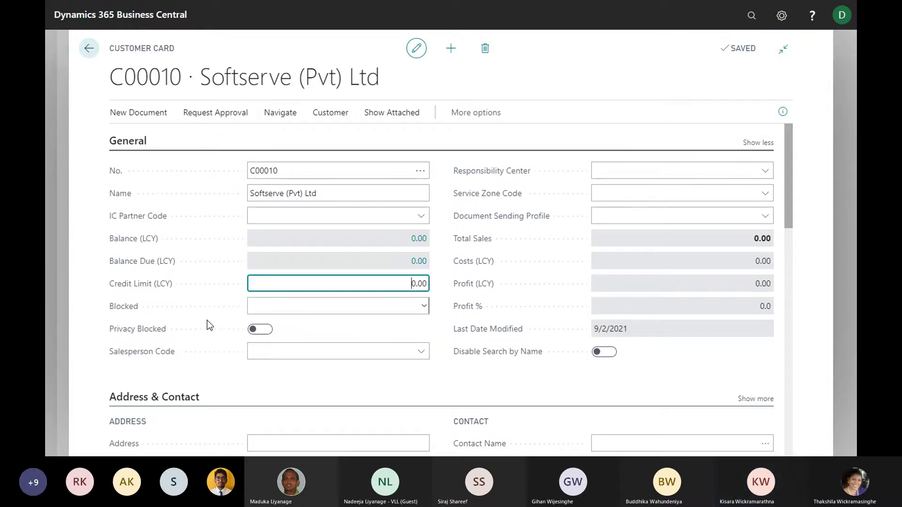
{"action": "scroll", "coordinate": [204, 325], "scroll_direction": "down", "scroll_amount": 1}
{"action": "scroll", "coordinate": [174, 296], "scroll_direction": "up", "scroll_amount": 1}
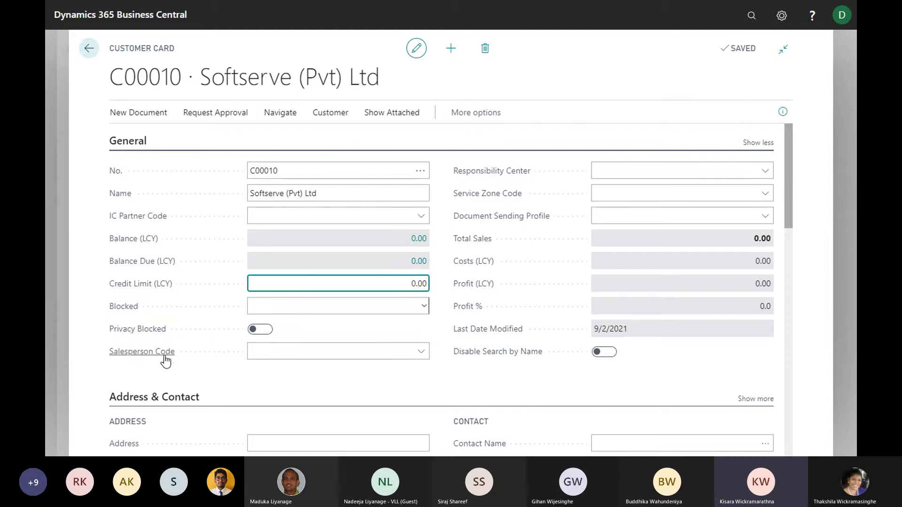
Assign salesperson BD to the Softserve customer
{"action": "left_click", "coordinate": [328, 349]}
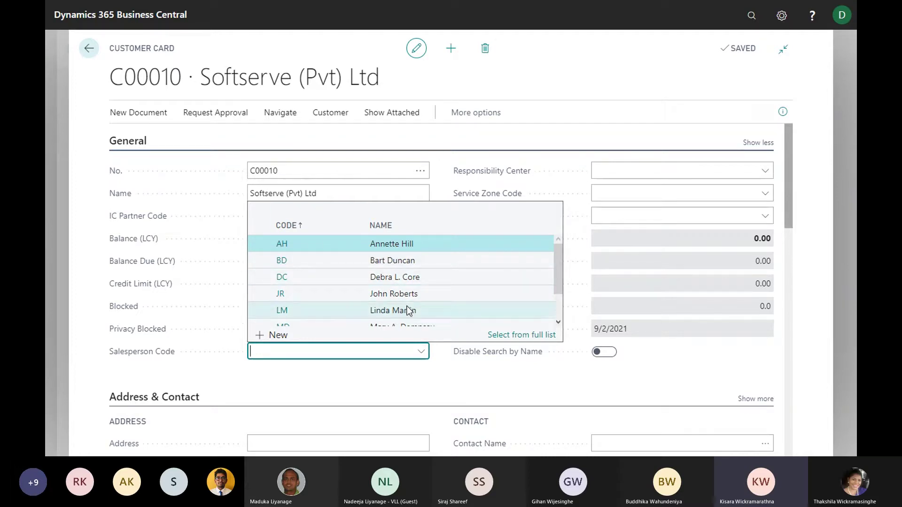
{"action": "left_click", "coordinate": [382, 261]}
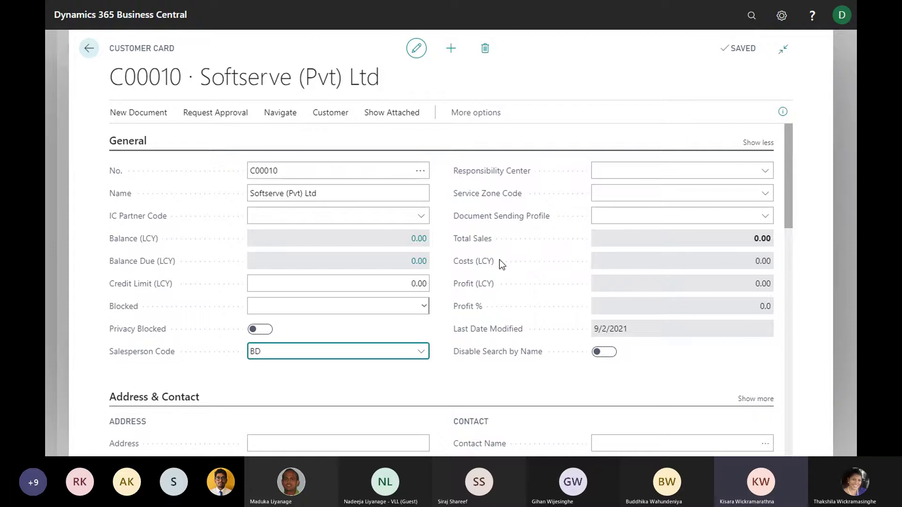
{"action": "scroll", "coordinate": [445, 257], "scroll_direction": "down", "scroll_amount": 2}
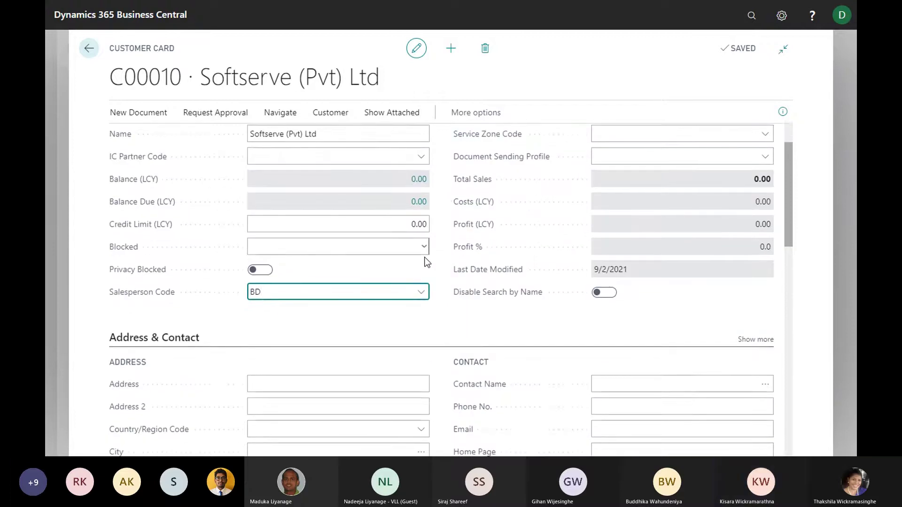
{"action": "scroll", "coordinate": [426, 260], "scroll_direction": "down", "scroll_amount": 4}
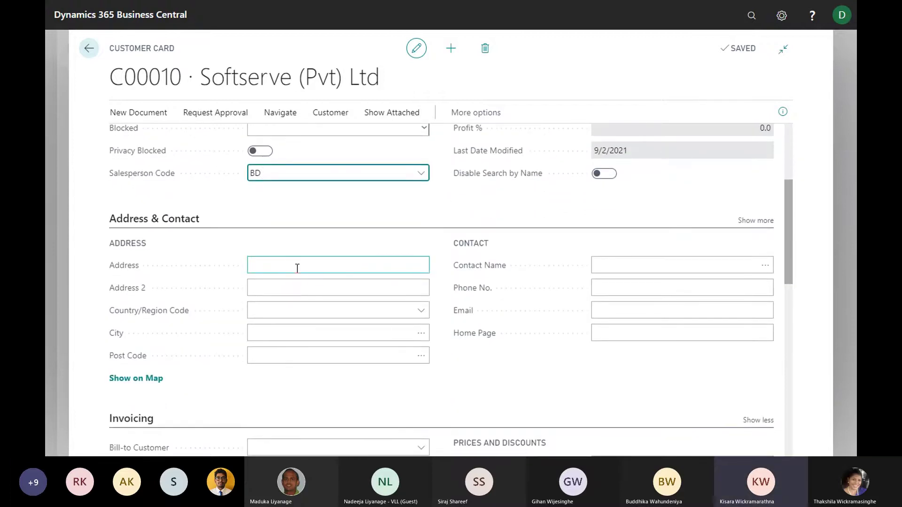
Enter both street address lines and set the country to SL (Sri Lanka)
{"action": "left_click", "coordinate": [297, 268]}
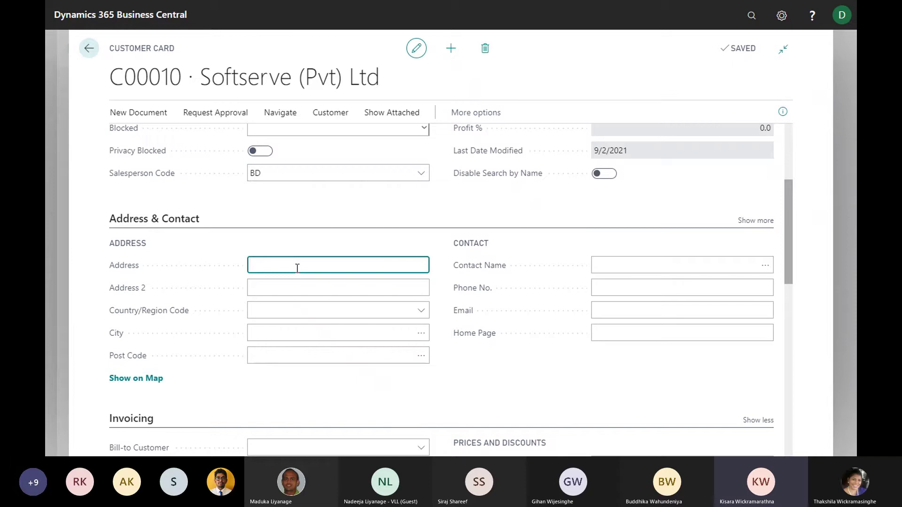
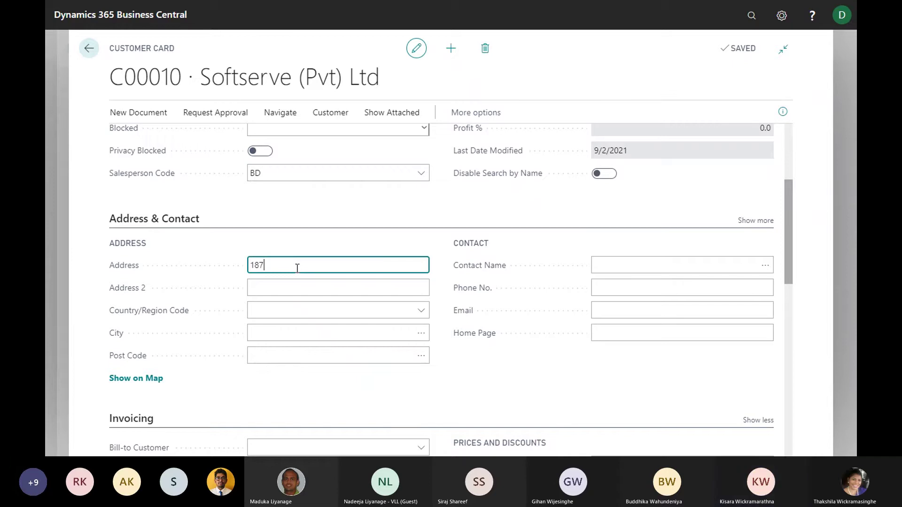
{"action": "key", "text": "Tab"}
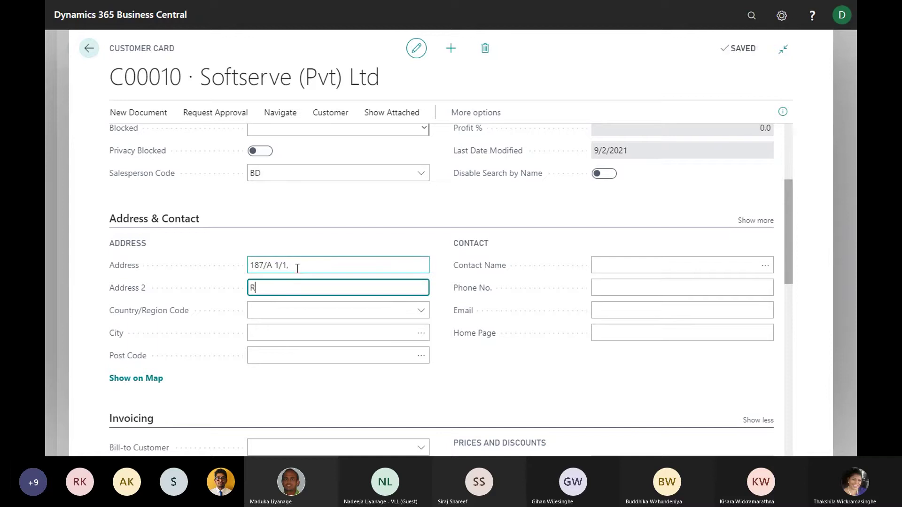
{"action": "key", "text": "Tab"}
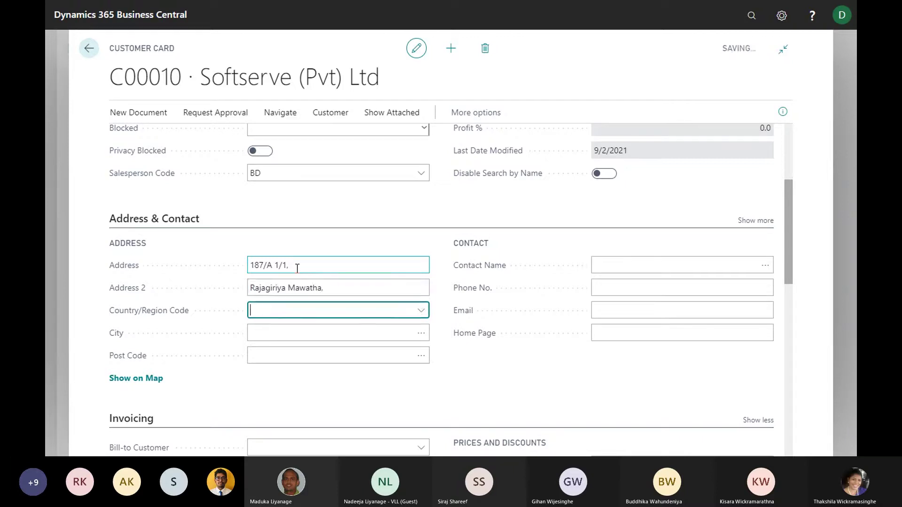
{"action": "type", "text": "sri"}
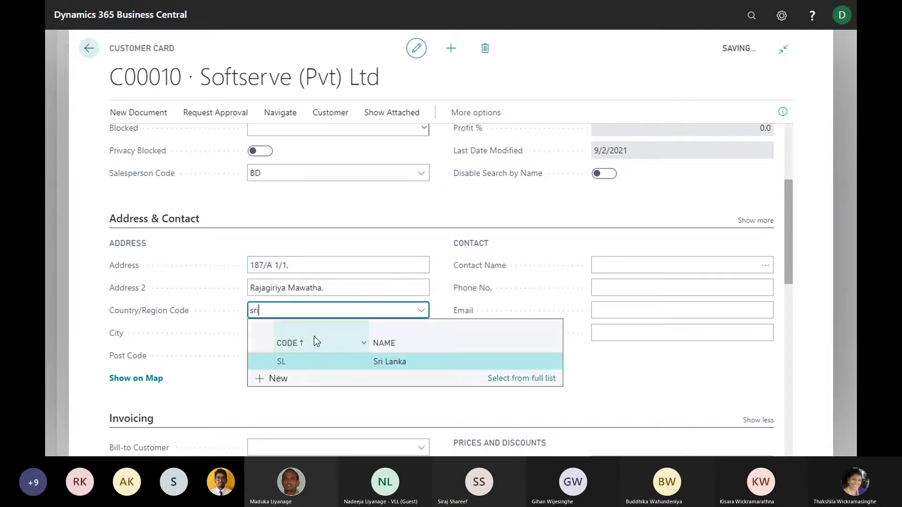
{"action": "left_click", "coordinate": [385, 362]}
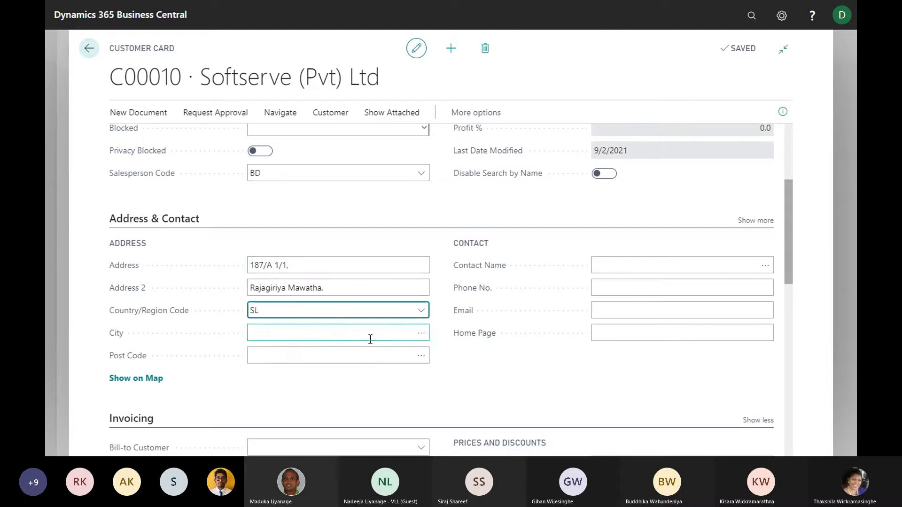
{"action": "left_click", "coordinate": [385, 333]}
Search the Post Codes list for 'raja' and pick the matching city and post code
{"action": "left_click", "coordinate": [420, 334]}
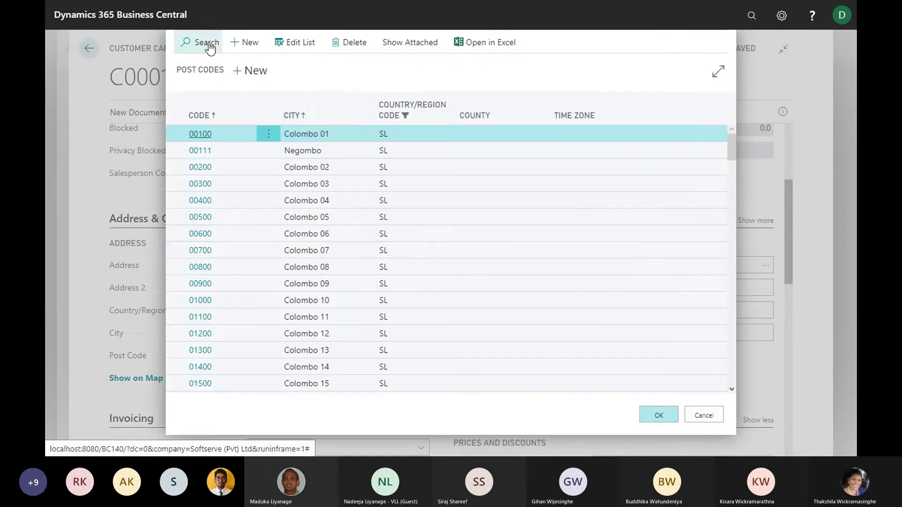
{"action": "left_click", "coordinate": [208, 43]}
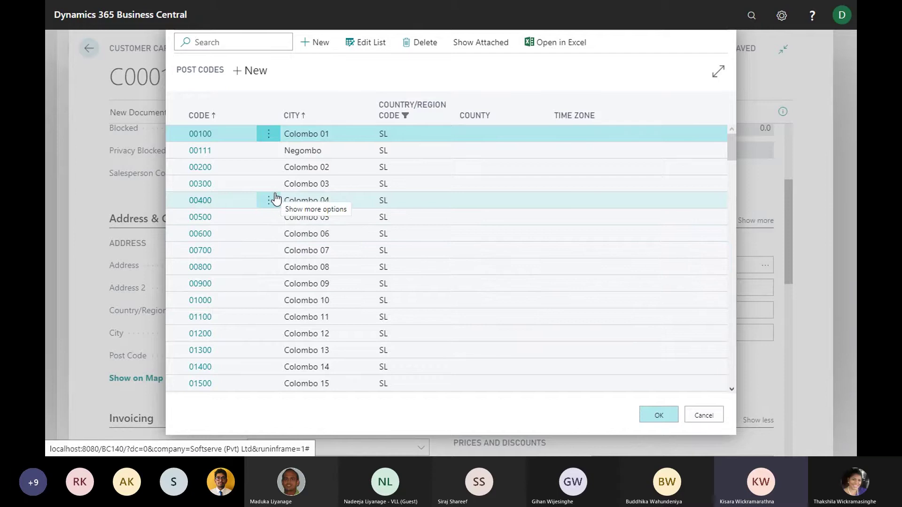
{"action": "type", "text": "raja"}
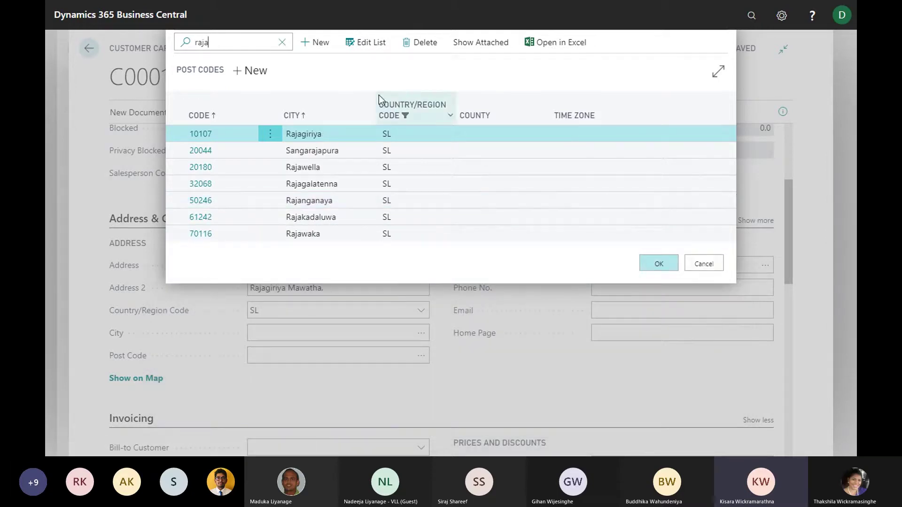
{"action": "left_click", "coordinate": [655, 263]}
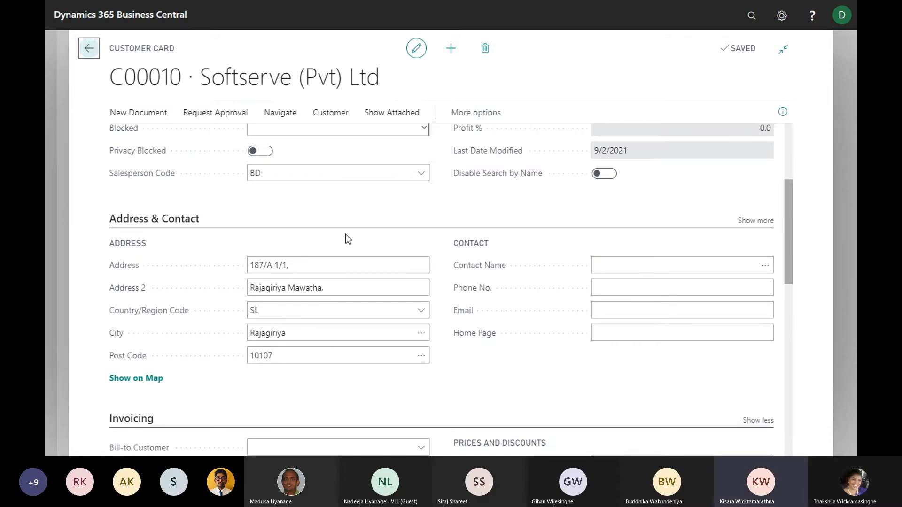
{"action": "scroll", "coordinate": [529, 274], "scroll_direction": "up", "scroll_amount": 4}
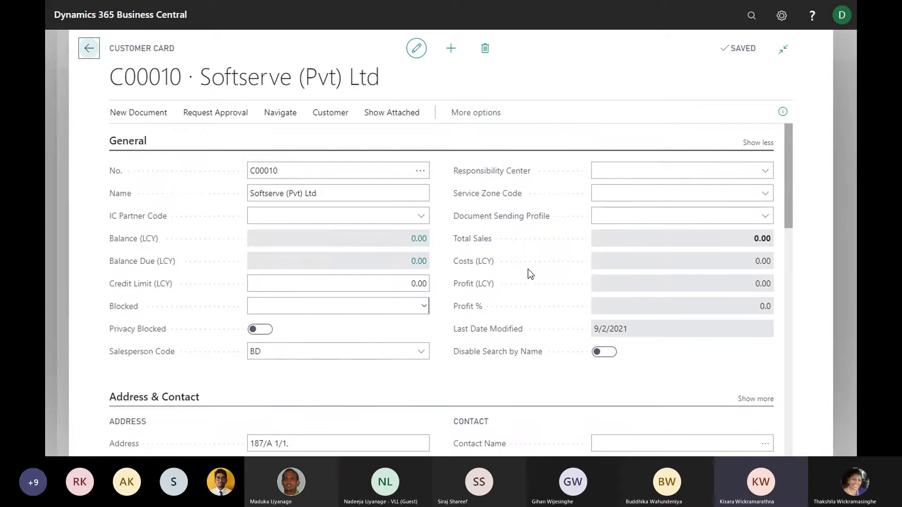
{"action": "scroll", "coordinate": [528, 270], "scroll_direction": "down", "scroll_amount": 2}
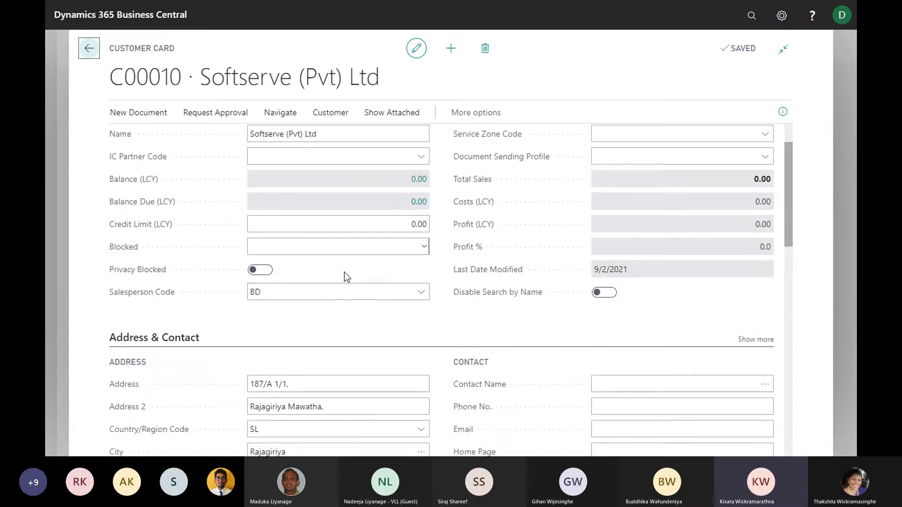
{"action": "scroll", "coordinate": [345, 275], "scroll_direction": "up", "scroll_amount": 2}
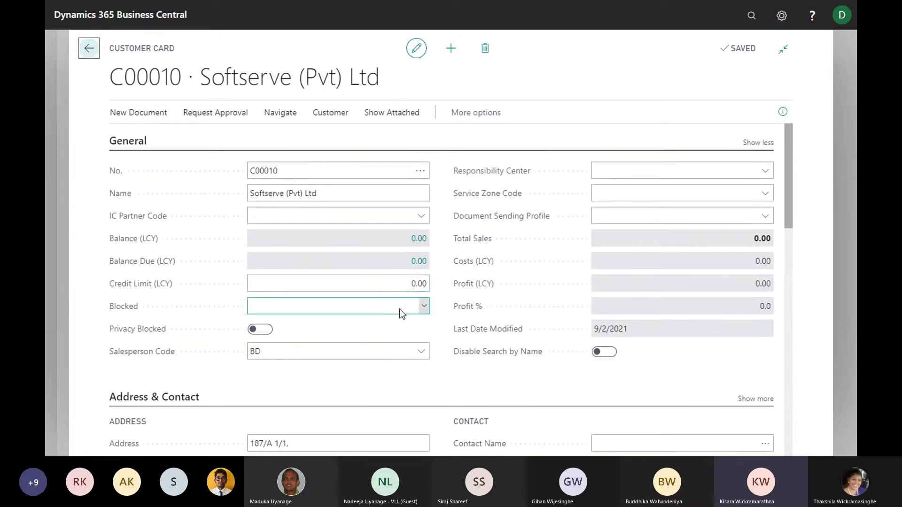
{"action": "scroll", "coordinate": [529, 347], "scroll_direction": "down", "scroll_amount": 3}
{"action": "left_click", "coordinate": [610, 324]}
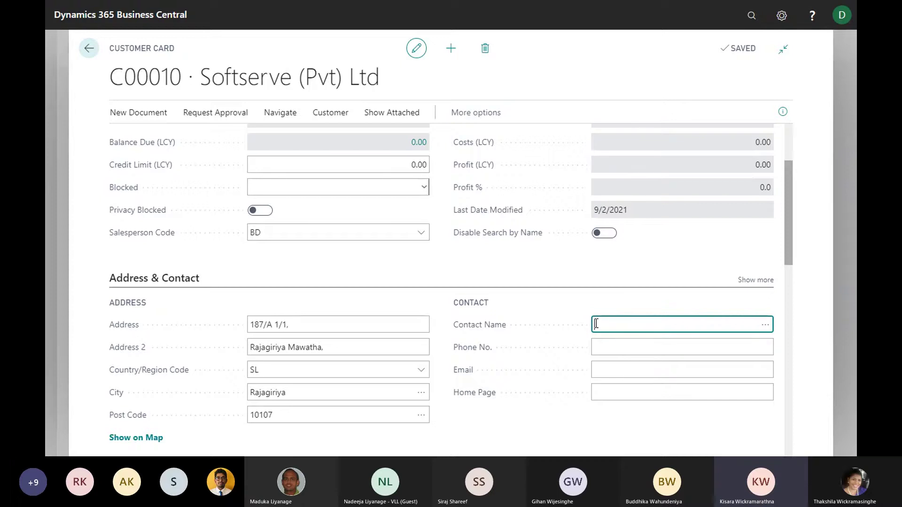
{"action": "scroll", "coordinate": [458, 256], "scroll_direction": "up", "scroll_amount": 3}
{"action": "scroll", "coordinate": [472, 200], "scroll_direction": "down", "scroll_amount": 3}
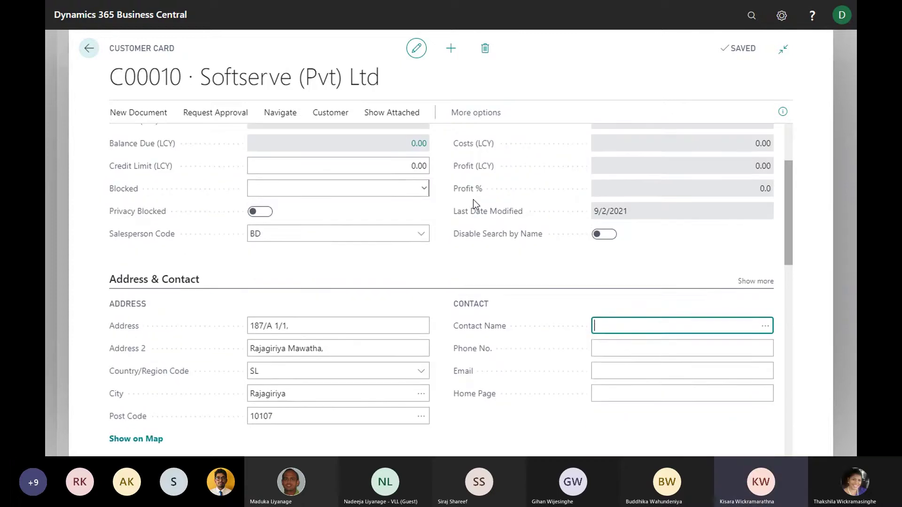
{"action": "scroll", "coordinate": [590, 336], "scroll_direction": "down", "scroll_amount": 1}
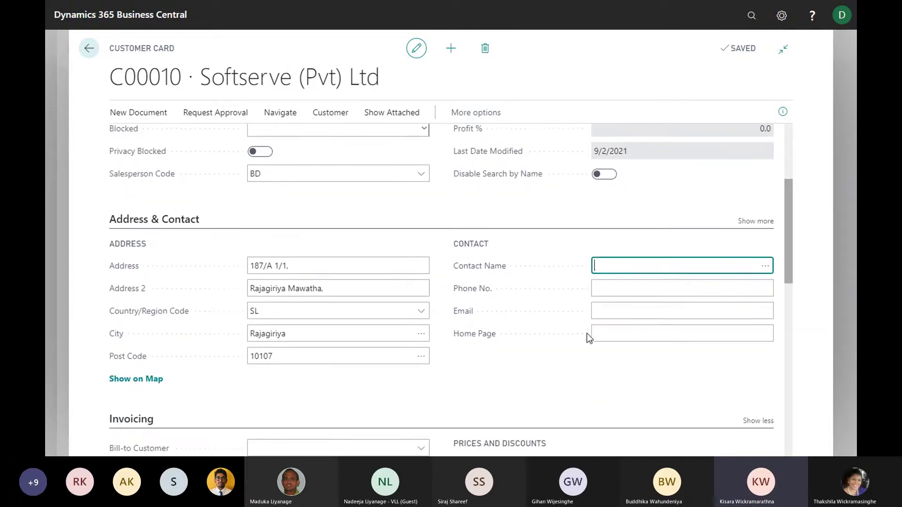
{"action": "scroll", "coordinate": [595, 264], "scroll_direction": "down", "scroll_amount": 3}
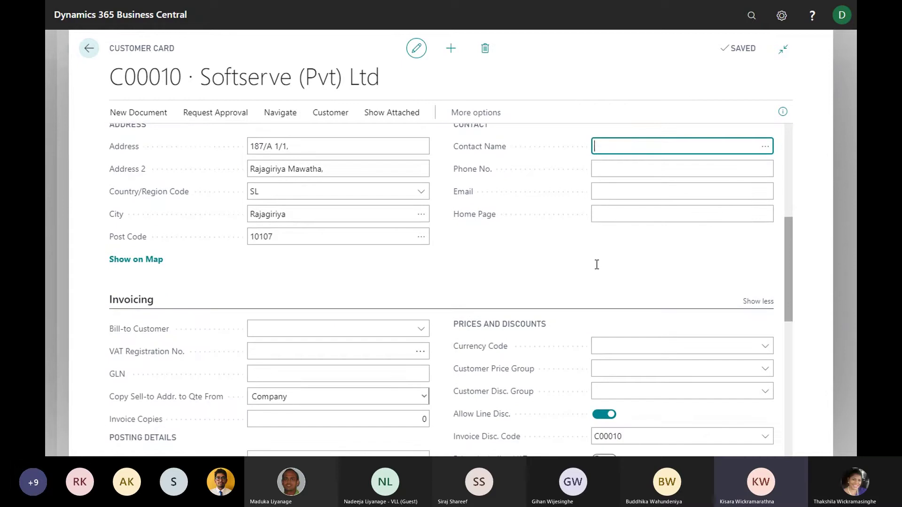
{"action": "scroll", "coordinate": [595, 264], "scroll_direction": "down", "scroll_amount": 1}
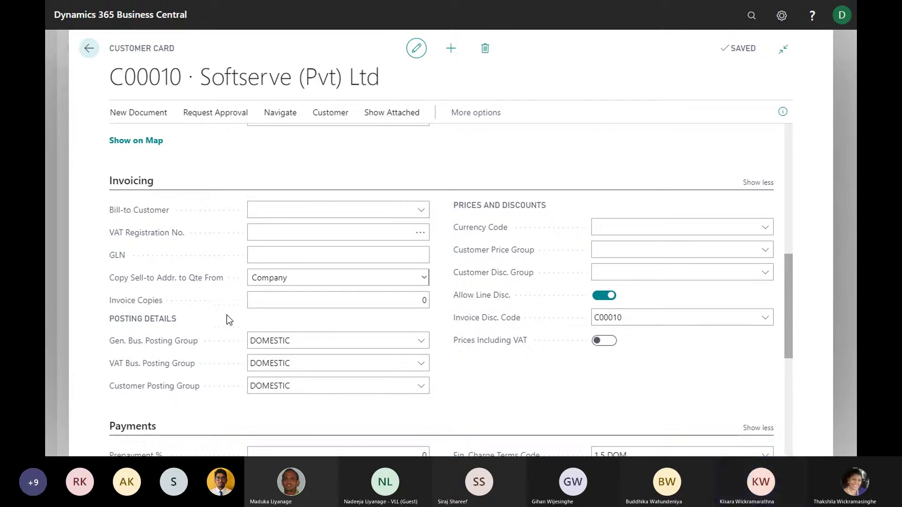
{"action": "scroll", "coordinate": [226, 314], "scroll_direction": "down", "scroll_amount": 1}
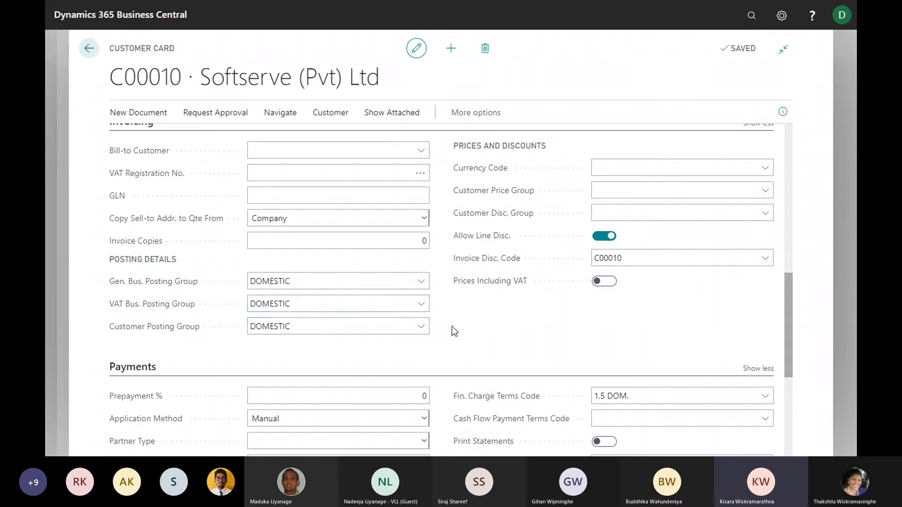
{"action": "left_click", "coordinate": [264, 296]}
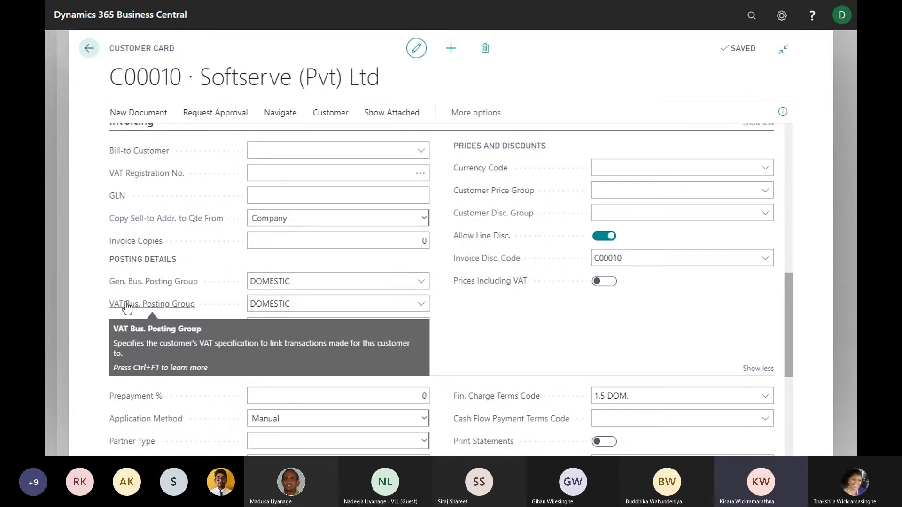
{"action": "left_click", "coordinate": [275, 307]}
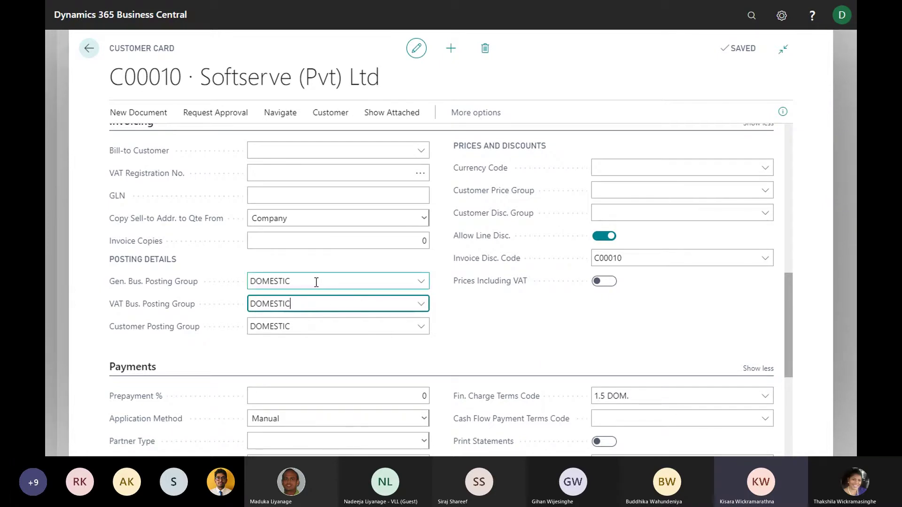
{"action": "scroll", "coordinate": [324, 288], "scroll_direction": "down", "scroll_amount": 1}
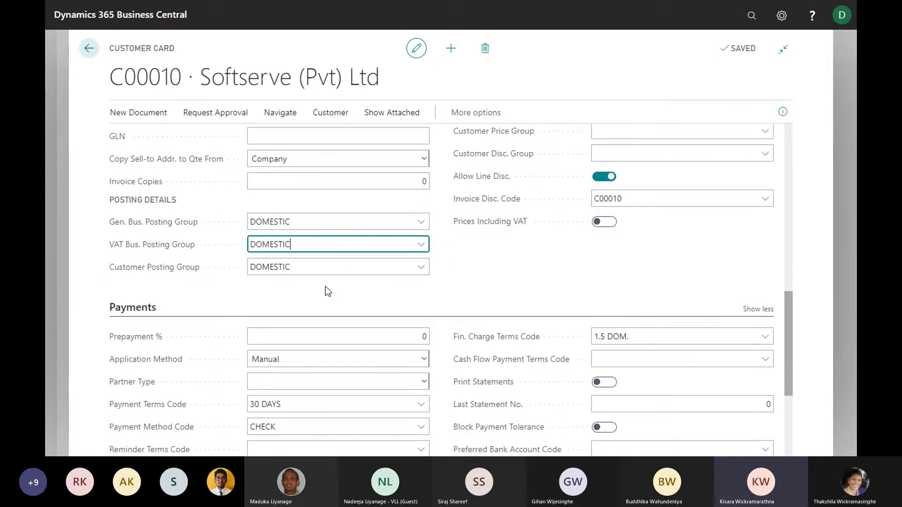
{"action": "scroll", "coordinate": [325, 286], "scroll_direction": "down", "scroll_amount": 1}
{"action": "scroll", "coordinate": [325, 286], "scroll_direction": "up", "scroll_amount": 1}
{"action": "scroll", "coordinate": [325, 286], "scroll_direction": "up", "scroll_amount": 1}
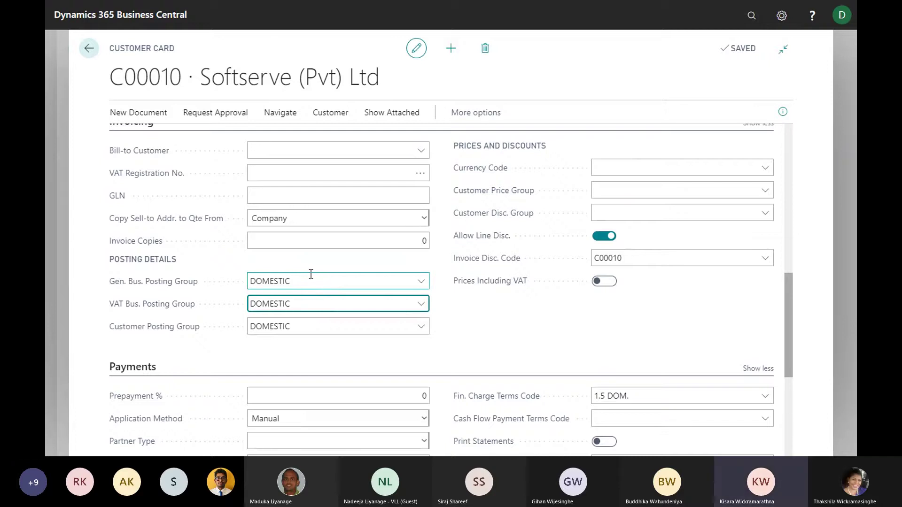
{"action": "scroll", "coordinate": [376, 266], "scroll_direction": "up", "scroll_amount": 1}
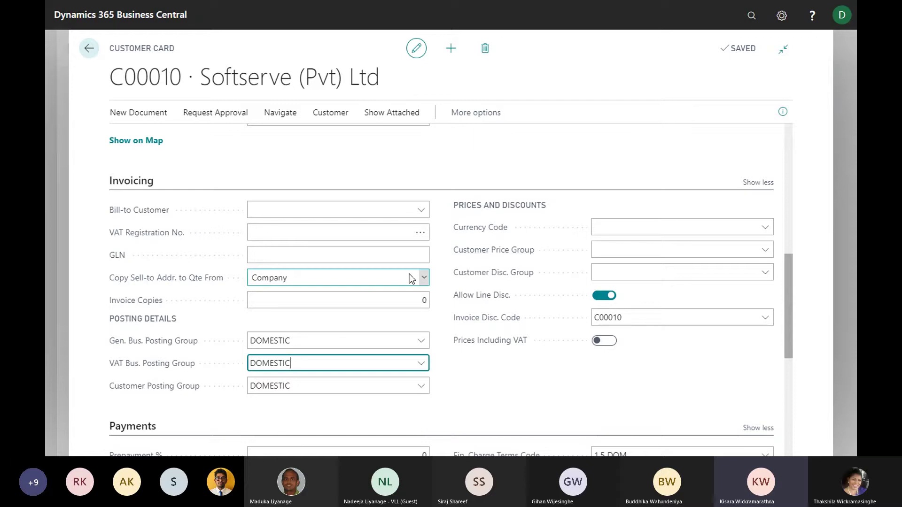
{"action": "scroll", "coordinate": [419, 280], "scroll_direction": "down", "scroll_amount": 1}
{"action": "scroll", "coordinate": [218, 185], "scroll_direction": "up", "scroll_amount": 1}
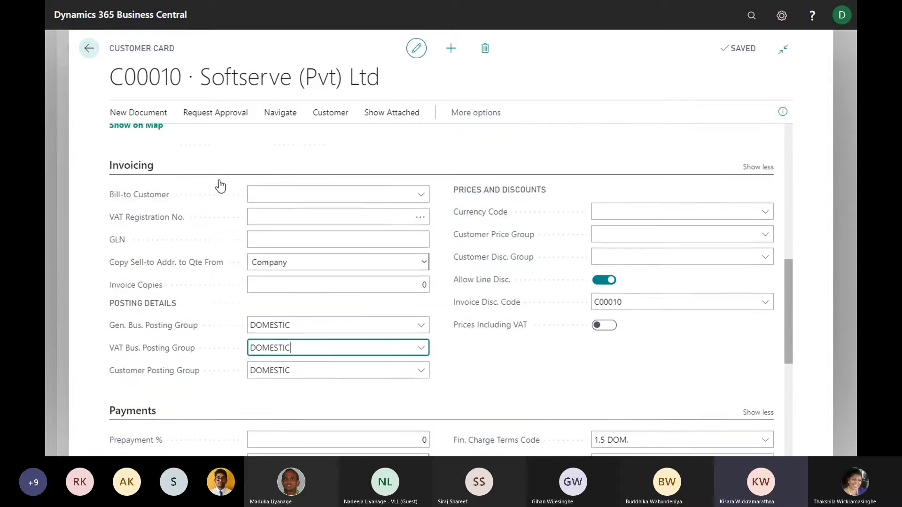
{"action": "scroll", "coordinate": [310, 237], "scroll_direction": "down", "scroll_amount": 3}
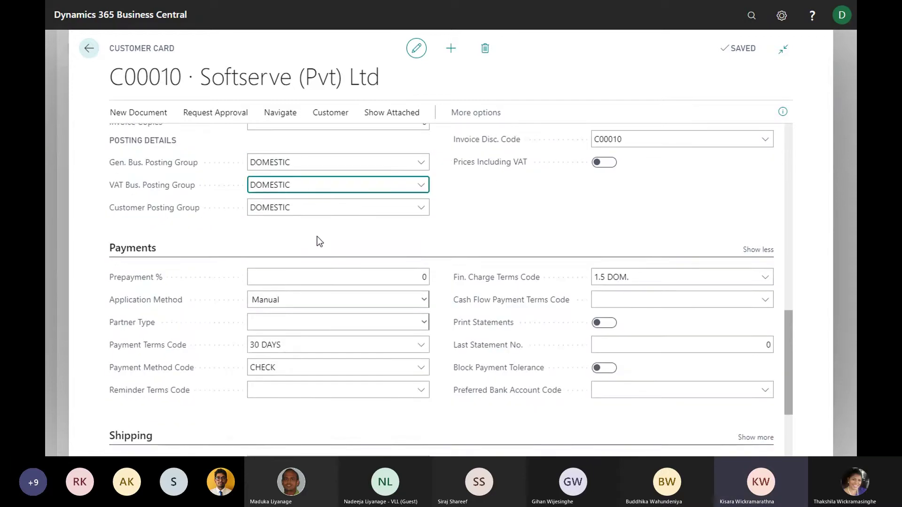
{"action": "scroll", "coordinate": [318, 239], "scroll_direction": "down", "scroll_amount": 1}
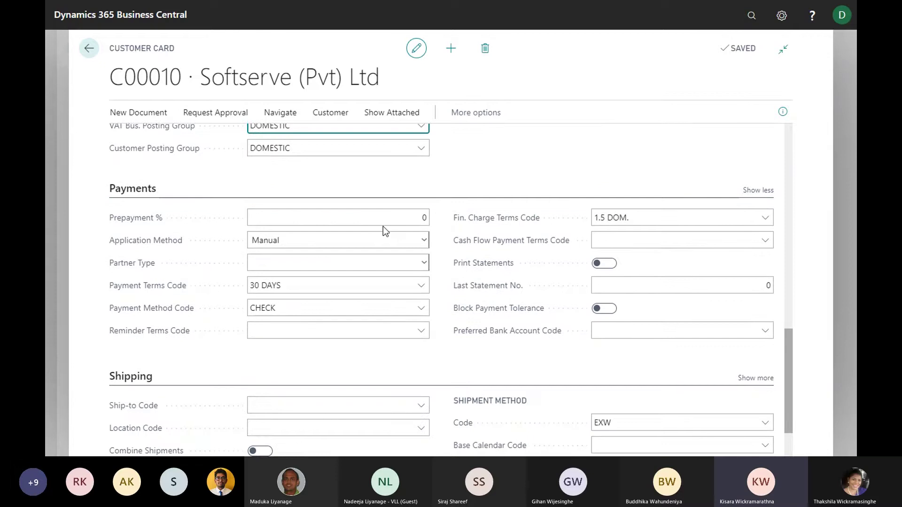
{"action": "left_click", "coordinate": [423, 216]}
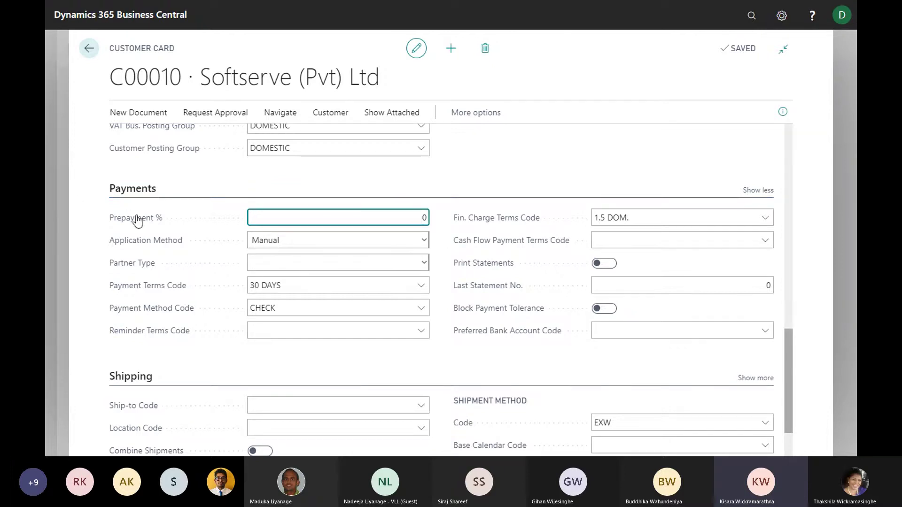
{"action": "scroll", "coordinate": [460, 250], "scroll_direction": "down", "scroll_amount": 2}
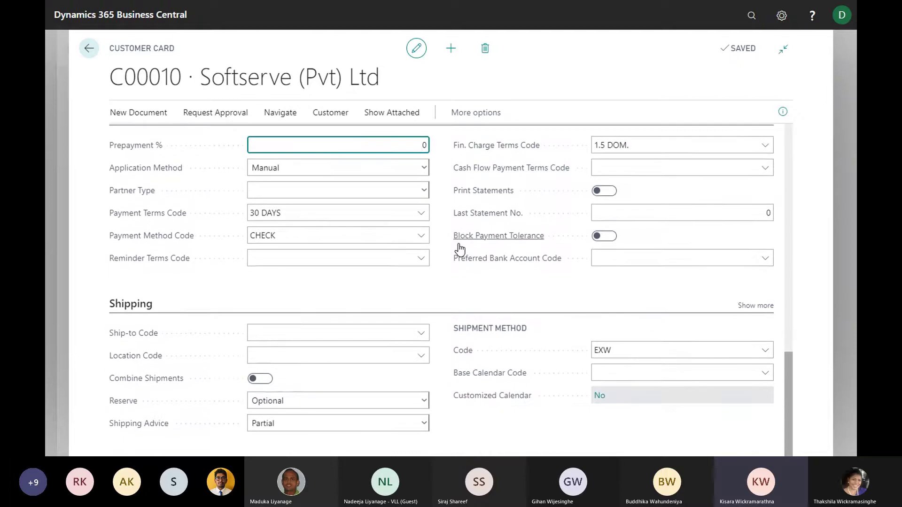
{"action": "scroll", "coordinate": [460, 249], "scroll_direction": "up", "scroll_amount": 3}
{"action": "scroll", "coordinate": [458, 249], "scroll_direction": "down", "scroll_amount": 3}
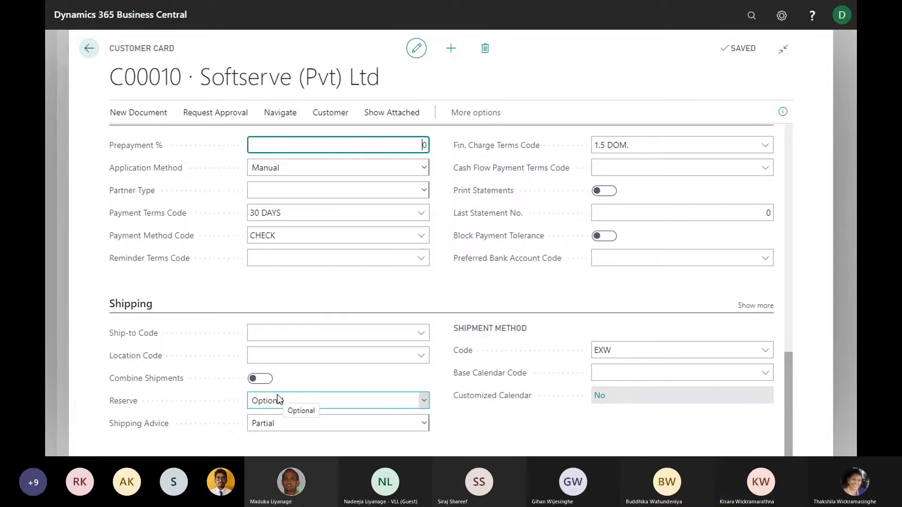
{"action": "scroll", "coordinate": [323, 341], "scroll_direction": "up", "scroll_amount": 1}
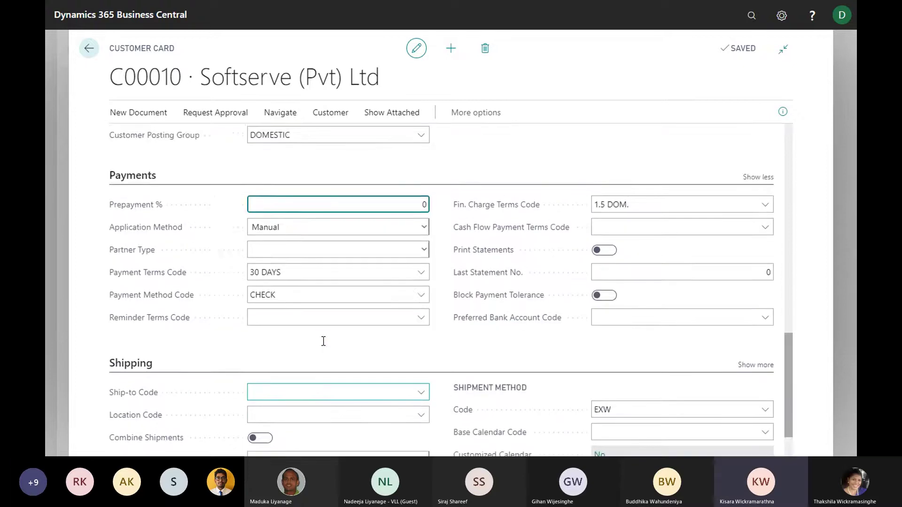
{"action": "scroll", "coordinate": [322, 342], "scroll_direction": "down", "scroll_amount": 1}
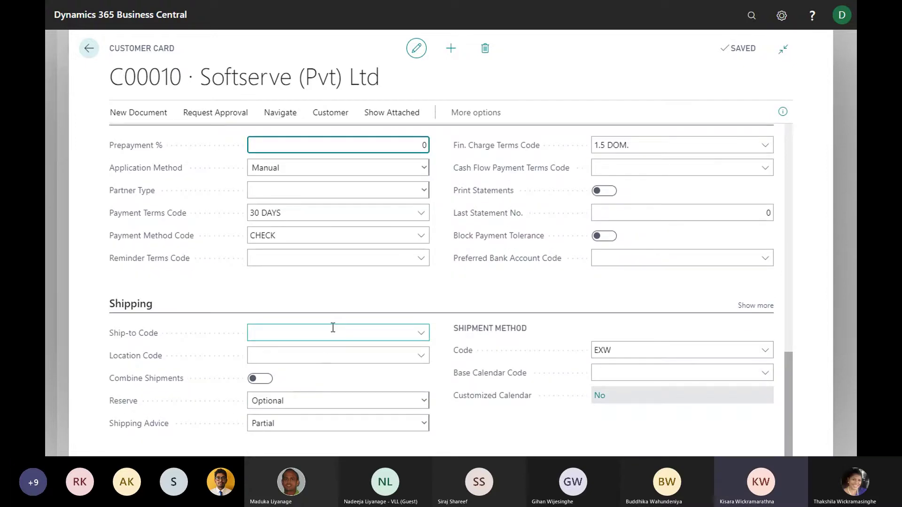
{"action": "scroll", "coordinate": [333, 327], "scroll_direction": "up", "scroll_amount": 10}
{"action": "scroll", "coordinate": [312, 296], "scroll_direction": "up", "scroll_amount": 1}
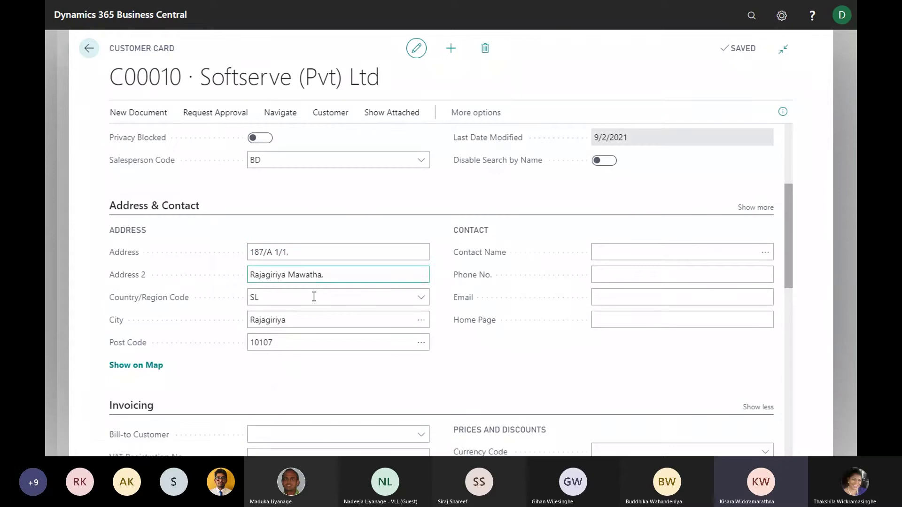
{"action": "scroll", "coordinate": [308, 336], "scroll_direction": "down", "scroll_amount": 4}
{"action": "scroll", "coordinate": [308, 335], "scroll_direction": "down", "scroll_amount": 5}
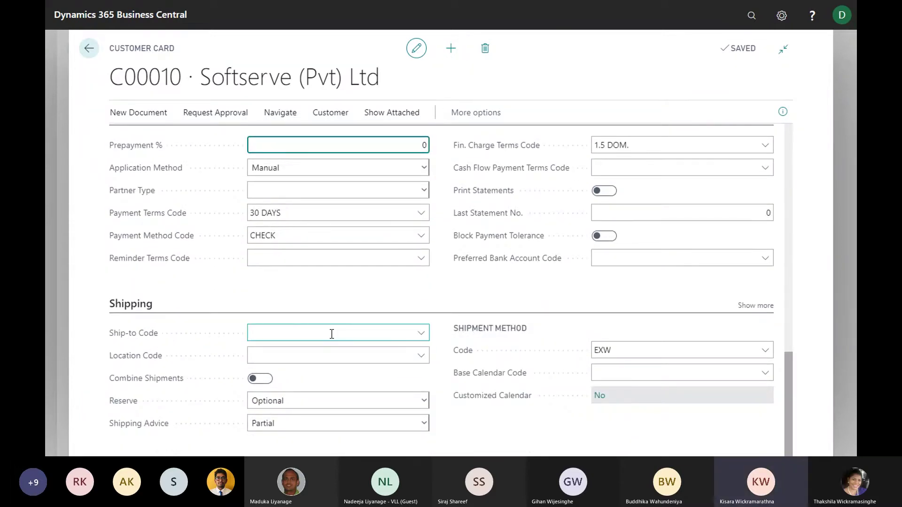
{"action": "scroll", "coordinate": [333, 333], "scroll_direction": "up", "scroll_amount": 8}
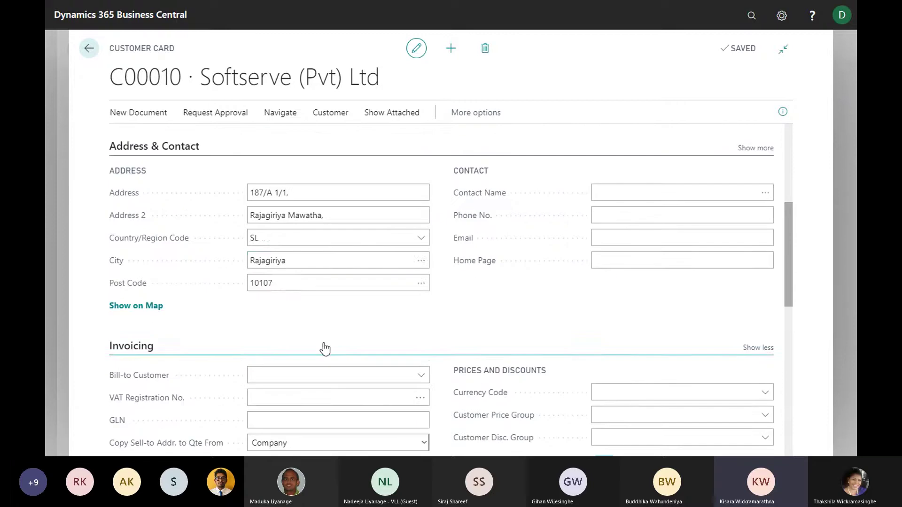
{"action": "left_click", "coordinate": [267, 188]}
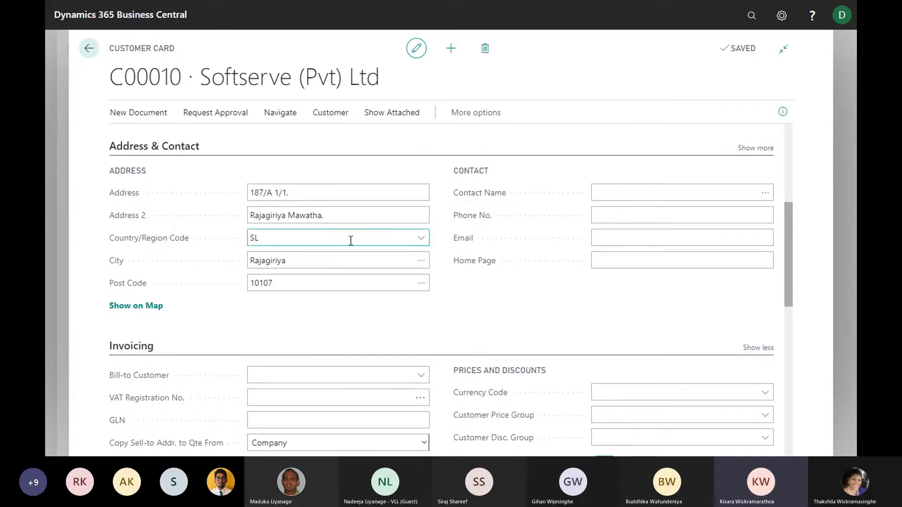
{"action": "scroll", "coordinate": [320, 260], "scroll_direction": "down", "scroll_amount": 1}
{"action": "scroll", "coordinate": [316, 263], "scroll_direction": "up", "scroll_amount": 3}
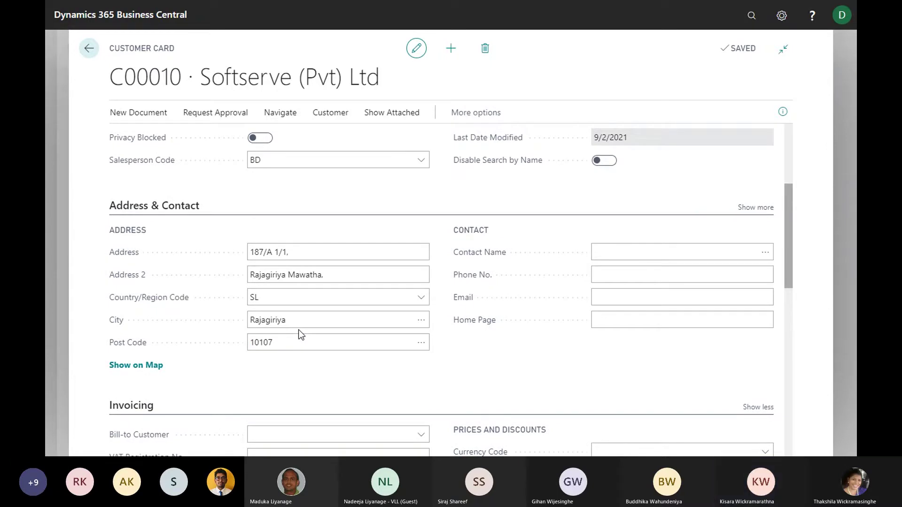
{"action": "scroll", "coordinate": [310, 329], "scroll_direction": "down", "scroll_amount": 6}
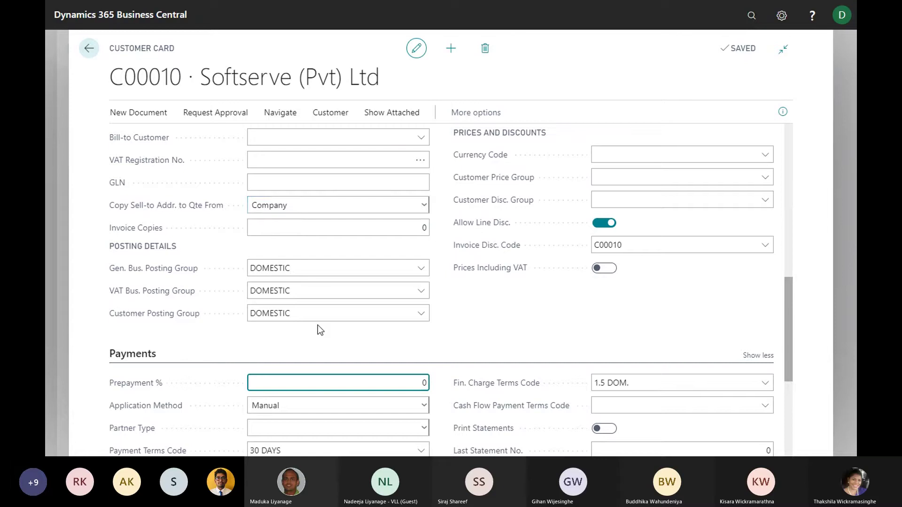
{"action": "scroll", "coordinate": [317, 328], "scroll_direction": "down", "scroll_amount": 4}
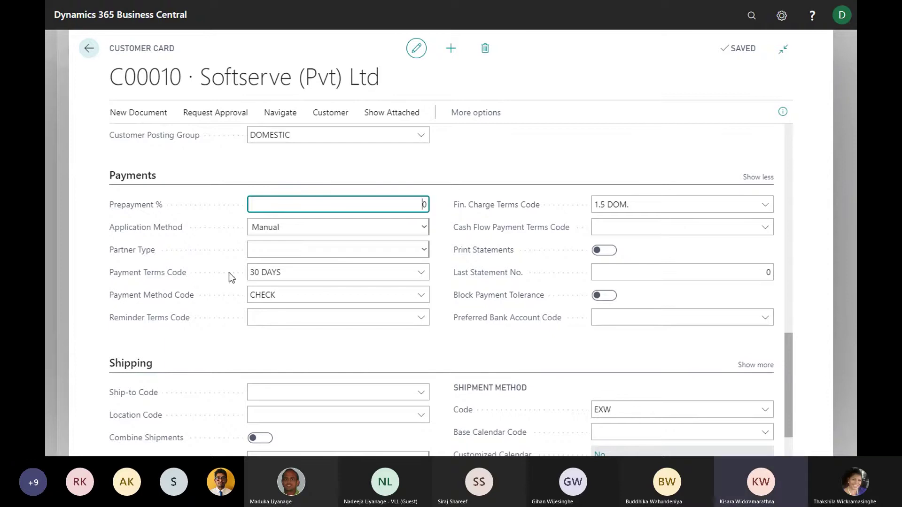
{"action": "scroll", "coordinate": [291, 279], "scroll_direction": "up", "scroll_amount": 3}
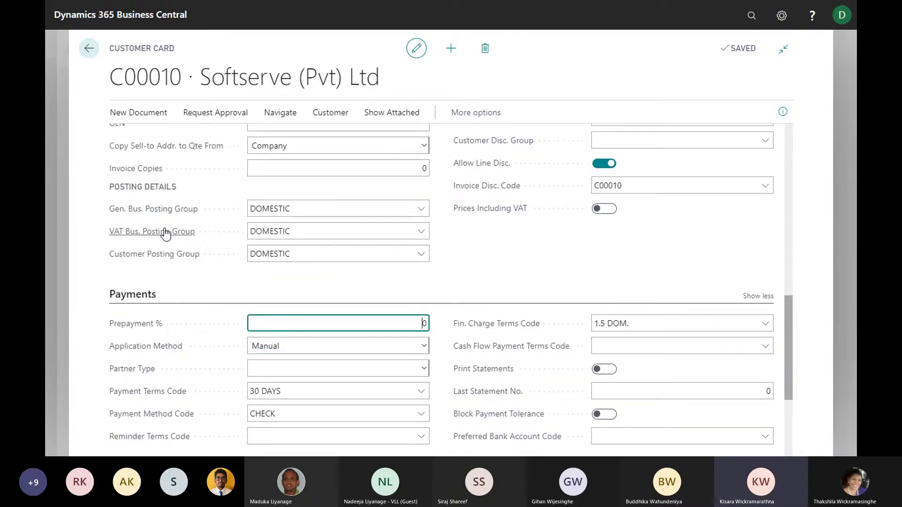
{"action": "scroll", "coordinate": [183, 357], "scroll_direction": "down", "scroll_amount": 1}
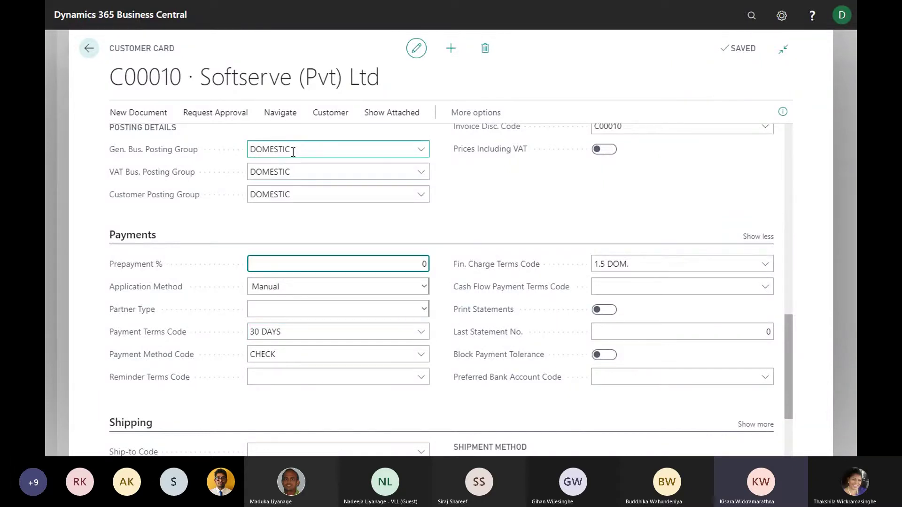
{"action": "scroll", "coordinate": [301, 170], "scroll_direction": "up", "scroll_amount": 2}
{"action": "scroll", "coordinate": [309, 254], "scroll_direction": "down", "scroll_amount": 4}
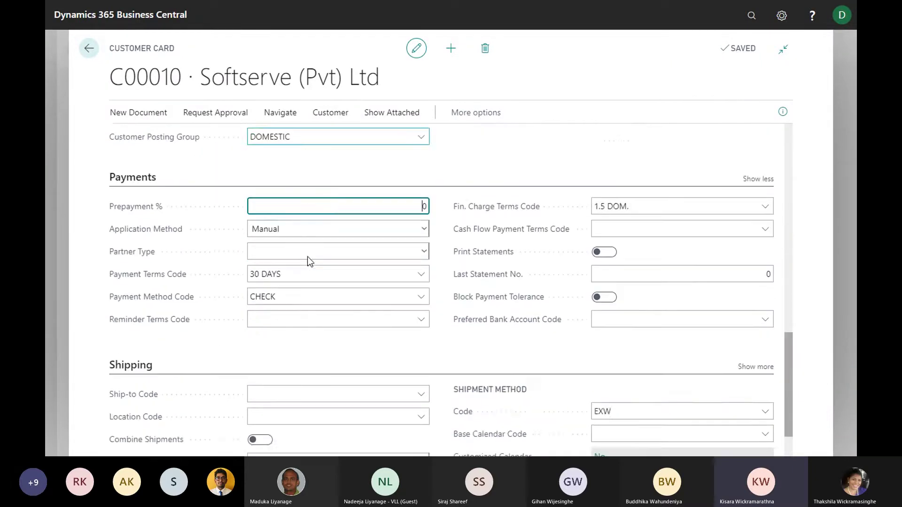
{"action": "scroll", "coordinate": [321, 268], "scroll_direction": "up", "scroll_amount": 2}
{"action": "scroll", "coordinate": [305, 244], "scroll_direction": "up", "scroll_amount": 2}
{"action": "scroll", "coordinate": [306, 233], "scroll_direction": "down", "scroll_amount": 2}
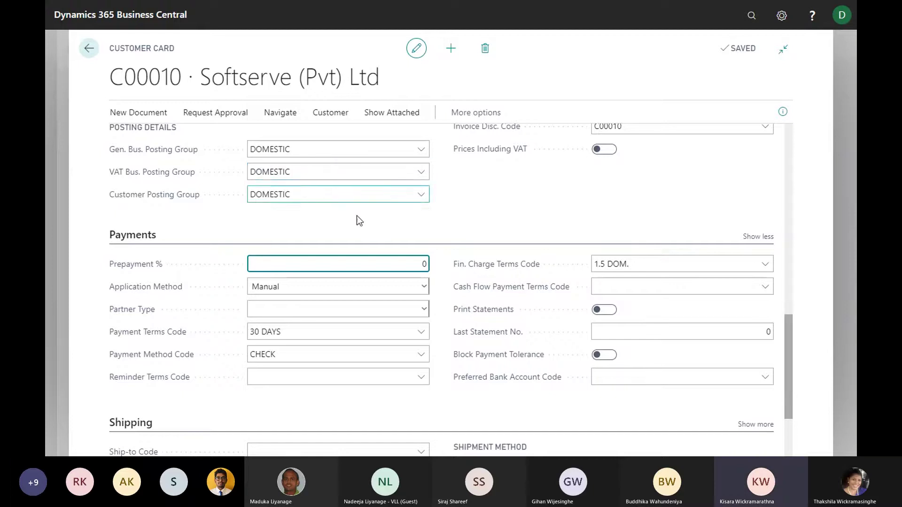
{"action": "scroll", "coordinate": [385, 249], "scroll_direction": "down", "scroll_amount": 3}
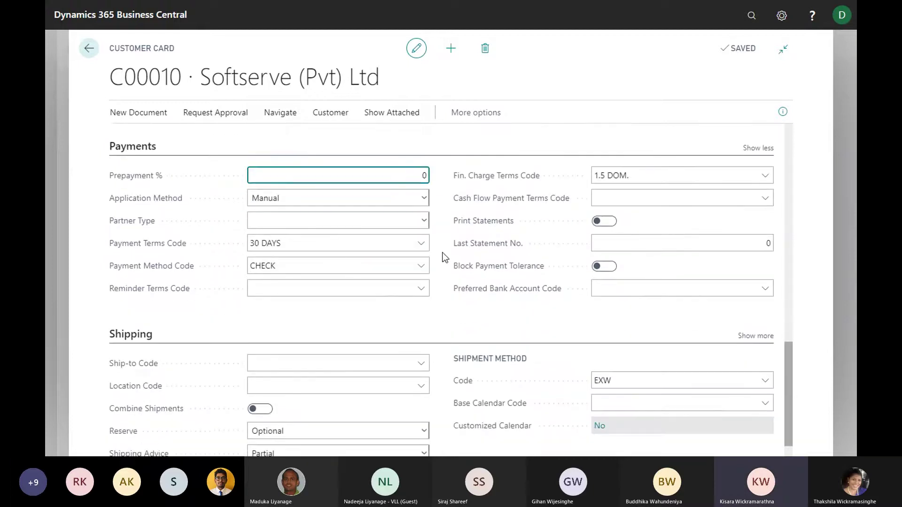
{"action": "scroll", "coordinate": [381, 275], "scroll_direction": "up", "scroll_amount": 3}
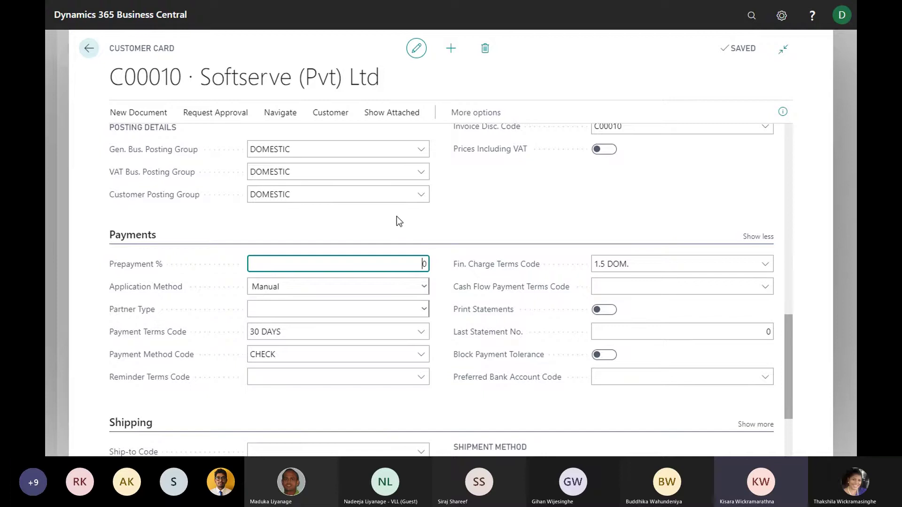
{"action": "scroll", "coordinate": [393, 221], "scroll_direction": "down", "scroll_amount": 1}
{"action": "scroll", "coordinate": [390, 225], "scroll_direction": "down", "scroll_amount": 1}
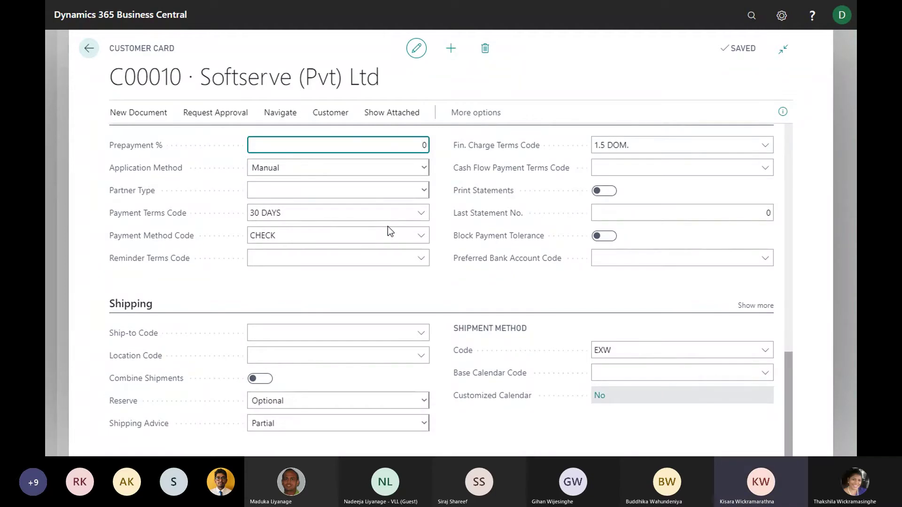
{"action": "scroll", "coordinate": [421, 247], "scroll_direction": "up", "scroll_amount": 6}
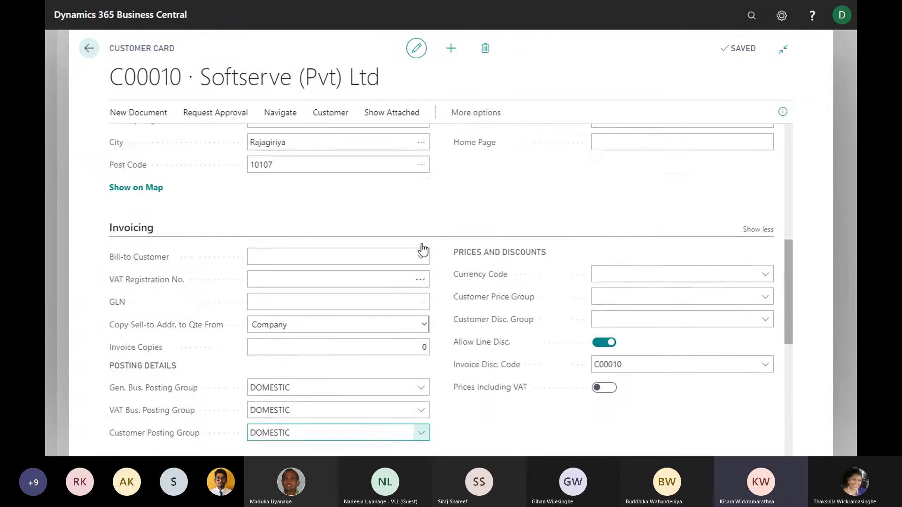
{"action": "scroll", "coordinate": [422, 250], "scroll_direction": "up", "scroll_amount": 7}
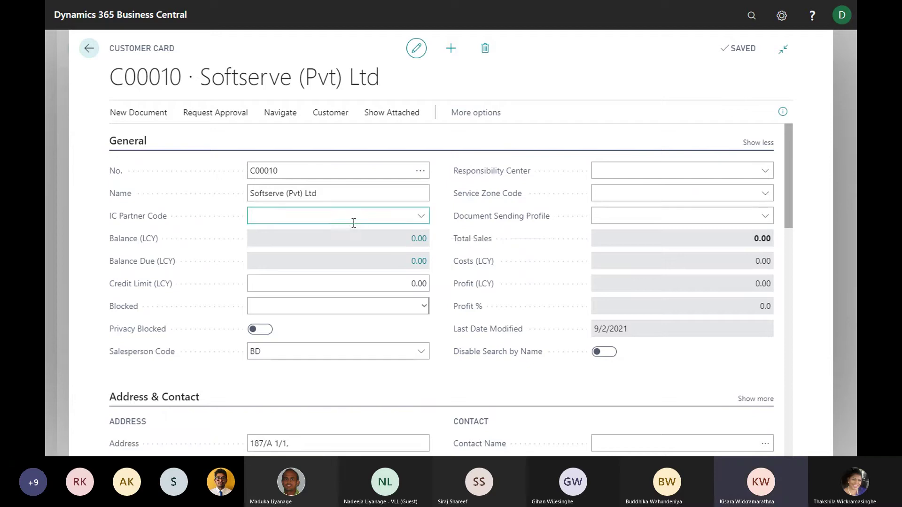
Go back from the customer card through the Customers list to the company home page
{"action": "left_click", "coordinate": [89, 48]}
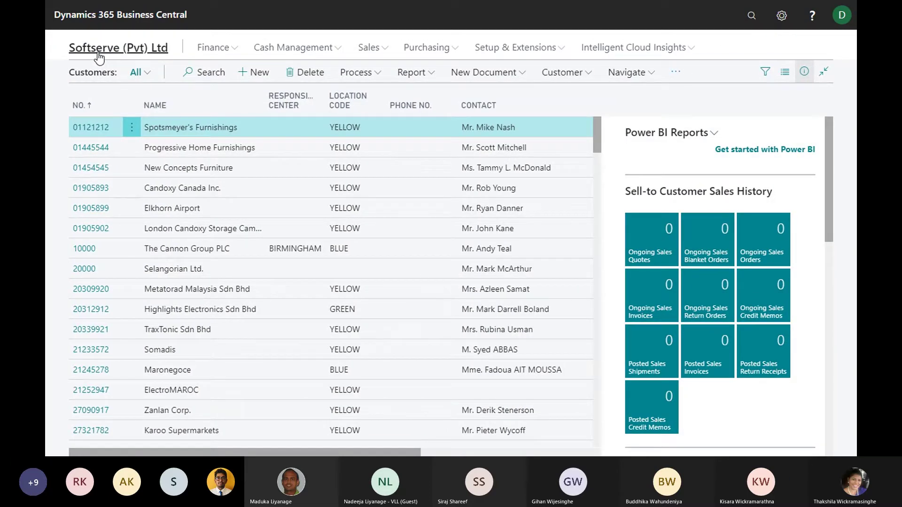
{"action": "left_click", "coordinate": [99, 52]}
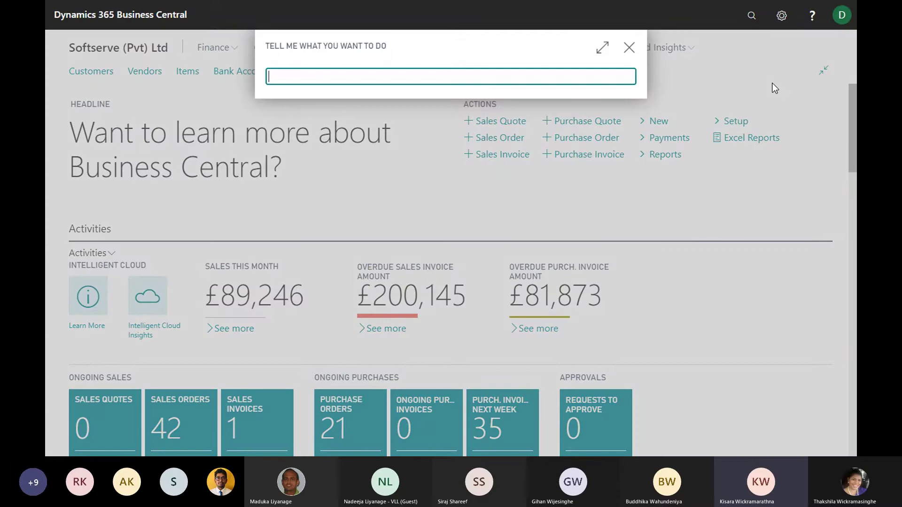
Find Sales Quotes through the 'sales q' search and start a new blank quote
{"action": "type", "text": "sales q"}
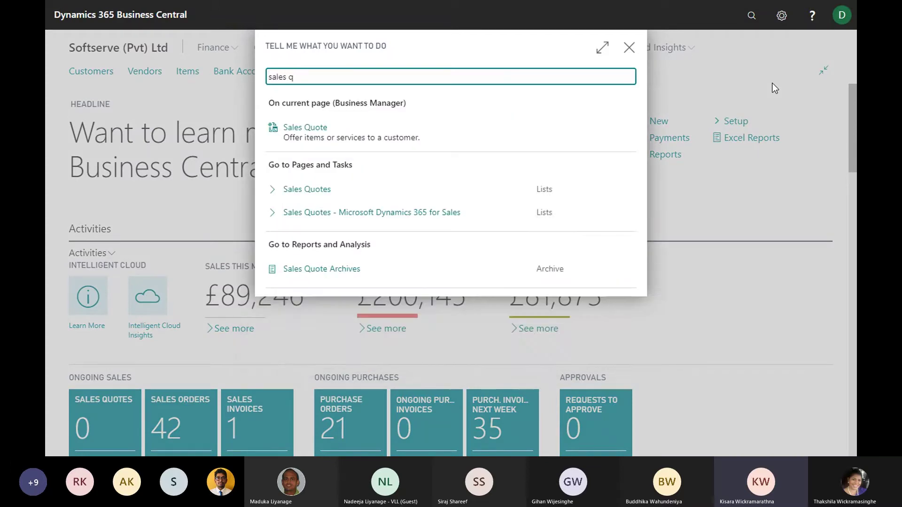
{"action": "left_click", "coordinate": [306, 190]}
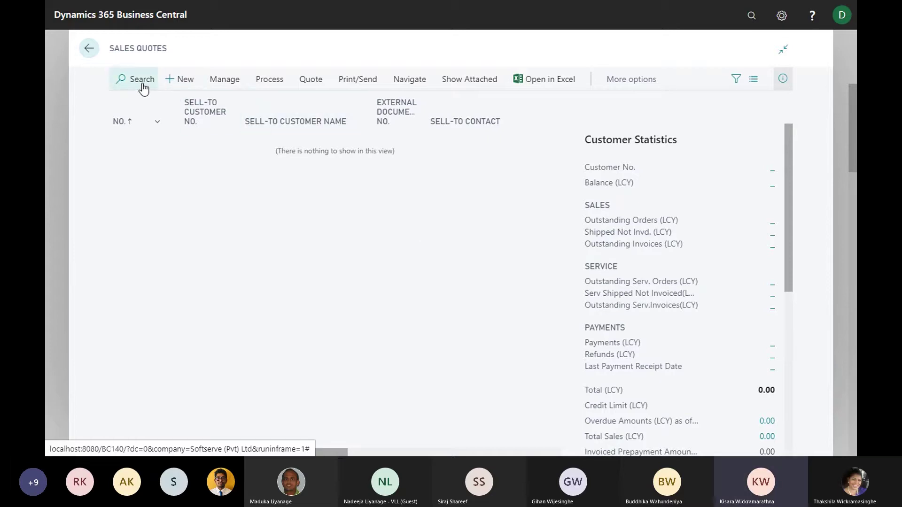
{"action": "left_click", "coordinate": [182, 83]}
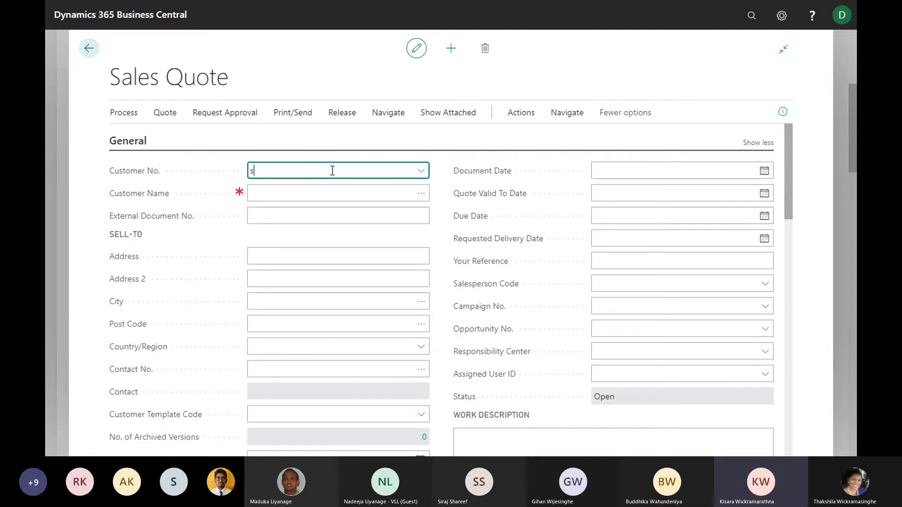
Set the quote's customer to C00010 Softserve (Pvt) Ltd
{"action": "type", "text": "oft"}
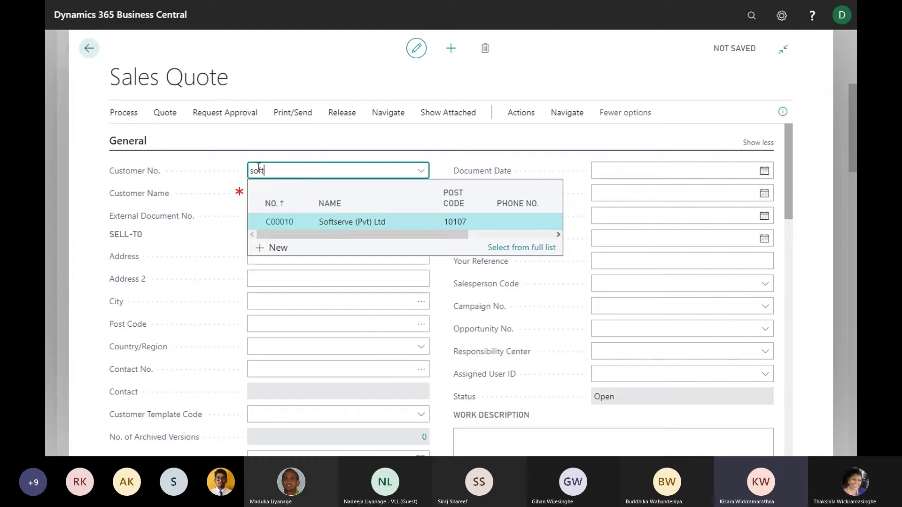
{"action": "left_click", "coordinate": [364, 220]}
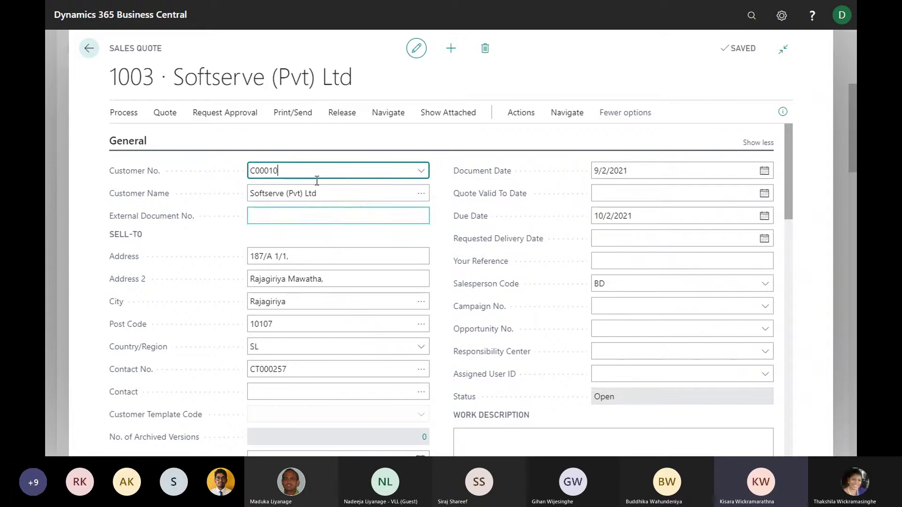
Review quote 1003's Invoice Details, including the DOMESTIC VAT business posting group
{"action": "scroll", "coordinate": [347, 198], "scroll_direction": "down", "scroll_amount": 1}
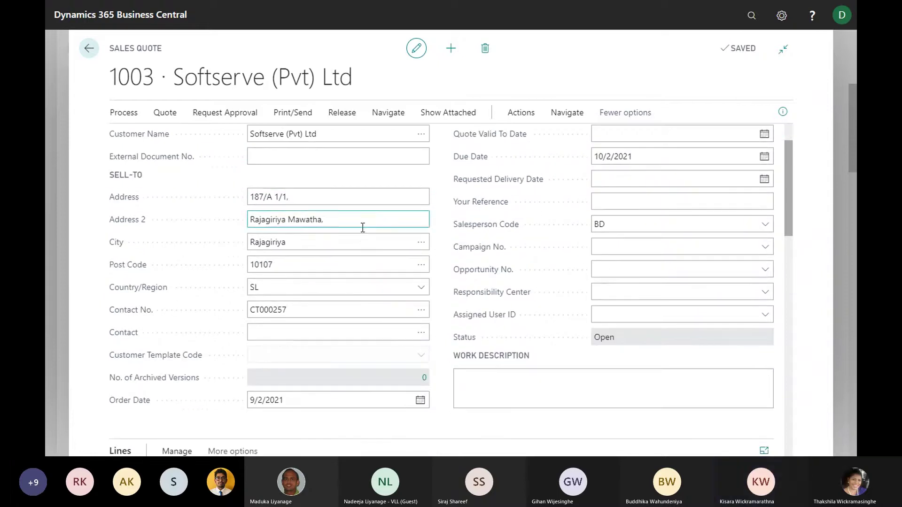
{"action": "scroll", "coordinate": [362, 227], "scroll_direction": "up", "scroll_amount": 1}
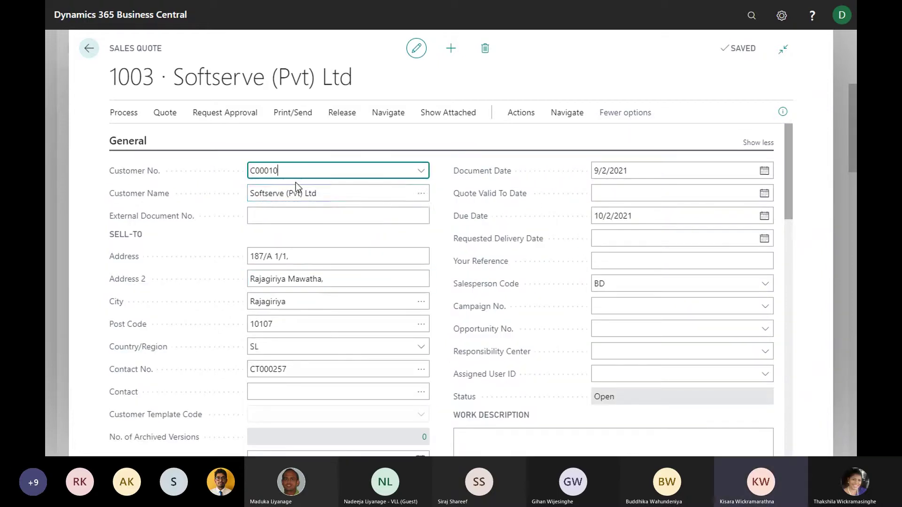
{"action": "scroll", "coordinate": [336, 210], "scroll_direction": "down", "scroll_amount": 1}
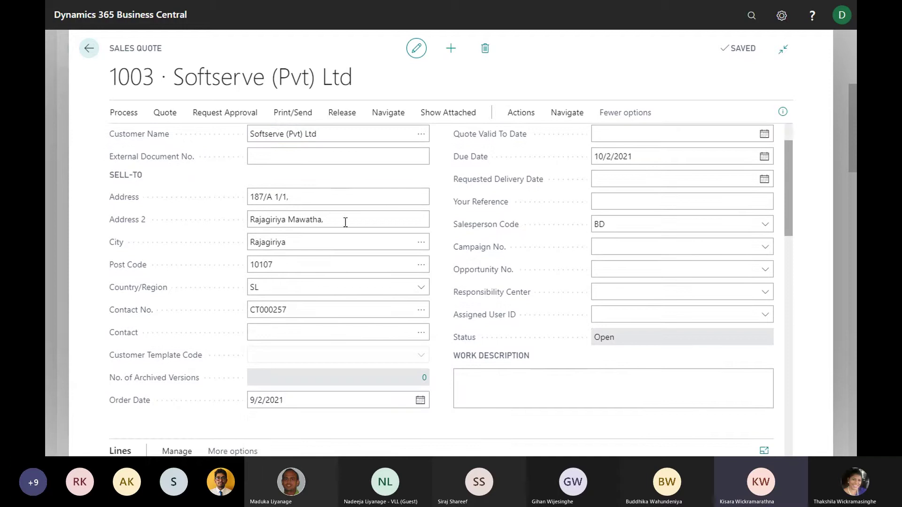
{"action": "scroll", "coordinate": [368, 193], "scroll_direction": "down", "scroll_amount": 5}
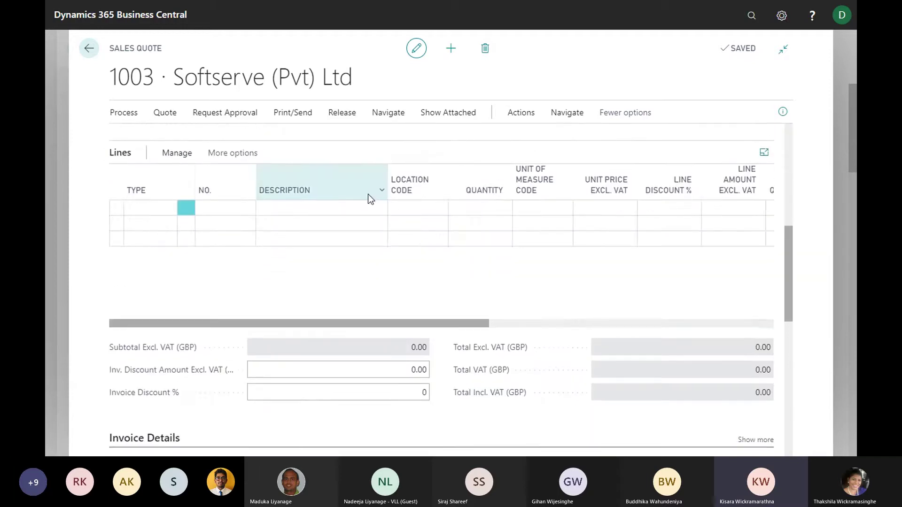
{"action": "scroll", "coordinate": [368, 193], "scroll_direction": "up", "scroll_amount": 2}
{"action": "scroll", "coordinate": [367, 193], "scroll_direction": "up", "scroll_amount": 4}
{"action": "scroll", "coordinate": [297, 187], "scroll_direction": "down", "scroll_amount": 10}
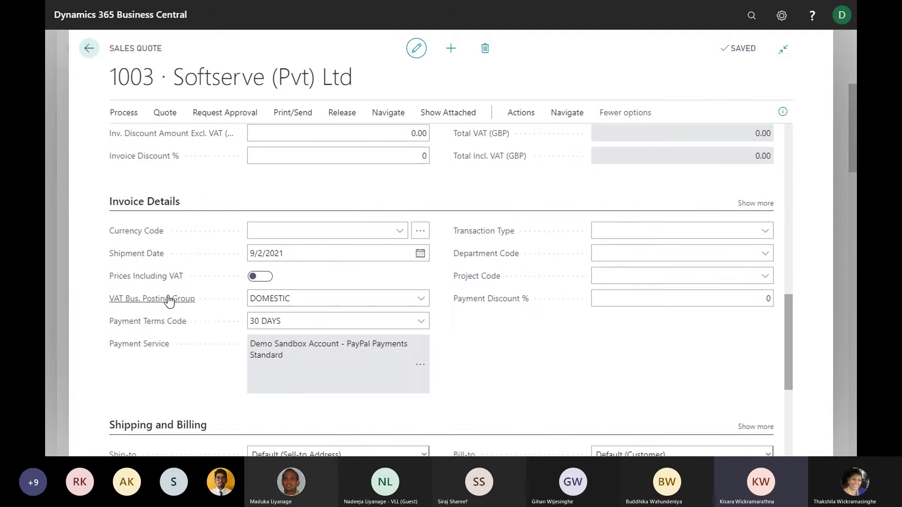
{"action": "left_click", "coordinate": [334, 301]}
{"action": "scroll", "coordinate": [334, 301], "scroll_direction": "down", "scroll_amount": 3}
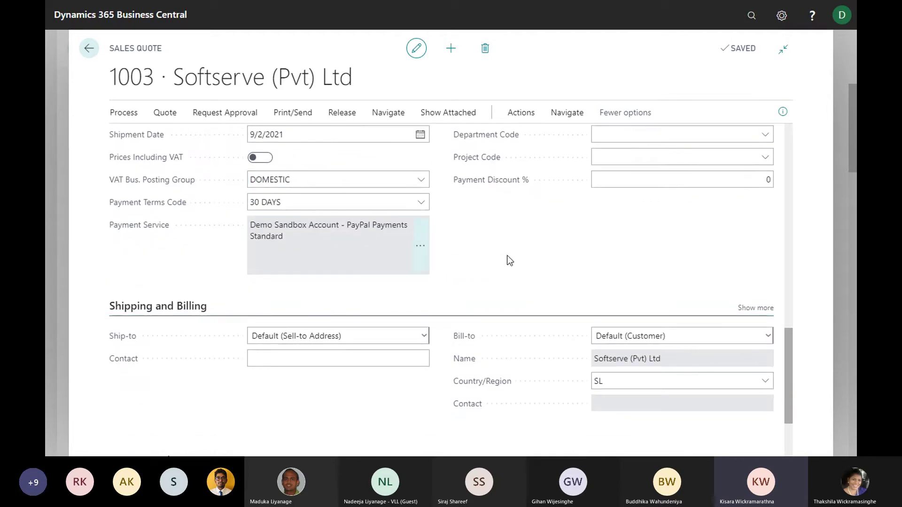
{"action": "scroll", "coordinate": [656, 252], "scroll_direction": "up", "scroll_amount": 3}
Reveal the extra invoice detail fields, showing payment method CHECK and the discount date
{"action": "left_click", "coordinate": [751, 203]}
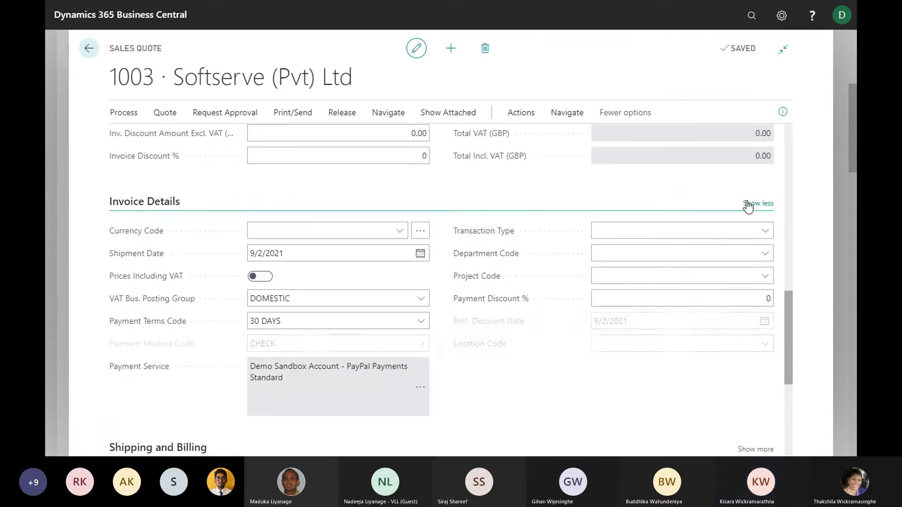
{"action": "scroll", "coordinate": [361, 359], "scroll_direction": "down", "scroll_amount": 5}
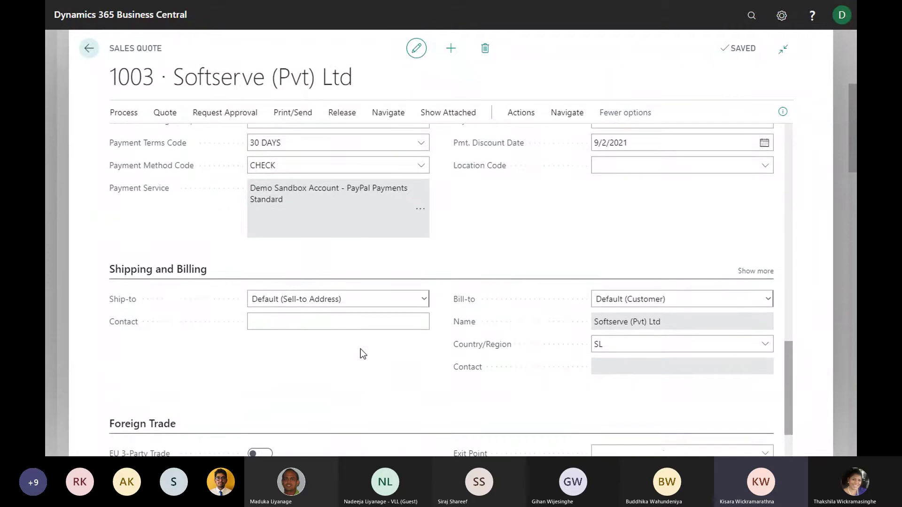
{"action": "scroll", "coordinate": [364, 353], "scroll_direction": "up", "scroll_amount": 1}
{"action": "scroll", "coordinate": [364, 352], "scroll_direction": "up", "scroll_amount": 5}
{"action": "scroll", "coordinate": [365, 344], "scroll_direction": "down", "scroll_amount": 3}
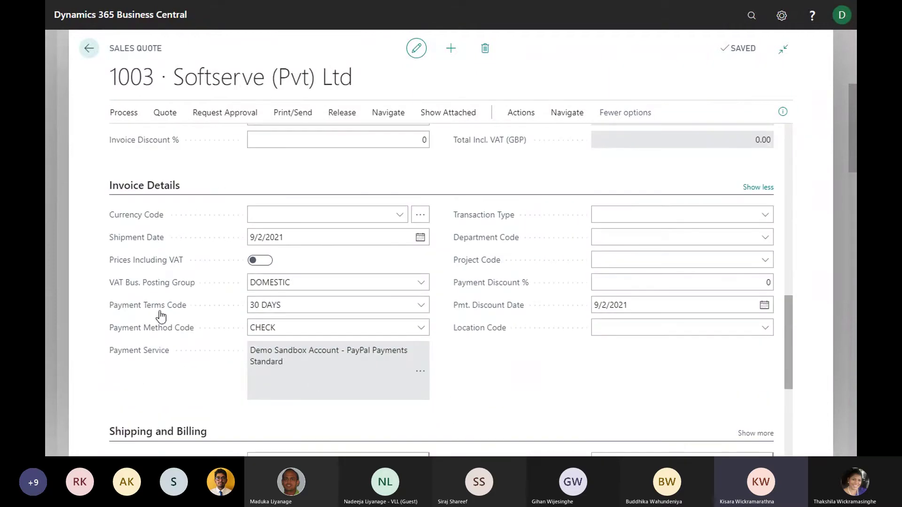
{"action": "left_click", "coordinate": [338, 282]}
{"action": "scroll", "coordinate": [337, 286], "scroll_direction": "up", "scroll_amount": 10}
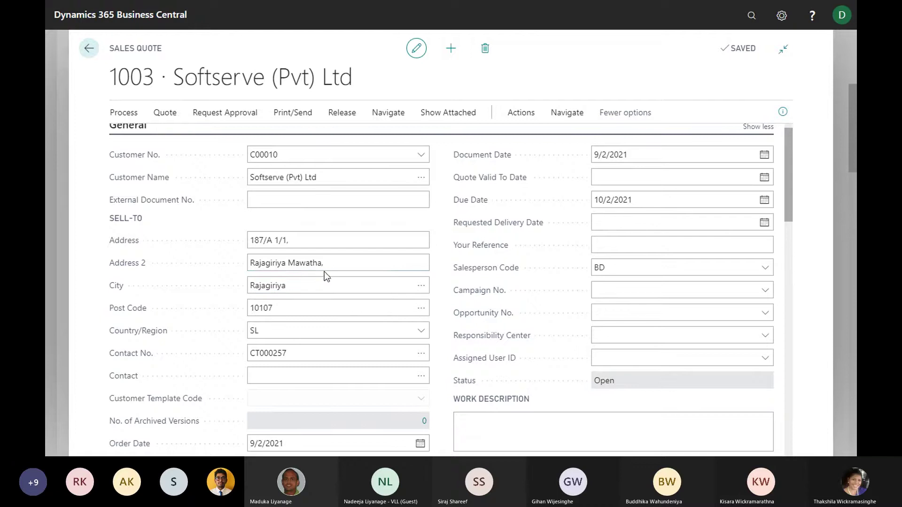
{"action": "scroll", "coordinate": [315, 258], "scroll_direction": "down", "scroll_amount": 1}
{"action": "scroll", "coordinate": [315, 257], "scroll_direction": "down", "scroll_amount": 2}
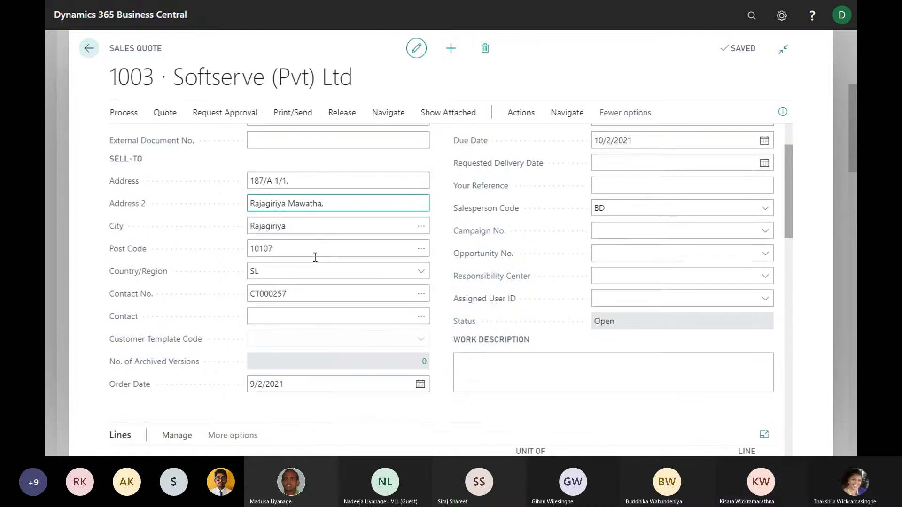
{"action": "scroll", "coordinate": [314, 257], "scroll_direction": "up", "scroll_amount": 3}
{"action": "scroll", "coordinate": [314, 257], "scroll_direction": "up", "scroll_amount": 1}
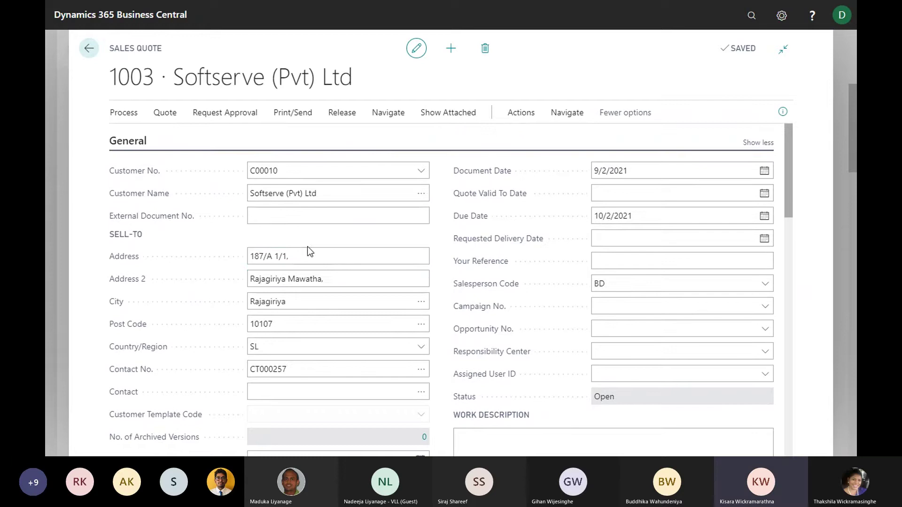
{"action": "scroll", "coordinate": [264, 235], "scroll_direction": "down", "scroll_amount": 2}
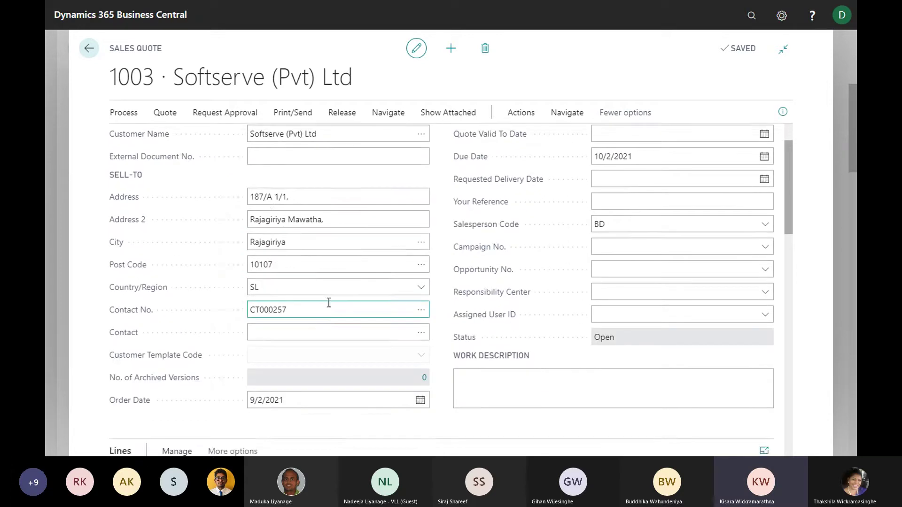
{"action": "scroll", "coordinate": [328, 302], "scroll_direction": "up", "scroll_amount": 2}
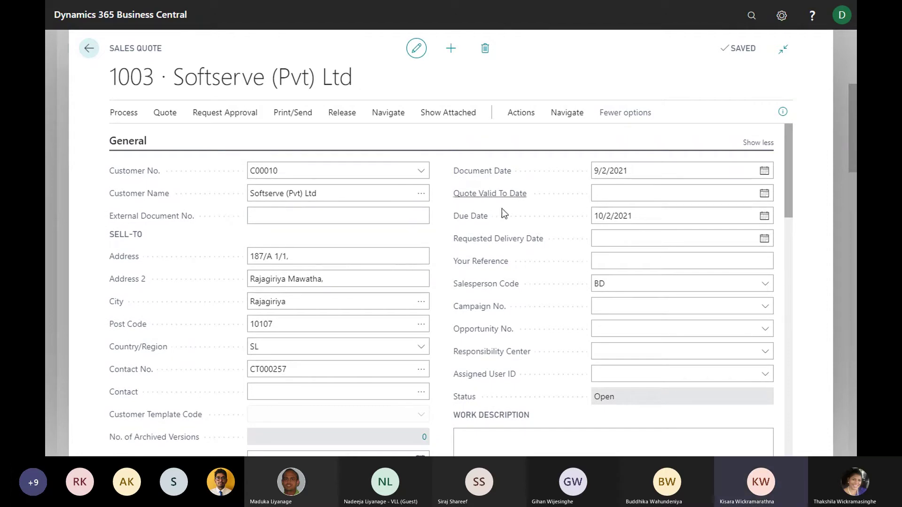
{"action": "left_click", "coordinate": [271, 217]}
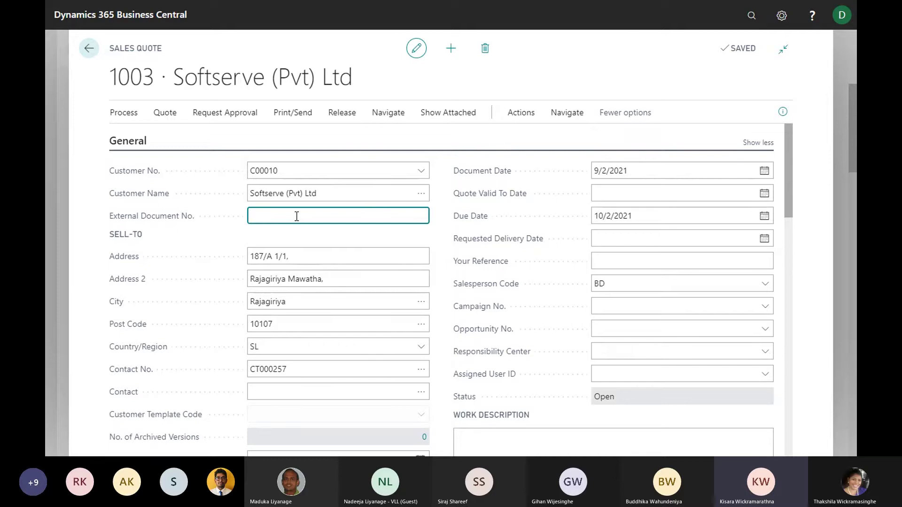
{"action": "scroll", "coordinate": [311, 233], "scroll_direction": "down", "scroll_amount": 1}
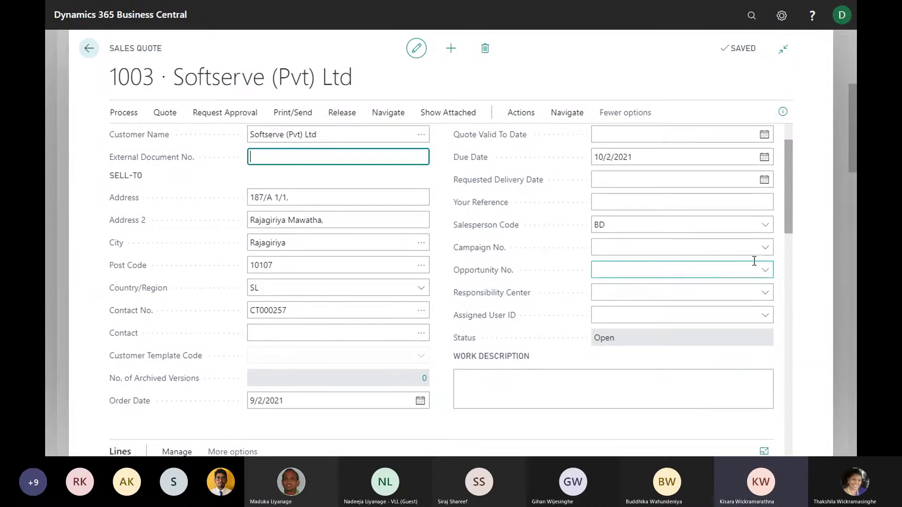
{"action": "scroll", "coordinate": [754, 261], "scroll_direction": "up", "scroll_amount": 1}
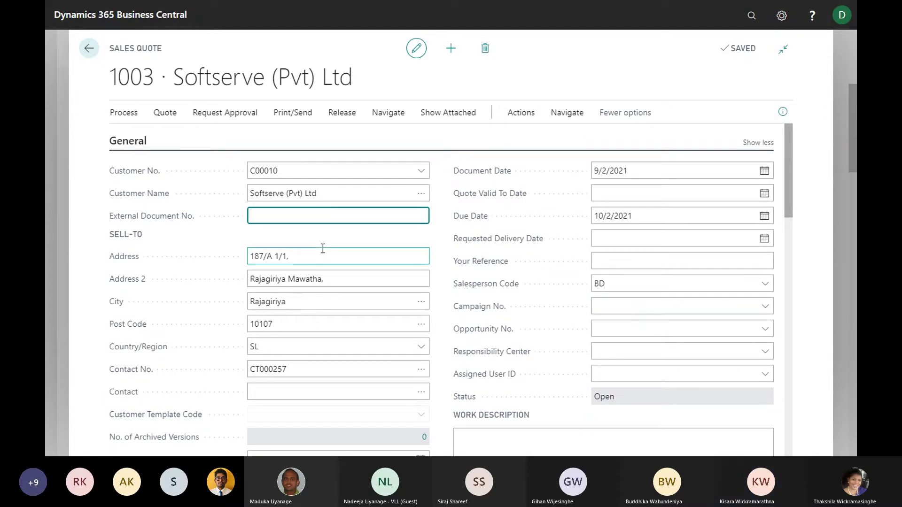
{"action": "scroll", "coordinate": [323, 248], "scroll_direction": "down", "scroll_amount": 8}
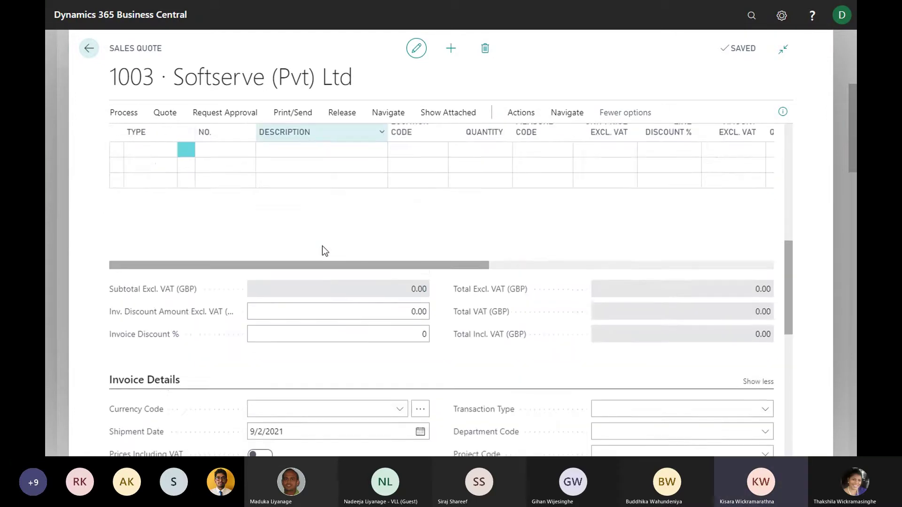
Open the Type dropdown on the first line of quote 1003's Lines section
{"action": "scroll", "coordinate": [324, 248], "scroll_direction": "down", "scroll_amount": 3}
{"action": "scroll", "coordinate": [554, 256], "scroll_direction": "down", "scroll_amount": 1}
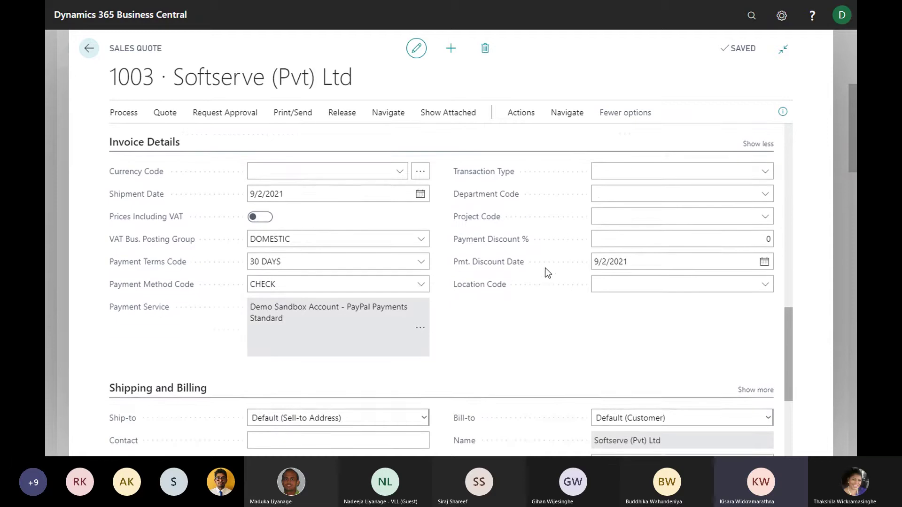
{"action": "scroll", "coordinate": [513, 261], "scroll_direction": "down", "scroll_amount": 3}
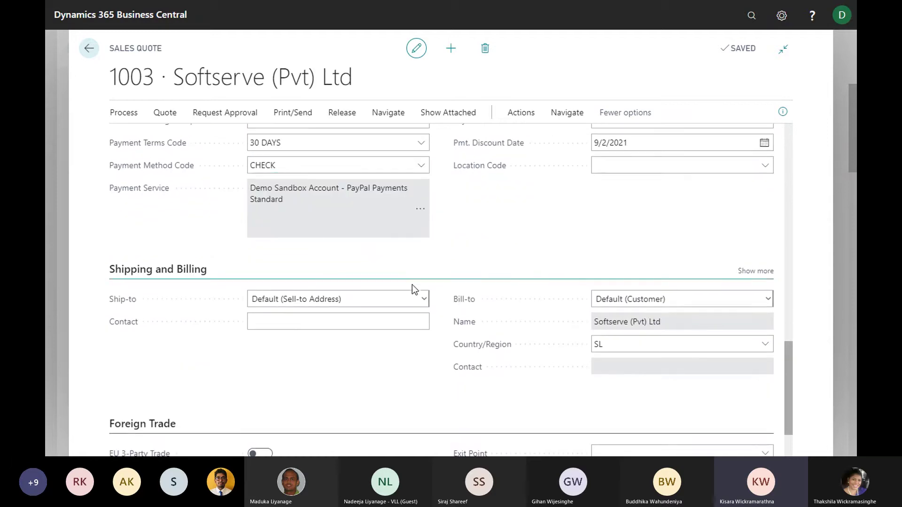
{"action": "scroll", "coordinate": [388, 257], "scroll_direction": "down", "scroll_amount": 2}
{"action": "scroll", "coordinate": [377, 269], "scroll_direction": "up", "scroll_amount": 3}
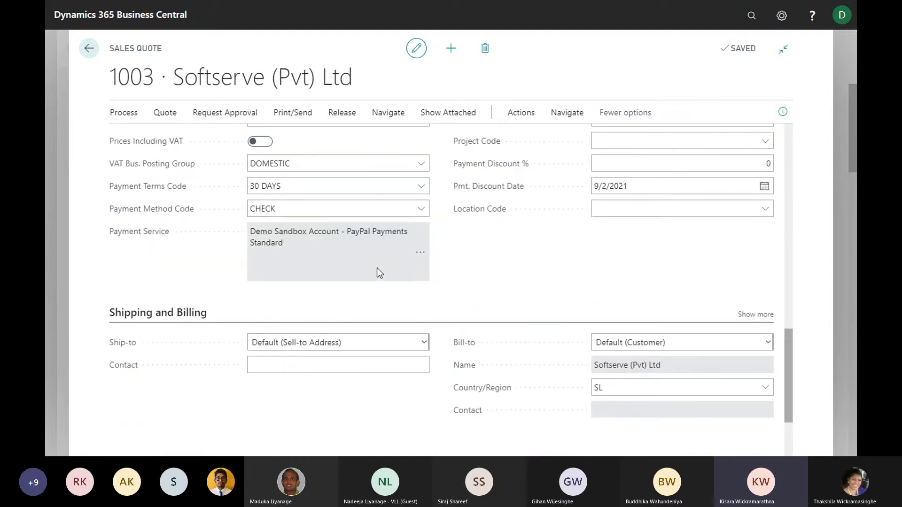
{"action": "scroll", "coordinate": [376, 268], "scroll_direction": "up", "scroll_amount": 2}
{"action": "scroll", "coordinate": [409, 294], "scroll_direction": "up", "scroll_amount": 1}
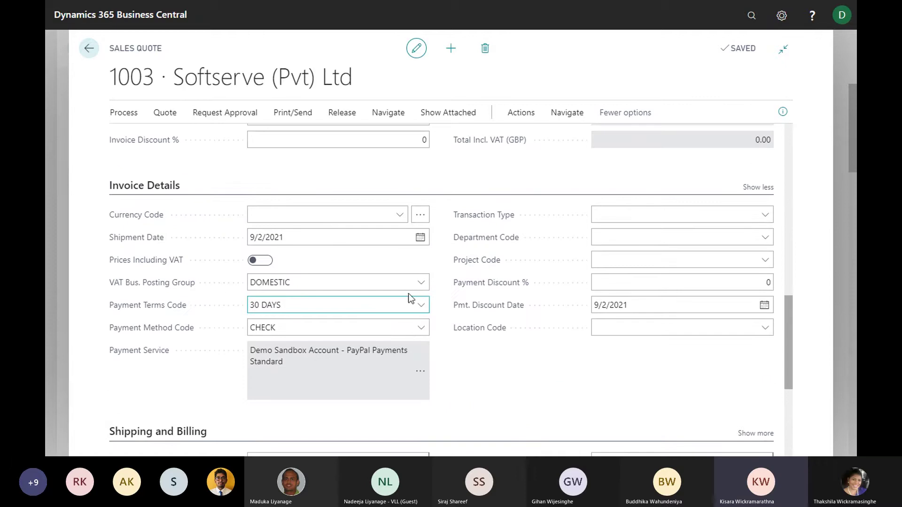
{"action": "scroll", "coordinate": [394, 282], "scroll_direction": "up", "scroll_amount": 4}
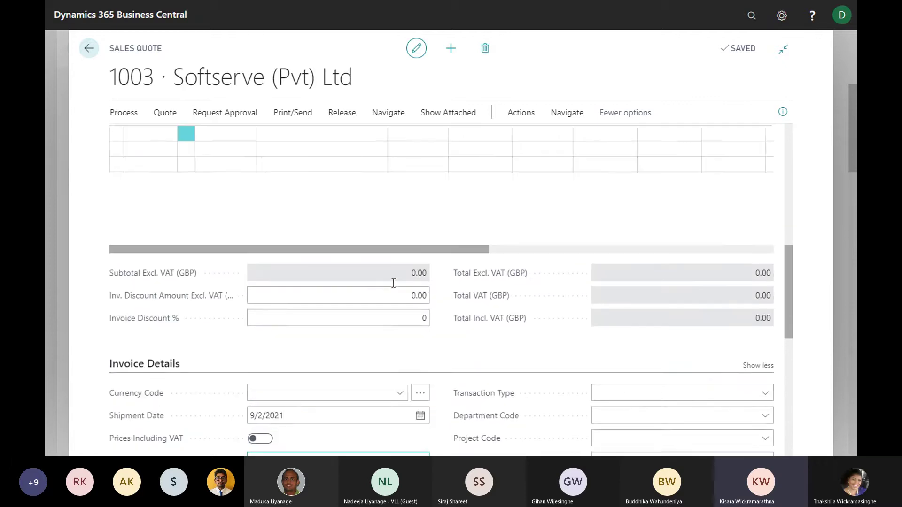
{"action": "scroll", "coordinate": [392, 285], "scroll_direction": "up", "scroll_amount": 4}
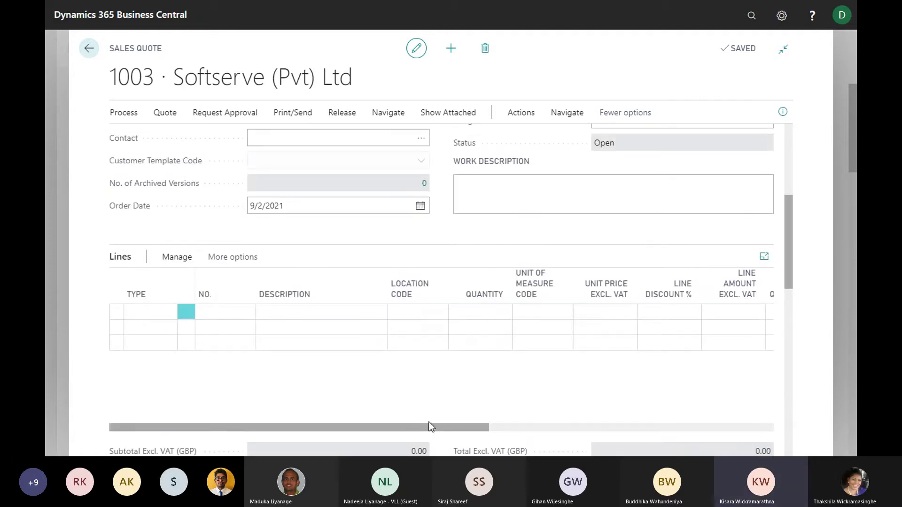
{"action": "scroll", "coordinate": [359, 226], "scroll_direction": "up", "scroll_amount": 5}
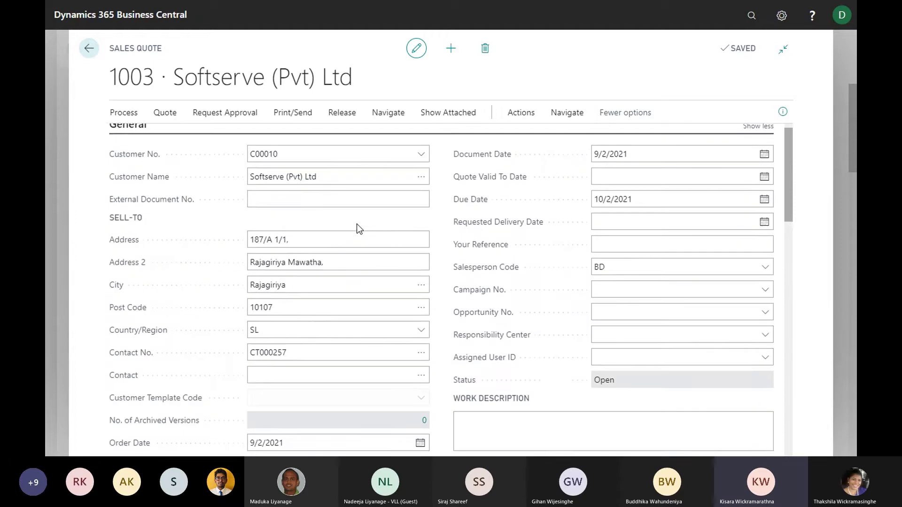
{"action": "scroll", "coordinate": [359, 225], "scroll_direction": "down", "scroll_amount": 6}
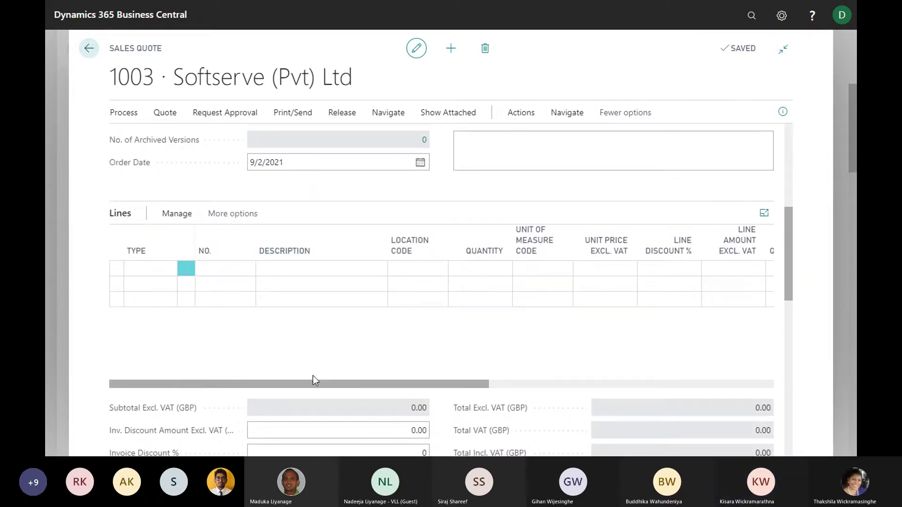
{"action": "scroll", "coordinate": [263, 334], "scroll_direction": "up", "scroll_amount": 1}
{"action": "scroll", "coordinate": [364, 329], "scroll_direction": "down", "scroll_amount": 1}
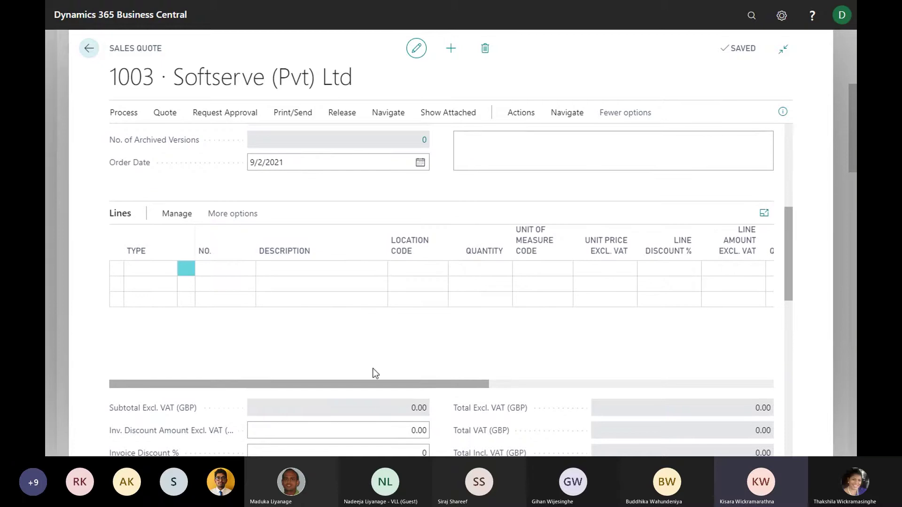
{"action": "left_click", "coordinate": [151, 272]}
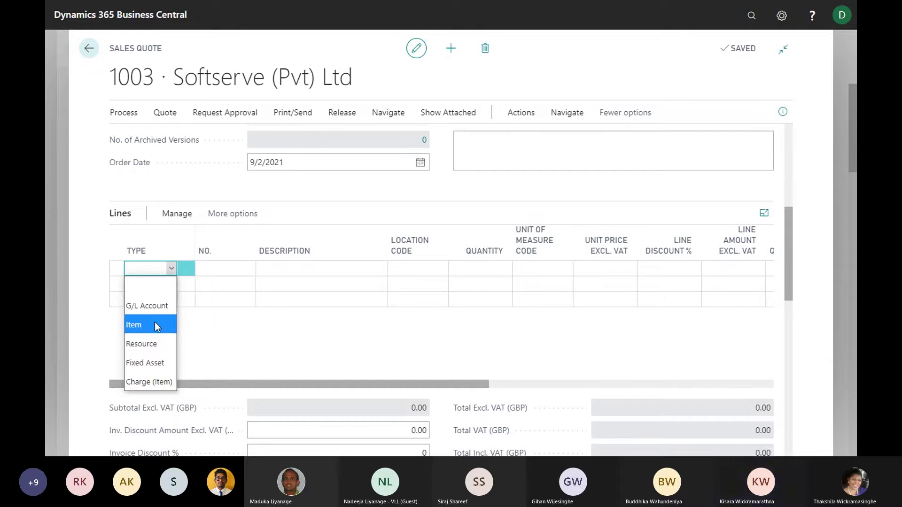
Make the first line an Item line for item 1110 Rim
{"action": "left_click", "coordinate": [145, 325]}
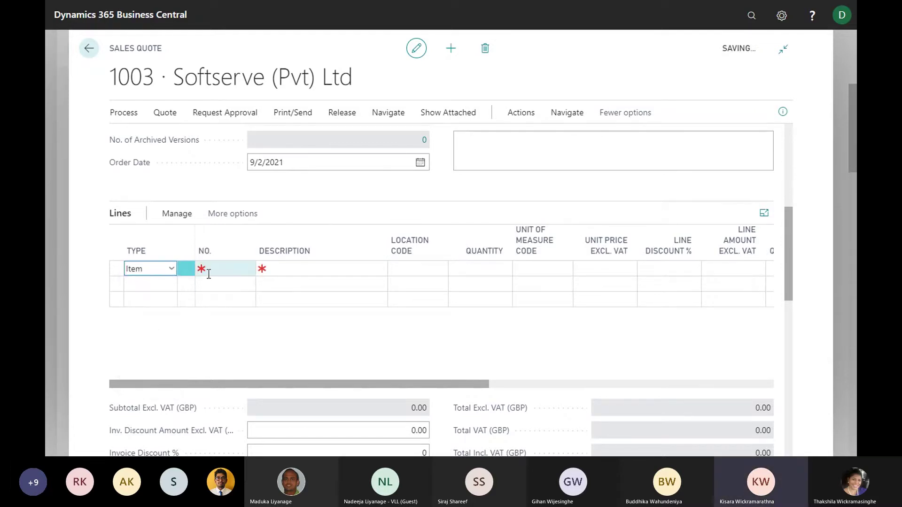
{"action": "left_click", "coordinate": [208, 274]}
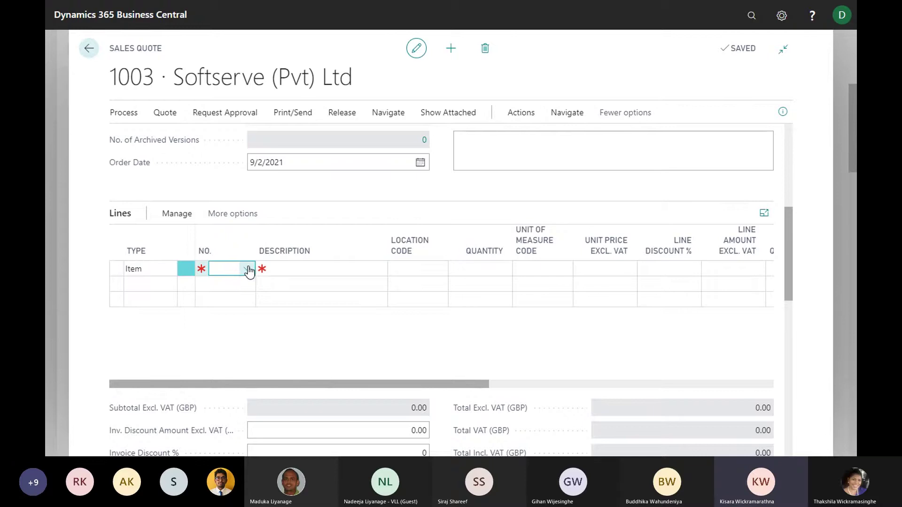
{"action": "left_click", "coordinate": [247, 269]}
{"action": "scroll", "coordinate": [347, 335], "scroll_direction": "down", "scroll_amount": 3}
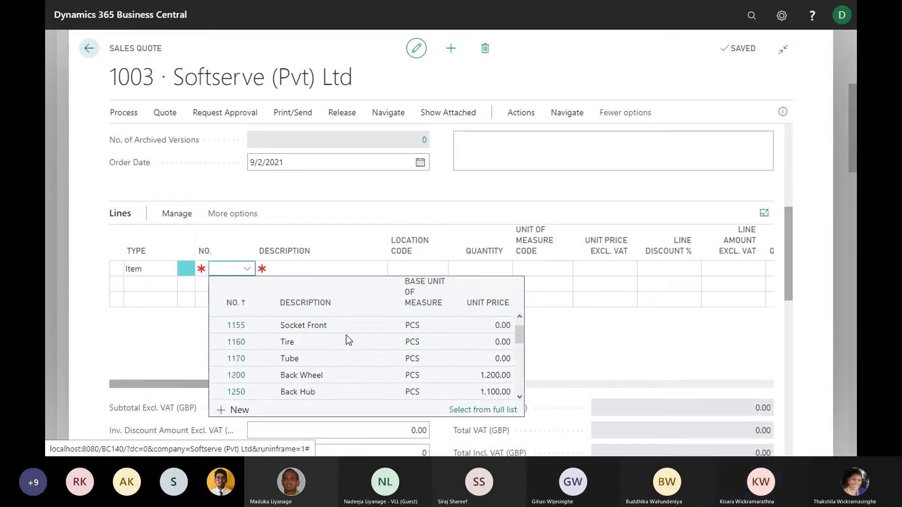
{"action": "scroll", "coordinate": [347, 338], "scroll_direction": "up", "scroll_amount": 3}
{"action": "scroll", "coordinate": [338, 354], "scroll_direction": "down", "scroll_amount": 2}
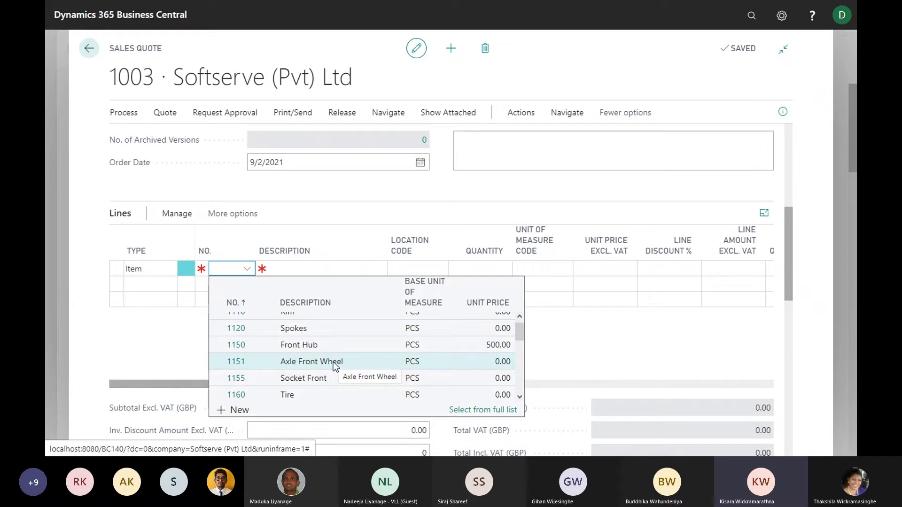
{"action": "scroll", "coordinate": [334, 361], "scroll_direction": "up", "scroll_amount": 2}
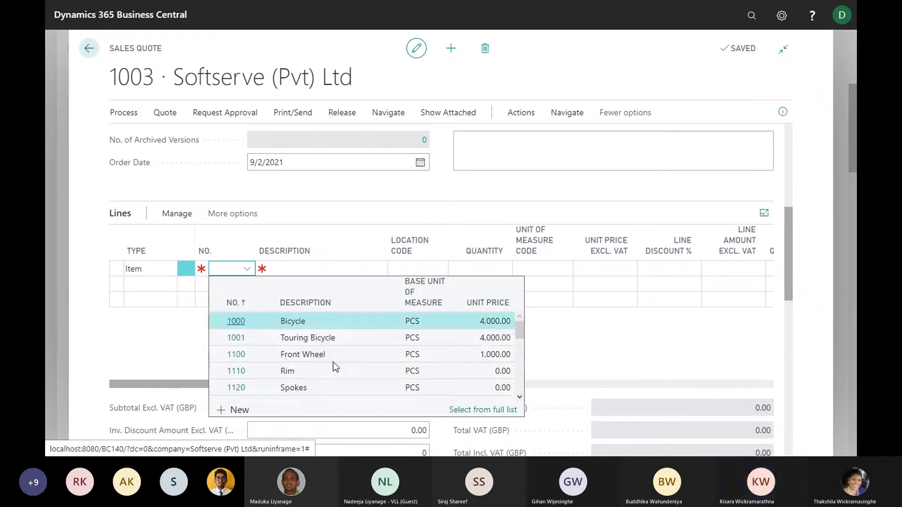
{"action": "scroll", "coordinate": [334, 363], "scroll_direction": "down", "scroll_amount": 2}
{"action": "scroll", "coordinate": [349, 354], "scroll_direction": "down", "scroll_amount": 2}
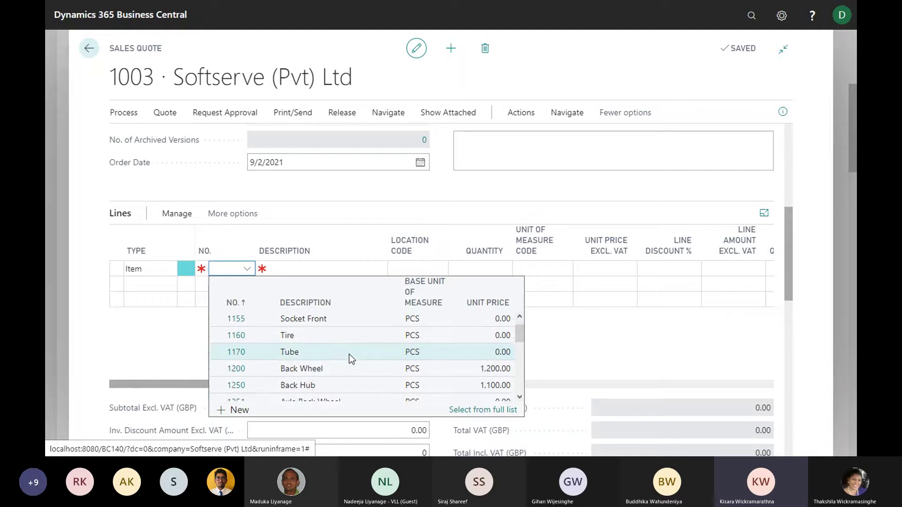
{"action": "scroll", "coordinate": [349, 354], "scroll_direction": "up", "scroll_amount": 2}
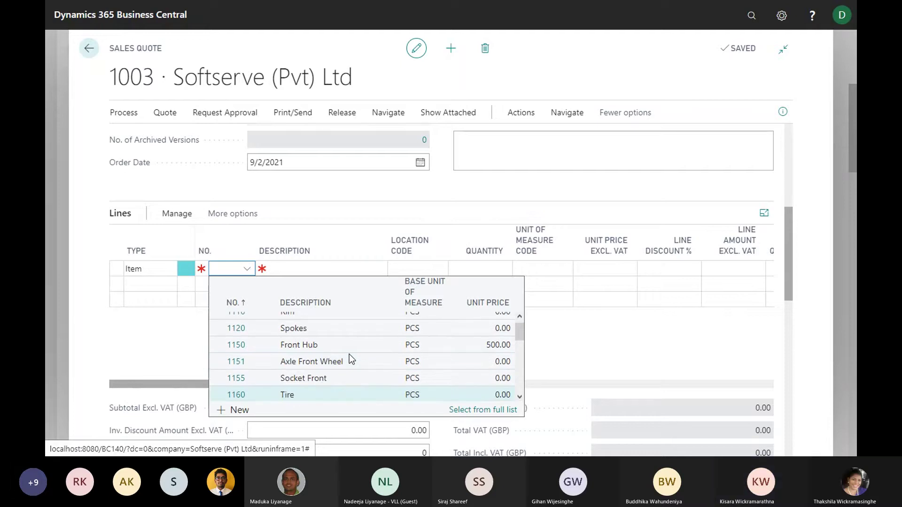
{"action": "scroll", "coordinate": [349, 354], "scroll_direction": "up", "scroll_amount": 3}
{"action": "scroll", "coordinate": [335, 356], "scroll_direction": "down", "scroll_amount": 2}
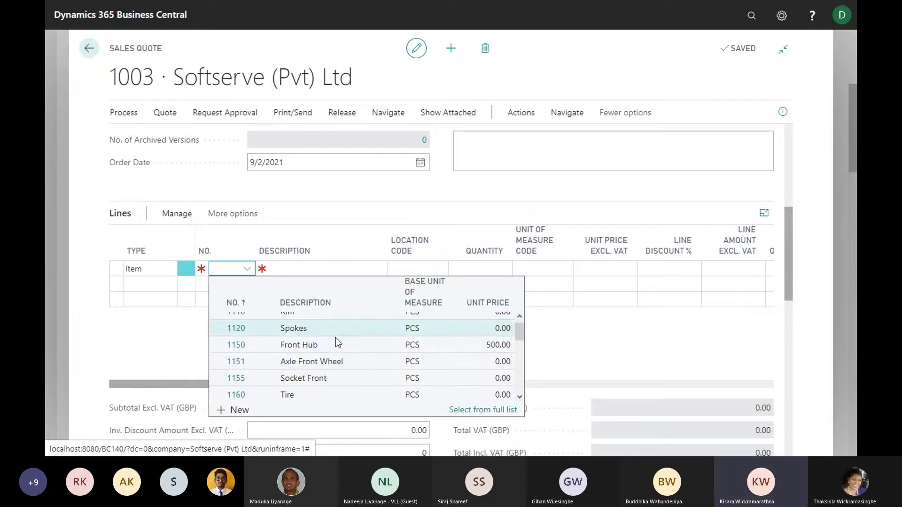
{"action": "scroll", "coordinate": [329, 335], "scroll_direction": "up", "scroll_amount": 2}
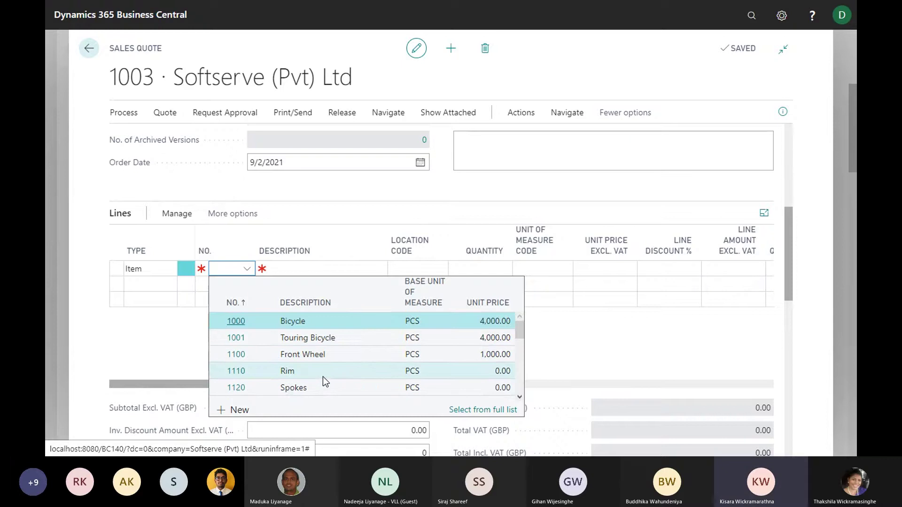
{"action": "left_click", "coordinate": [324, 371]}
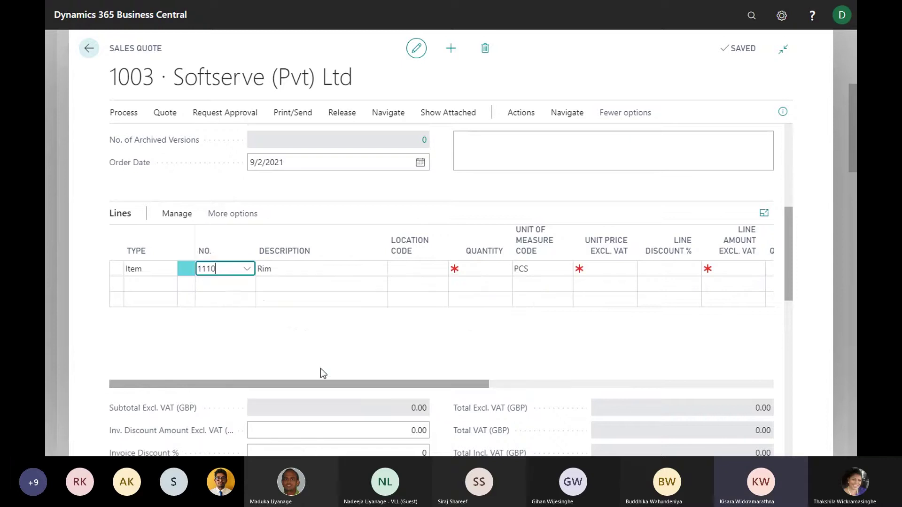
Set the Rim line's location to BLUE and its quantity to 10
{"action": "key", "text": "Tab"}
{"action": "key", "text": "Tab"}
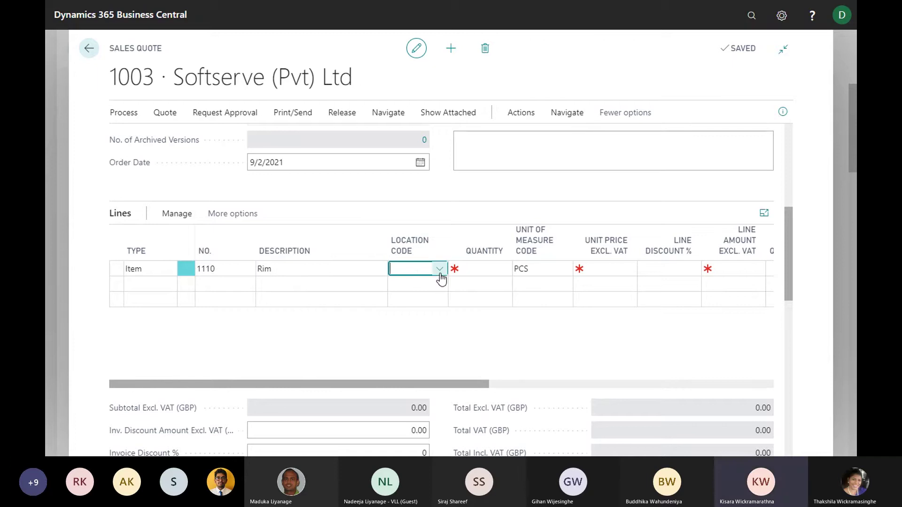
{"action": "left_click", "coordinate": [415, 270]}
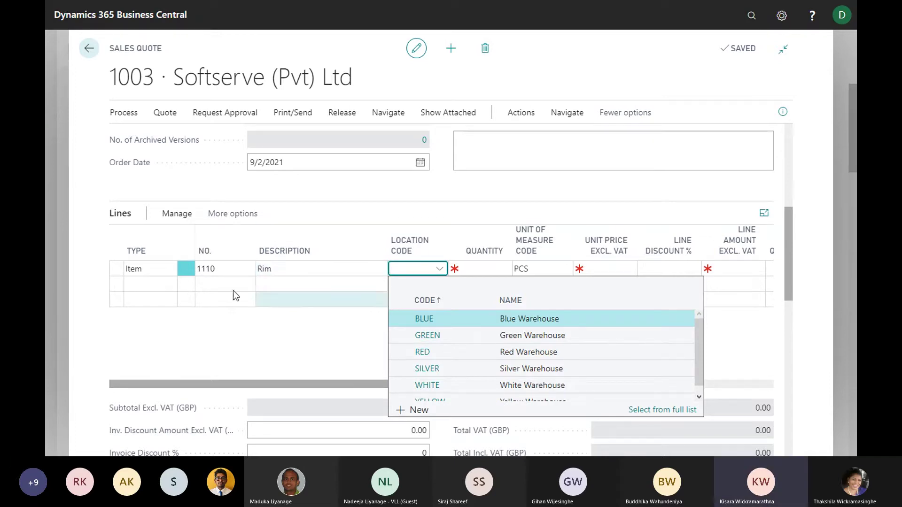
{"action": "left_click", "coordinate": [420, 320]}
{"action": "key", "text": "Tab"}
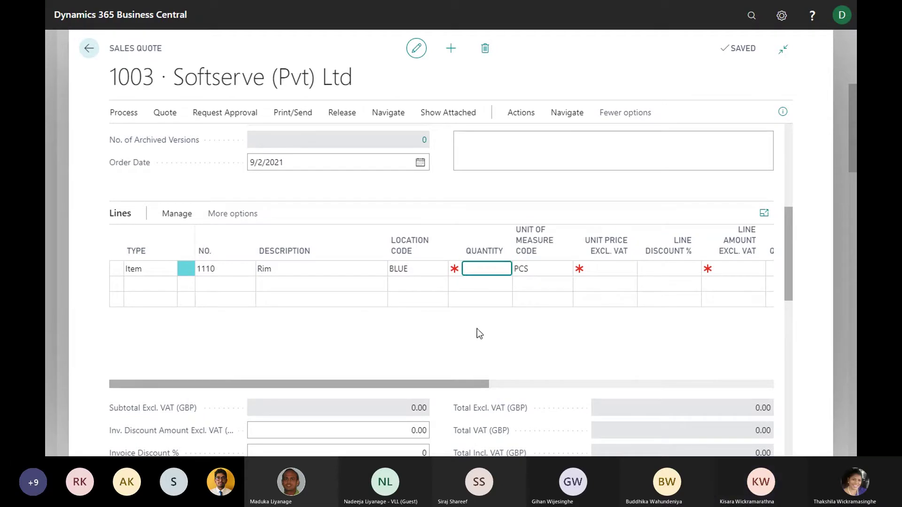
{"action": "type", "text": "10"}
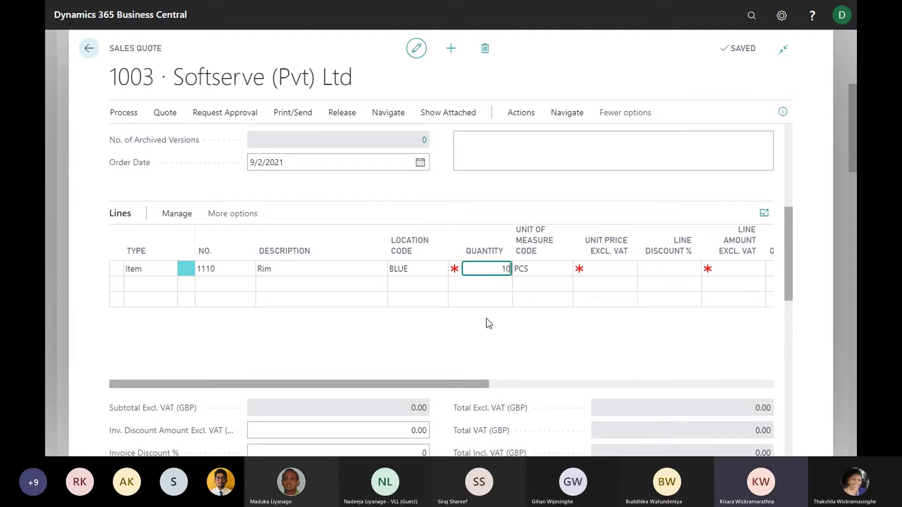
{"action": "key", "text": "Tab"}
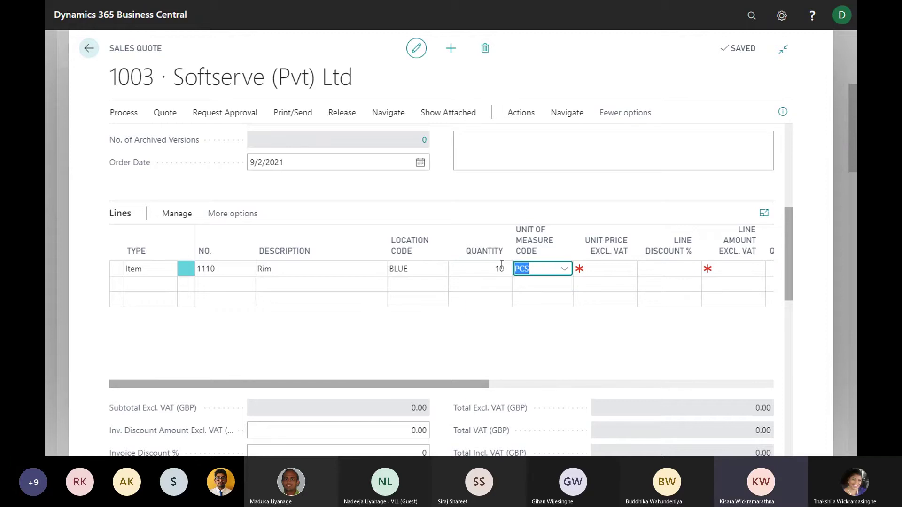
Enter a 200.00 unit price for Rim, giving a 2,000.00 line amount
{"action": "left_click", "coordinate": [539, 268]}
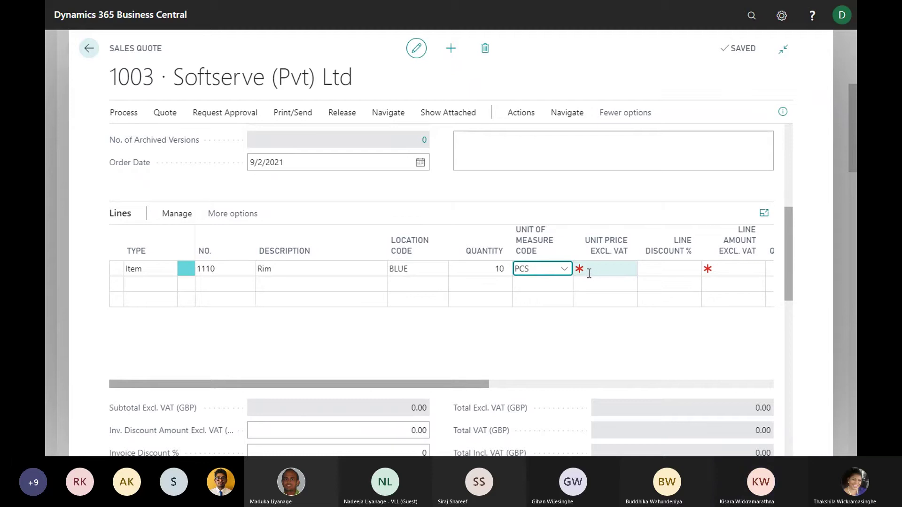
{"action": "left_click", "coordinate": [606, 271]}
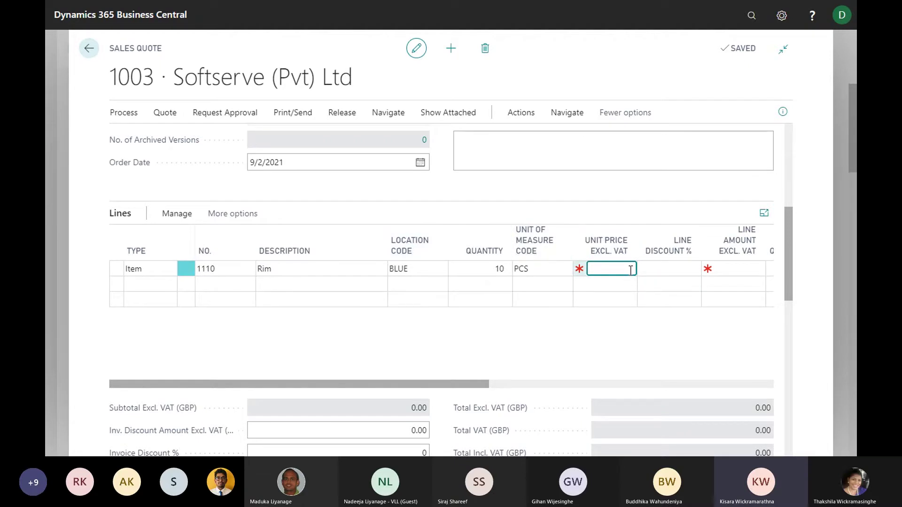
{"action": "type", "text": "200"}
{"action": "key", "text": "Tab"}
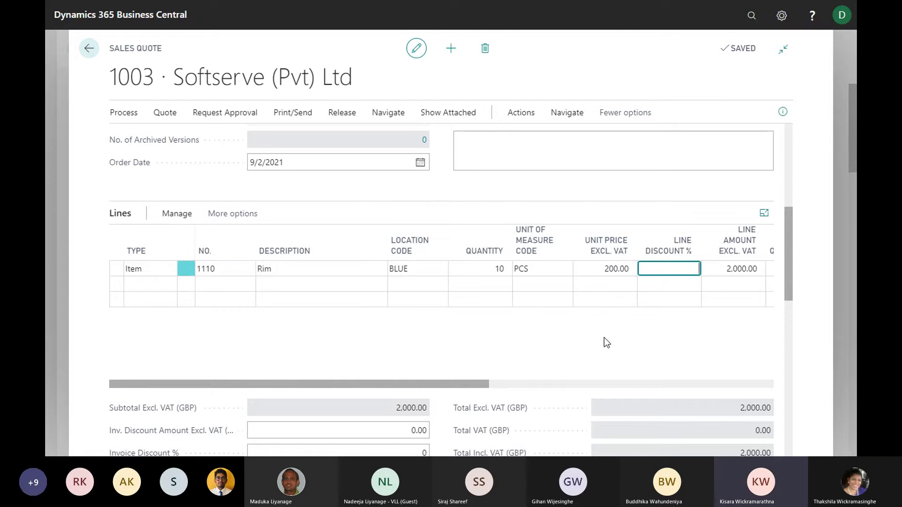
{"action": "left_click", "coordinate": [150, 281]}
{"action": "left_click", "coordinate": [229, 285]}
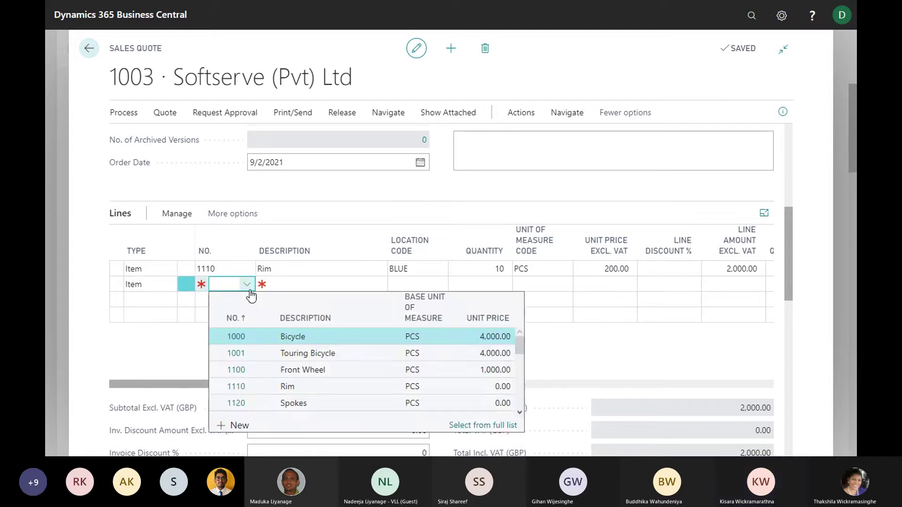
{"action": "scroll", "coordinate": [280, 380], "scroll_direction": "down", "scroll_amount": 2}
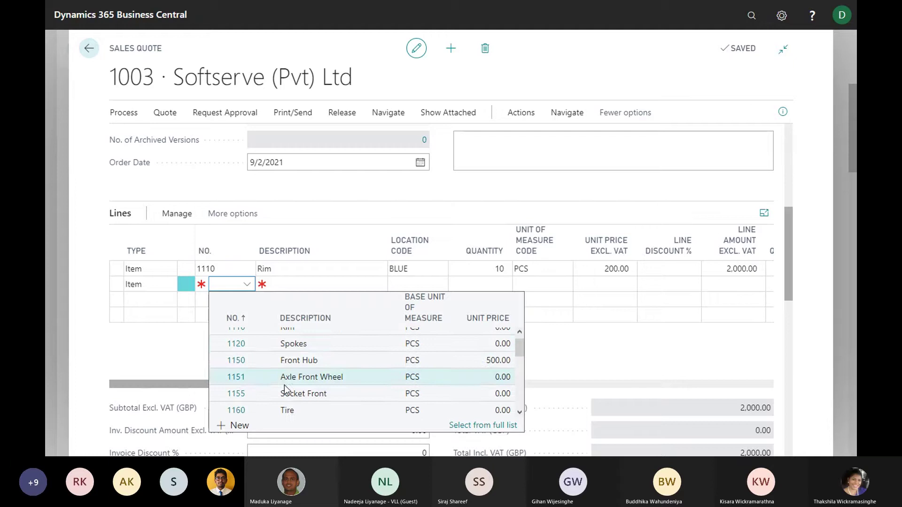
{"action": "left_click", "coordinate": [286, 346]}
{"action": "key", "text": "Tab"}
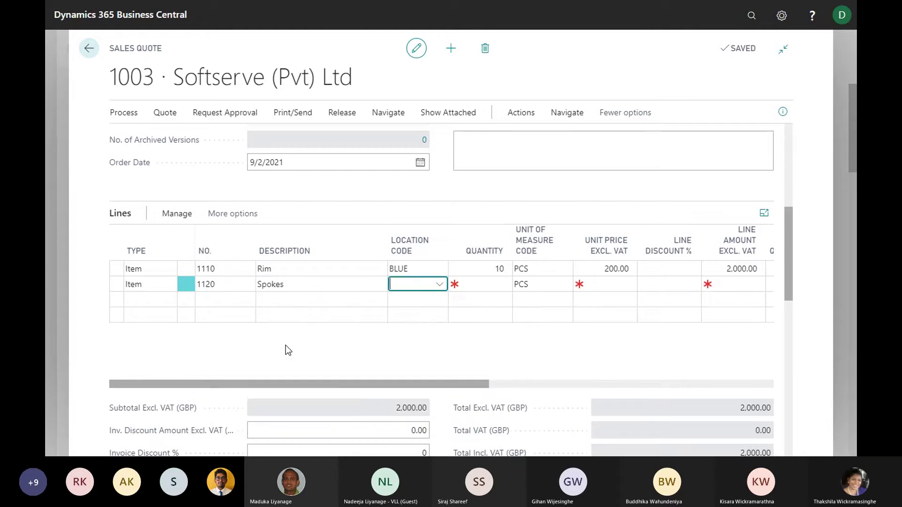
{"action": "type", "text": "b"}
{"action": "key", "text": "Tab"}
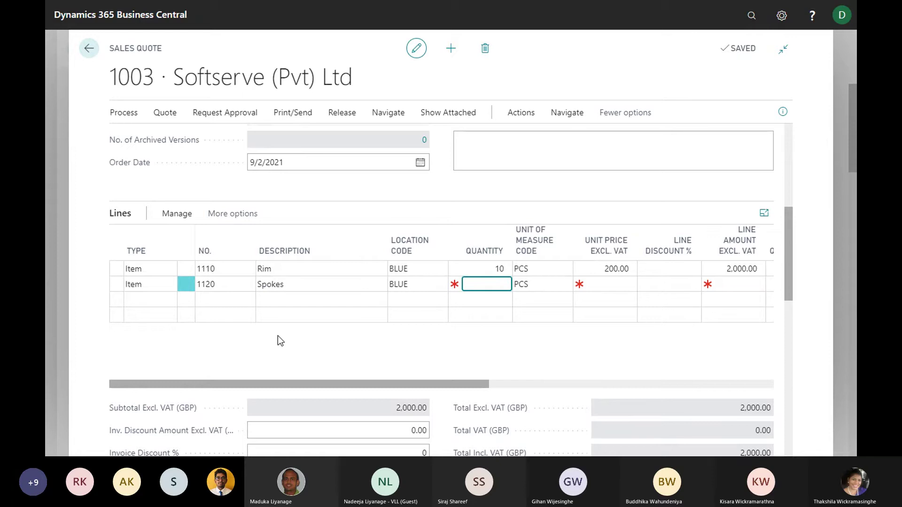
{"action": "key", "text": "Tab"}
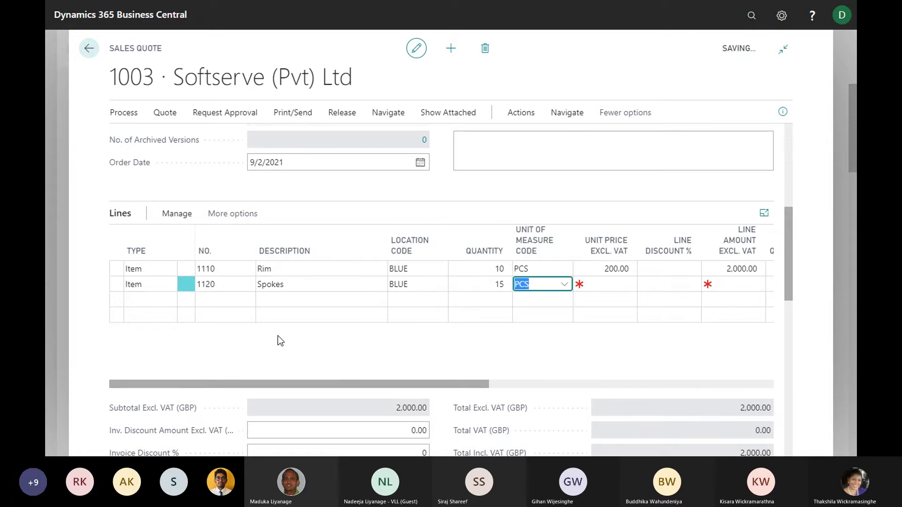
{"action": "key", "text": "Tab"}
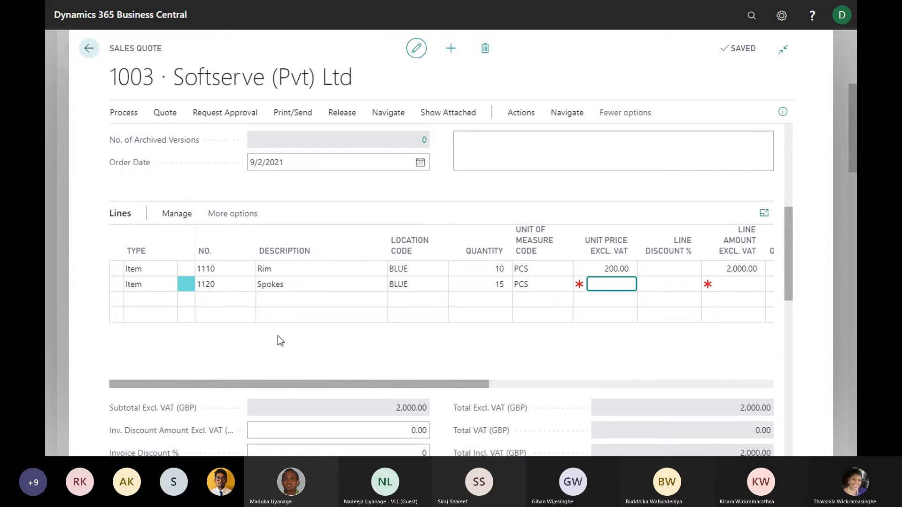
{"action": "type", "text": "150"}
{"action": "key", "text": "Tab"}
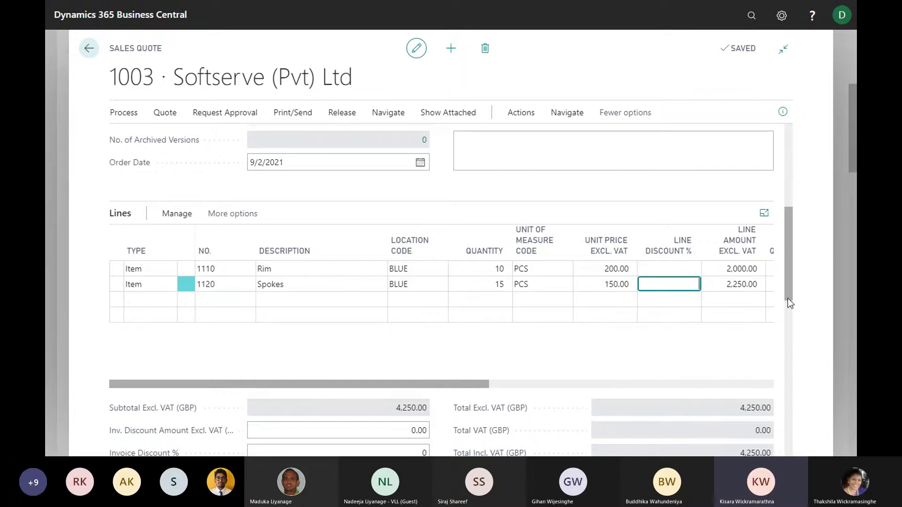
{"action": "scroll", "coordinate": [791, 266], "scroll_direction": "down", "scroll_amount": 1}
{"action": "scroll", "coordinate": [790, 261], "scroll_direction": "up", "scroll_amount": 5}
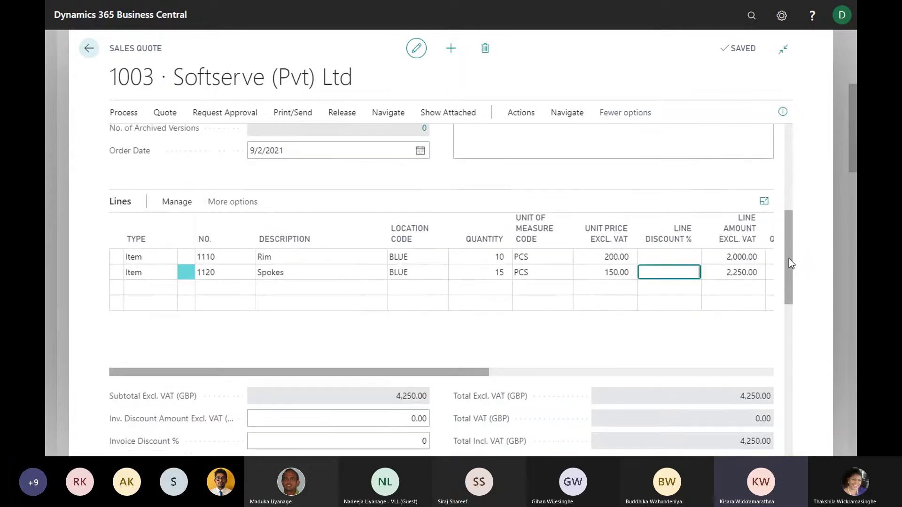
{"action": "scroll", "coordinate": [789, 263], "scroll_direction": "down", "scroll_amount": 3}
{"action": "scroll", "coordinate": [789, 260], "scroll_direction": "down", "scroll_amount": 2}
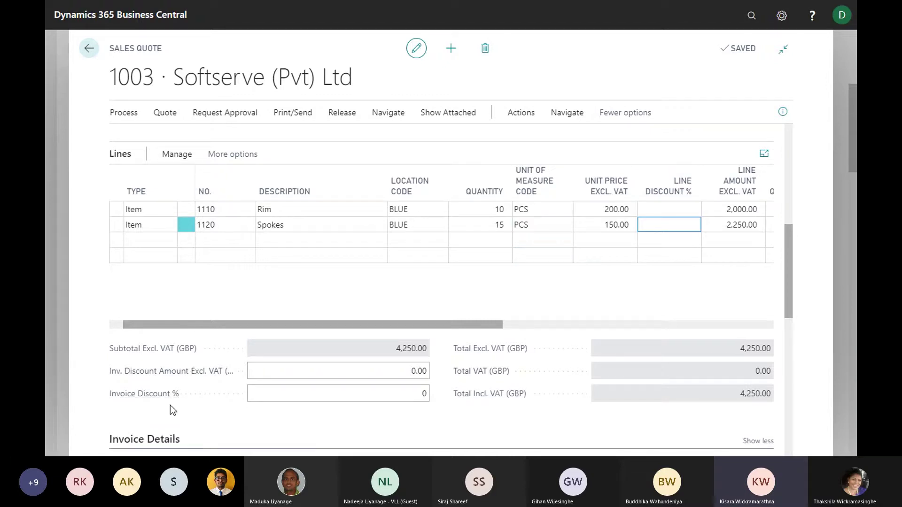
Give the Rim line a 10% line discount, reducing it to 1,800.00
{"action": "left_click", "coordinate": [669, 208]}
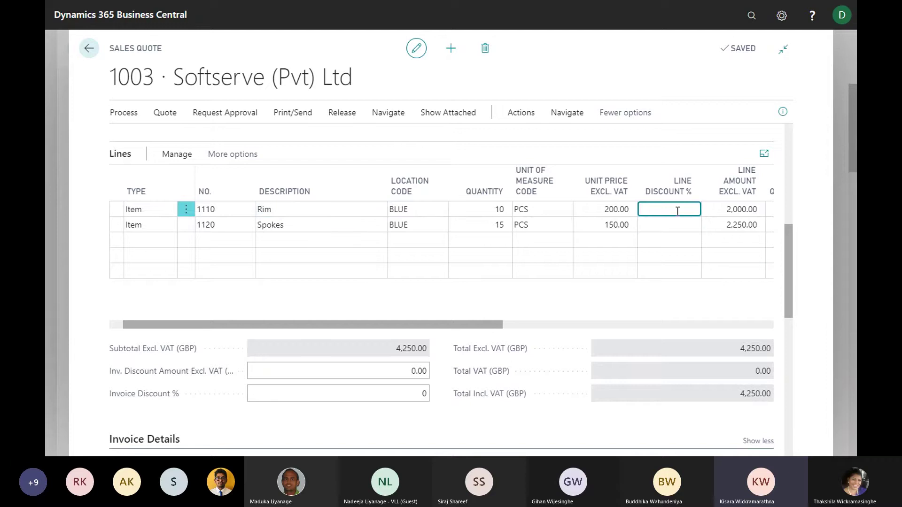
{"action": "type", "text": "0"}
{"action": "key", "text": "Tab"}
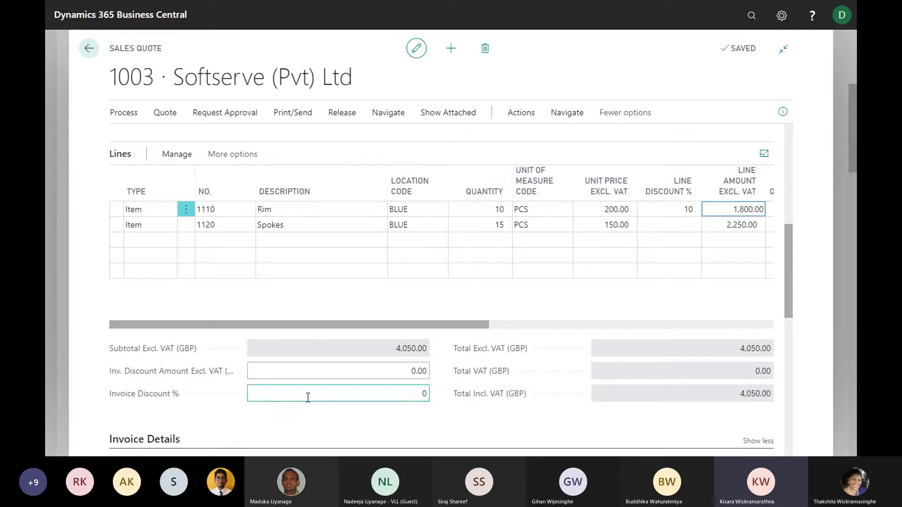
{"action": "left_click", "coordinate": [403, 395]}
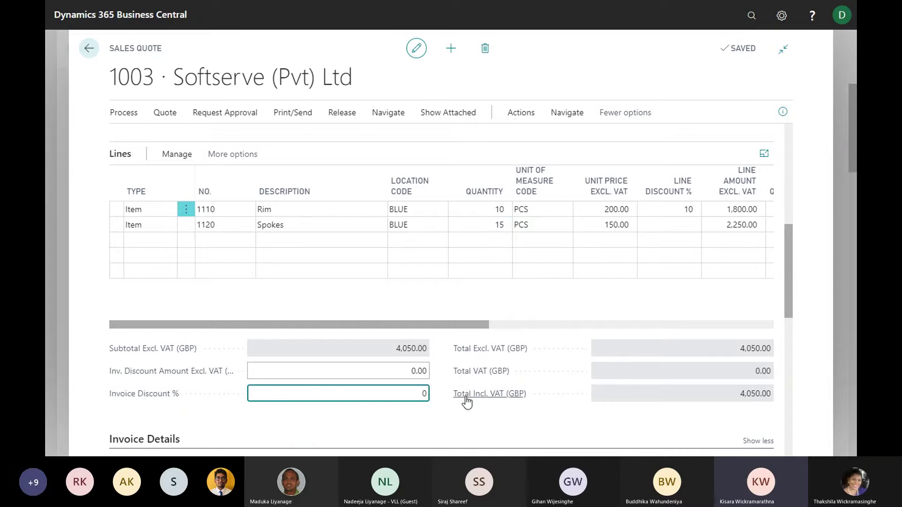
{"action": "double_click", "coordinate": [425, 394]}
{"action": "type", "text": "5"}
{"action": "key", "text": "Tab"}
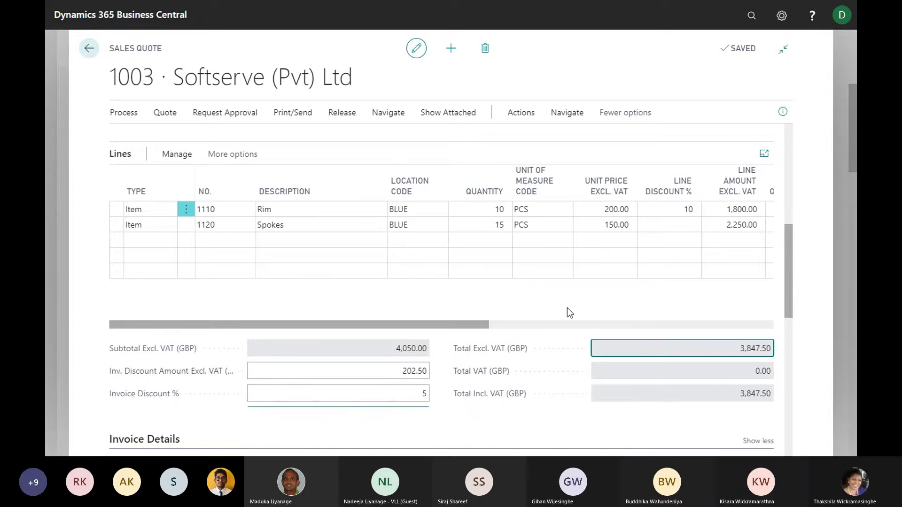
{"action": "left_click", "coordinate": [401, 395]}
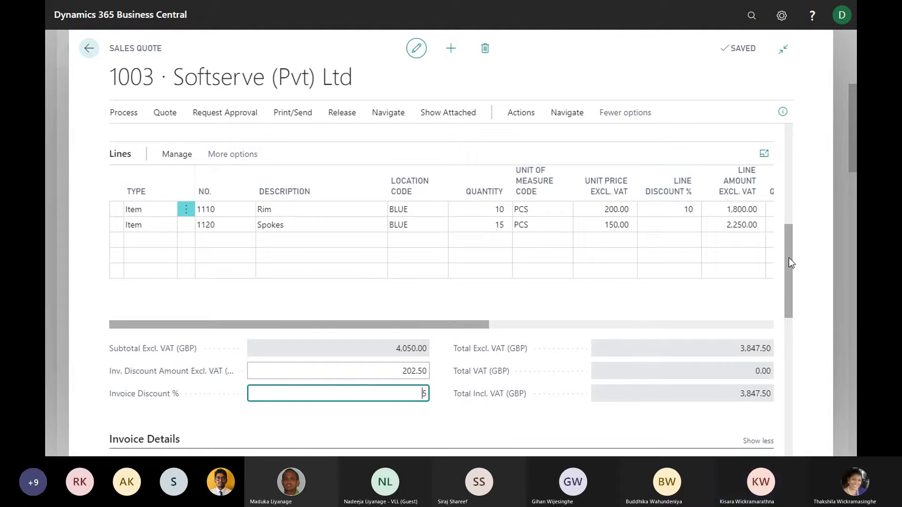
{"action": "scroll", "coordinate": [791, 264], "scroll_direction": "down", "scroll_amount": 1}
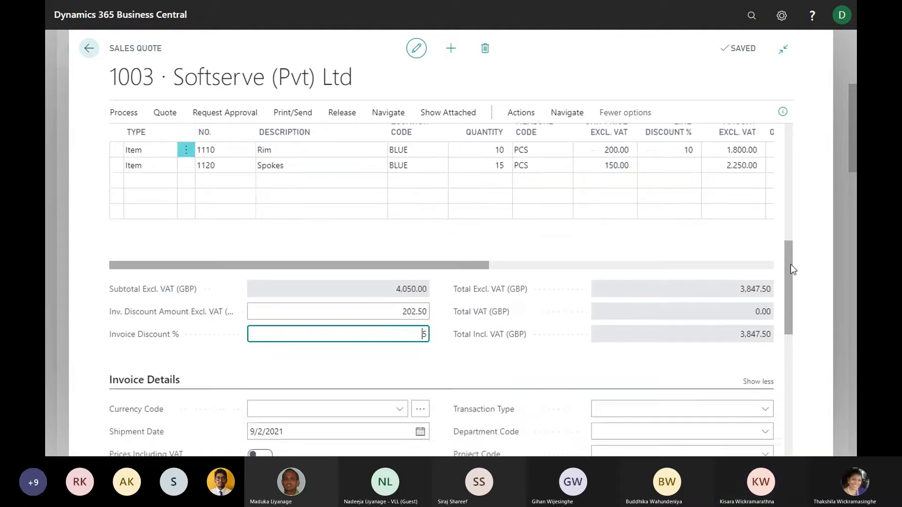
{"action": "scroll", "coordinate": [790, 264], "scroll_direction": "up", "scroll_amount": 1}
{"action": "scroll", "coordinate": [791, 264], "scroll_direction": "down", "scroll_amount": 1}
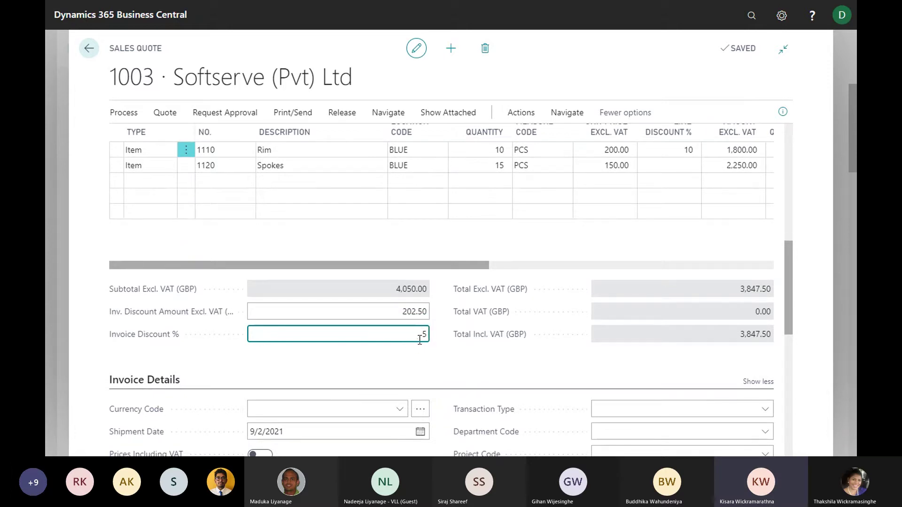
{"action": "left_click", "coordinate": [393, 311]}
{"action": "left_click_drag", "start_coordinate": [392, 311], "coordinate": [430, 310]}
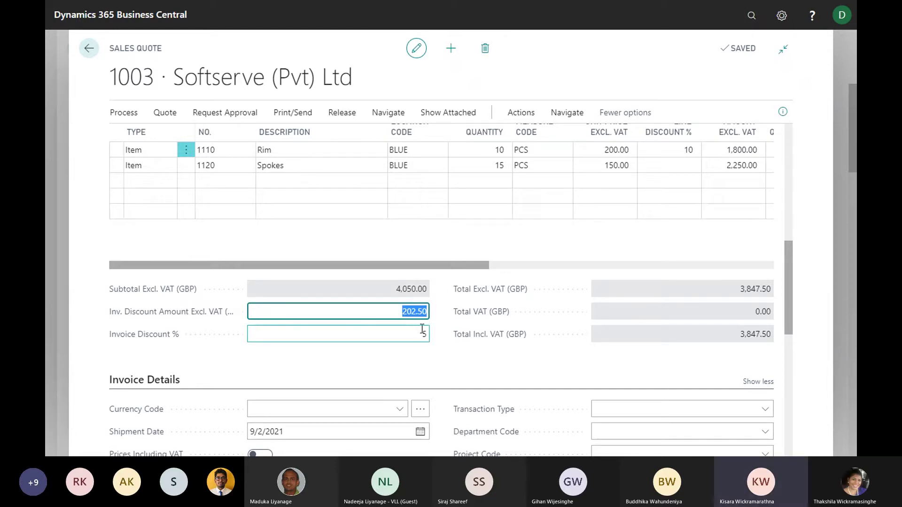
{"action": "scroll", "coordinate": [440, 267], "scroll_direction": "up", "scroll_amount": 1}
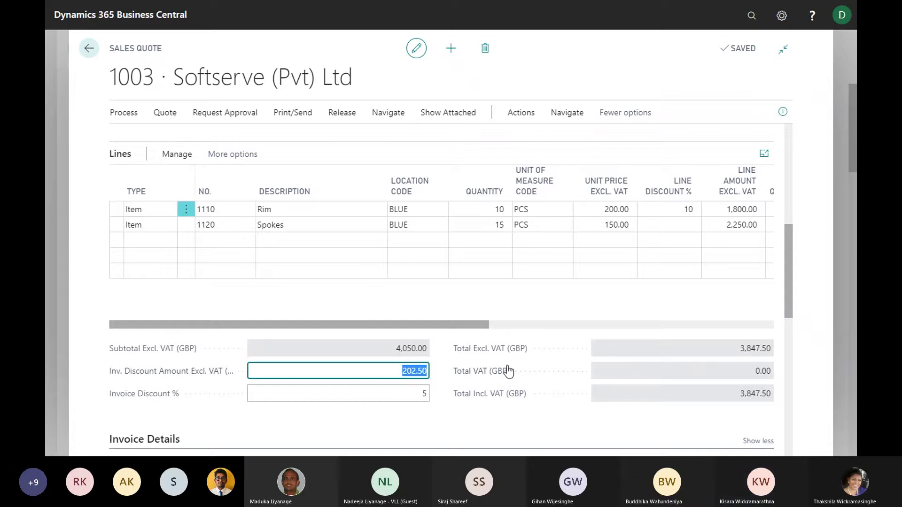
{"action": "left_click", "coordinate": [413, 395]}
{"action": "double_click", "coordinate": [428, 393]}
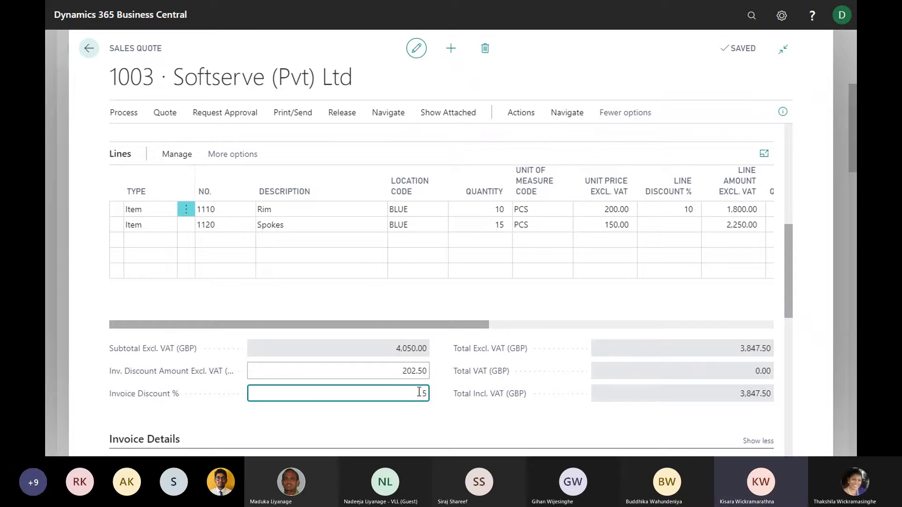
{"action": "key", "text": "BackSpace"}
{"action": "key", "text": "Tab"}
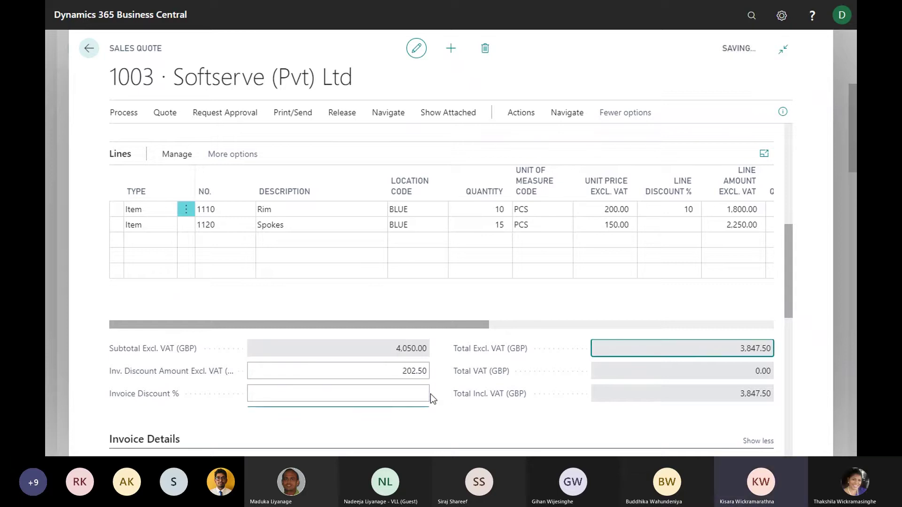
{"action": "left_click", "coordinate": [653, 276]}
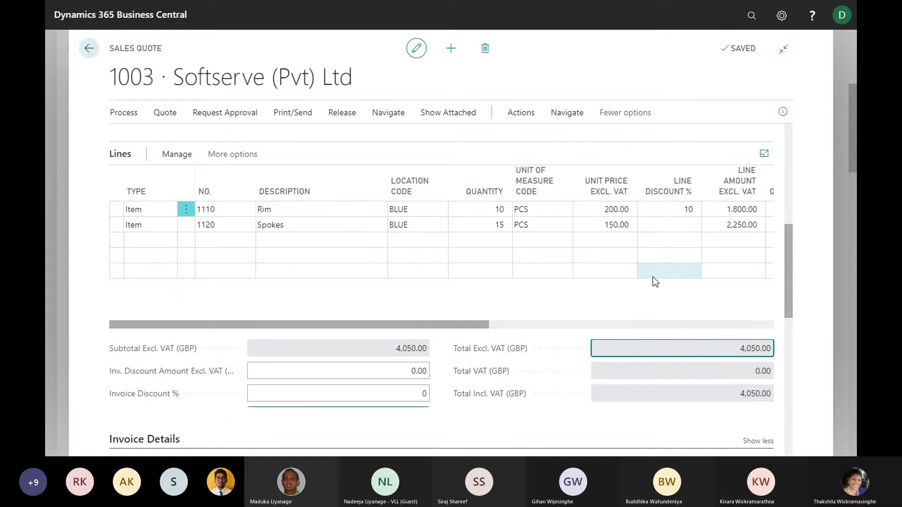
{"action": "scroll", "coordinate": [660, 297], "scroll_direction": "down", "scroll_amount": 1}
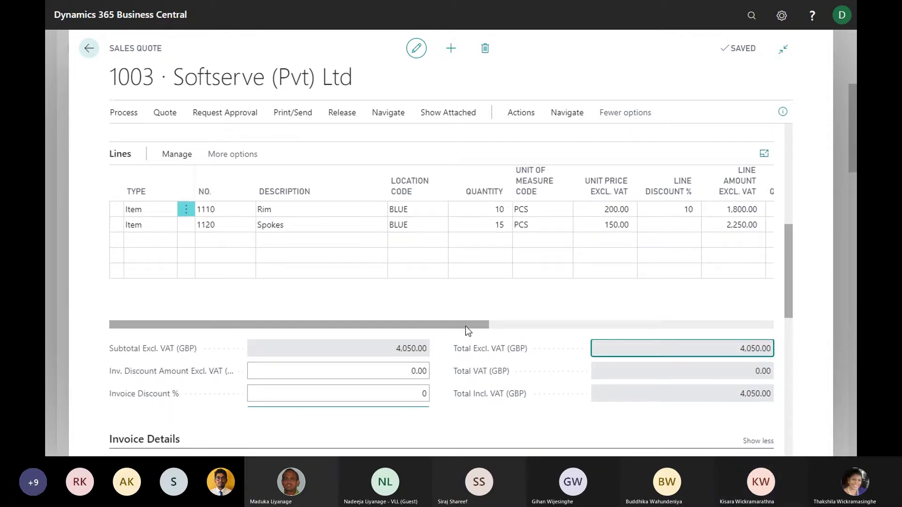
{"action": "left_click_drag", "start_coordinate": [472, 324], "coordinate": [484, 325]}
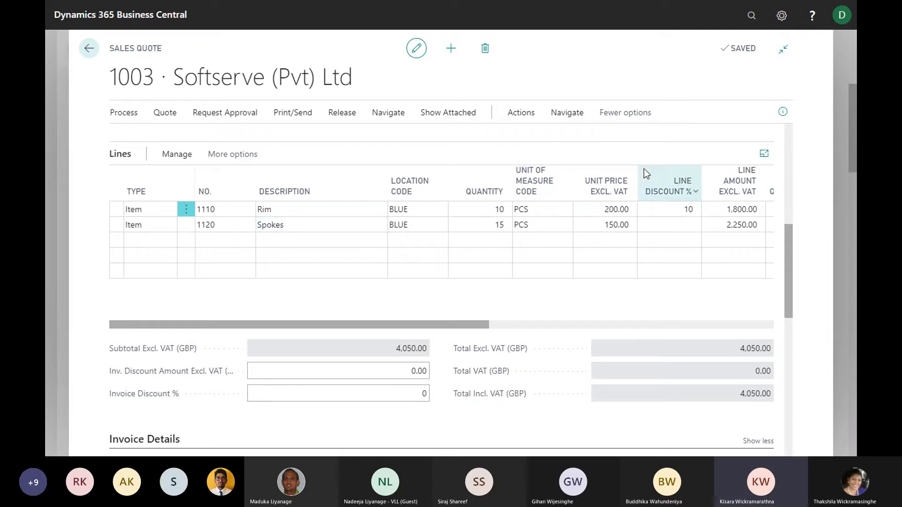
Archive quote 1003 with Archive Document, confirming so it shows one archived version
{"action": "left_click", "coordinate": [527, 117]}
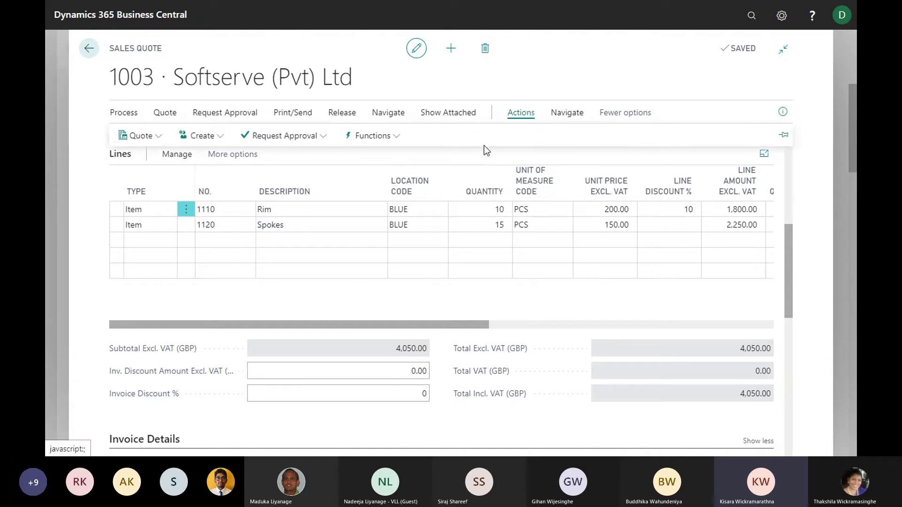
{"action": "left_click", "coordinate": [385, 139]}
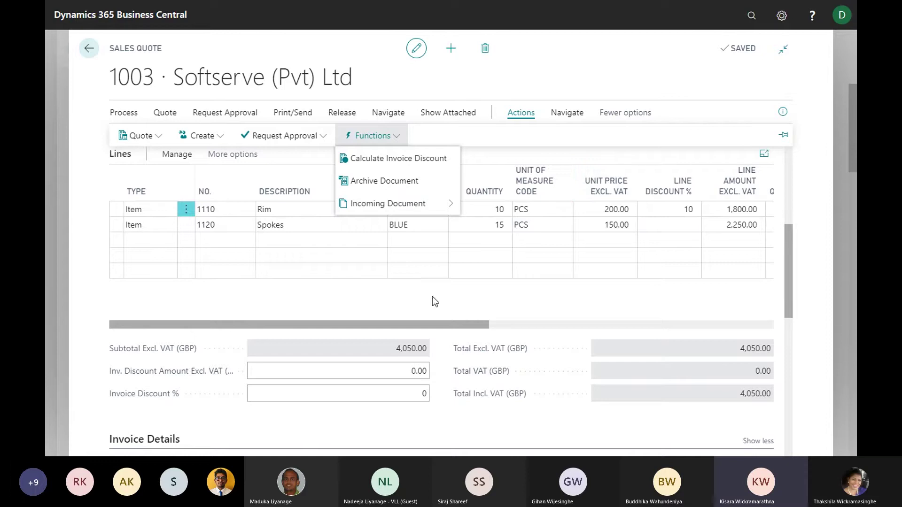
{"action": "left_click", "coordinate": [380, 183]}
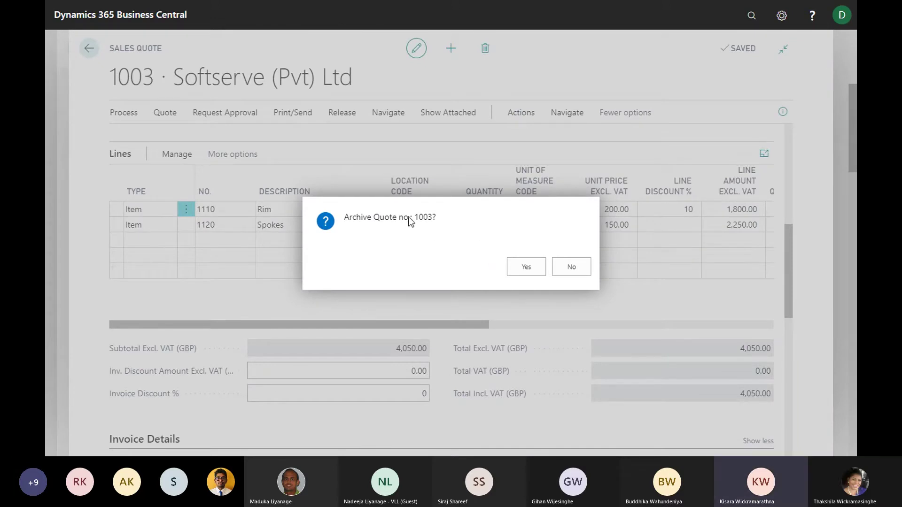
{"action": "left_click", "coordinate": [527, 268]}
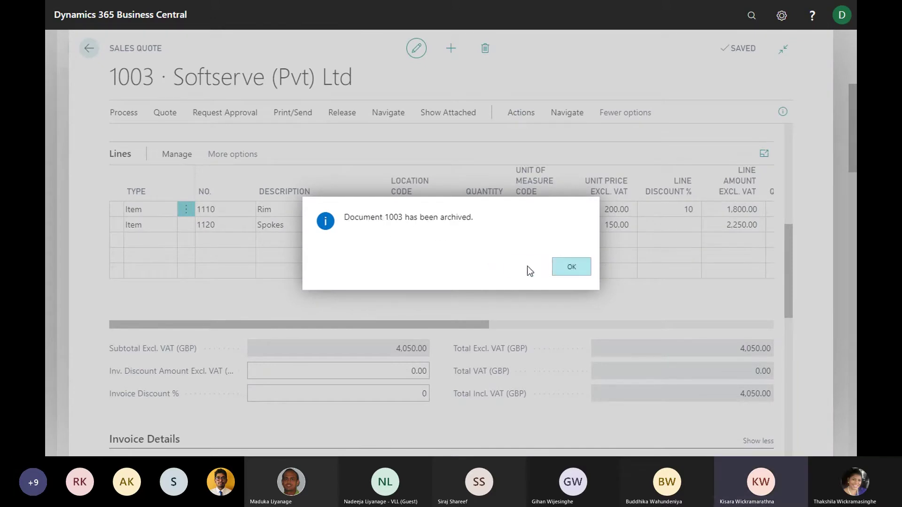
{"action": "left_click", "coordinate": [567, 267]}
{"action": "scroll", "coordinate": [545, 232], "scroll_direction": "up", "scroll_amount": 4}
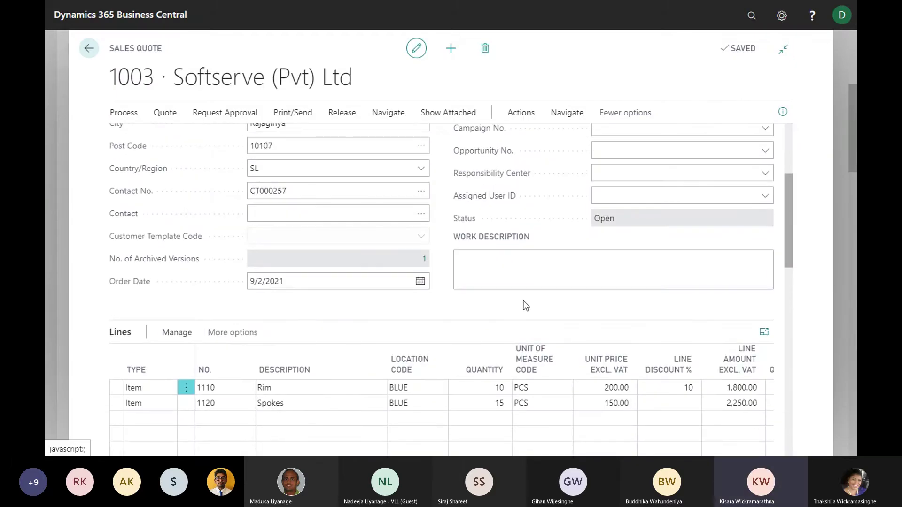
Change the Rim line's Line Discount % to 15, making its amount 1,700.00
{"action": "mouse_move", "coordinate": [130, 266]}
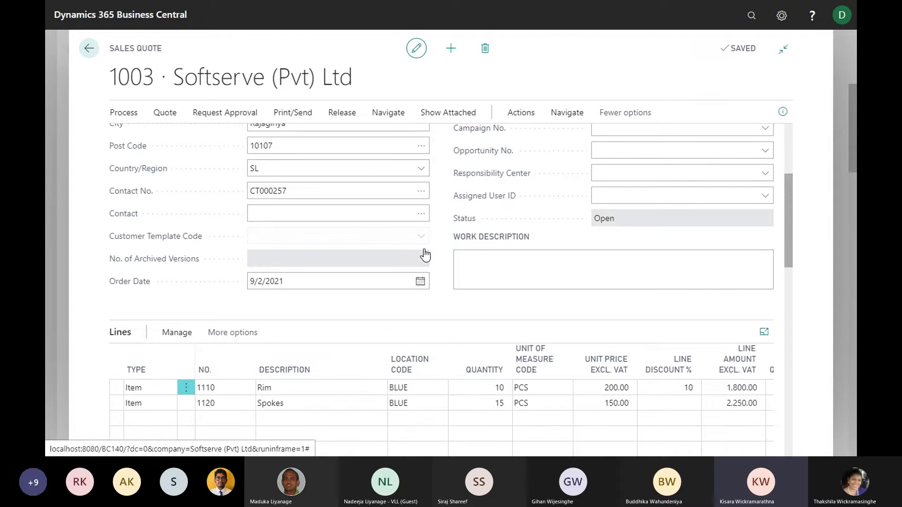
{"action": "scroll", "coordinate": [506, 310], "scroll_direction": "down", "scroll_amount": 2}
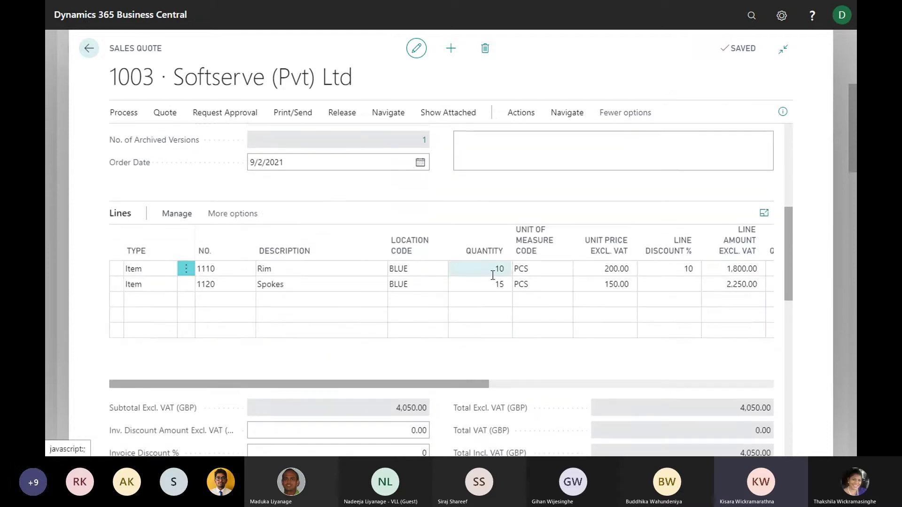
{"action": "scroll", "coordinate": [489, 272], "scroll_direction": "up", "scroll_amount": 1}
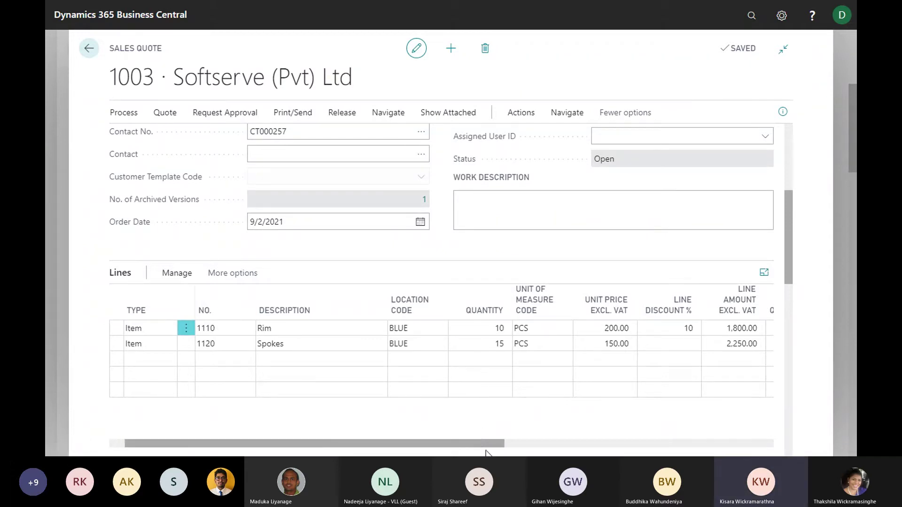
{"action": "left_click", "coordinate": [688, 327]}
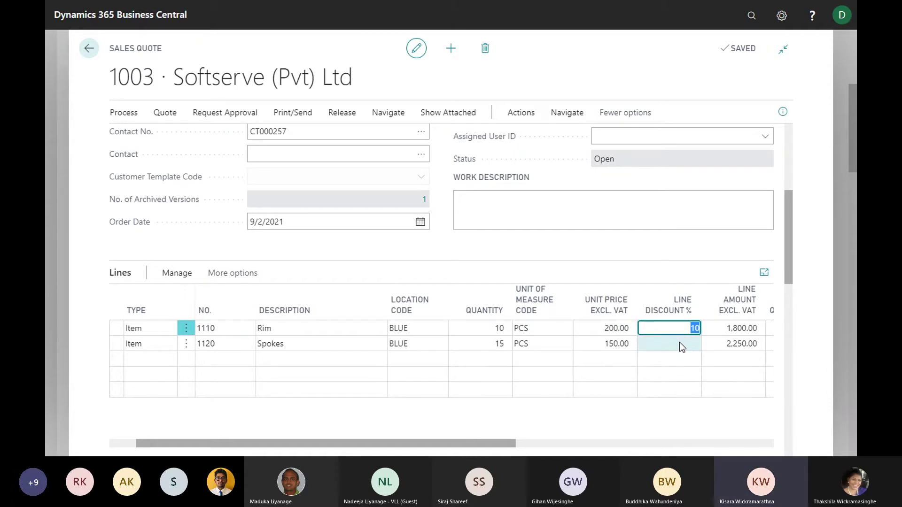
{"action": "type", "text": "15"}
{"action": "key", "text": "Tab"}
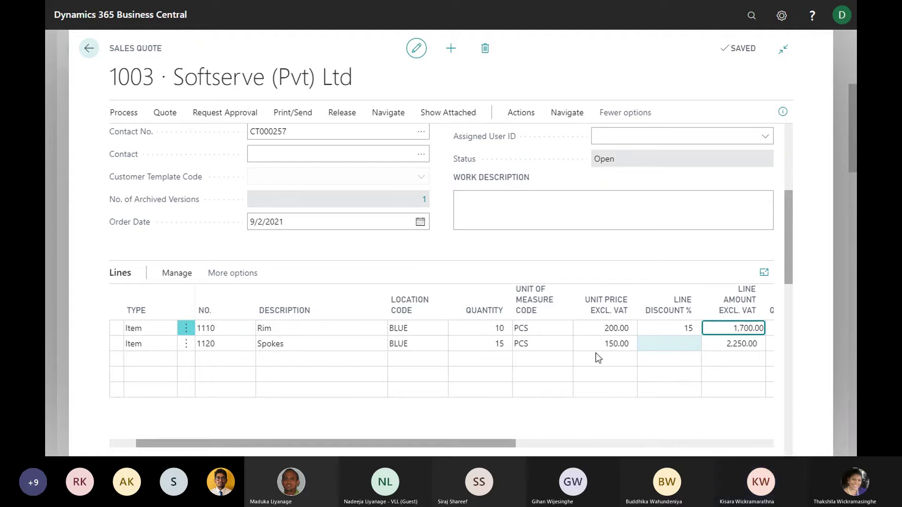
{"action": "left_click_drag", "start_coordinate": [489, 444], "coordinate": [473, 436]}
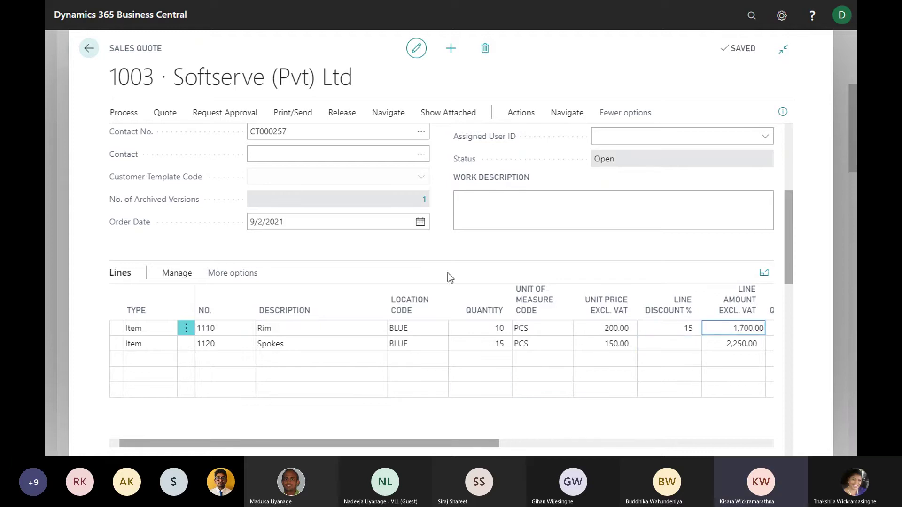
{"action": "scroll", "coordinate": [434, 251], "scroll_direction": "up", "scroll_amount": 1}
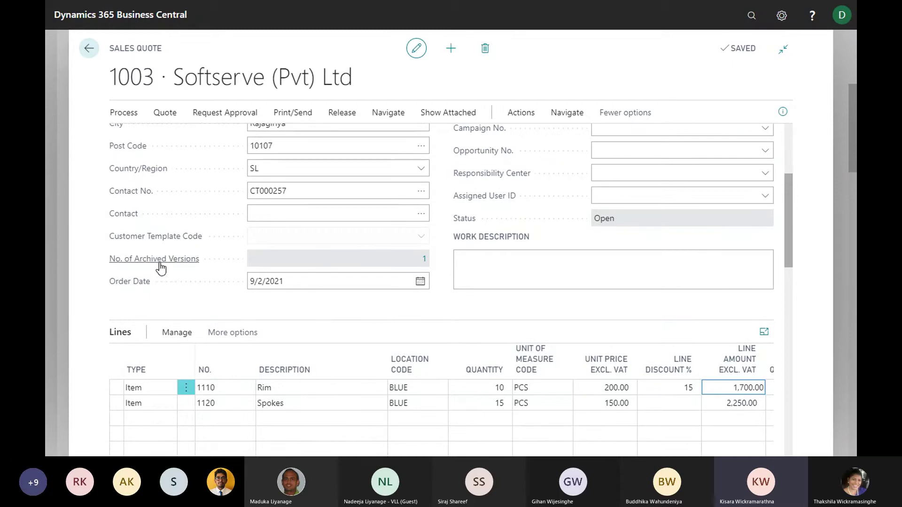
Open archived version 1 of quote 1003 as a Sales Quote Archive card
{"action": "left_click", "coordinate": [425, 260]}
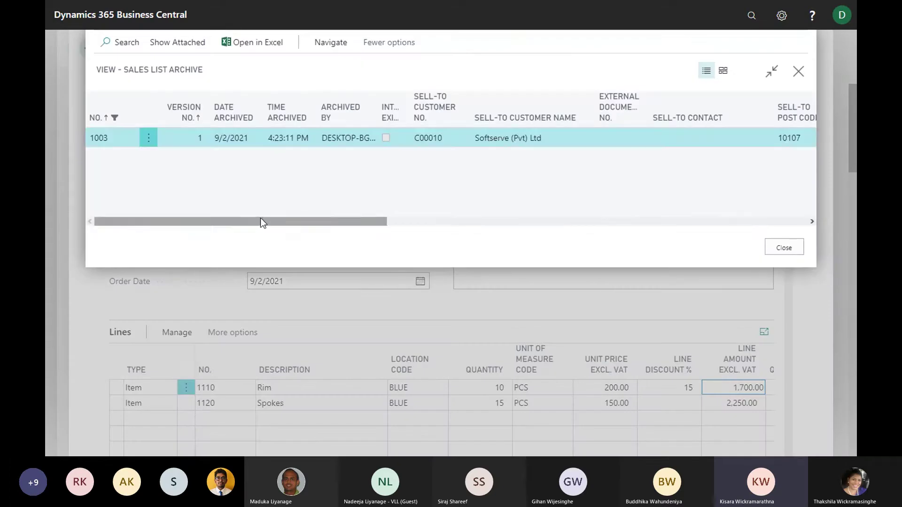
{"action": "left_click_drag", "start_coordinate": [261, 219], "coordinate": [216, 227]}
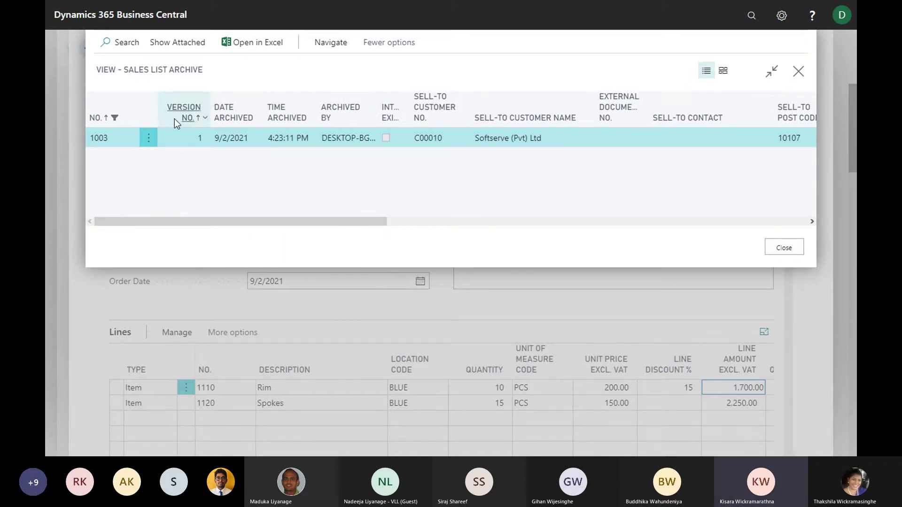
{"action": "left_click", "coordinate": [328, 42]}
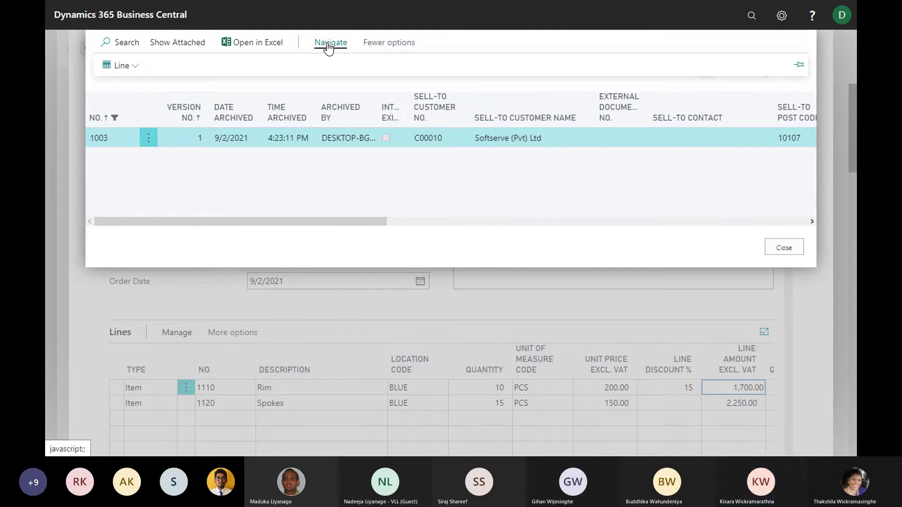
{"action": "left_click", "coordinate": [118, 66]}
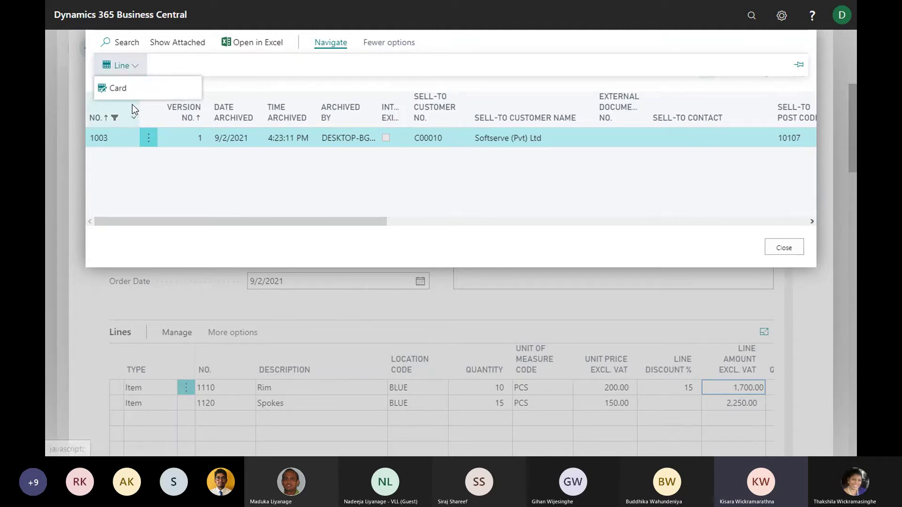
{"action": "left_click", "coordinate": [120, 88]}
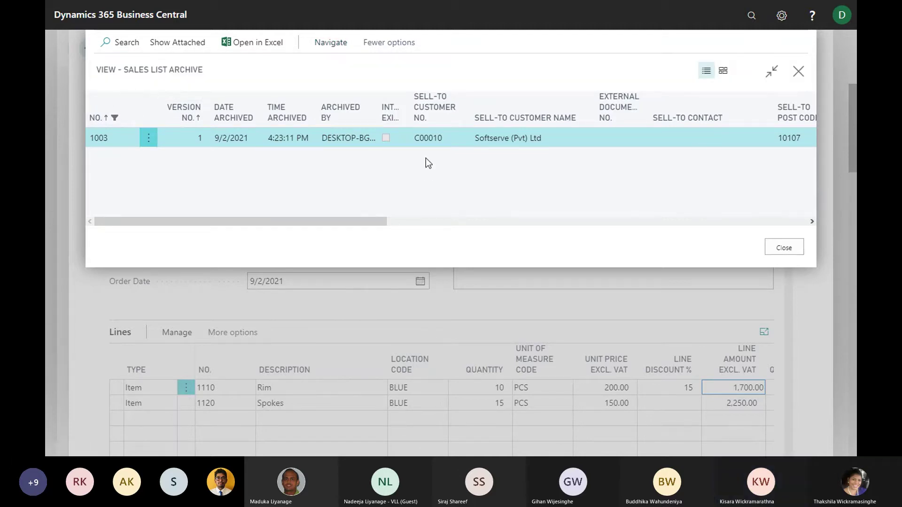
Scroll through the archive card's Rim and Spokes lines and their columns
{"action": "scroll", "coordinate": [559, 256], "scroll_direction": "down", "scroll_amount": 5}
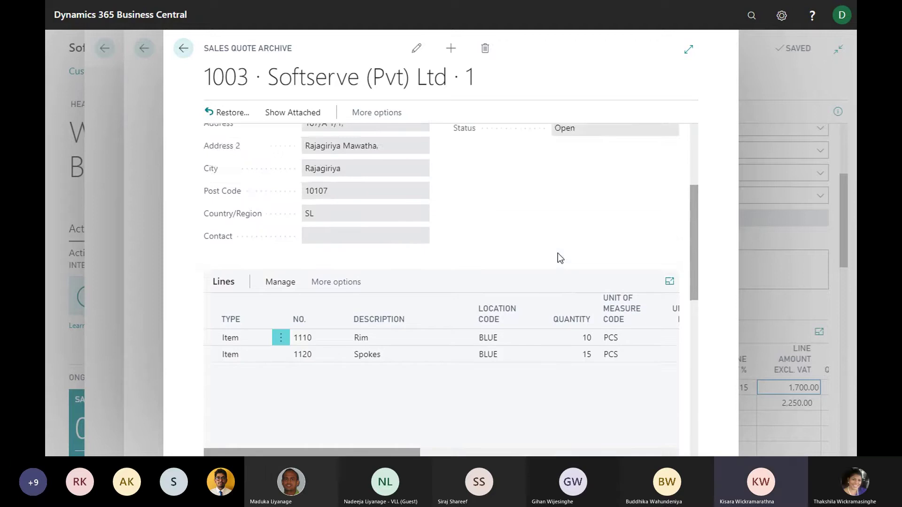
{"action": "scroll", "coordinate": [557, 254], "scroll_direction": "down", "scroll_amount": 3}
{"action": "left_click_drag", "start_coordinate": [394, 393], "coordinate": [567, 393]}
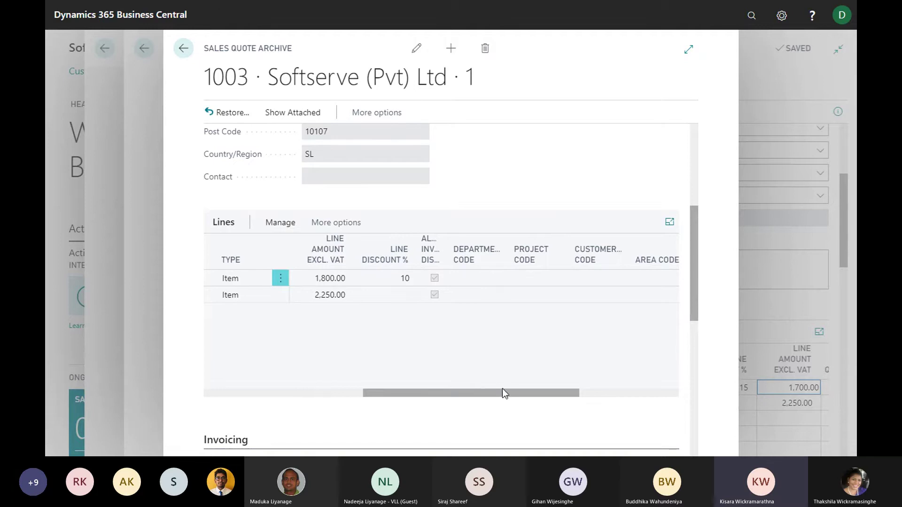
{"action": "left_click_drag", "start_coordinate": [504, 394], "coordinate": [227, 396]}
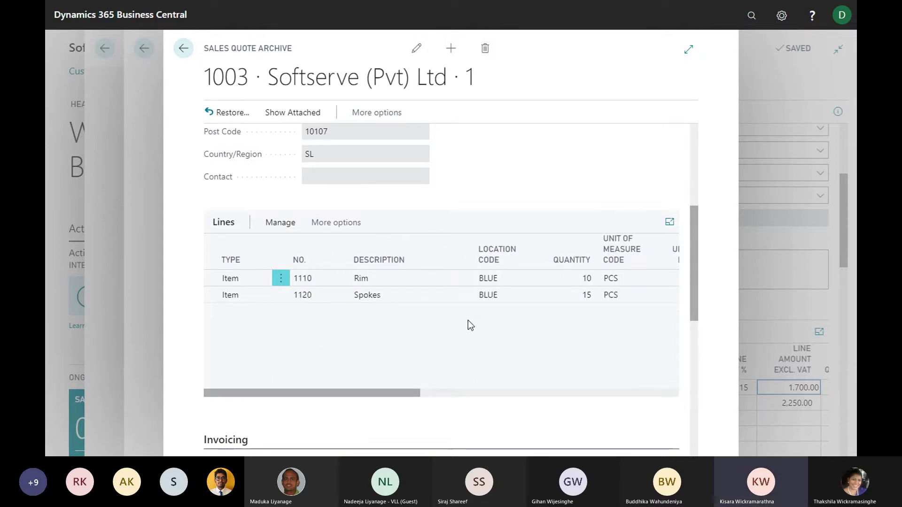
{"action": "scroll", "coordinate": [471, 324], "scroll_direction": "up", "scroll_amount": 2}
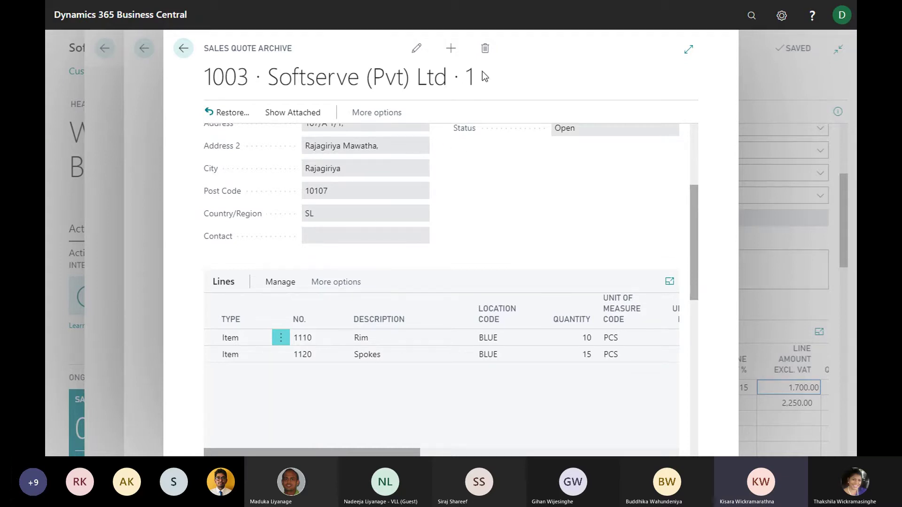
{"action": "scroll", "coordinate": [452, 194], "scroll_direction": "up", "scroll_amount": 2}
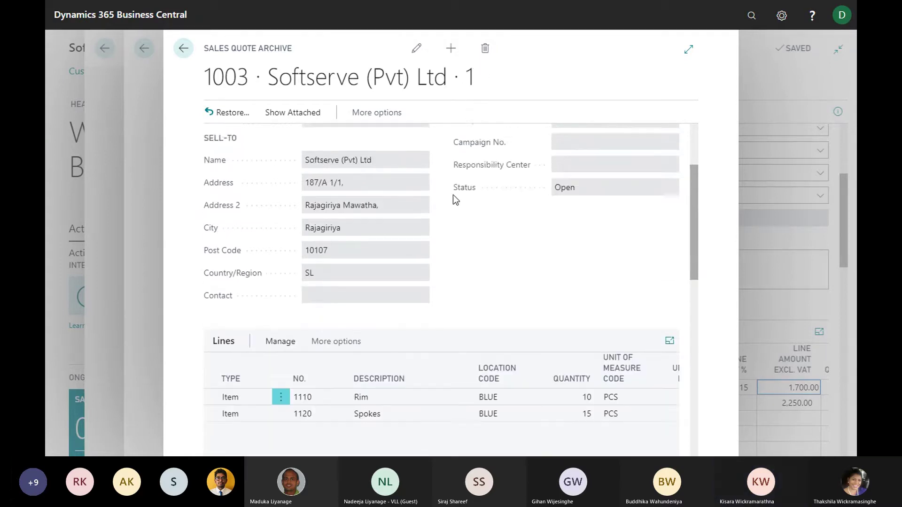
{"action": "scroll", "coordinate": [452, 197], "scroll_direction": "down", "scroll_amount": 1}
{"action": "scroll", "coordinate": [438, 194], "scroll_direction": "up", "scroll_amount": 1}
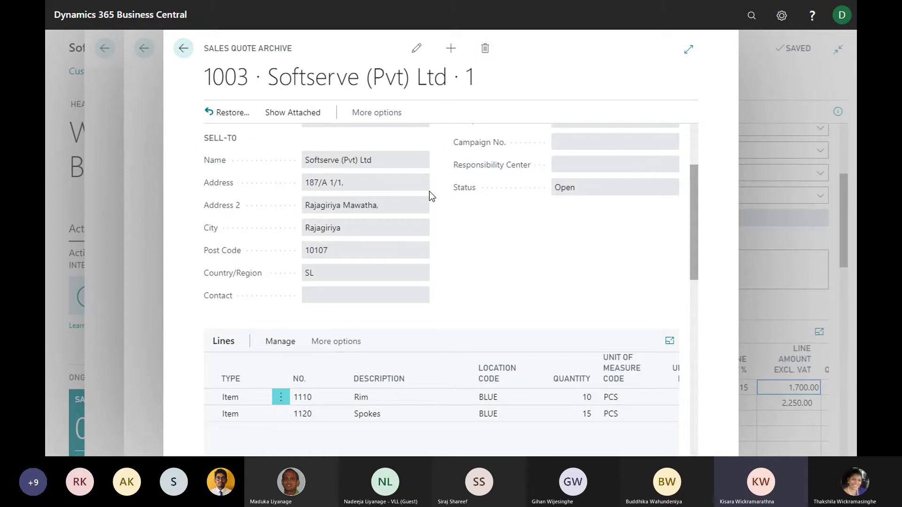
{"action": "scroll", "coordinate": [432, 193], "scroll_direction": "up", "scroll_amount": 4}
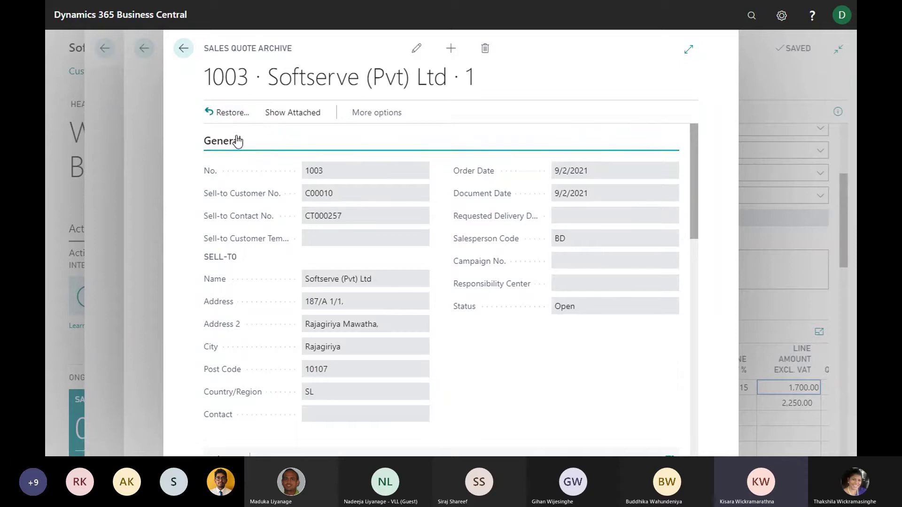
Restore quote 1003 from archived version 1, then close the archive card and list
{"action": "left_click", "coordinate": [229, 115]}
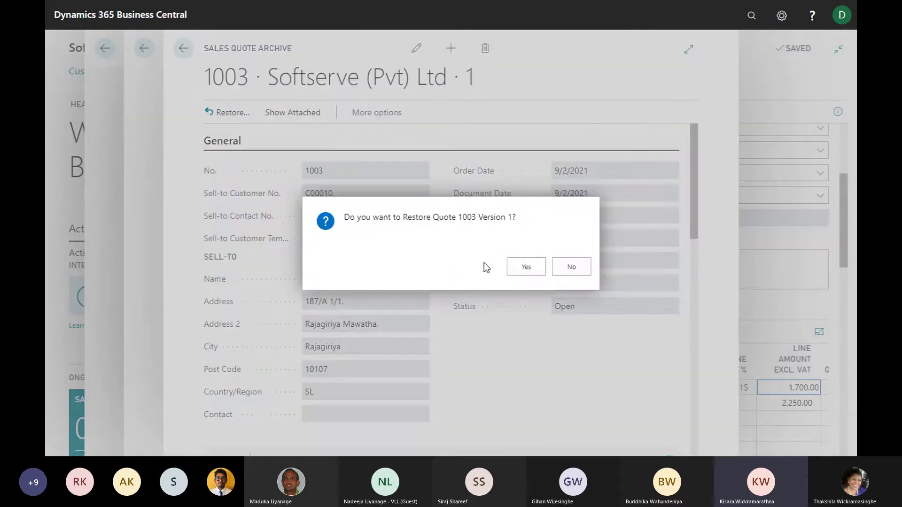
{"action": "left_click", "coordinate": [527, 267]}
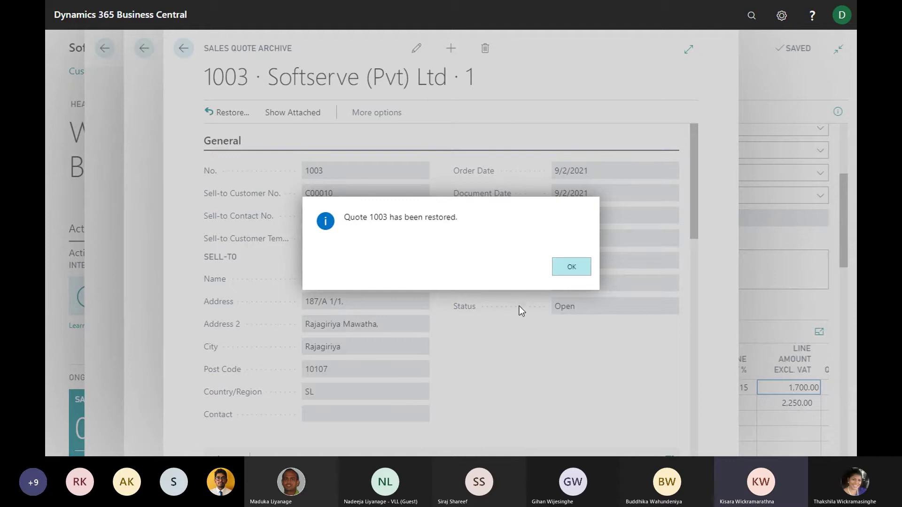
{"action": "left_click", "coordinate": [567, 273]}
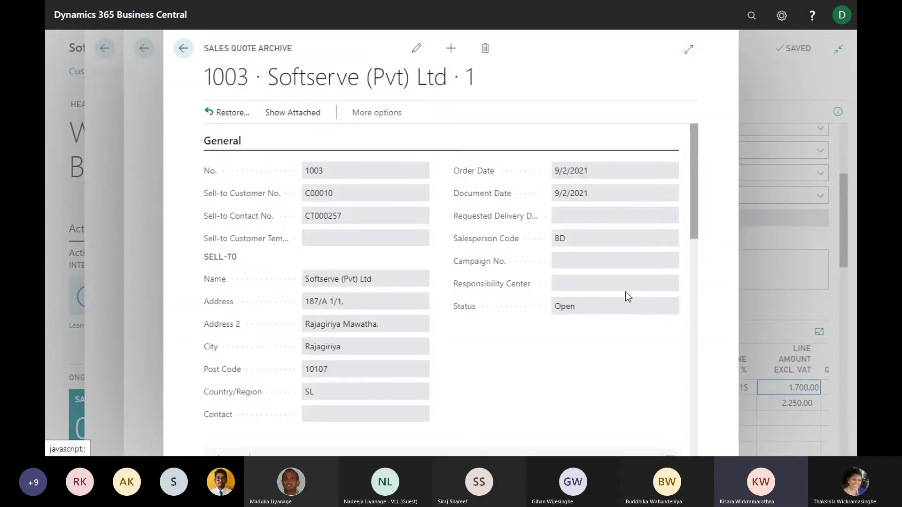
{"action": "left_click", "coordinate": [183, 49]}
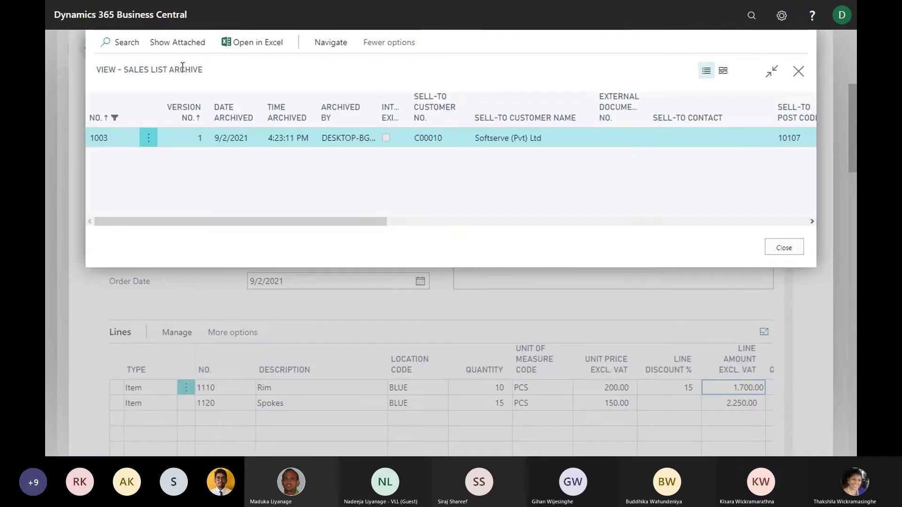
{"action": "left_click", "coordinate": [782, 249]}
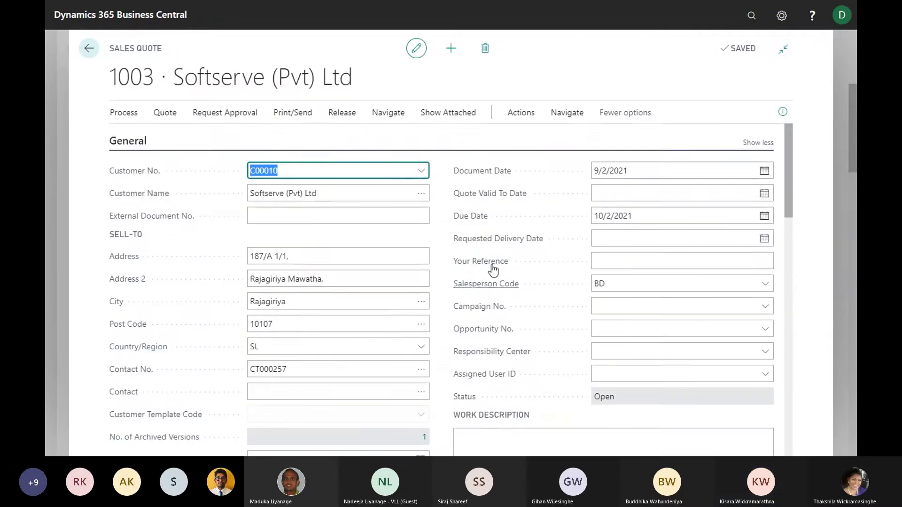
{"action": "scroll", "coordinate": [497, 266], "scroll_direction": "down", "scroll_amount": 3}
{"action": "scroll", "coordinate": [497, 266], "scroll_direction": "down", "scroll_amount": 1}
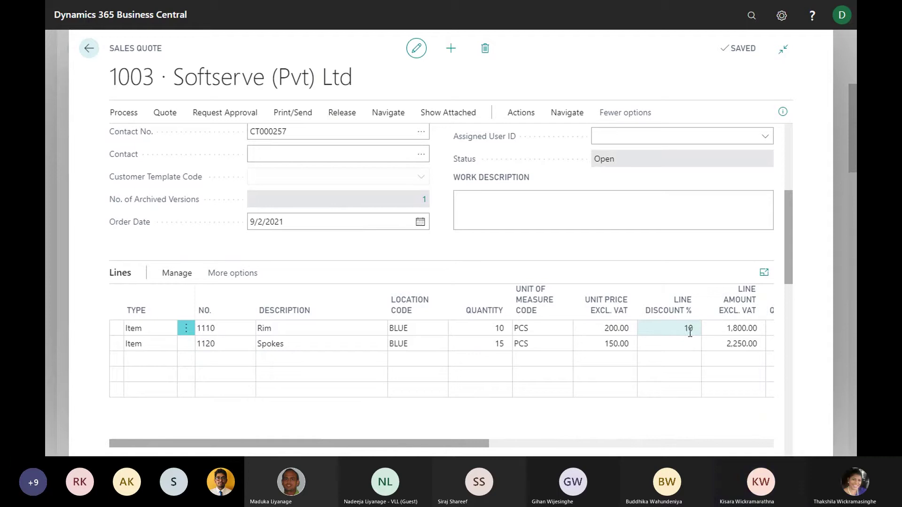
{"action": "scroll", "coordinate": [677, 337], "scroll_direction": "down", "scroll_amount": 1}
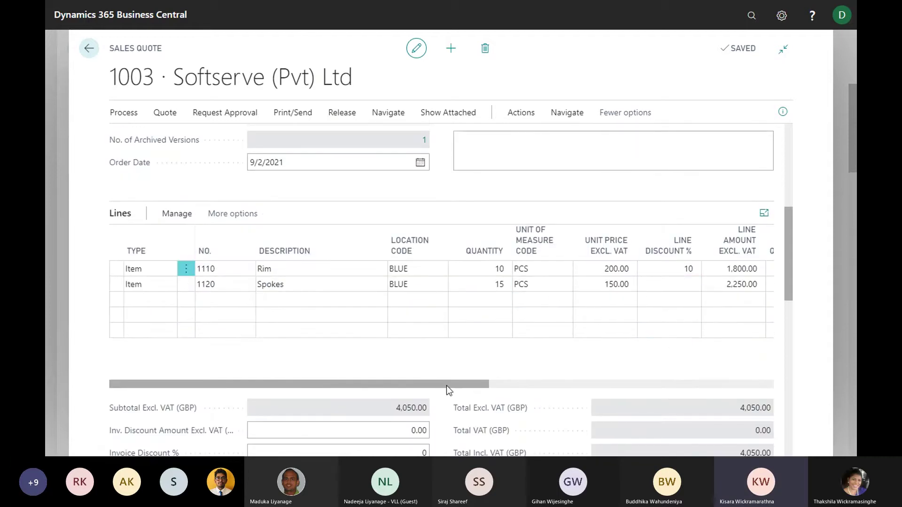
{"action": "left_click_drag", "start_coordinate": [450, 389], "coordinate": [401, 384]}
{"action": "scroll", "coordinate": [534, 310], "scroll_direction": "down", "scroll_amount": 5}
{"action": "scroll", "coordinate": [540, 317], "scroll_direction": "up", "scroll_amount": 9}
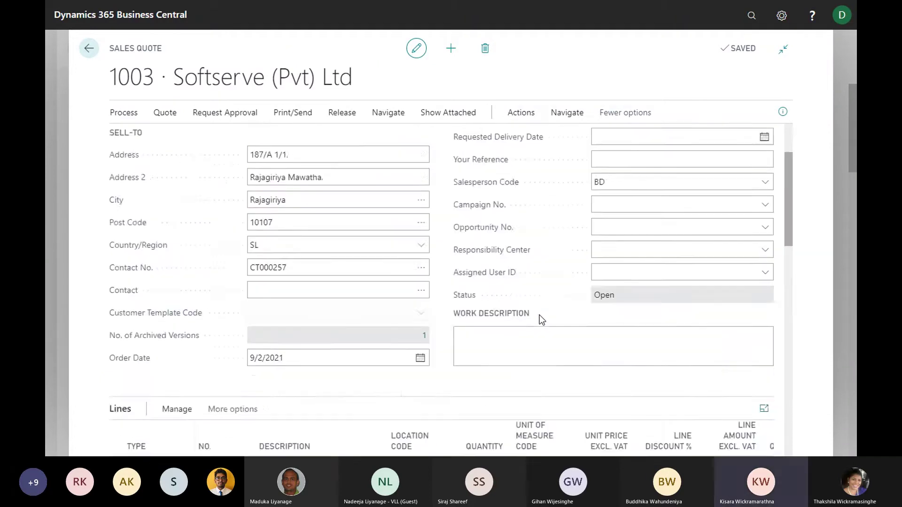
{"action": "scroll", "coordinate": [540, 315], "scroll_direction": "up", "scroll_amount": 2}
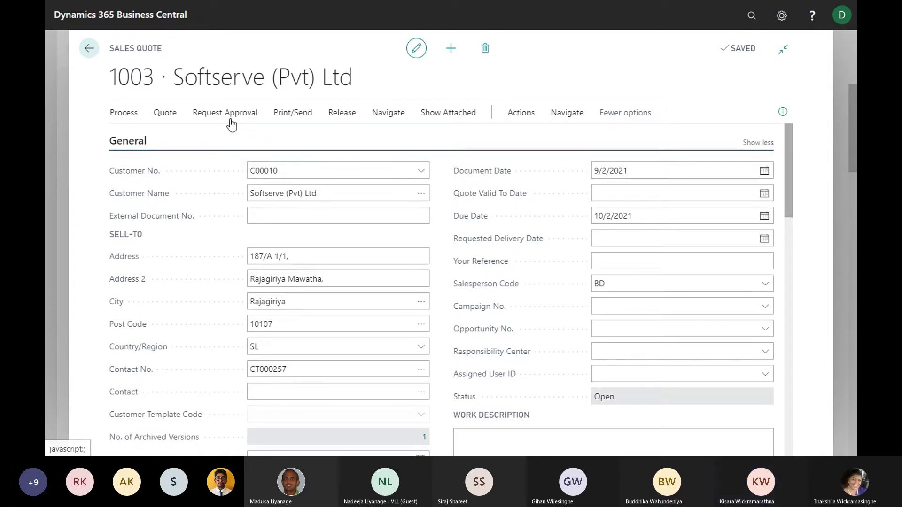
{"action": "scroll", "coordinate": [484, 242], "scroll_direction": "down", "scroll_amount": 2}
{"action": "scroll", "coordinate": [329, 179], "scroll_direction": "up", "scroll_amount": 2}
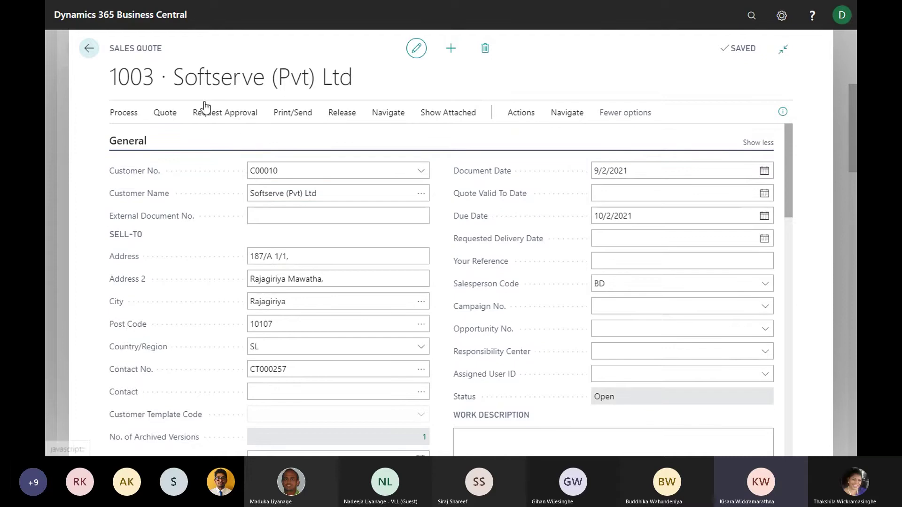
{"action": "left_click", "coordinate": [216, 114]}
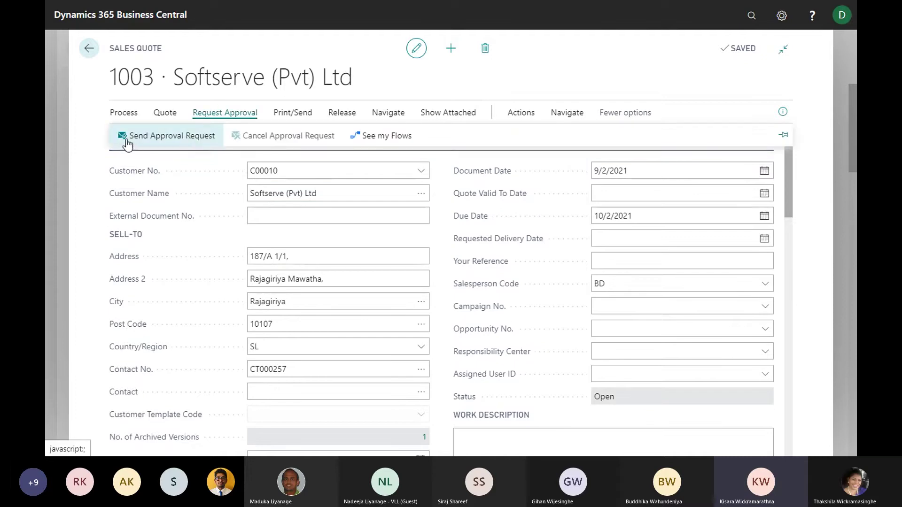
{"action": "left_click", "coordinate": [187, 140]}
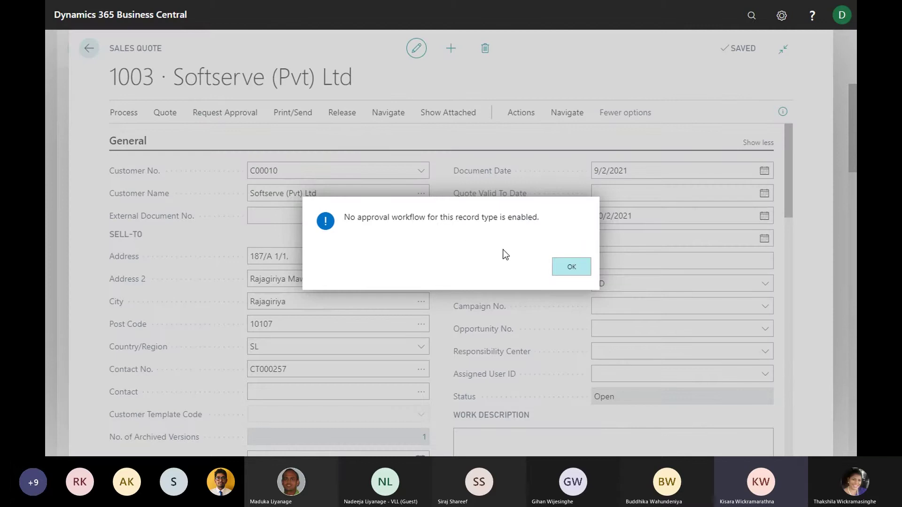
{"action": "left_click", "coordinate": [572, 269]}
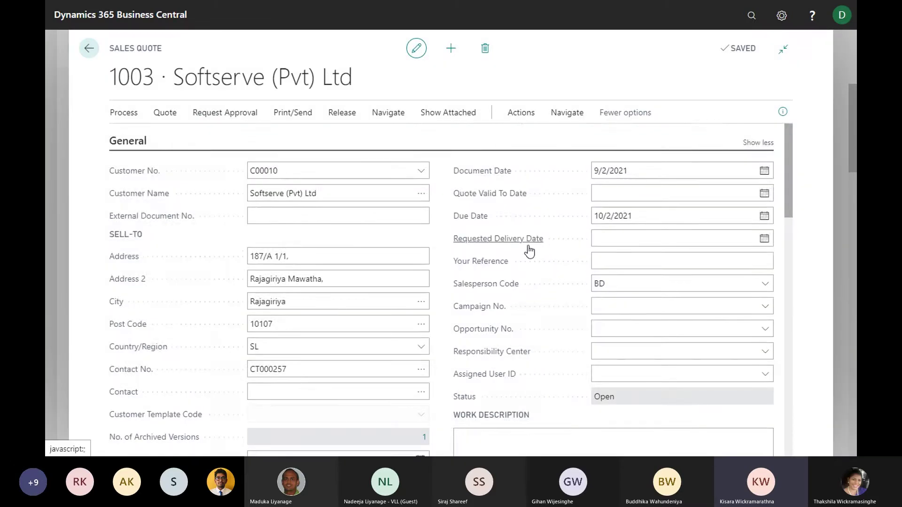
{"action": "scroll", "coordinate": [514, 255], "scroll_direction": "down", "scroll_amount": 1}
{"action": "scroll", "coordinate": [515, 255], "scroll_direction": "down", "scroll_amount": 1}
{"action": "scroll", "coordinate": [264, 166], "scroll_direction": "up", "scroll_amount": 3}
{"action": "scroll", "coordinate": [346, 187], "scroll_direction": "down", "scroll_amount": 4}
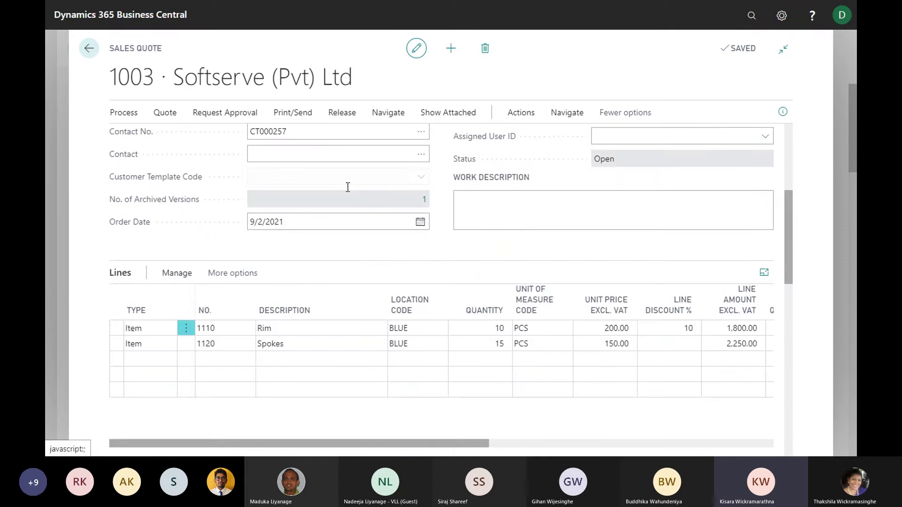
{"action": "scroll", "coordinate": [348, 187], "scroll_direction": "up", "scroll_amount": 4}
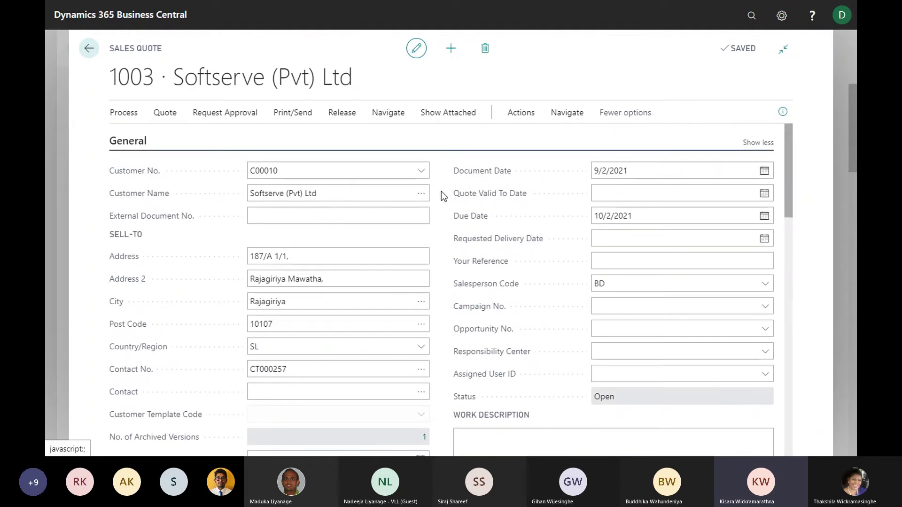
{"action": "scroll", "coordinate": [444, 190], "scroll_direction": "down", "scroll_amount": 4}
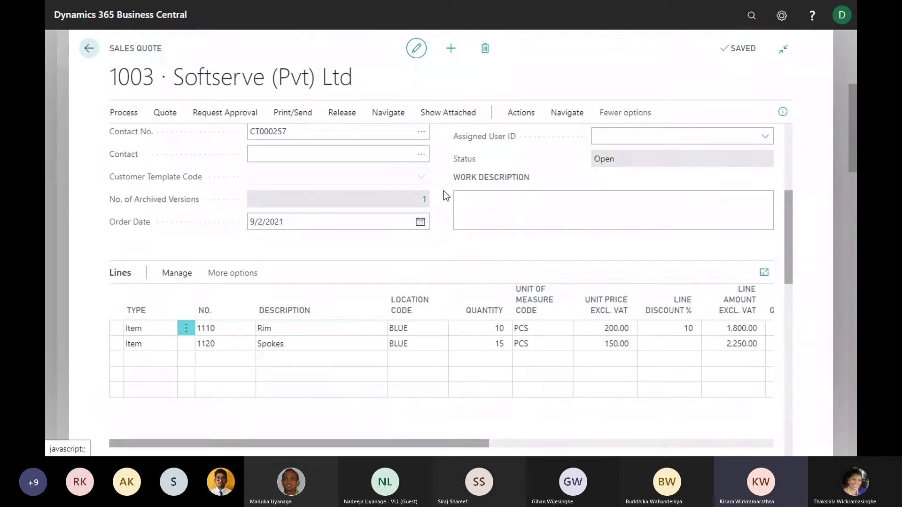
{"action": "scroll", "coordinate": [443, 190], "scroll_direction": "up", "scroll_amount": 1}
{"action": "scroll", "coordinate": [443, 191], "scroll_direction": "up", "scroll_amount": 3}
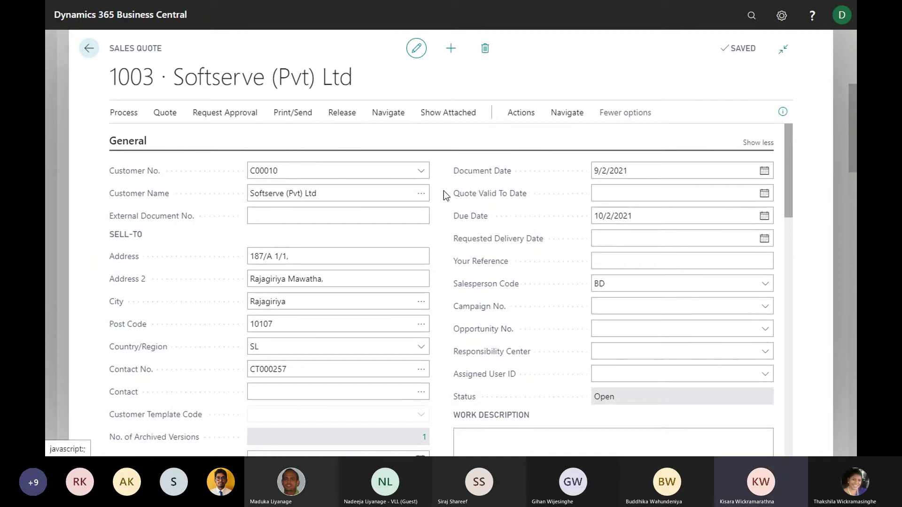
{"action": "scroll", "coordinate": [434, 257], "scroll_direction": "down", "scroll_amount": 3}
{"action": "scroll", "coordinate": [433, 252], "scroll_direction": "up", "scroll_amount": 2}
{"action": "scroll", "coordinate": [432, 258], "scroll_direction": "up", "scroll_amount": 1}
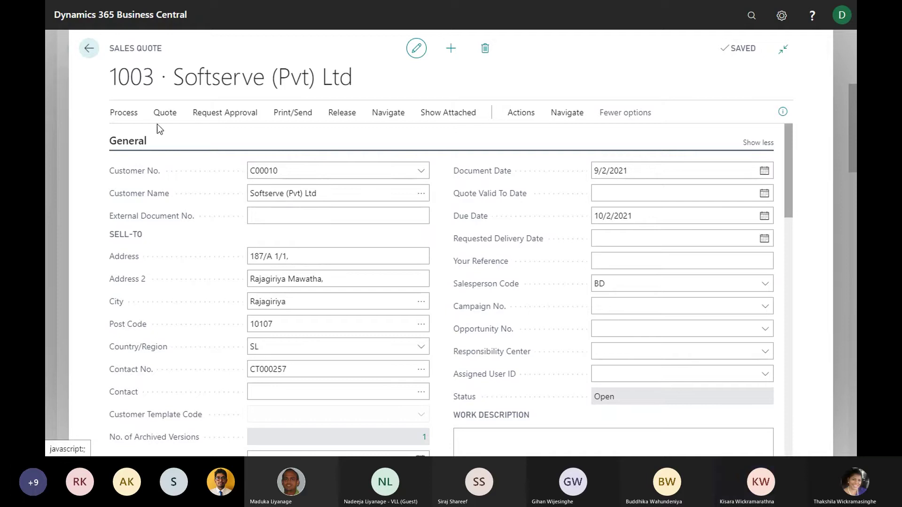
Convert quote 1003 into sales order 1001 with Make Order, declining to open it
{"action": "left_click", "coordinate": [128, 116]}
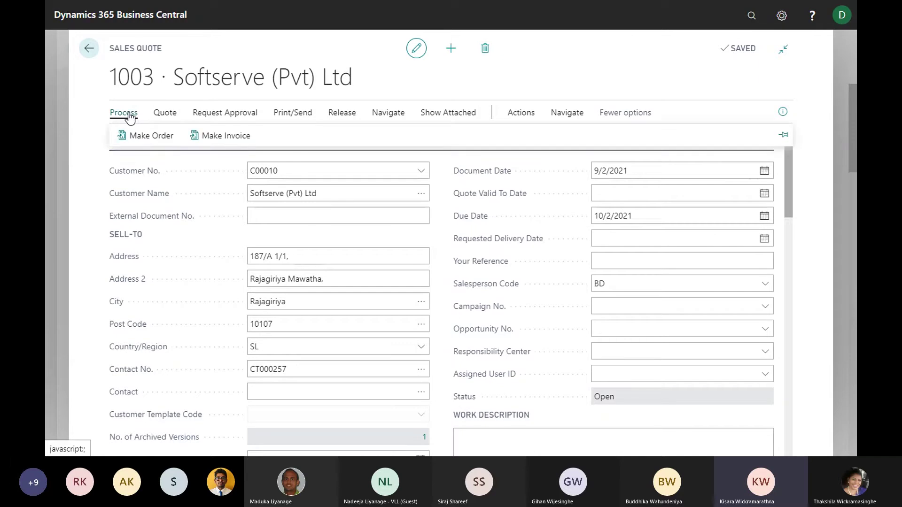
{"action": "left_click", "coordinate": [143, 136]}
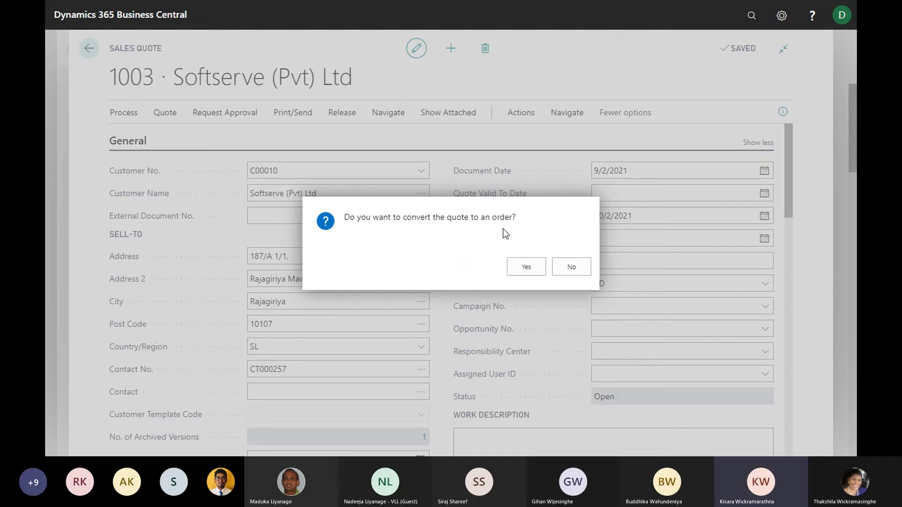
{"action": "left_click", "coordinate": [526, 267]}
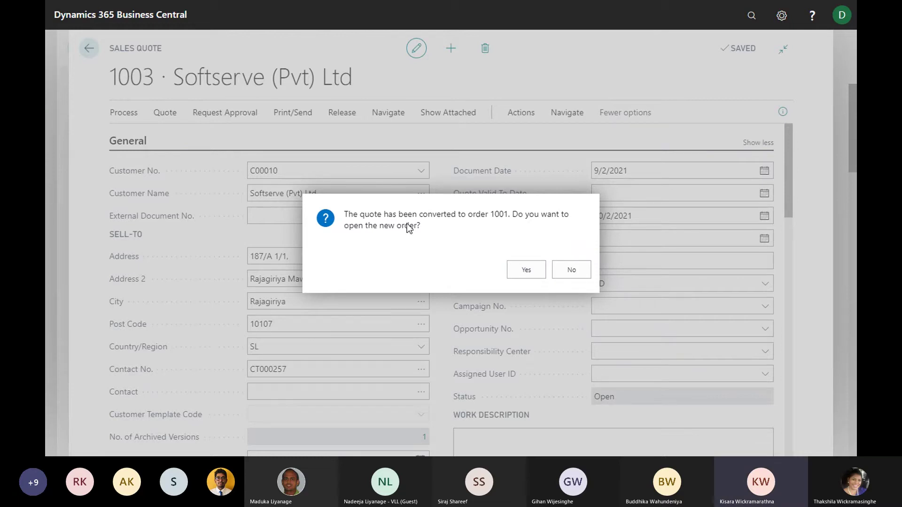
{"action": "left_click", "coordinate": [581, 272]}
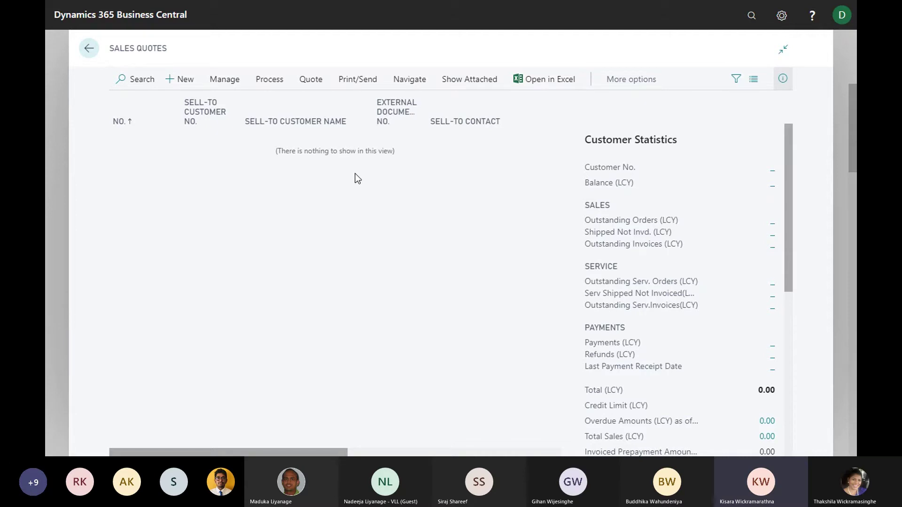
Return home and search for the Sales Orders page with 'sales or'
{"action": "left_click", "coordinate": [89, 48]}
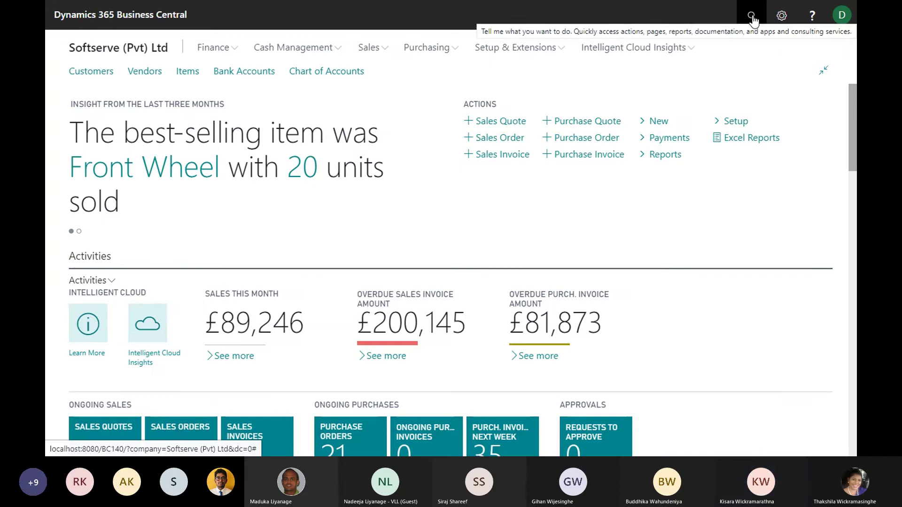
{"action": "left_click", "coordinate": [750, 19]}
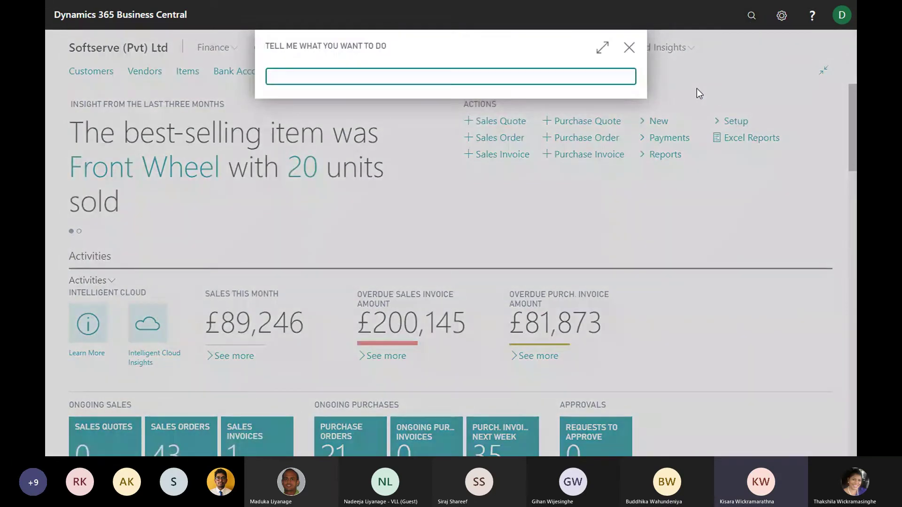
{"action": "type", "text": "sales or"}
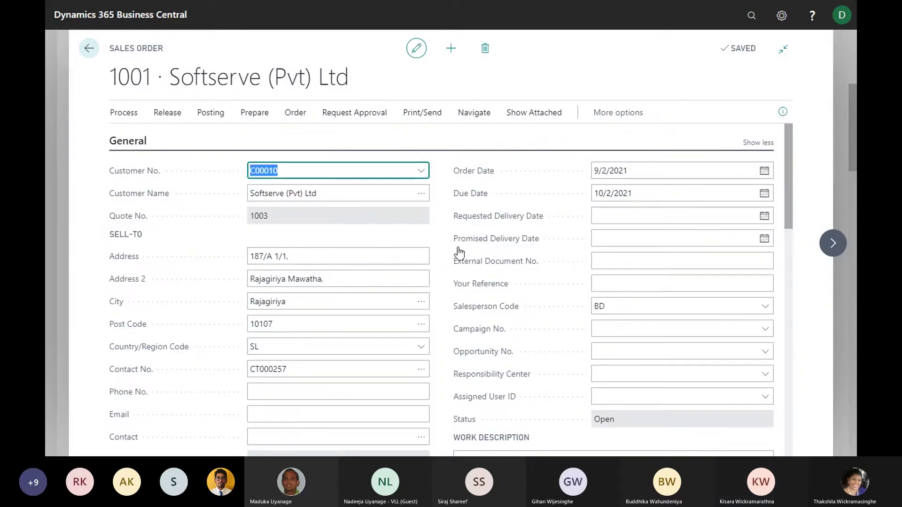
{"action": "scroll", "coordinate": [459, 252], "scroll_direction": "down", "scroll_amount": 6}
{"action": "scroll", "coordinate": [459, 247], "scroll_direction": "down", "scroll_amount": 1}
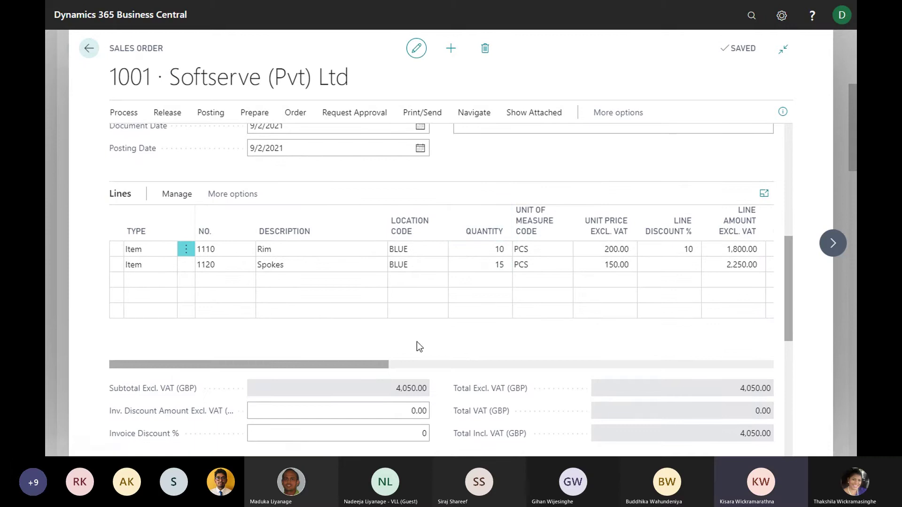
{"action": "scroll", "coordinate": [426, 222], "scroll_direction": "up", "scroll_amount": 3}
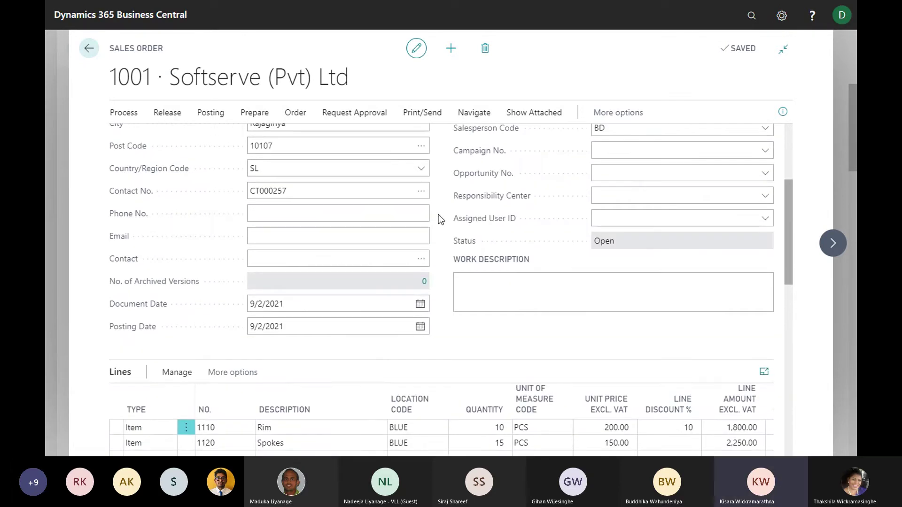
{"action": "scroll", "coordinate": [438, 219], "scroll_direction": "up", "scroll_amount": 3}
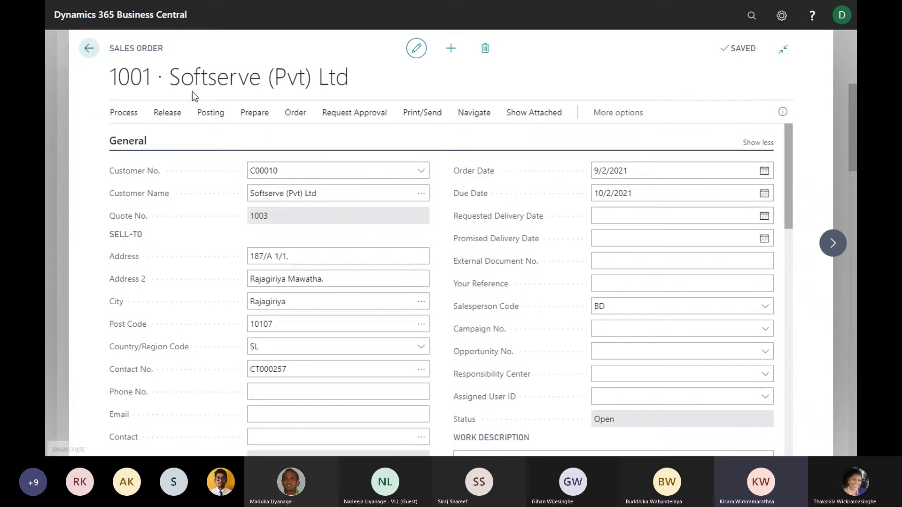
{"action": "scroll", "coordinate": [424, 312], "scroll_direction": "down", "scroll_amount": 1}
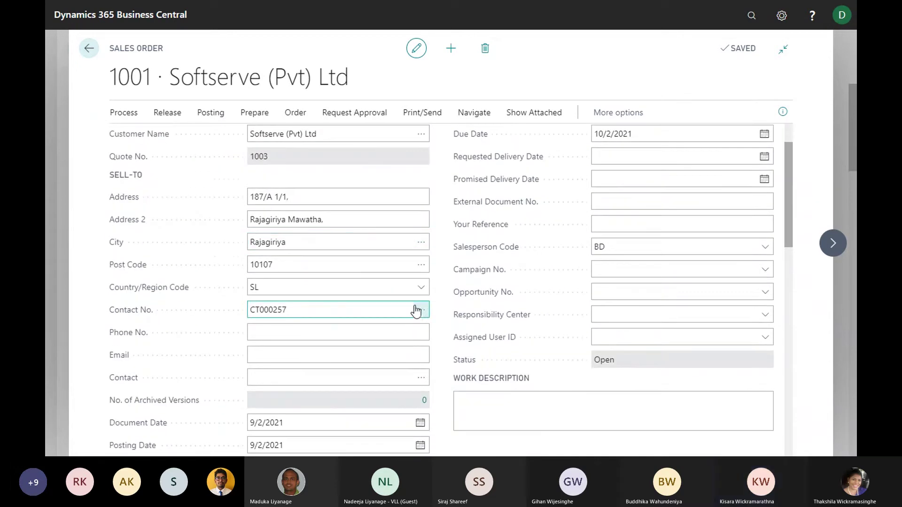
{"action": "left_click", "coordinate": [617, 199]}
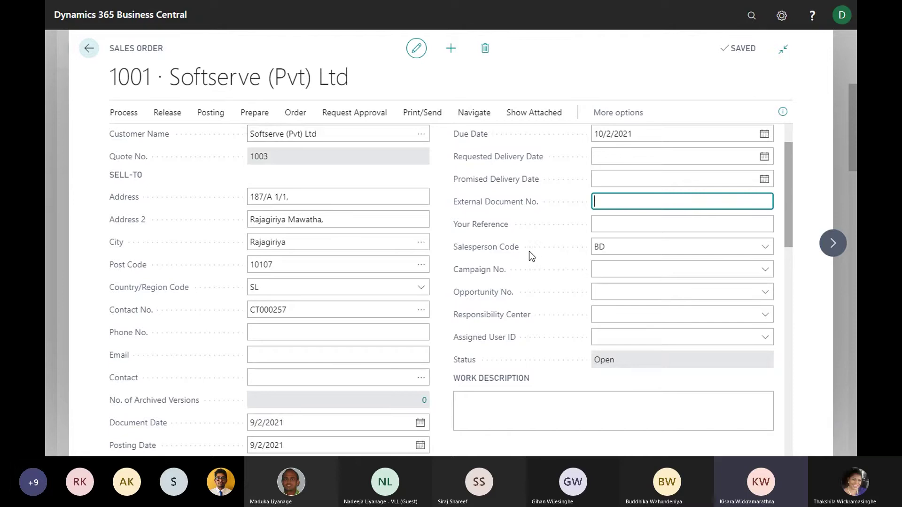
{"action": "scroll", "coordinate": [527, 252], "scroll_direction": "up", "scroll_amount": 2}
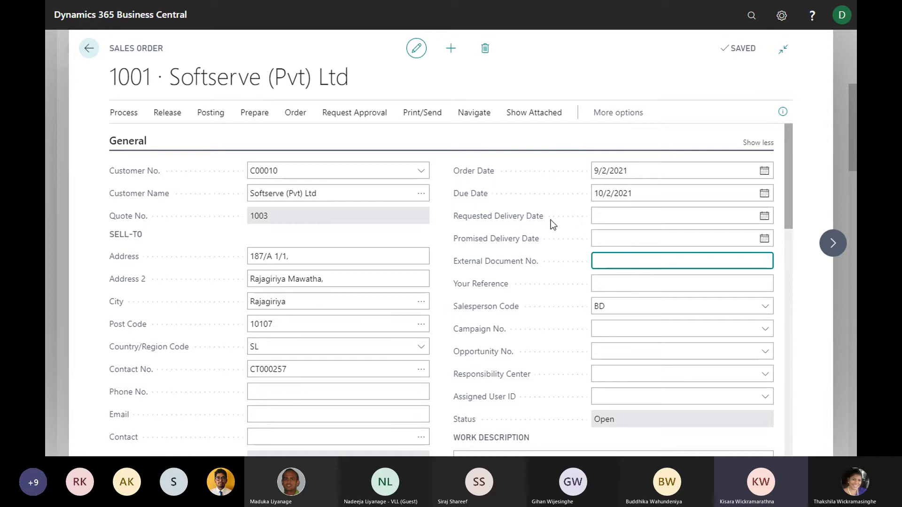
{"action": "left_click", "coordinate": [553, 117]}
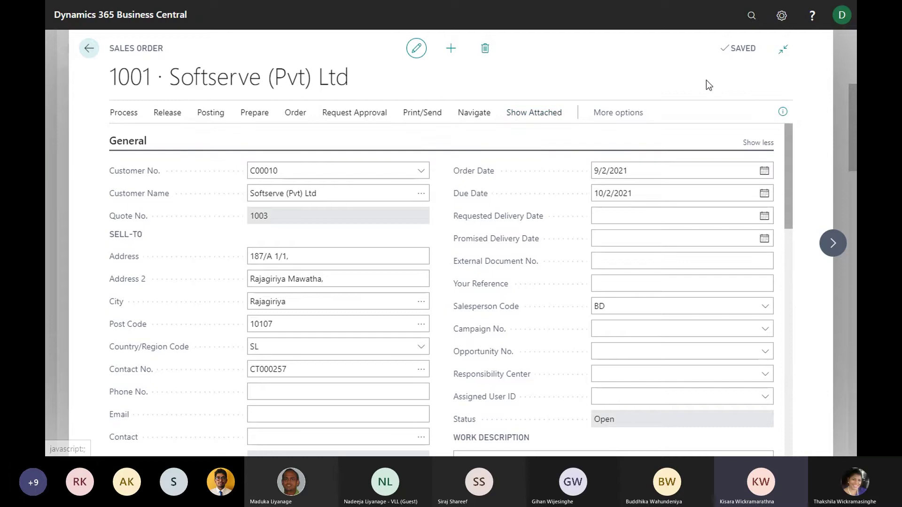
{"action": "scroll", "coordinate": [632, 258], "scroll_direction": "down", "scroll_amount": 3}
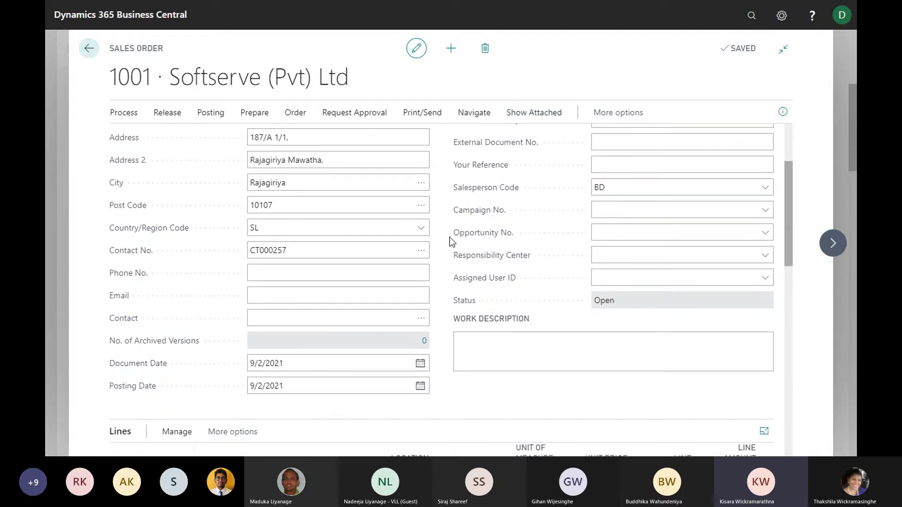
{"action": "scroll", "coordinate": [431, 246], "scroll_direction": "down", "scroll_amount": 5}
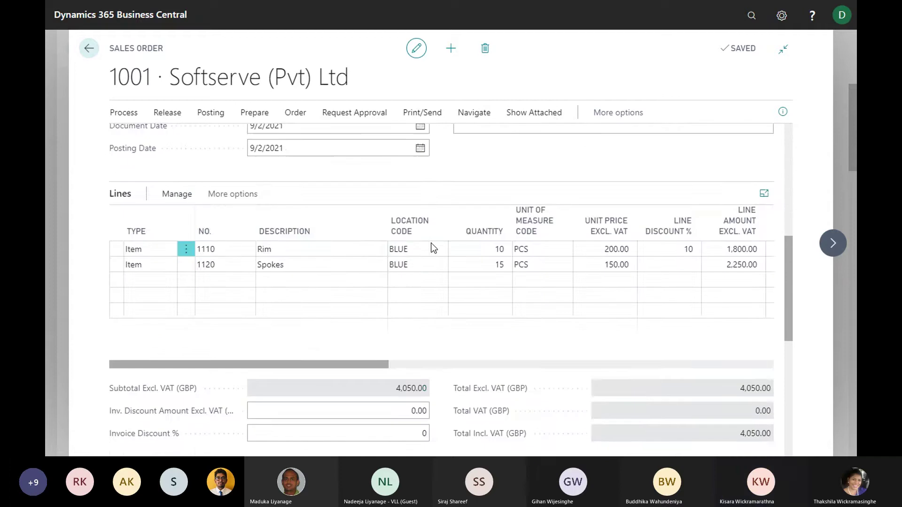
{"action": "scroll", "coordinate": [403, 282], "scroll_direction": "down", "scroll_amount": 2}
{"action": "scroll", "coordinate": [403, 285], "scroll_direction": "down", "scroll_amount": 4}
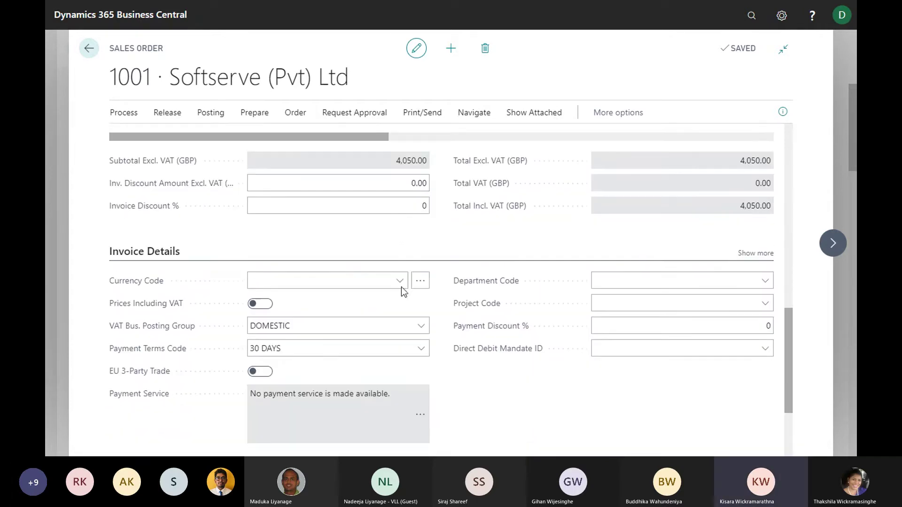
{"action": "scroll", "coordinate": [173, 282], "scroll_direction": "down", "scroll_amount": 2}
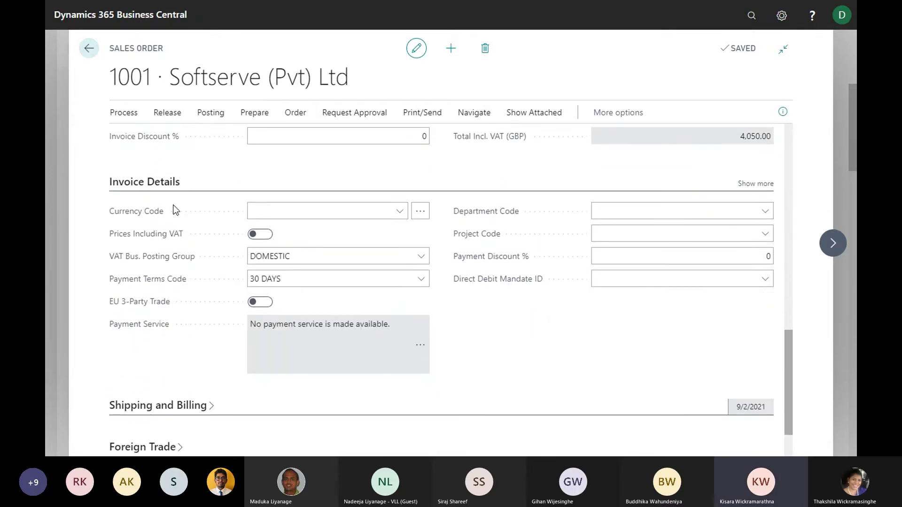
{"action": "scroll", "coordinate": [423, 214], "scroll_direction": "down", "scroll_amount": 2}
{"action": "scroll", "coordinate": [187, 226], "scroll_direction": "up", "scroll_amount": 2}
{"action": "scroll", "coordinate": [306, 263], "scroll_direction": "down", "scroll_amount": 2}
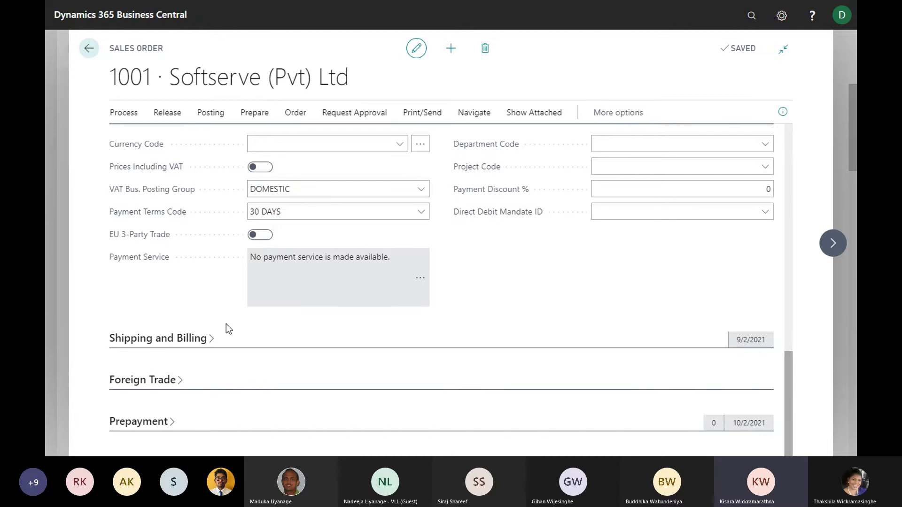
{"action": "scroll", "coordinate": [204, 306], "scroll_direction": "up", "scroll_amount": 5}
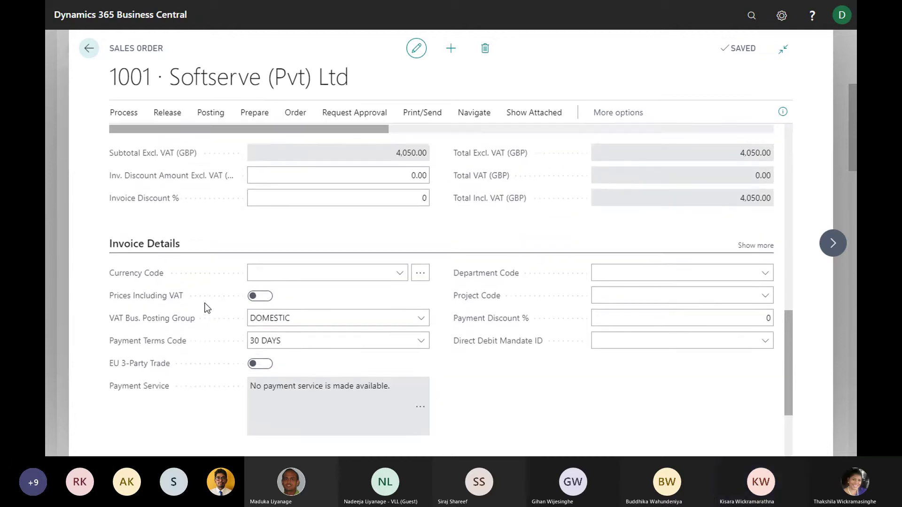
{"action": "scroll", "coordinate": [293, 292], "scroll_direction": "down", "scroll_amount": 4}
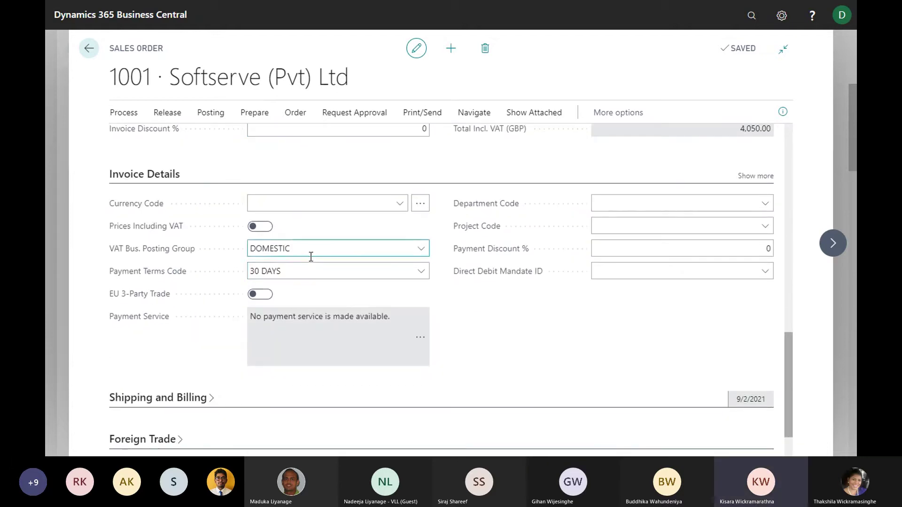
{"action": "left_click", "coordinate": [318, 249]}
{"action": "left_click", "coordinate": [323, 276]}
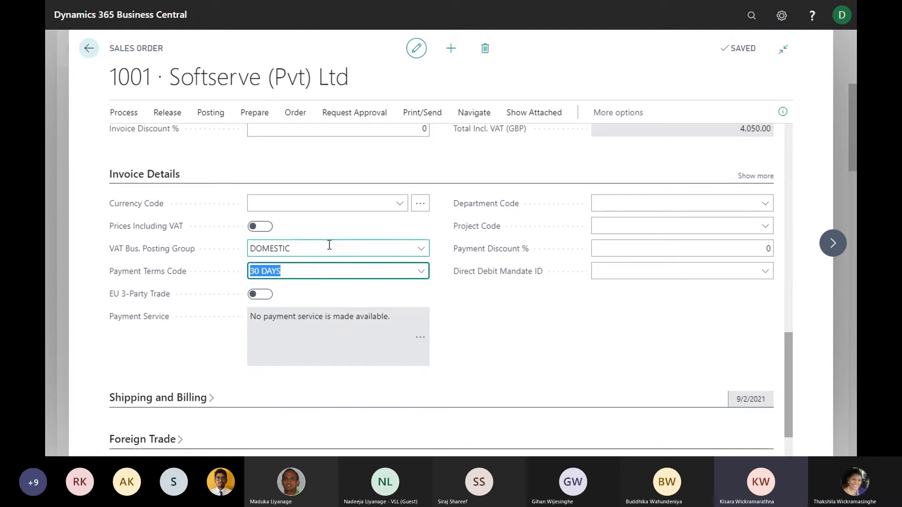
{"action": "scroll", "coordinate": [321, 244], "scroll_direction": "up", "scroll_amount": 1}
{"action": "left_click", "coordinate": [311, 309]}
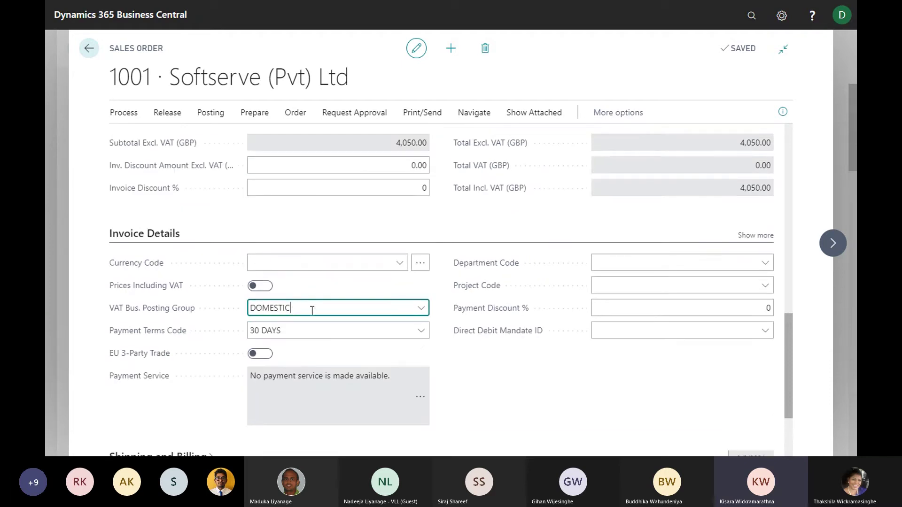
{"action": "left_click_drag", "start_coordinate": [312, 310], "coordinate": [249, 305]}
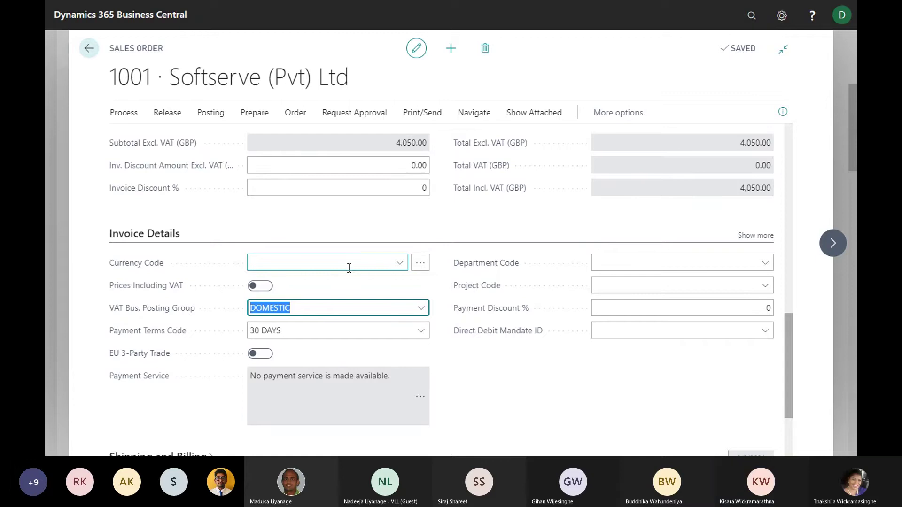
{"action": "left_click", "coordinate": [314, 328]}
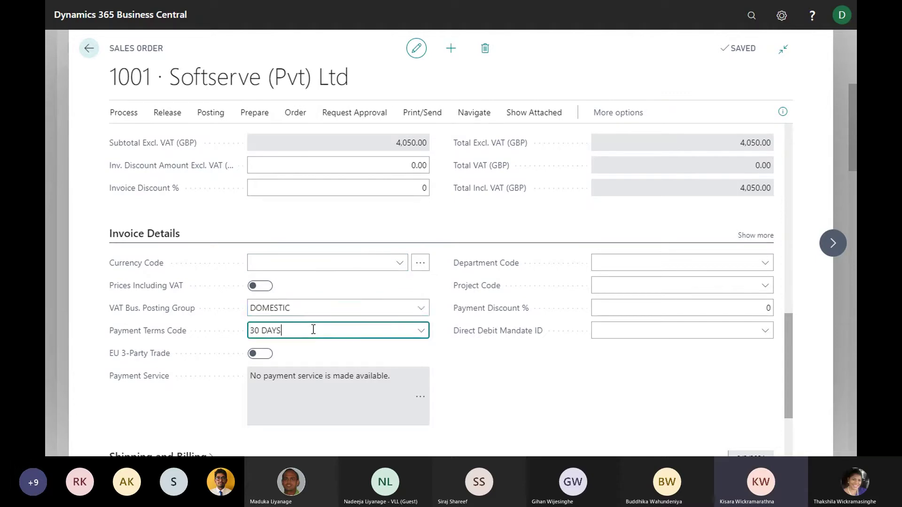
{"action": "scroll", "coordinate": [367, 310], "scroll_direction": "up", "scroll_amount": 1}
{"action": "scroll", "coordinate": [367, 312], "scroll_direction": "down", "scroll_amount": 3}
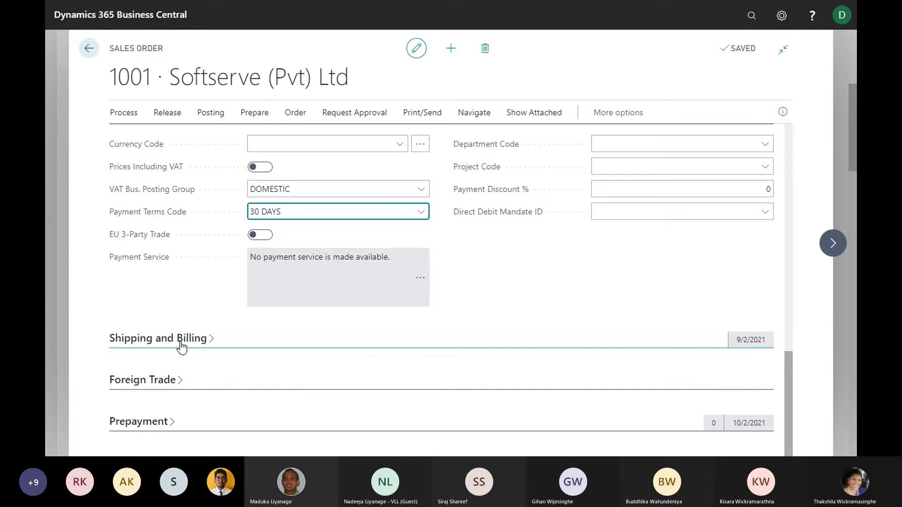
{"action": "scroll", "coordinate": [254, 357], "scroll_direction": "down", "scroll_amount": 3}
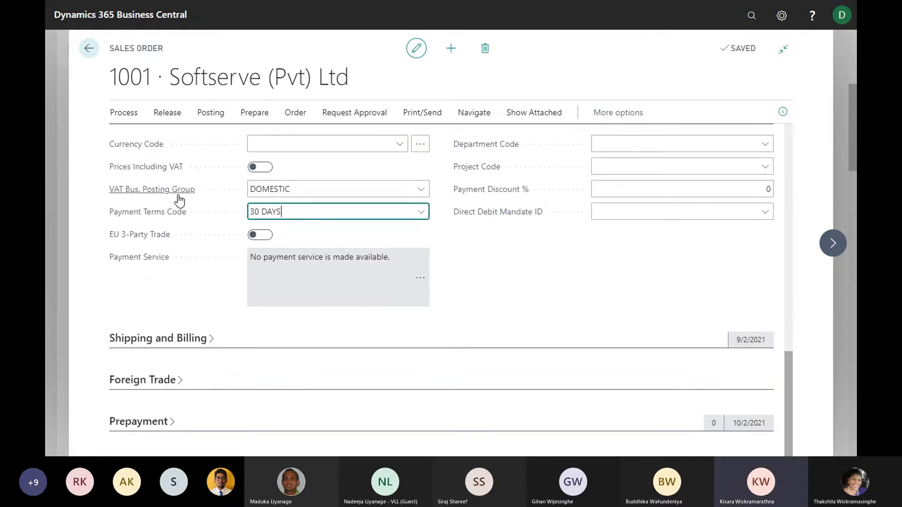
{"action": "left_click", "coordinate": [161, 422]}
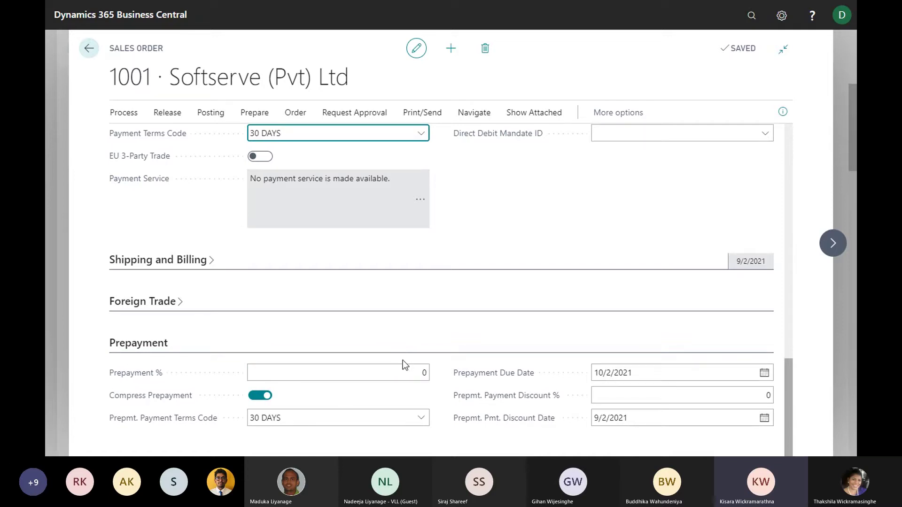
{"action": "left_click", "coordinate": [287, 343]}
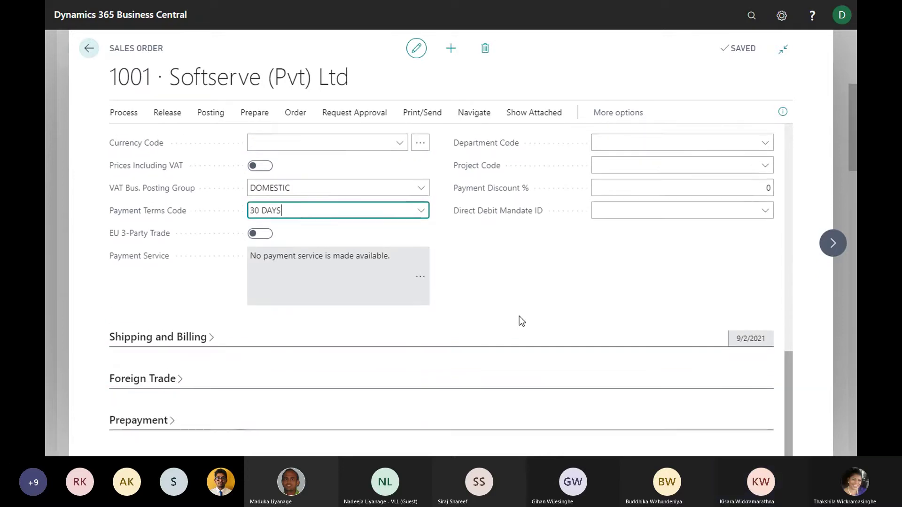
{"action": "scroll", "coordinate": [549, 303], "scroll_direction": "up", "scroll_amount": 10}
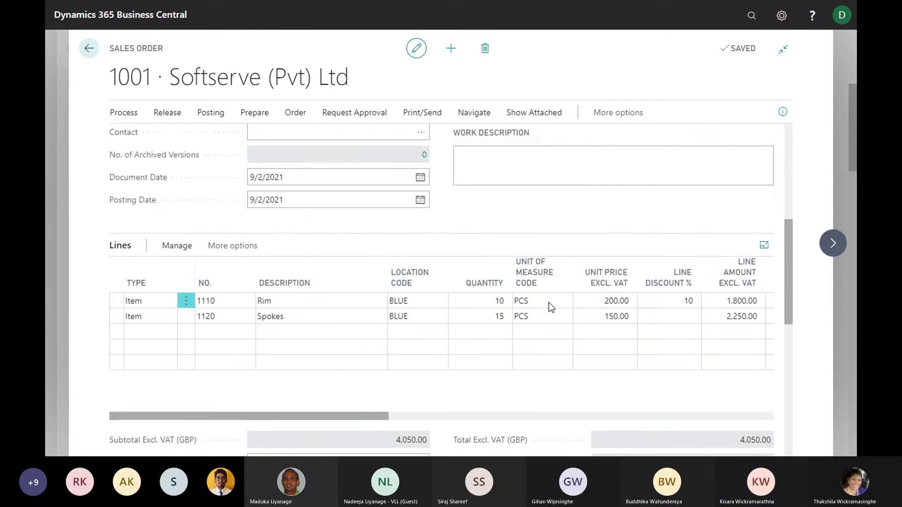
{"action": "scroll", "coordinate": [549, 303], "scroll_direction": "up", "scroll_amount": 8}
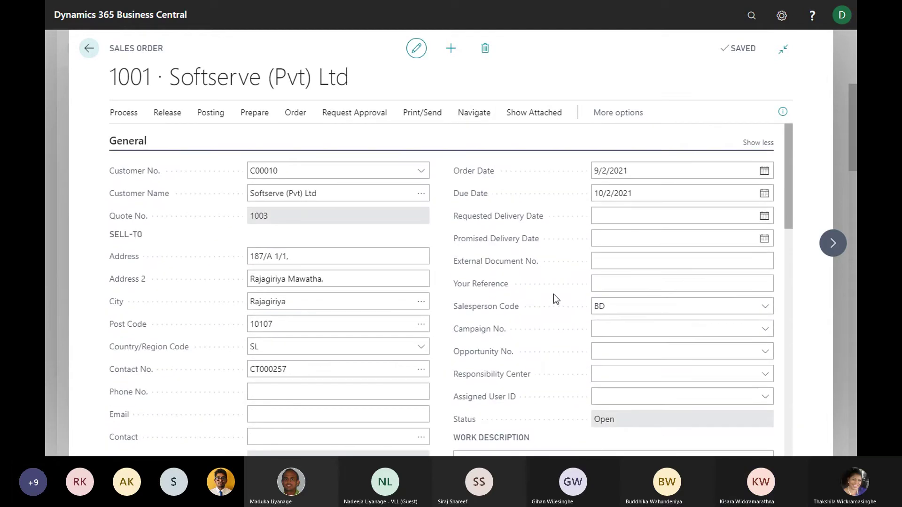
{"action": "scroll", "coordinate": [537, 290], "scroll_direction": "down", "scroll_amount": 5}
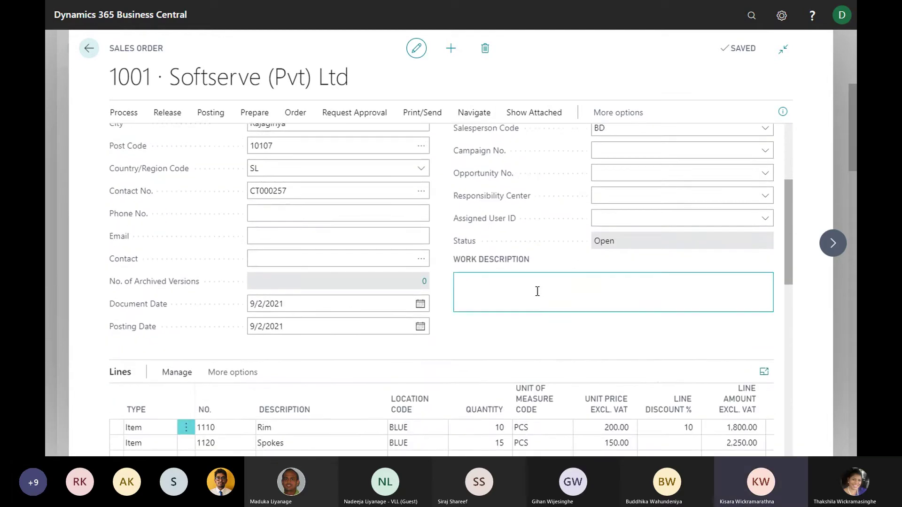
{"action": "scroll", "coordinate": [537, 295], "scroll_direction": "down", "scroll_amount": 3}
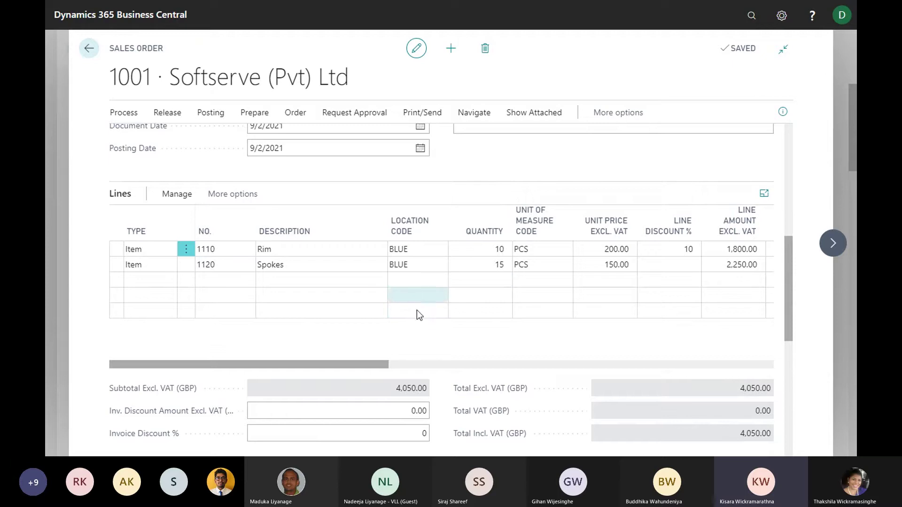
Clear the Spokes line's Qty. to Ship of 15 so only the Rim line's 10 remains to ship
{"action": "left_click_drag", "start_coordinate": [346, 364], "coordinate": [484, 368]}
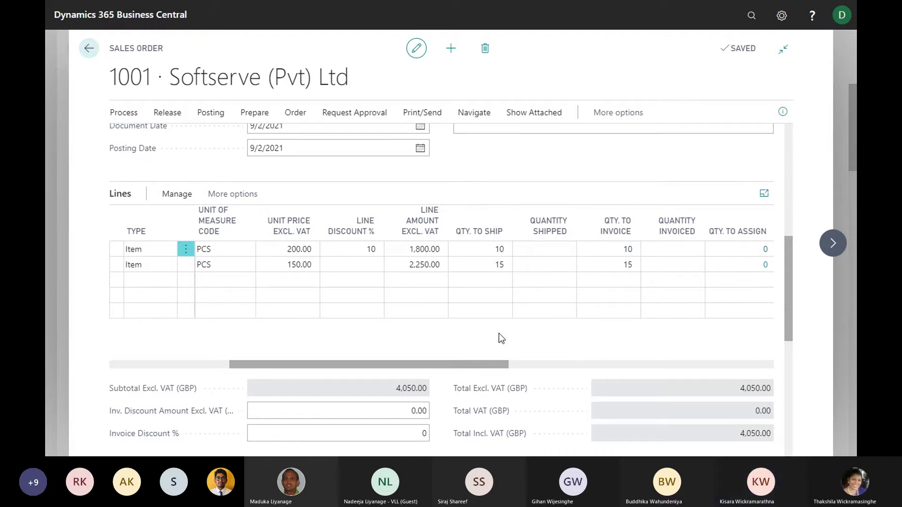
{"action": "left_click_drag", "start_coordinate": [494, 365], "coordinate": [459, 366]}
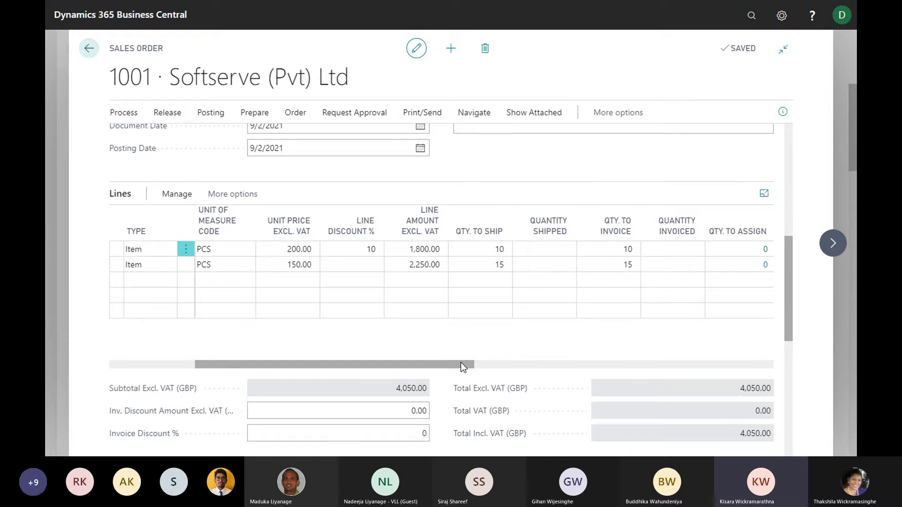
{"action": "mouse_move", "coordinate": [346, 367]}
{"action": "left_mouse_down"}
{"action": "mouse_move", "coordinate": [282, 371]}
{"action": "mouse_move", "coordinate": [335, 373]}
{"action": "left_mouse_up"}
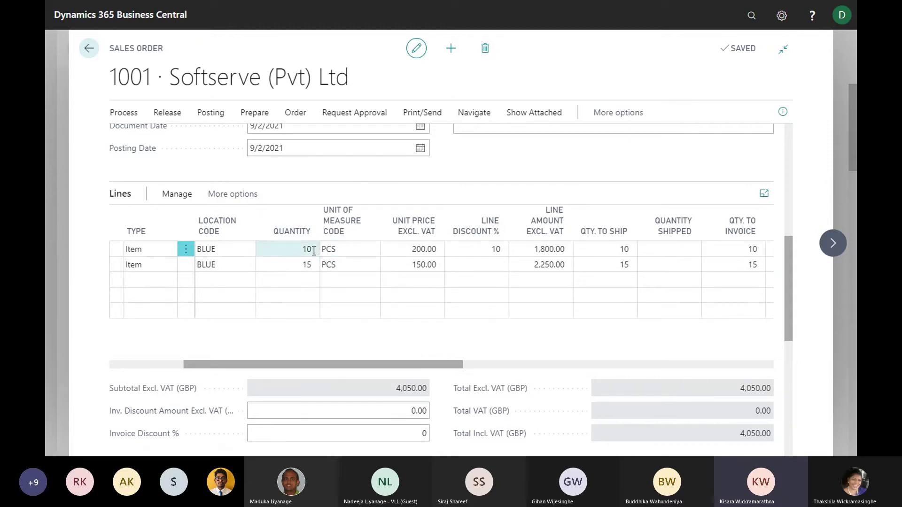
{"action": "left_click", "coordinate": [613, 249]}
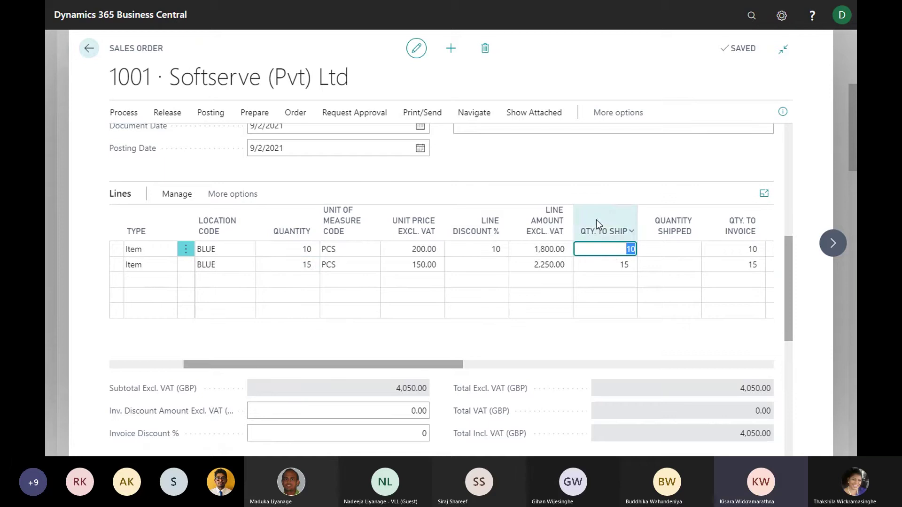
{"action": "left_click", "coordinate": [613, 250]}
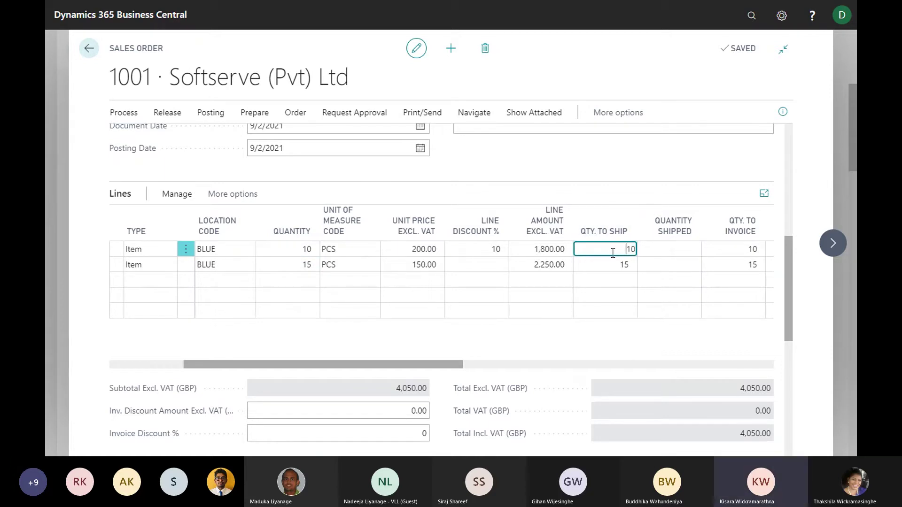
{"action": "left_click", "coordinate": [607, 266]}
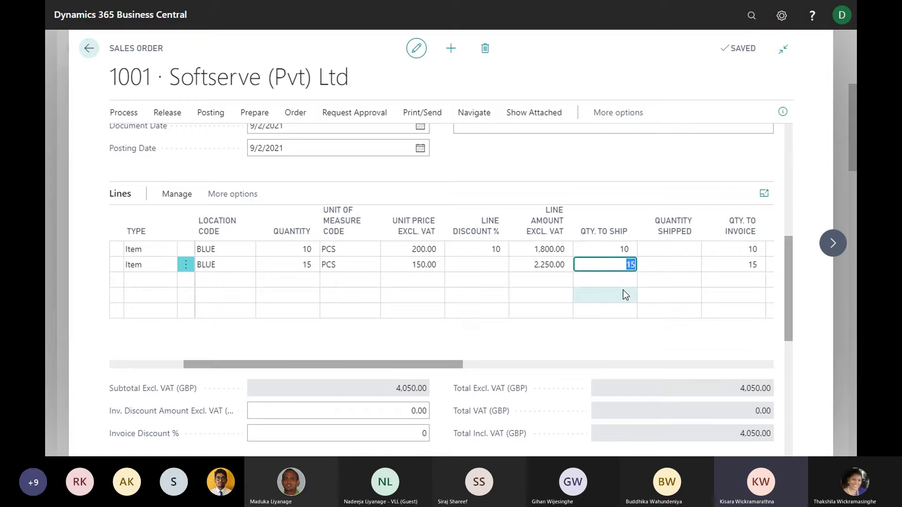
{"action": "key", "text": "BackSpace"}
{"action": "key", "text": "Tab"}
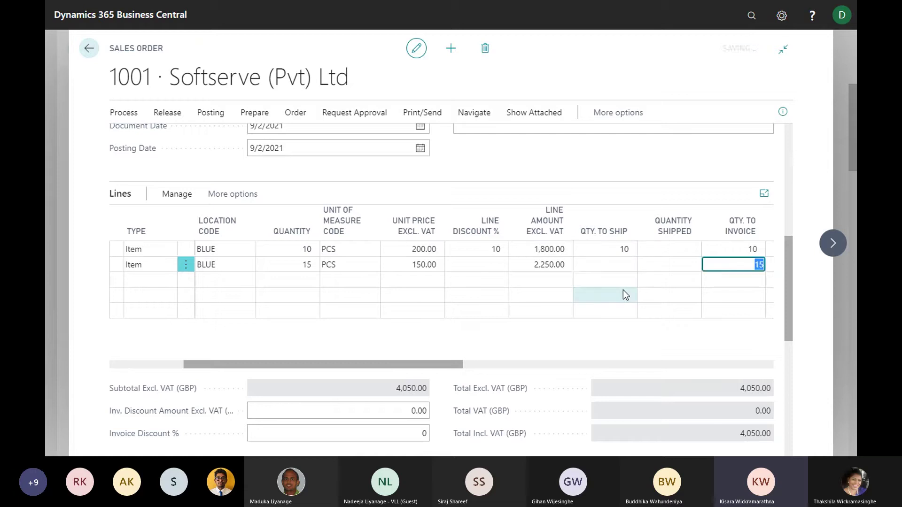
Select the Rim line's Qty. to Ship value 10 for editing
{"action": "left_click", "coordinate": [620, 249]}
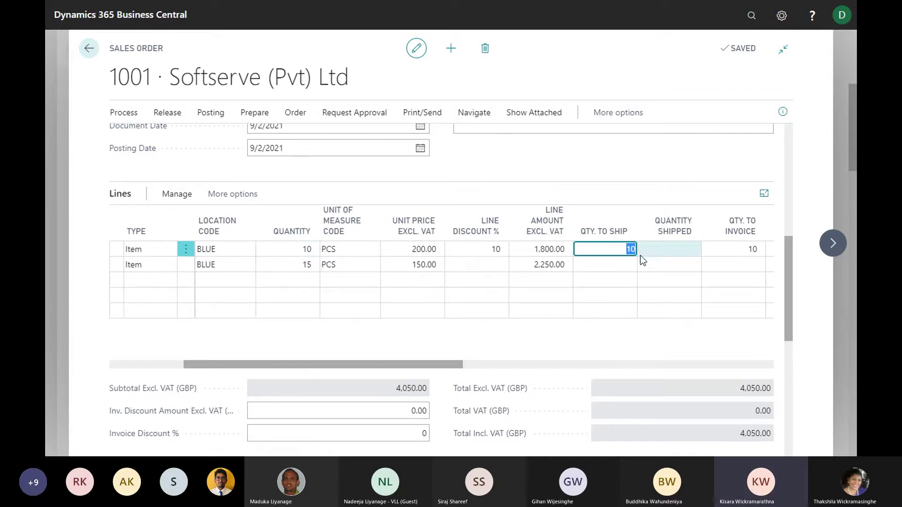
{"action": "left_click", "coordinate": [618, 249]}
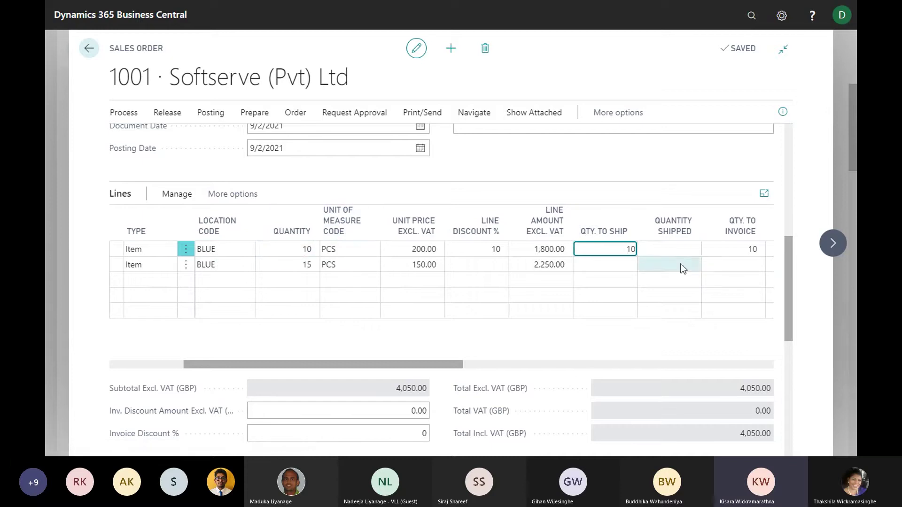
{"action": "double_click", "coordinate": [616, 248]}
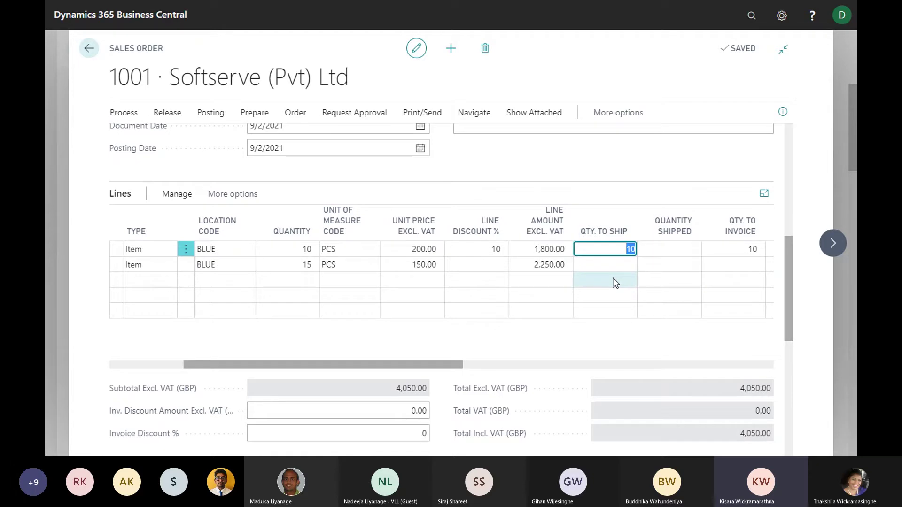
Set the Rim line's Qty. to Ship to 4 and post the shipment
{"action": "type", "text": "4"}
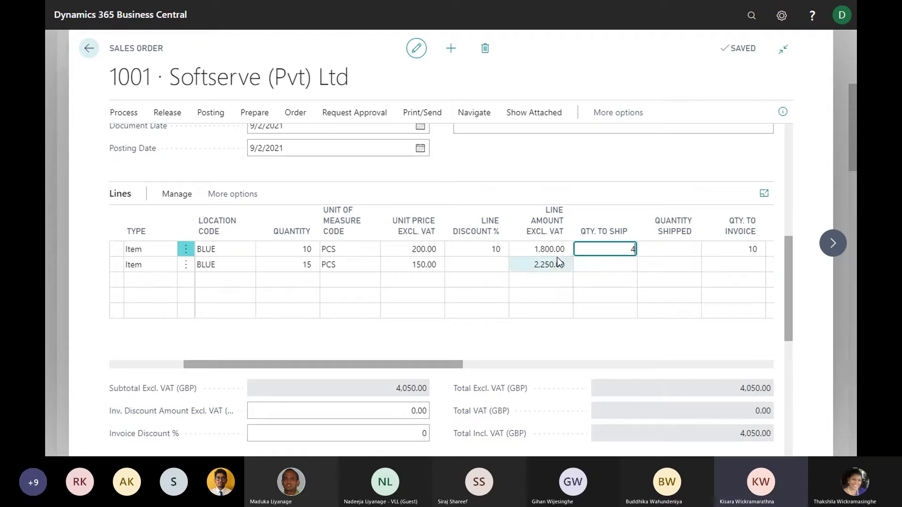
{"action": "left_click_drag", "start_coordinate": [395, 363], "coordinate": [395, 381]}
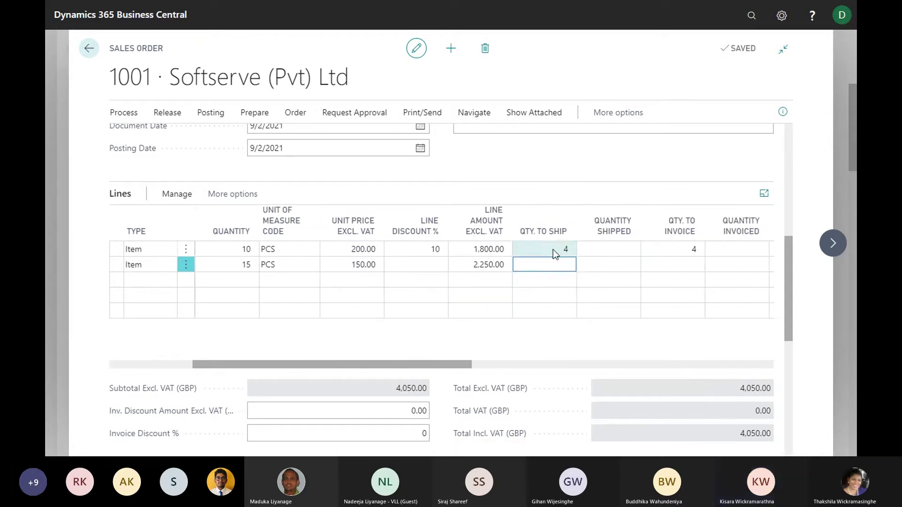
{"action": "left_click", "coordinate": [553, 249]}
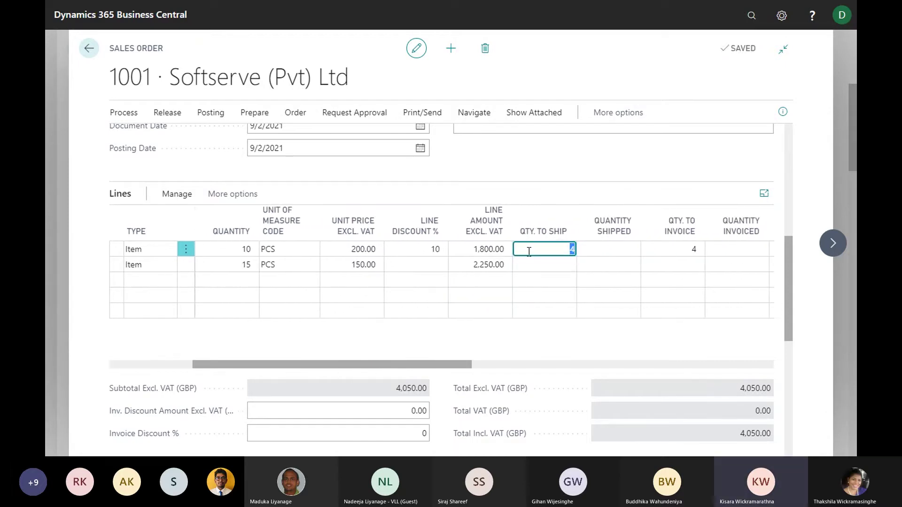
{"action": "left_click", "coordinate": [210, 115]}
{"action": "left_click", "coordinate": [139, 136]}
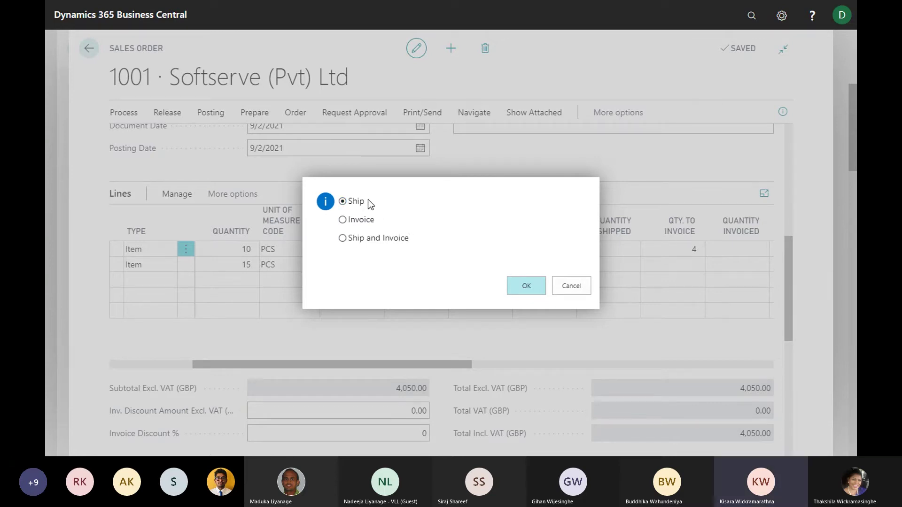
{"action": "left_click", "coordinate": [537, 285]}
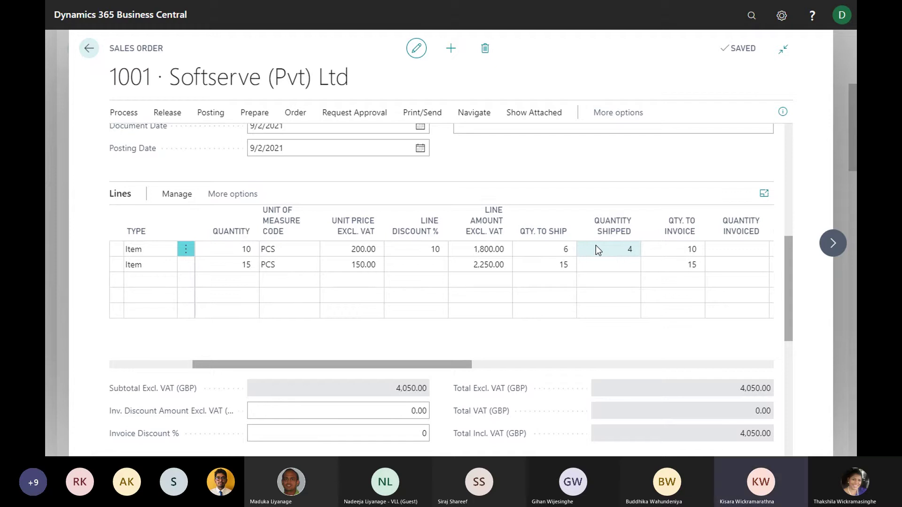
Change the Rim line's Qty. to Ship from 6 to 4 and blank the Spokes line's quantity
{"action": "left_click", "coordinate": [559, 250]}
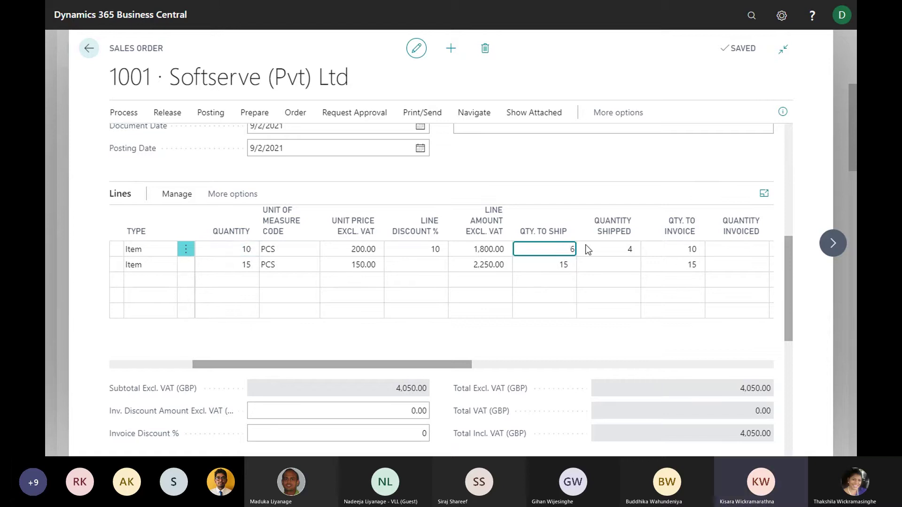
{"action": "left_click", "coordinate": [551, 265]}
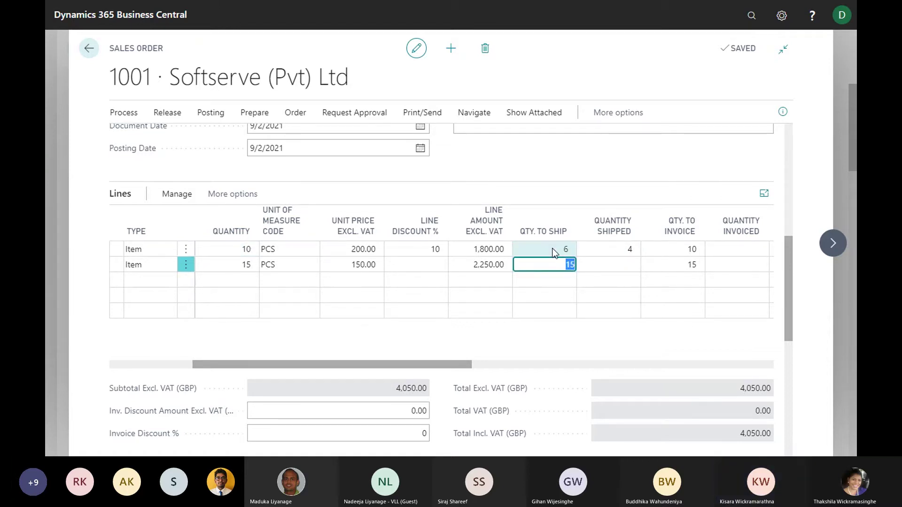
{"action": "left_click", "coordinate": [566, 249]}
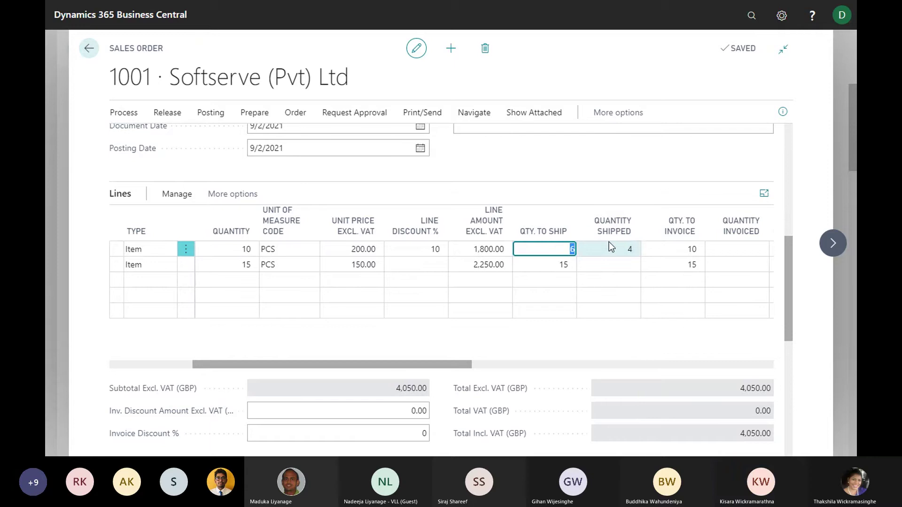
{"action": "left_click", "coordinate": [560, 266]}
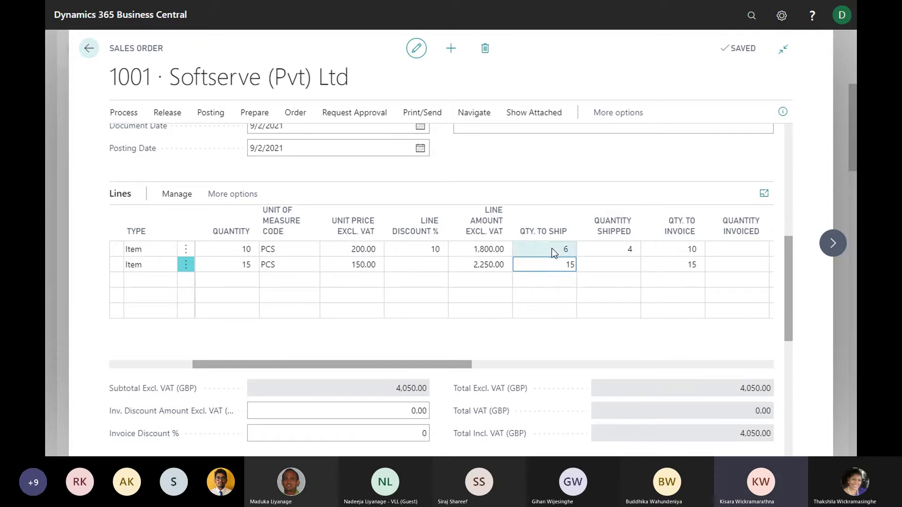
{"action": "left_click", "coordinate": [551, 248]}
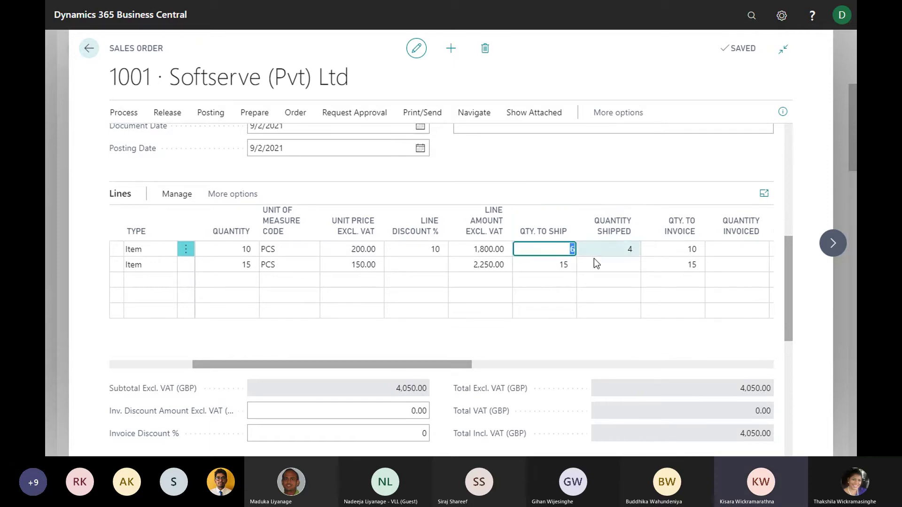
{"action": "left_click", "coordinate": [564, 252]}
{"action": "double_click", "coordinate": [567, 252]}
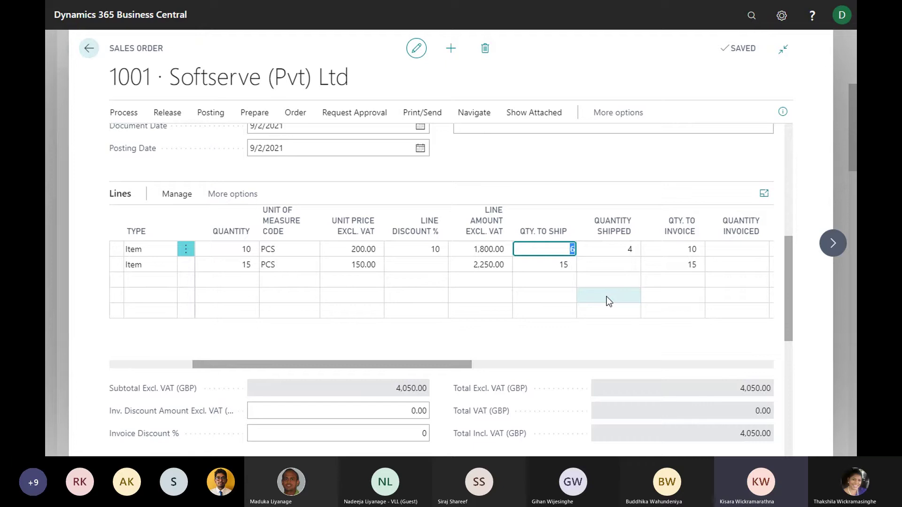
{"action": "type", "text": "4"}
{"action": "left_click", "coordinate": [553, 266]}
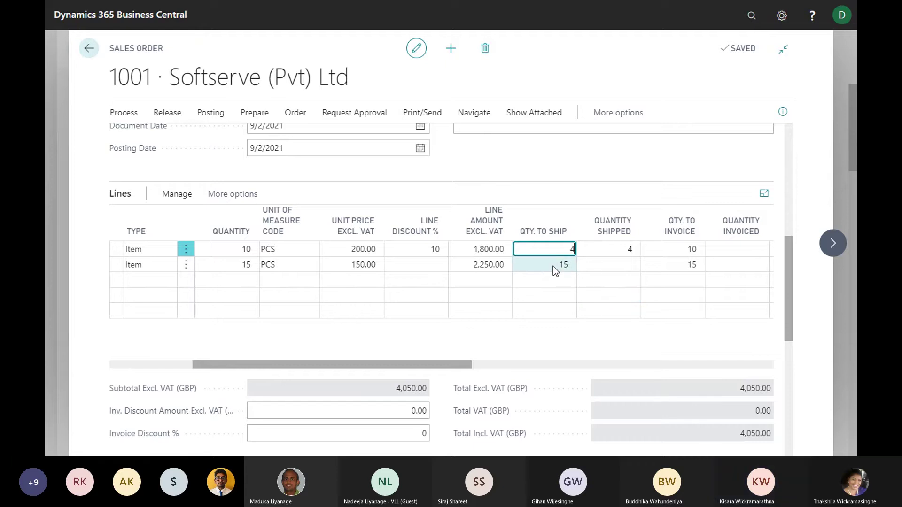
{"action": "key", "text": "BackSpace"}
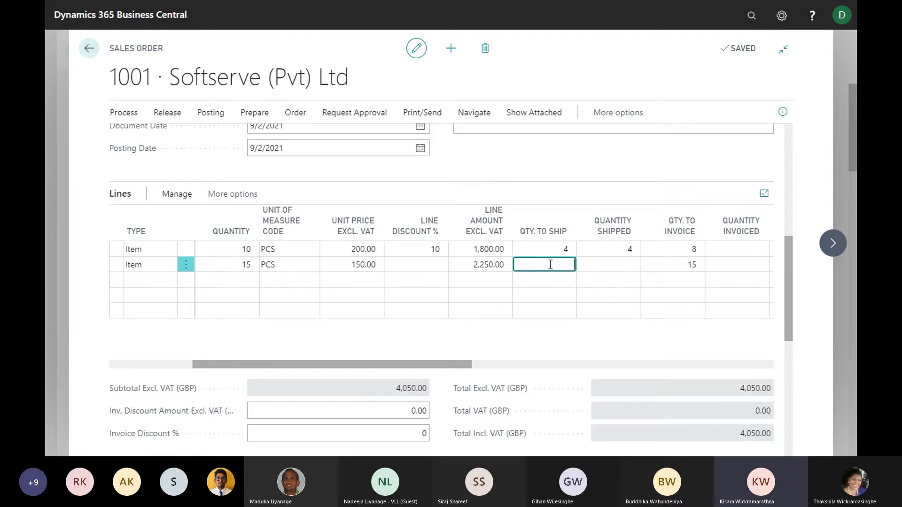
{"action": "key", "text": "Tab"}
{"action": "left_click", "coordinate": [547, 254]}
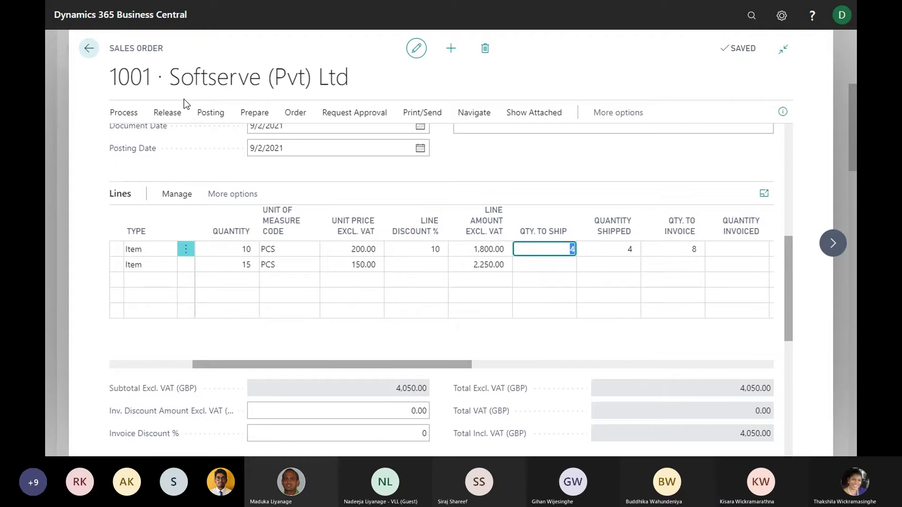
Post the order with the Ship option only
{"action": "left_click", "coordinate": [210, 113]}
{"action": "left_click", "coordinate": [149, 139]}
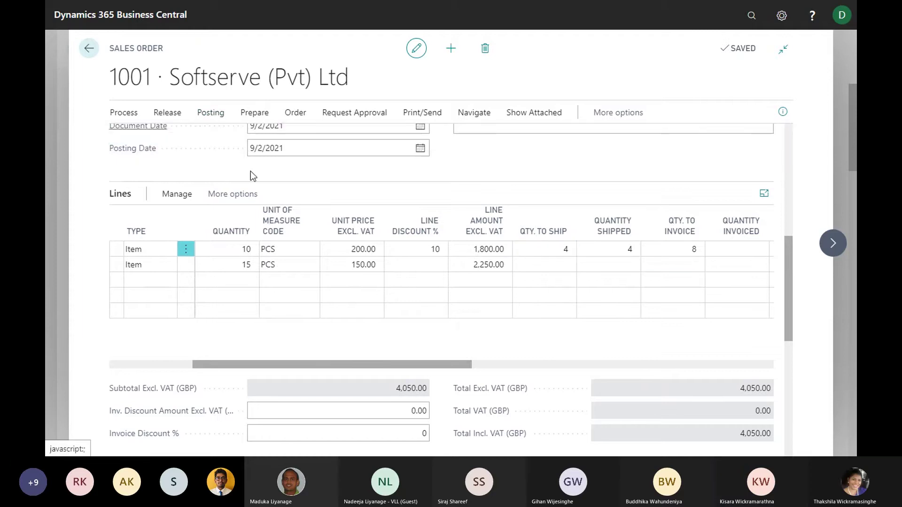
{"action": "left_click", "coordinate": [362, 204]}
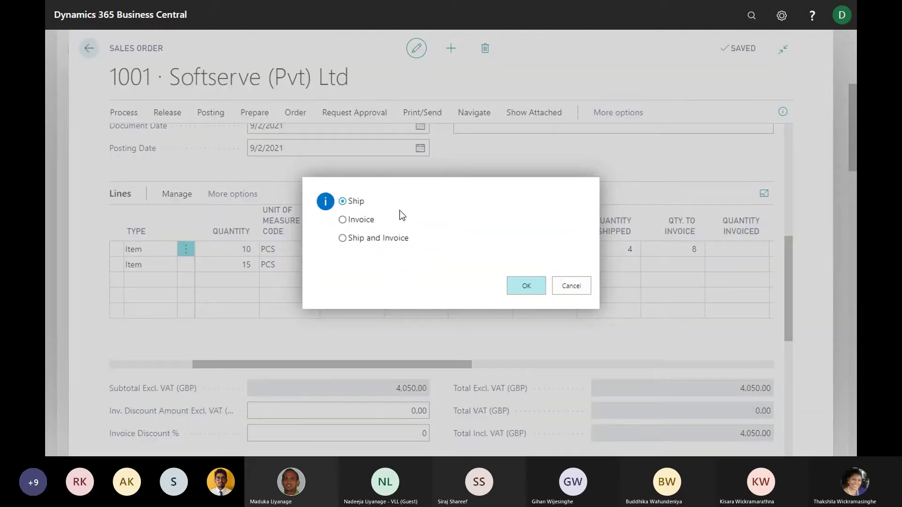
{"action": "left_click", "coordinate": [527, 286]}
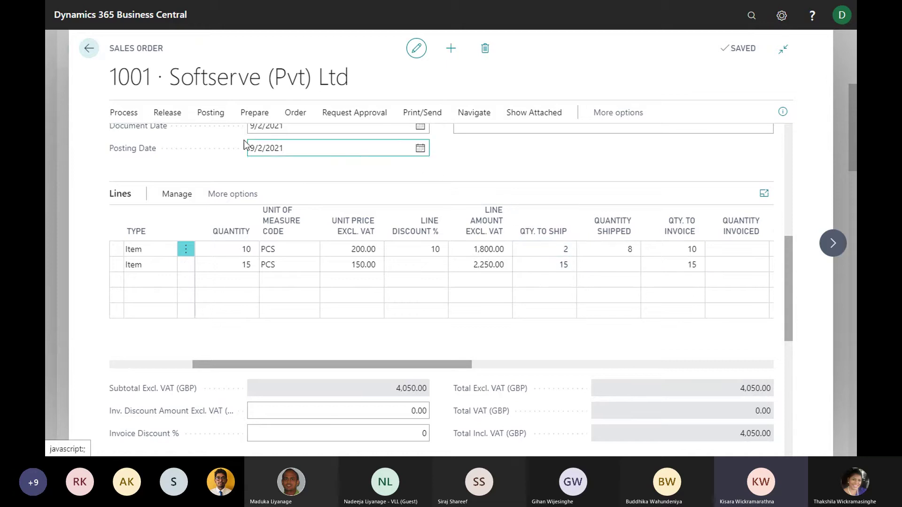
Post a Ship for the remaining 2 Rims and 15 Spokes, then check the line columns
{"action": "left_click", "coordinate": [210, 117]}
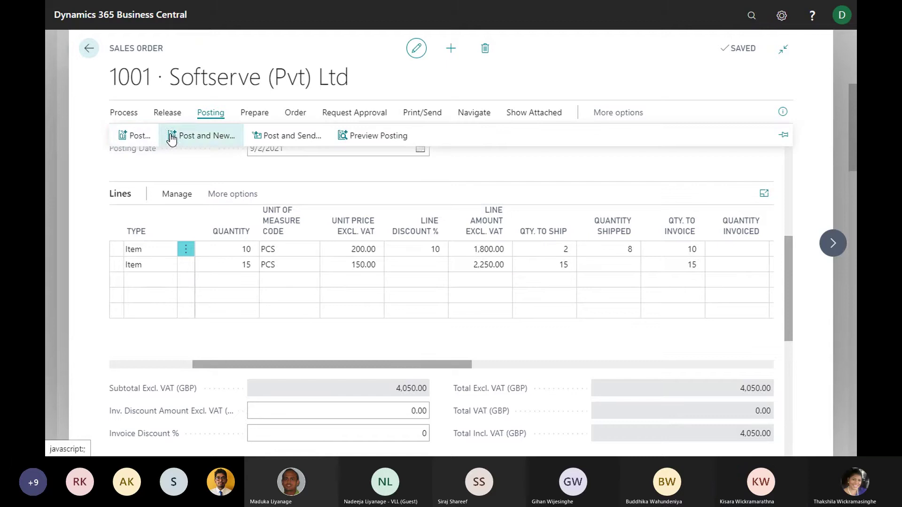
{"action": "left_click", "coordinate": [134, 136]}
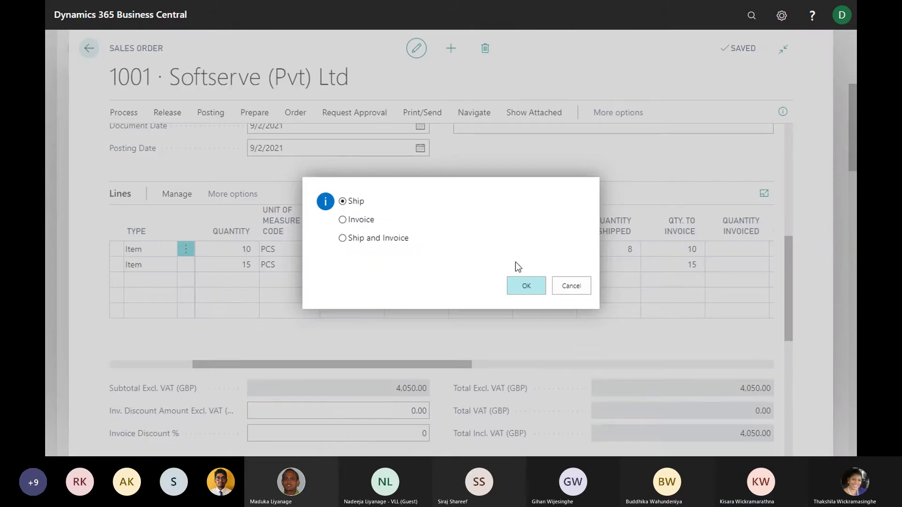
{"action": "left_click", "coordinate": [527, 287]}
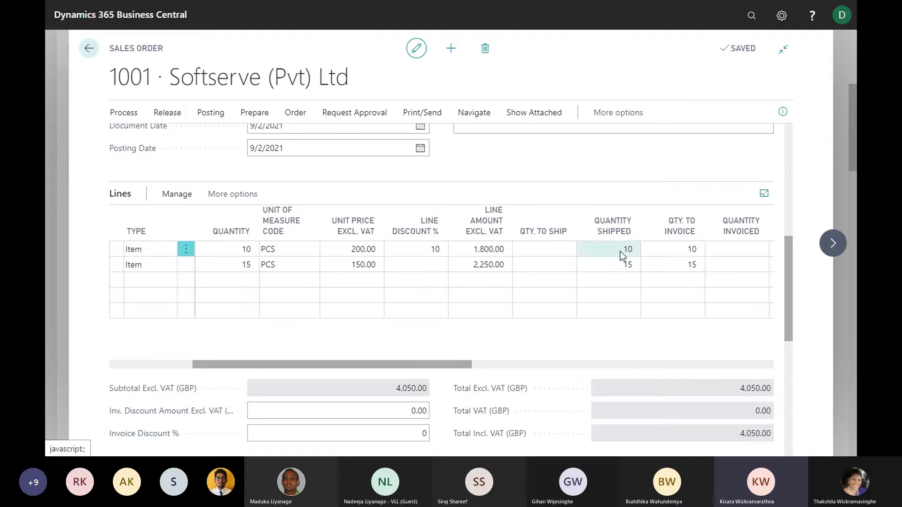
{"action": "left_click_drag", "start_coordinate": [416, 363], "coordinate": [489, 376]}
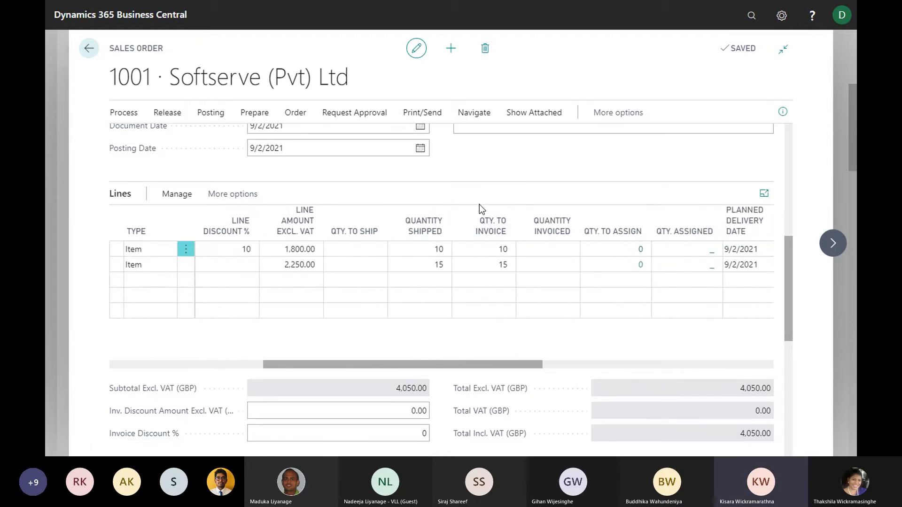
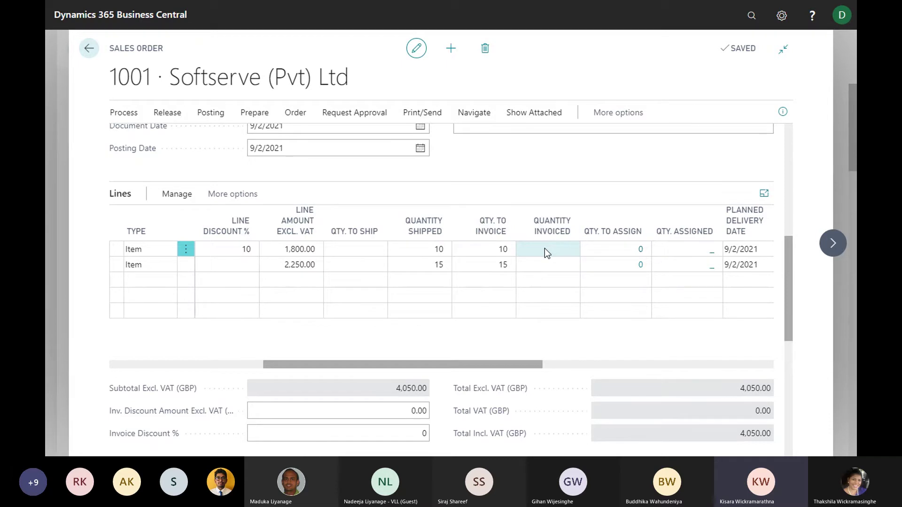
Clear line 2's Qty. to Invoice, keep 10 on line 1, and post order 1001 as Invoice
{"action": "left_click", "coordinate": [502, 249]}
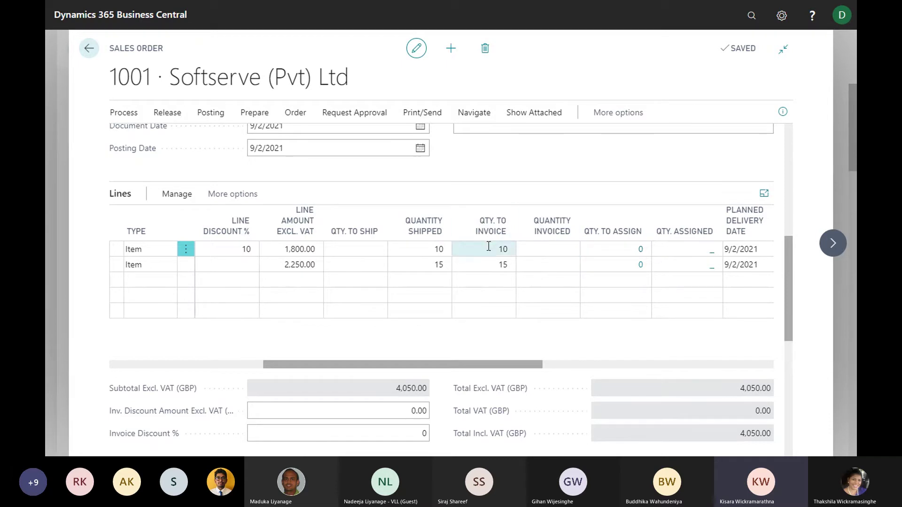
{"action": "left_click", "coordinate": [501, 265]}
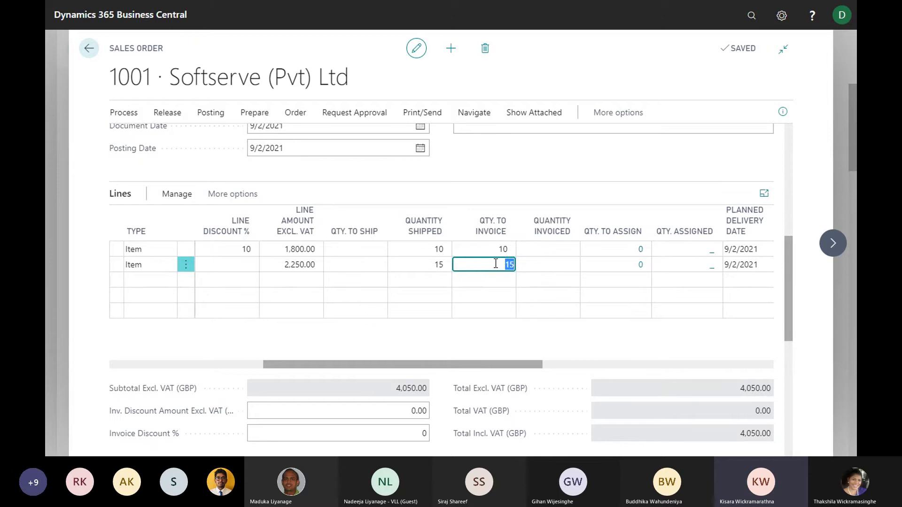
{"action": "left_click", "coordinate": [498, 252]}
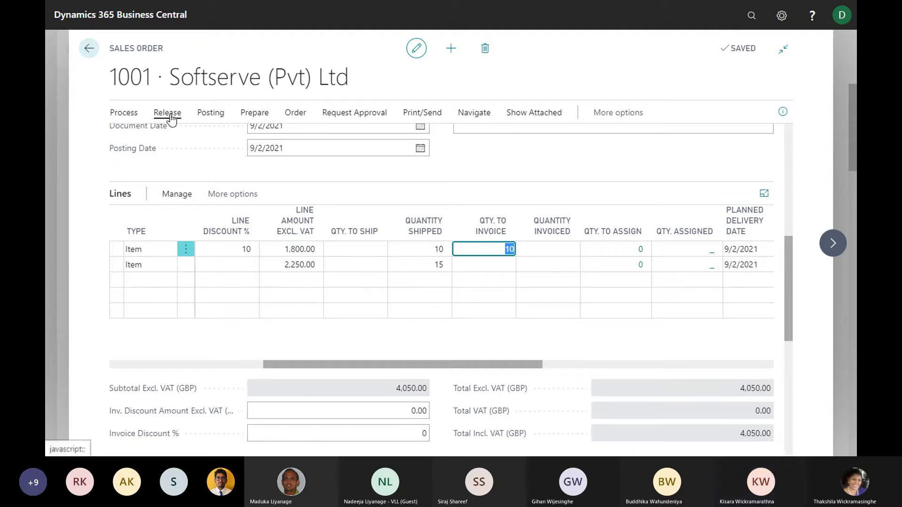
{"action": "left_click", "coordinate": [211, 117]}
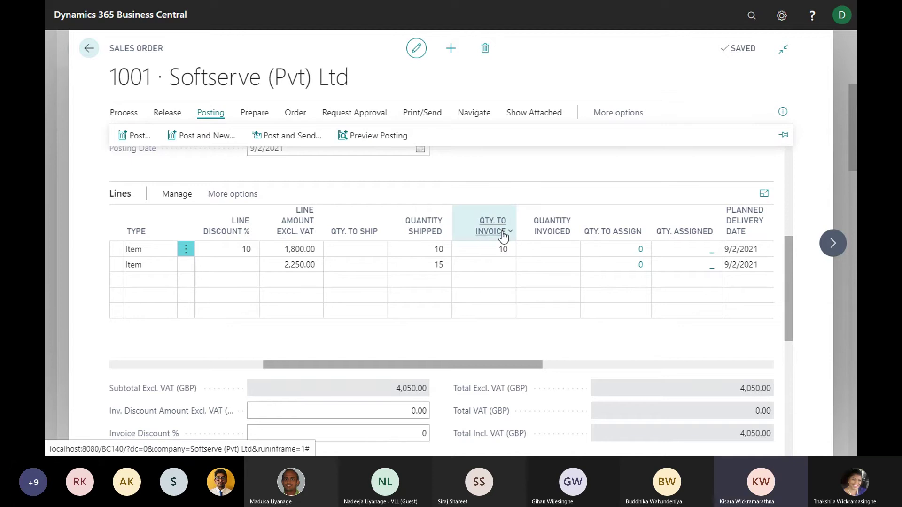
{"action": "left_click", "coordinate": [137, 136]}
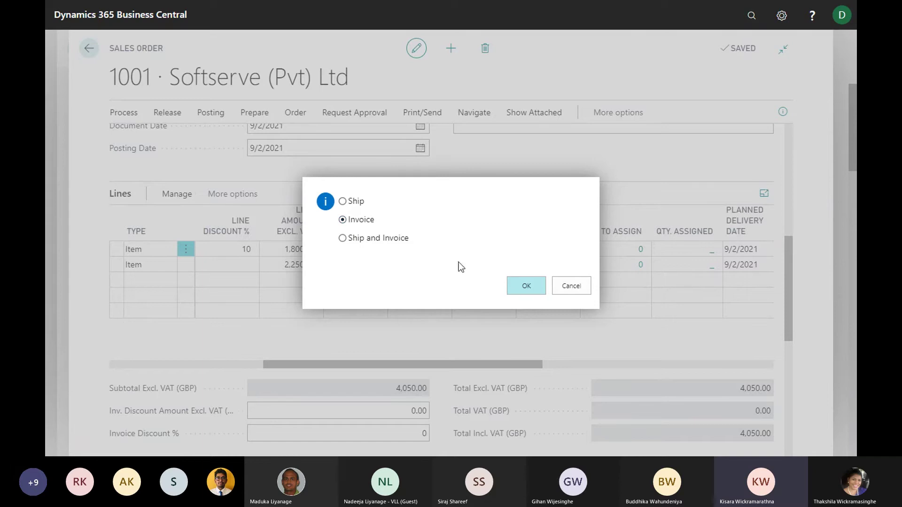
{"action": "left_click", "coordinate": [517, 286]}
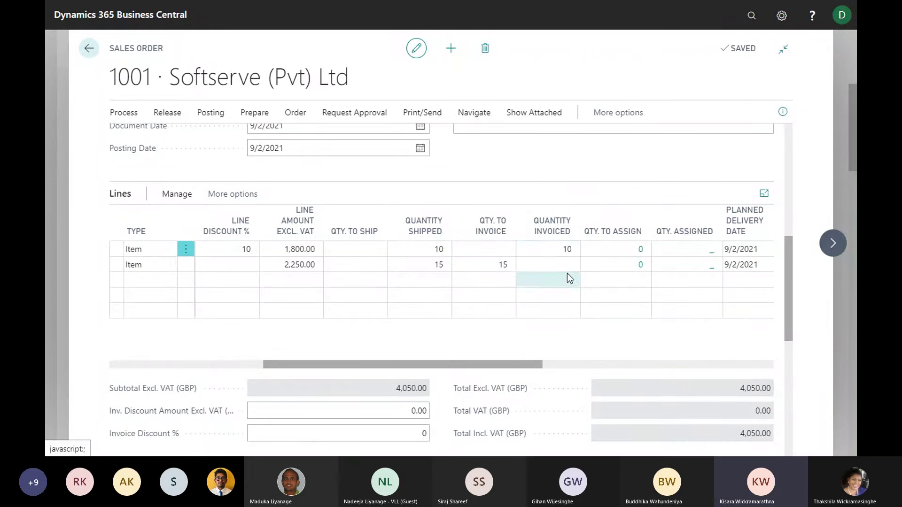
Change the second line's Qty. to Invoice from 15 to 7
{"action": "left_click", "coordinate": [487, 263]}
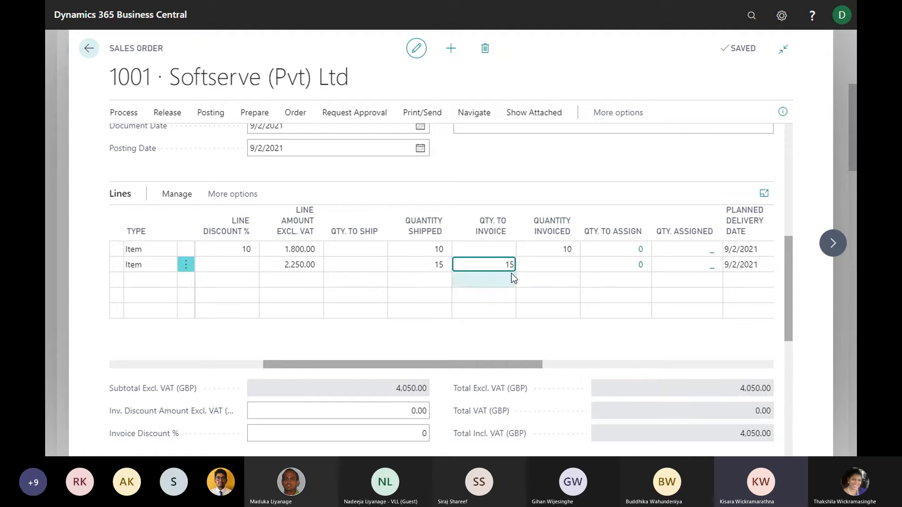
{"action": "left_click_drag", "start_coordinate": [504, 264], "coordinate": [537, 270]}
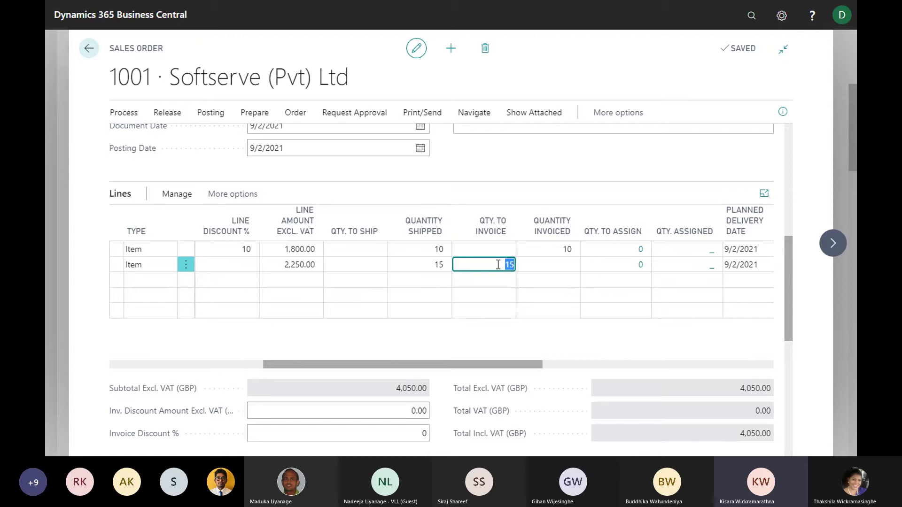
{"action": "key", "text": "BackSpace"}
{"action": "type", "text": "7"}
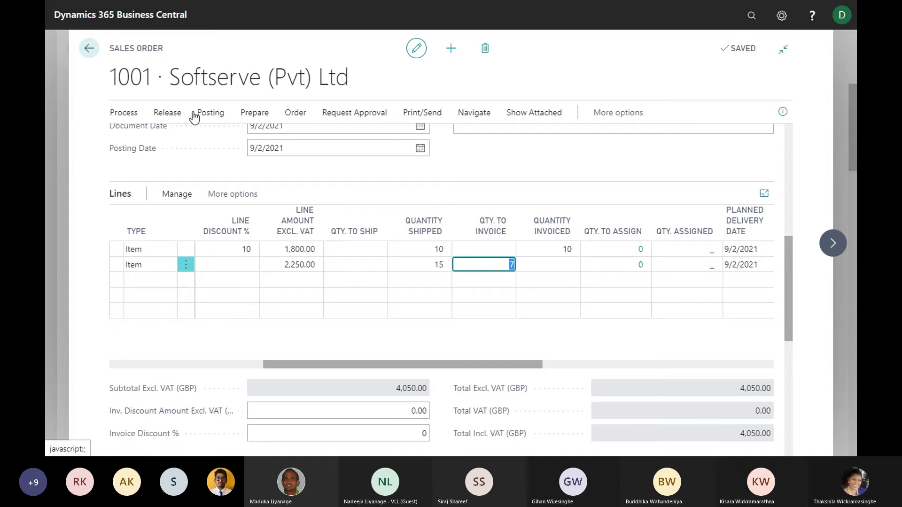
Post the order with the Invoice option for the 7 units
{"action": "left_click", "coordinate": [213, 116]}
{"action": "left_click", "coordinate": [141, 137]}
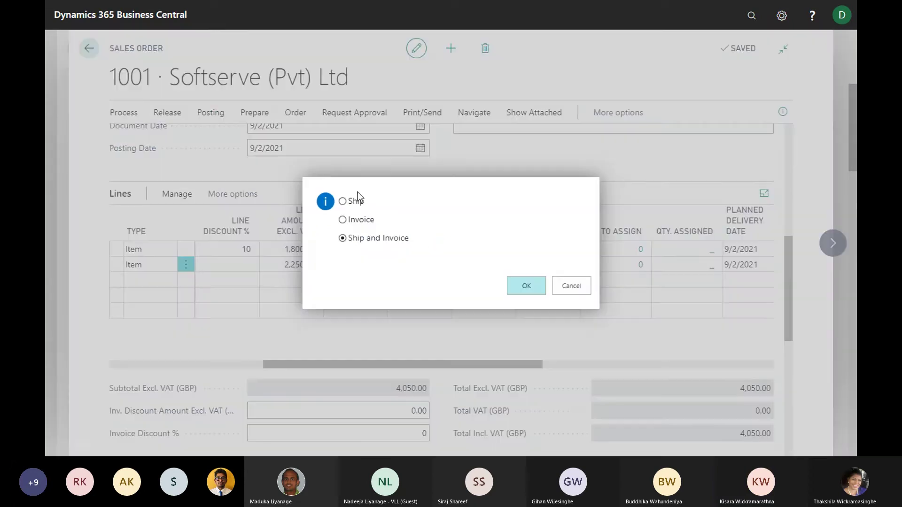
{"action": "left_click", "coordinate": [348, 220]}
{"action": "left_click", "coordinate": [530, 286]}
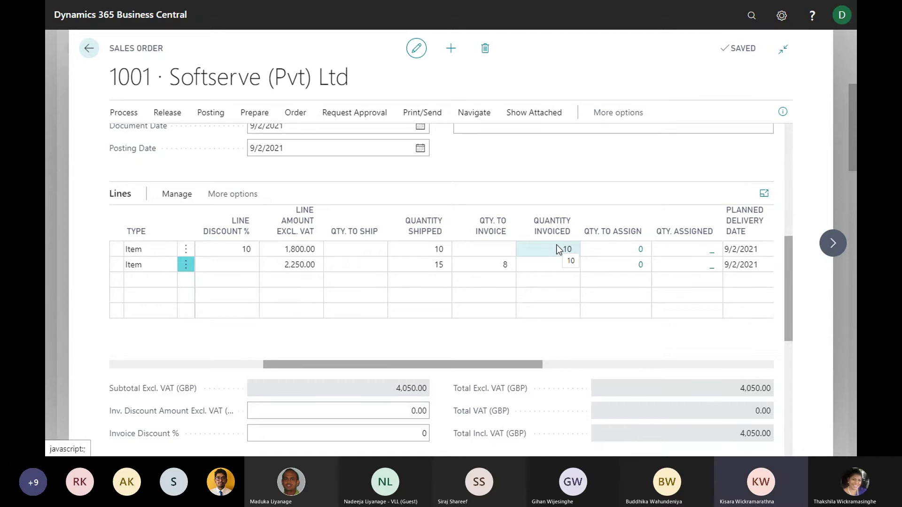
{"action": "scroll", "coordinate": [517, 148], "scroll_direction": "up", "scroll_amount": 1}
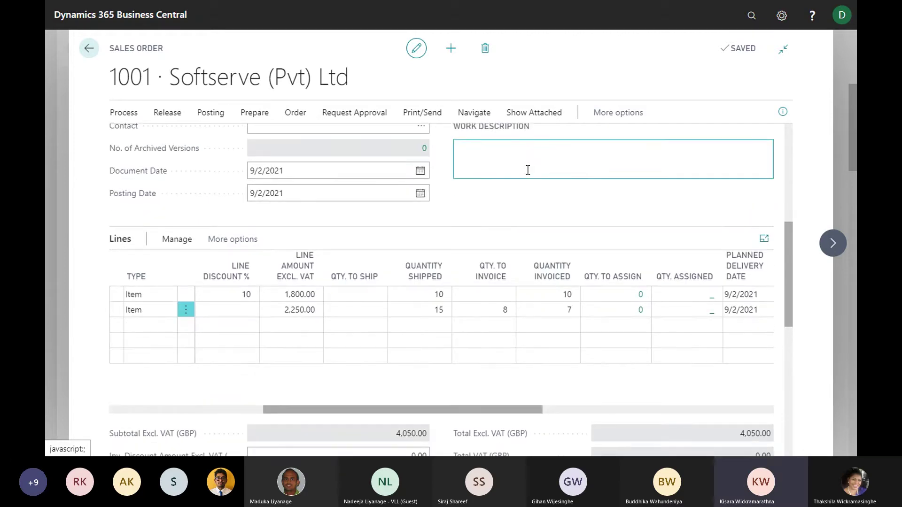
{"action": "scroll", "coordinate": [527, 170], "scroll_direction": "down", "scroll_amount": 1}
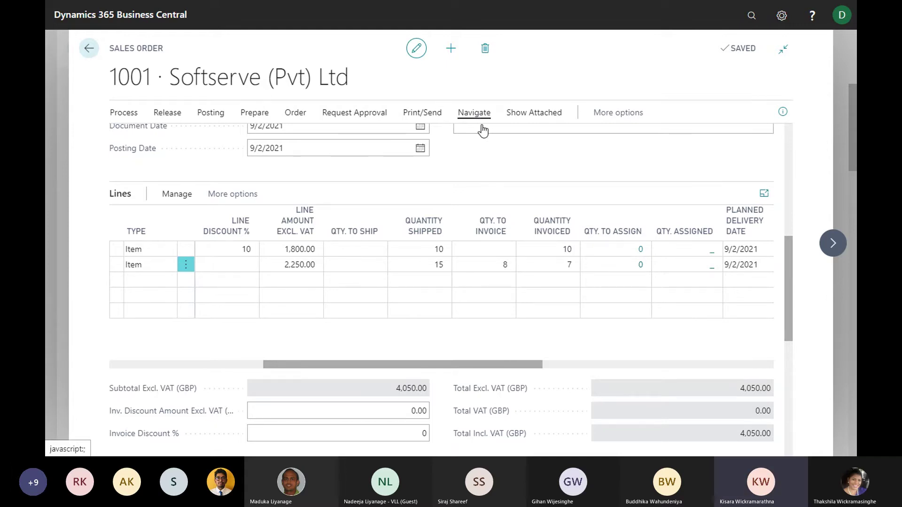
{"action": "left_click", "coordinate": [471, 114]}
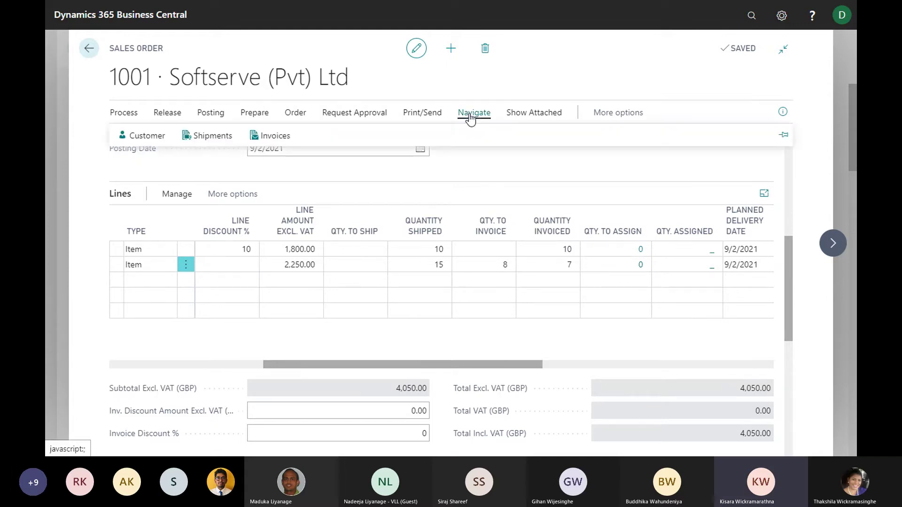
{"action": "left_click", "coordinate": [212, 137]}
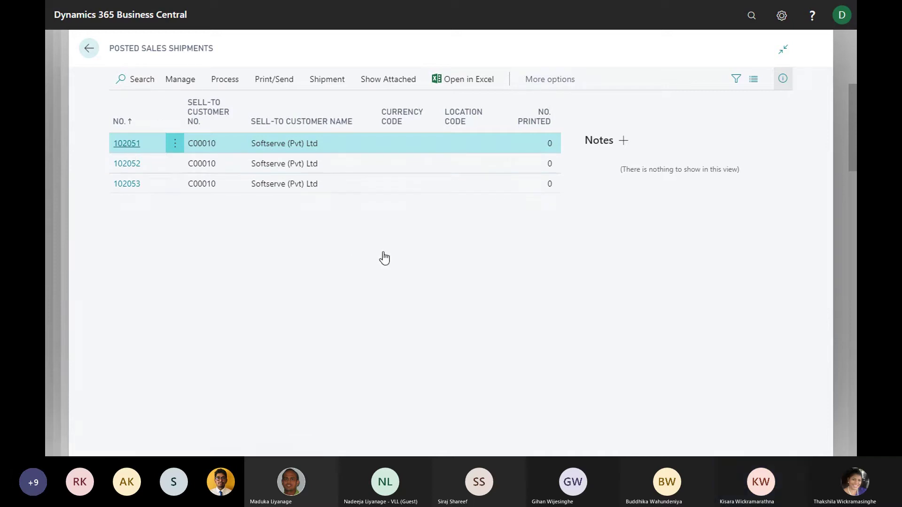
{"action": "scroll", "coordinate": [404, 291], "scroll_direction": "down", "scroll_amount": 1}
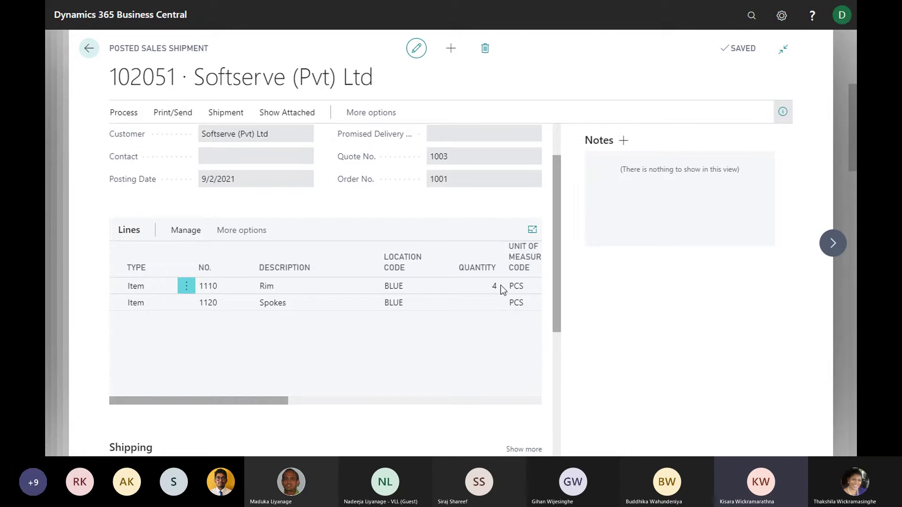
{"action": "left_click", "coordinate": [89, 48]}
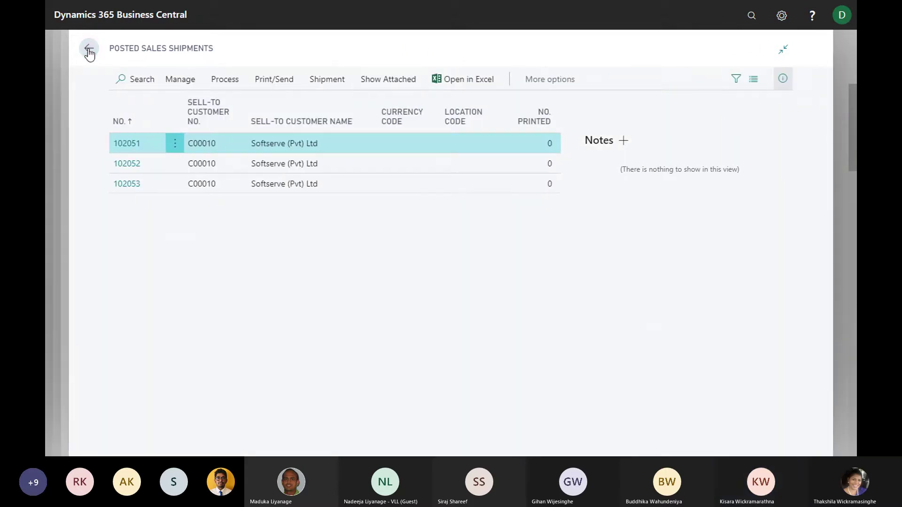
{"action": "left_click", "coordinate": [89, 47]}
{"action": "left_click", "coordinate": [474, 113]}
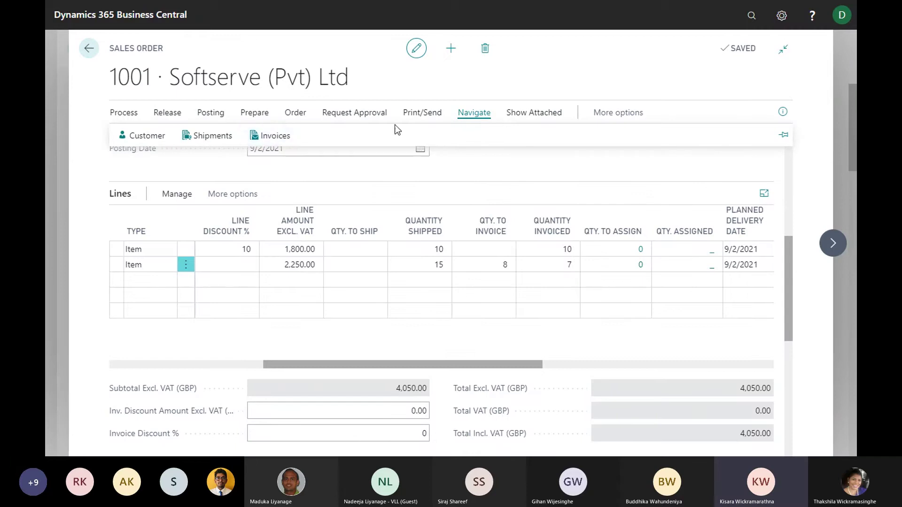
{"action": "left_click", "coordinate": [281, 136]}
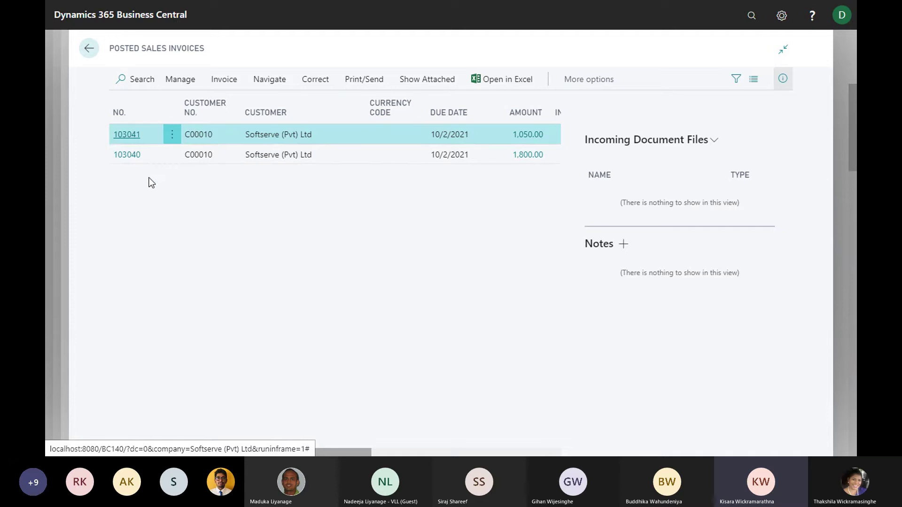
{"action": "left_click", "coordinate": [88, 48]}
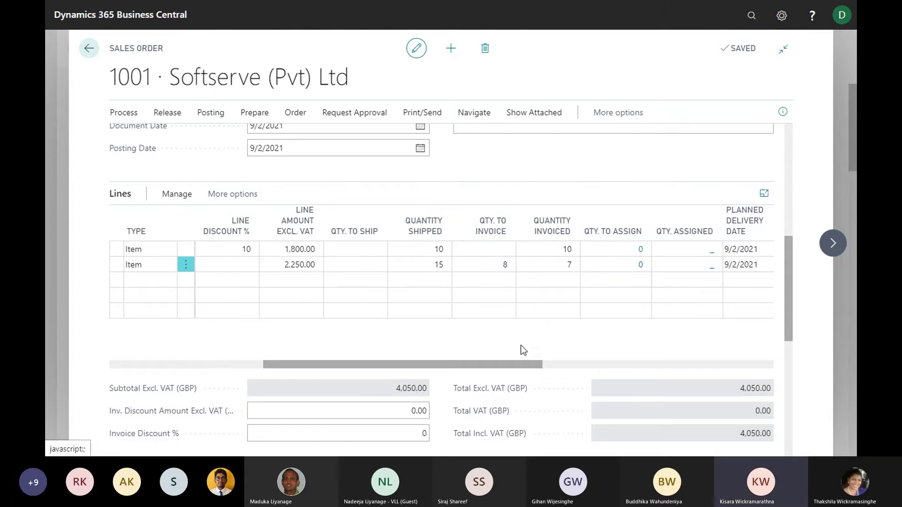
Post line 2's remaining 8 units as an invoice, declining to open posted invoice 103042
{"action": "left_click", "coordinate": [493, 269]}
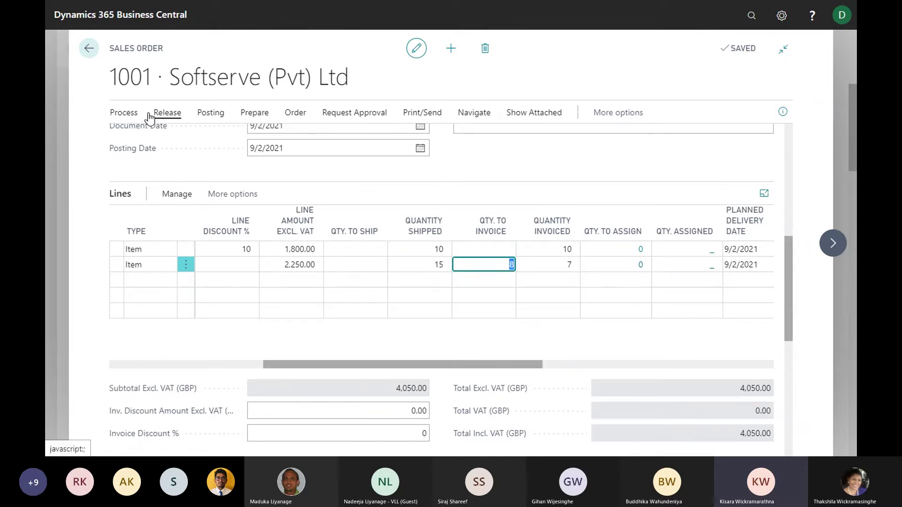
{"action": "left_click", "coordinate": [123, 113]}
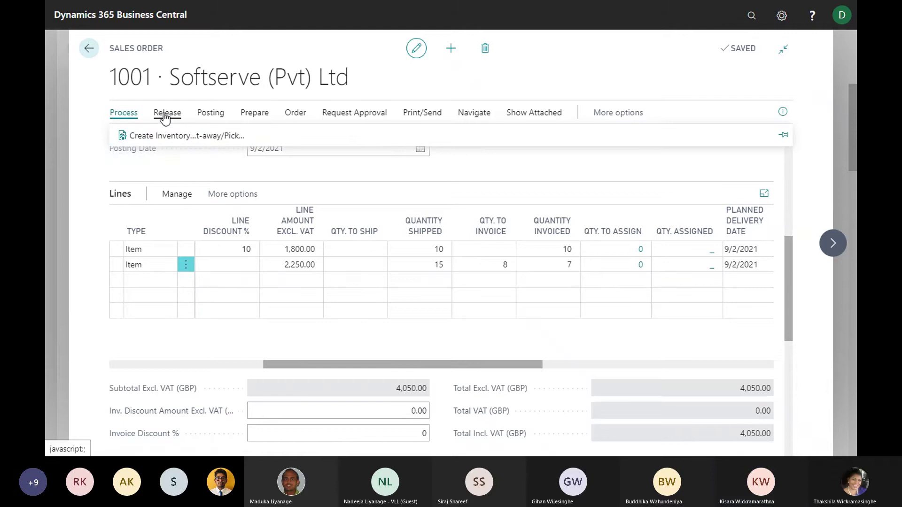
{"action": "left_click", "coordinate": [211, 112]}
{"action": "left_click", "coordinate": [130, 136]}
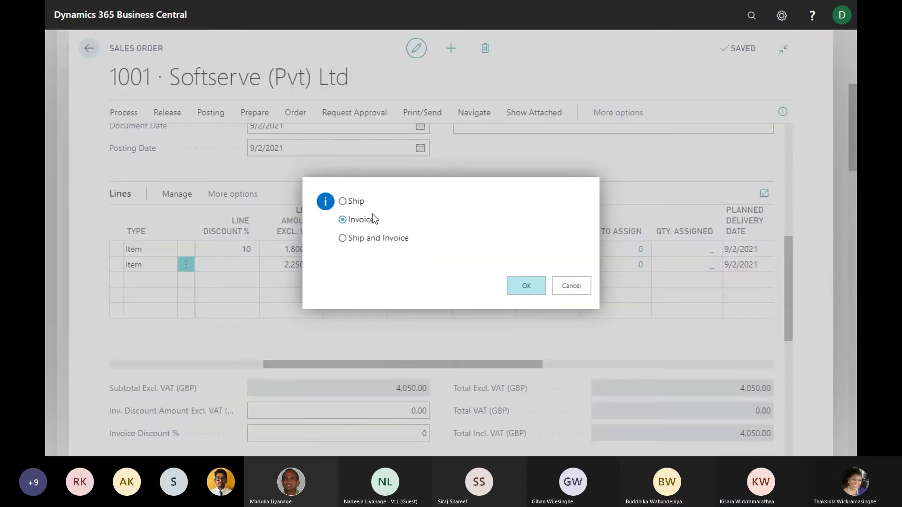
{"action": "left_click", "coordinate": [535, 286]}
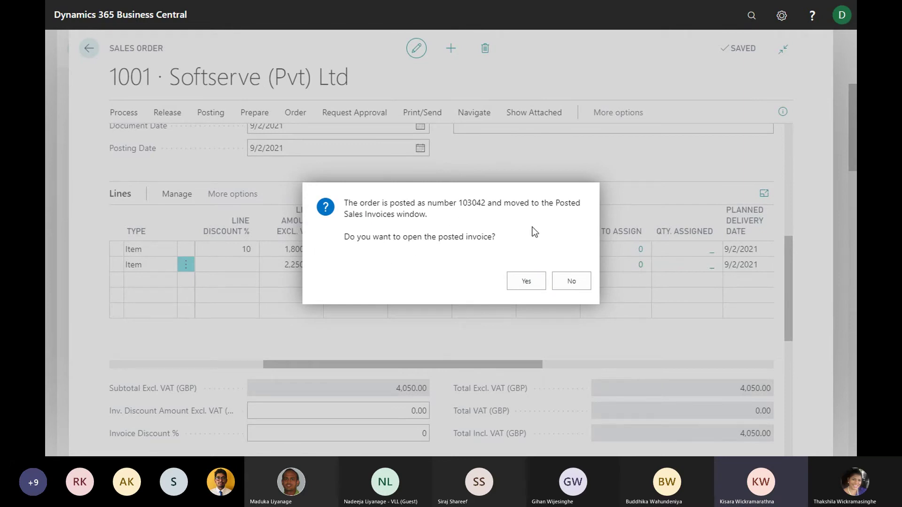
{"action": "left_click", "coordinate": [573, 282]}
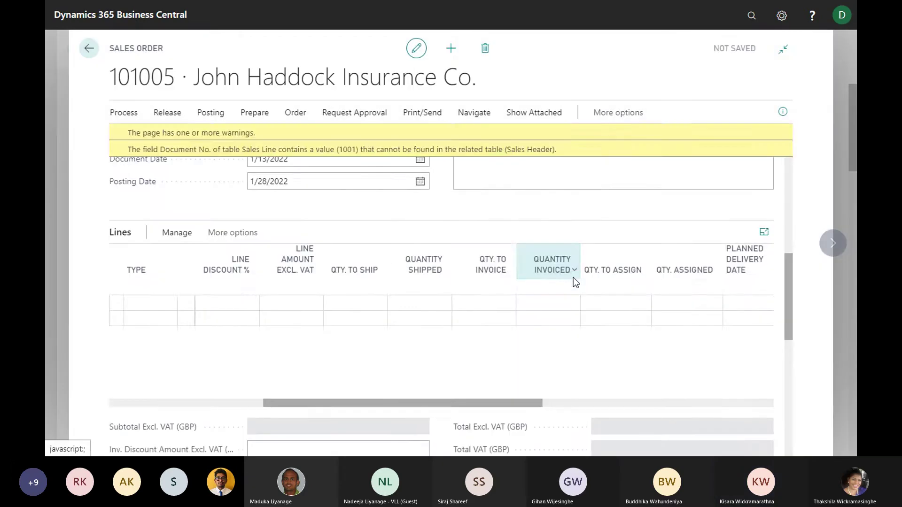
Return to the Sales Orders list, browse it, then close it to reach the Role Center
{"action": "left_click", "coordinate": [87, 49]}
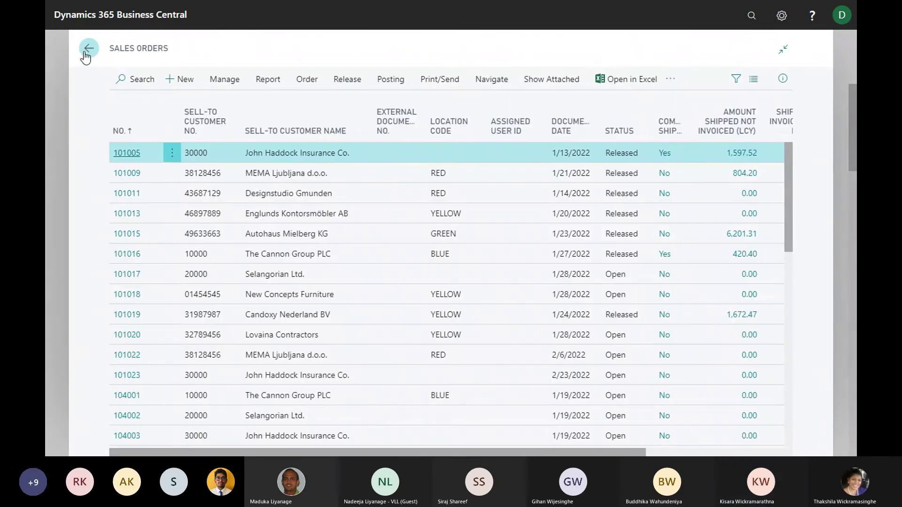
{"action": "scroll", "coordinate": [447, 267], "scroll_direction": "down", "scroll_amount": 1}
{"action": "scroll", "coordinate": [447, 266], "scroll_direction": "up", "scroll_amount": 1}
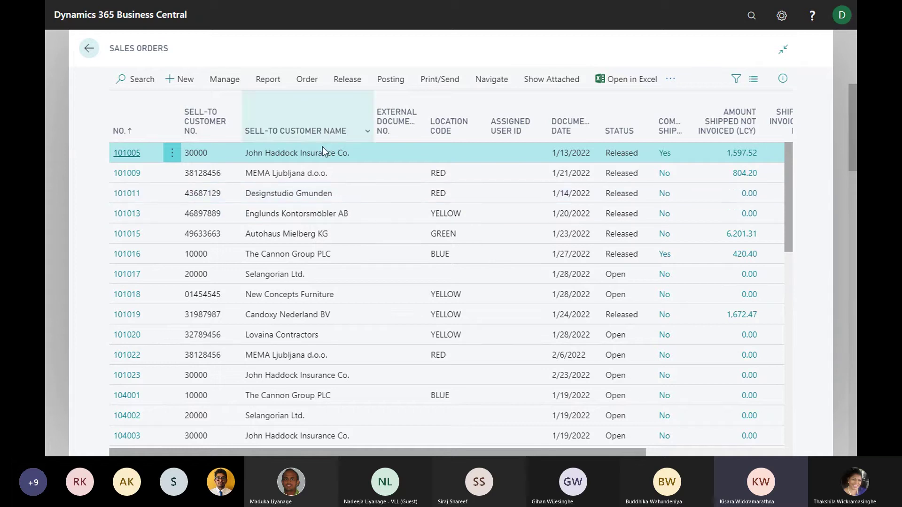
{"action": "scroll", "coordinate": [320, 160], "scroll_direction": "down", "scroll_amount": 3}
{"action": "scroll", "coordinate": [321, 164], "scroll_direction": "up", "scroll_amount": 3}
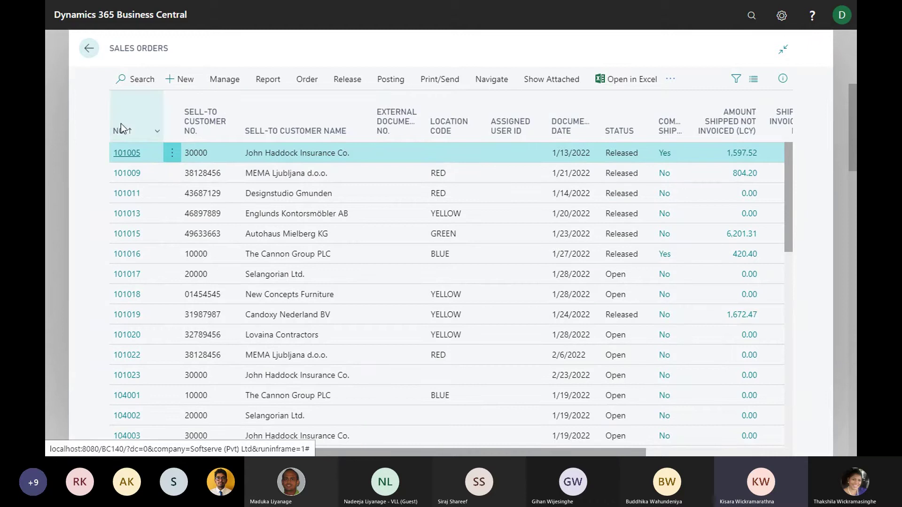
{"action": "scroll", "coordinate": [411, 217], "scroll_direction": "down", "scroll_amount": 3}
{"action": "scroll", "coordinate": [412, 216], "scroll_direction": "down", "scroll_amount": 4}
{"action": "scroll", "coordinate": [411, 215], "scroll_direction": "up", "scroll_amount": 6}
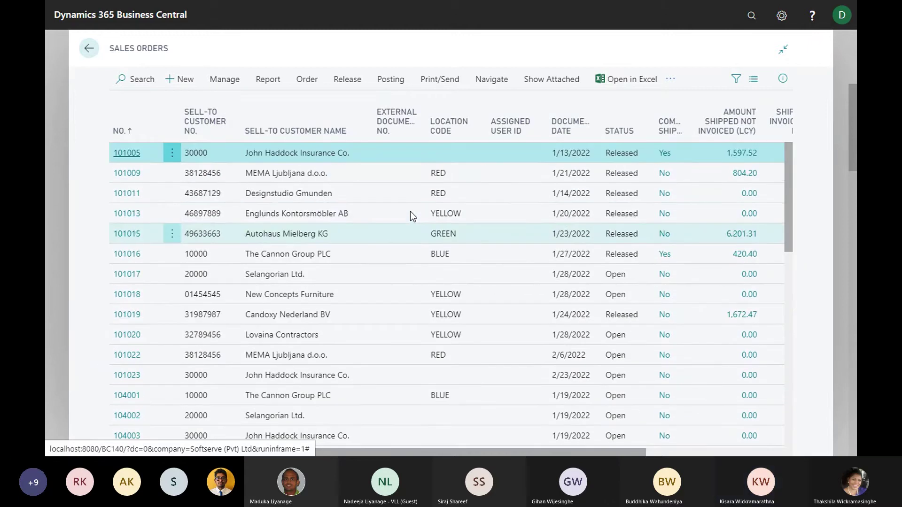
{"action": "scroll", "coordinate": [392, 247], "scroll_direction": "down", "scroll_amount": 12}
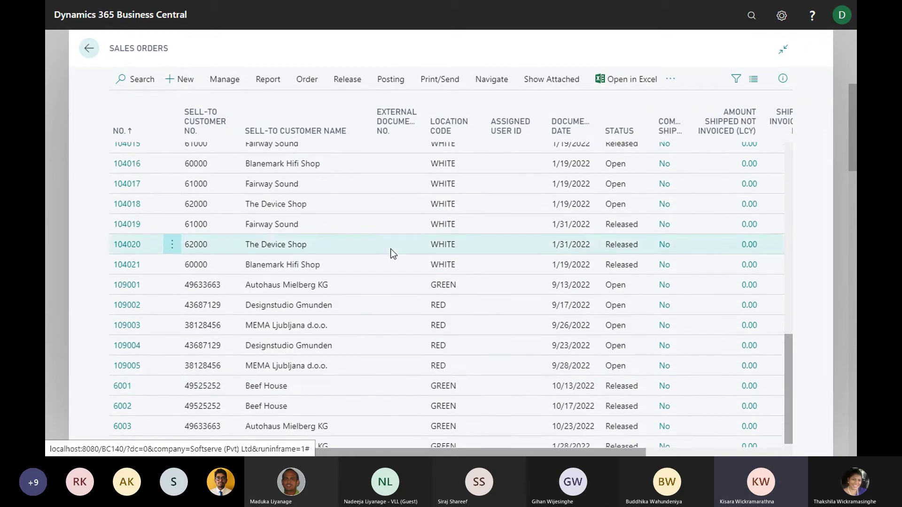
{"action": "scroll", "coordinate": [317, 376], "scroll_direction": "up", "scroll_amount": 12}
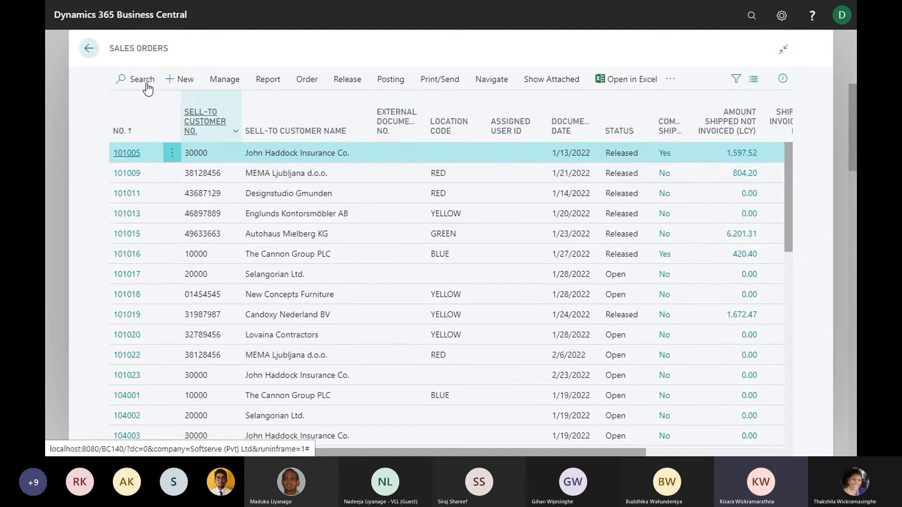
{"action": "key", "text": "Escape"}
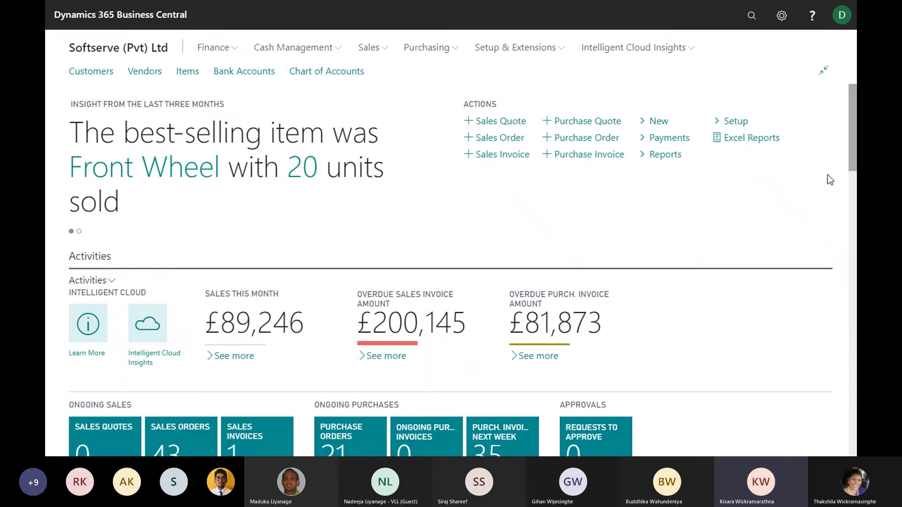
Search for 'posted' and open the Posted Sales Invoices list
{"action": "left_click", "coordinate": [752, 15]}
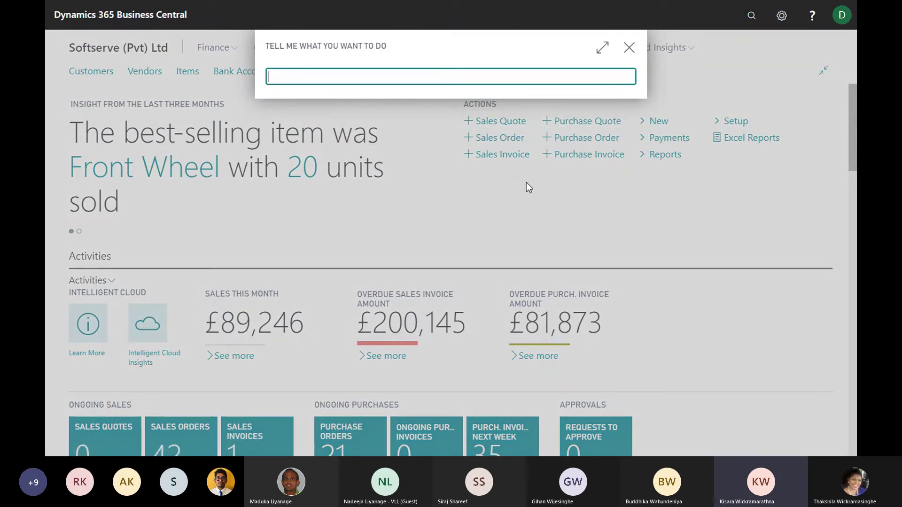
{"action": "type", "text": "posted"}
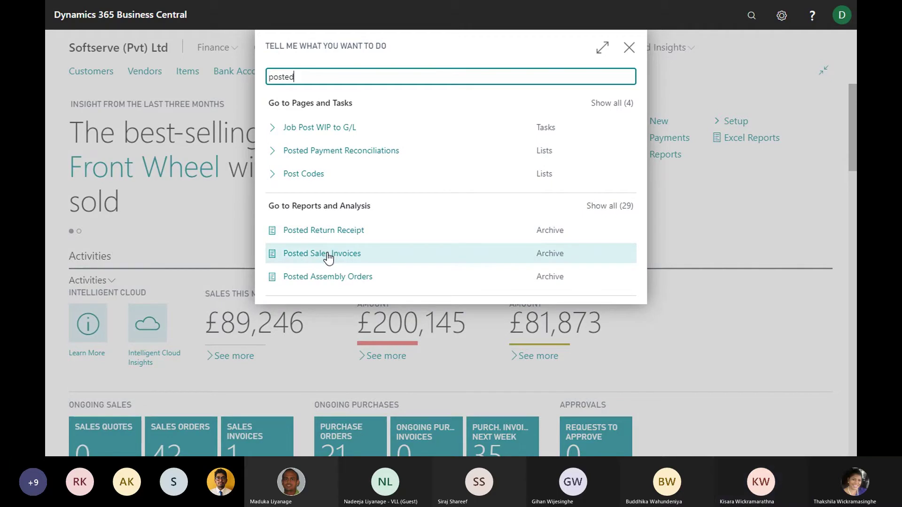
{"action": "left_click", "coordinate": [337, 255]}
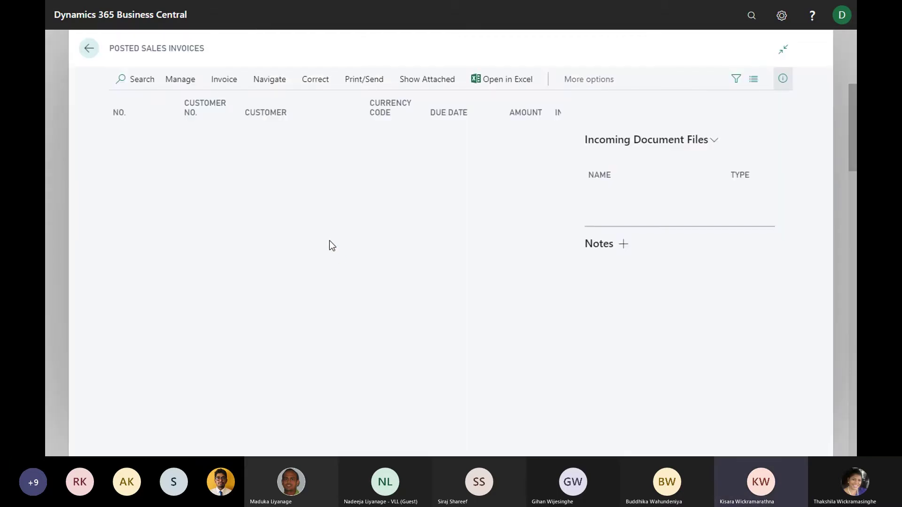
Sort the posted sales invoices by No. ascending, then return home to a new search
{"action": "scroll", "coordinate": [284, 188], "scroll_direction": "down", "scroll_amount": 9}
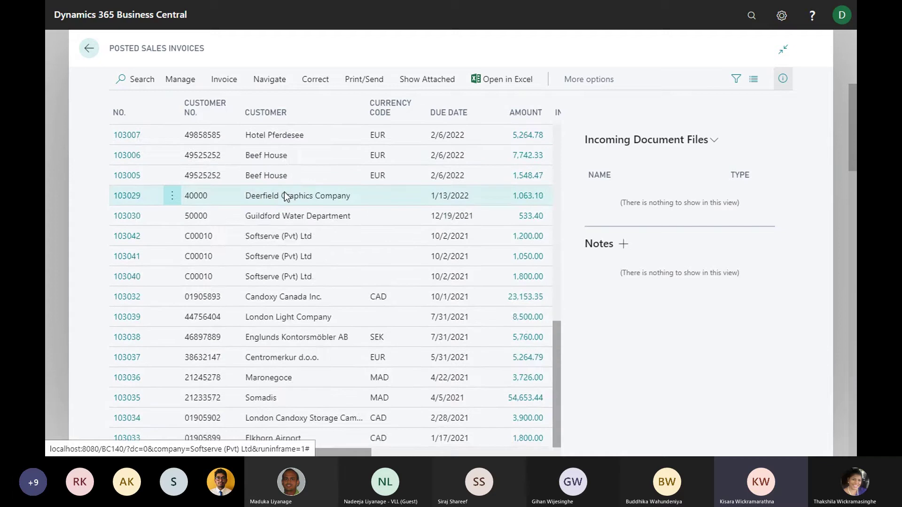
{"action": "scroll", "coordinate": [281, 190], "scroll_direction": "up", "scroll_amount": 5}
{"action": "scroll", "coordinate": [277, 188], "scroll_direction": "up", "scroll_amount": 5}
{"action": "left_click", "coordinate": [117, 114]}
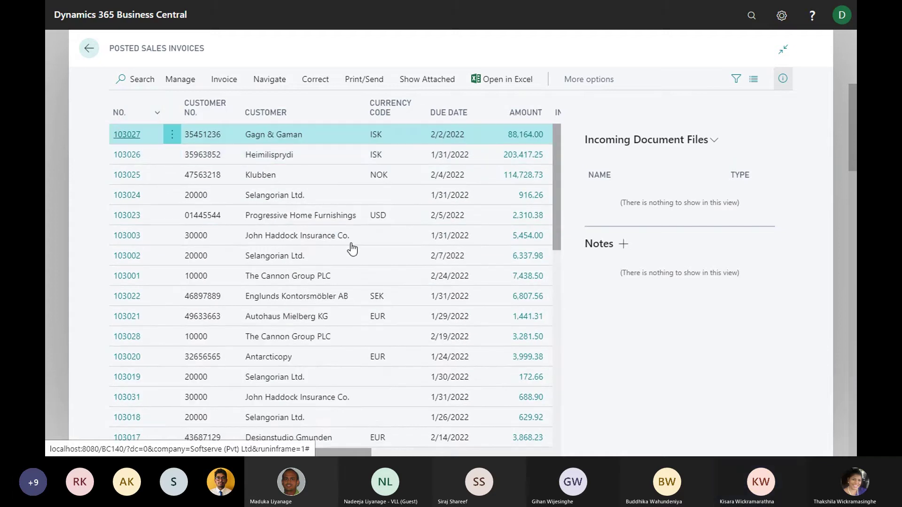
{"action": "scroll", "coordinate": [338, 241], "scroll_direction": "down", "scroll_amount": 8}
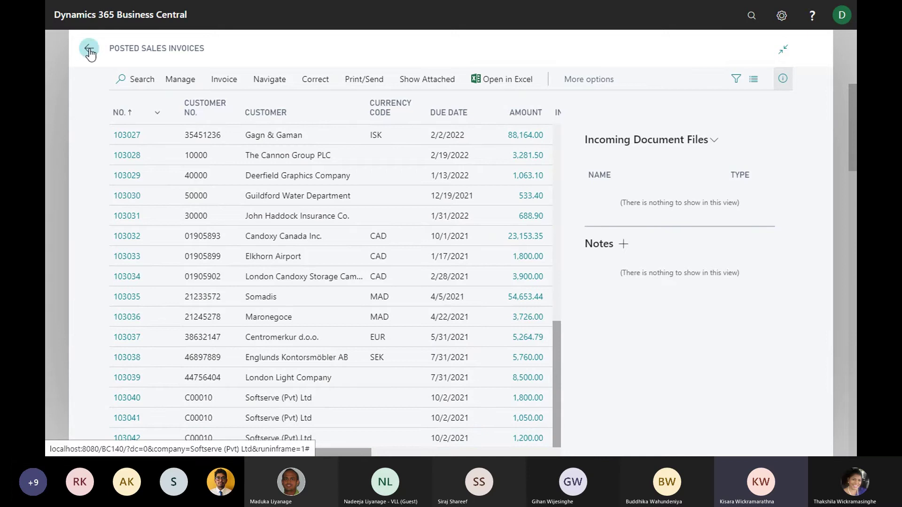
{"action": "left_click", "coordinate": [752, 18]}
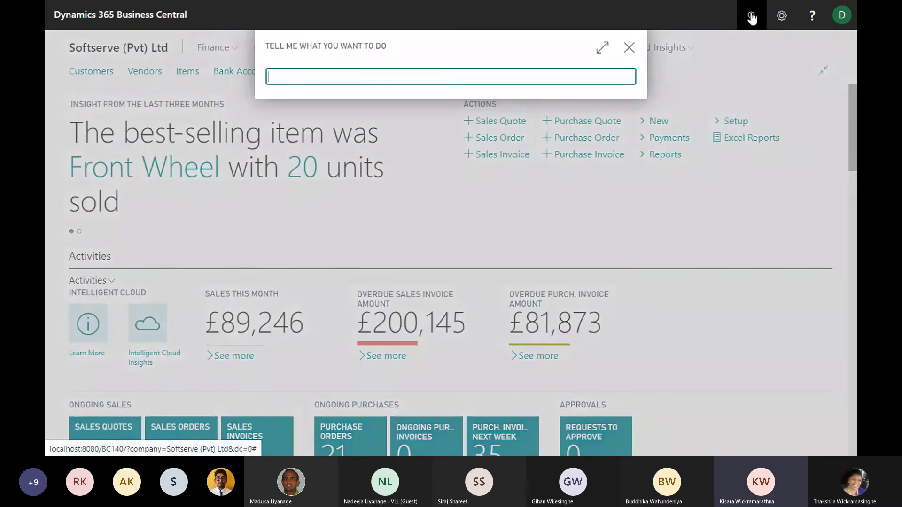
Open Posted Sales Shipments from a 'posted' search, sort by No., browse, and go back home
{"action": "type", "text": "posted sales"}
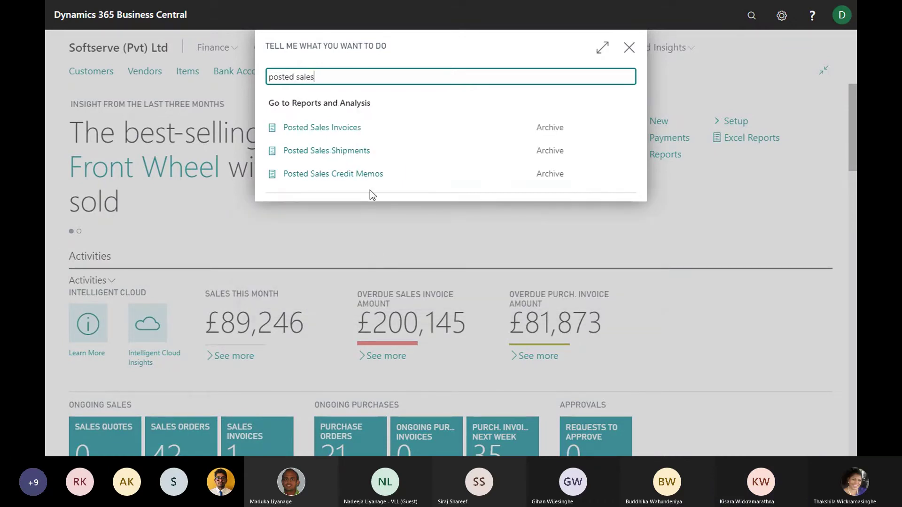
{"action": "left_click", "coordinate": [275, 150]}
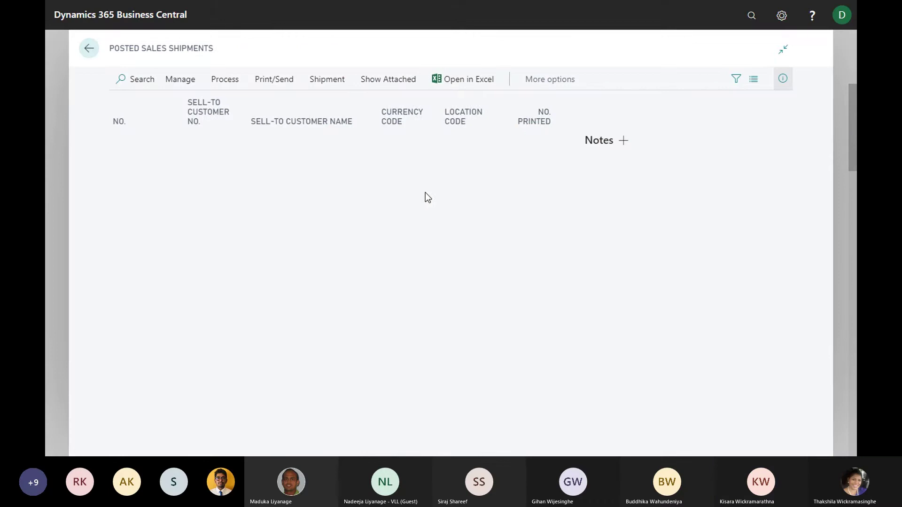
{"action": "left_click", "coordinate": [117, 122]}
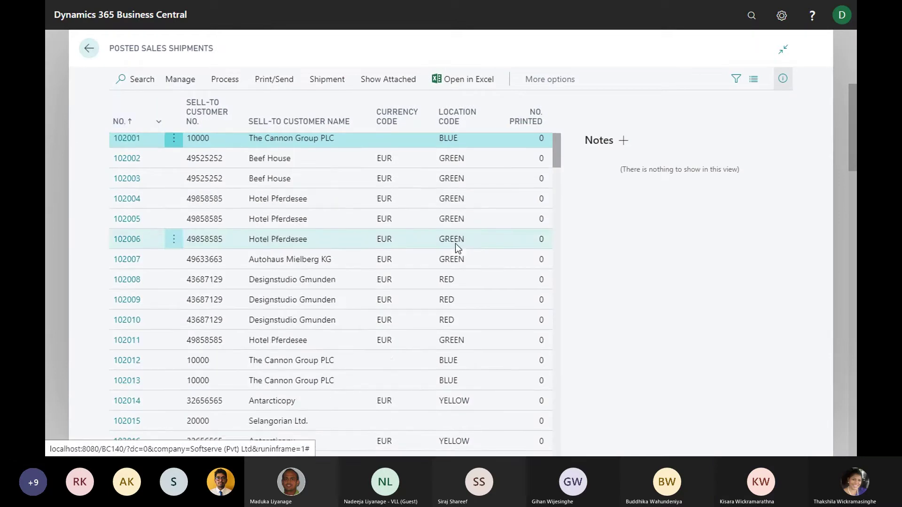
{"action": "scroll", "coordinate": [455, 242], "scroll_direction": "down", "scroll_amount": 15}
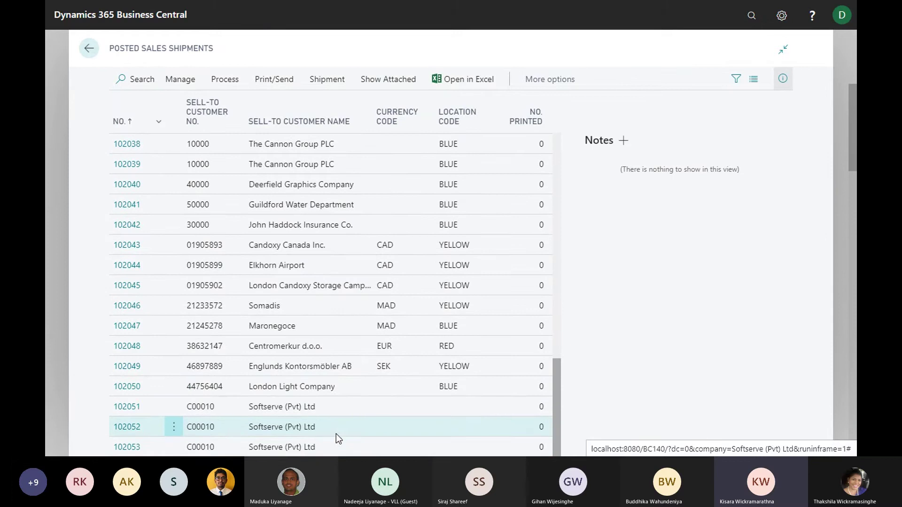
{"action": "left_click", "coordinate": [89, 48]}
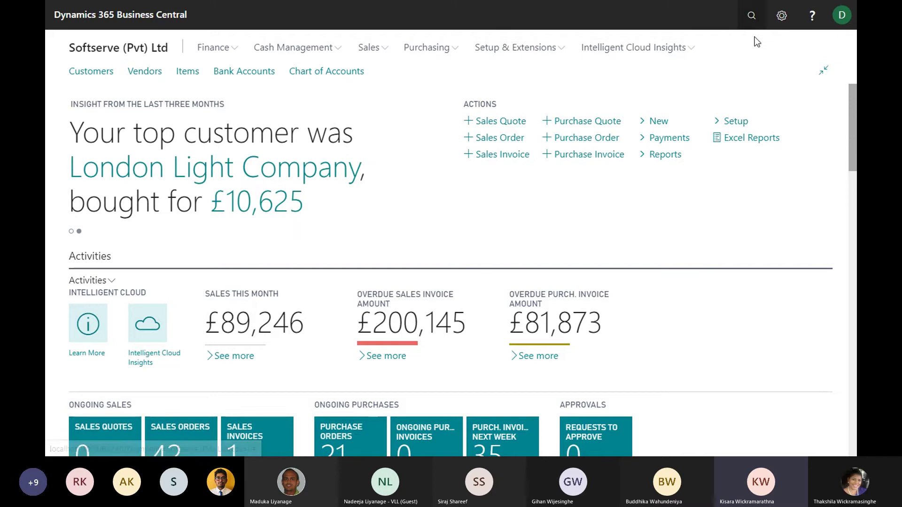
Search 'sales in' and open the Sales Invoices list
{"action": "left_click", "coordinate": [752, 16]}
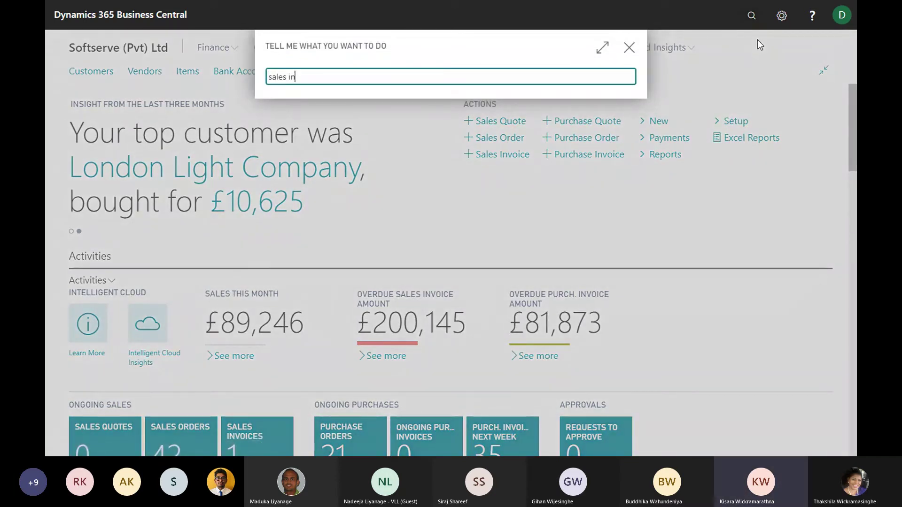
{"action": "type", "text": "sales in"}
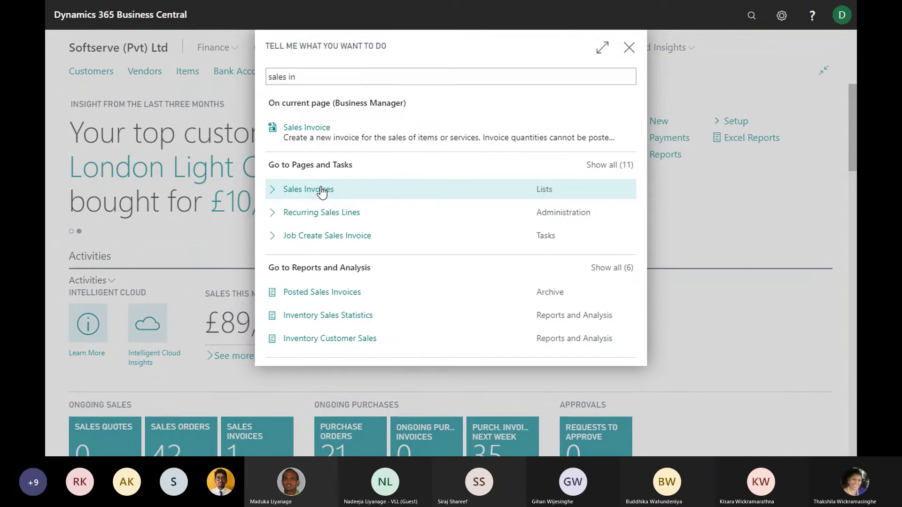
{"action": "left_click", "coordinate": [322, 190]}
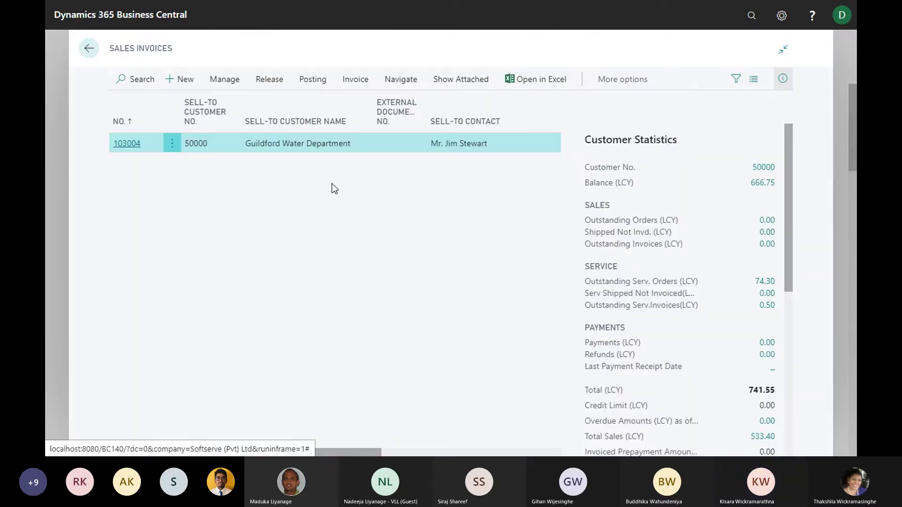
Create sales invoice 1013 for customer Softserve (Pvt) Ltd and review its auto-filled General and Invoice Details
{"action": "left_click", "coordinate": [187, 79]}
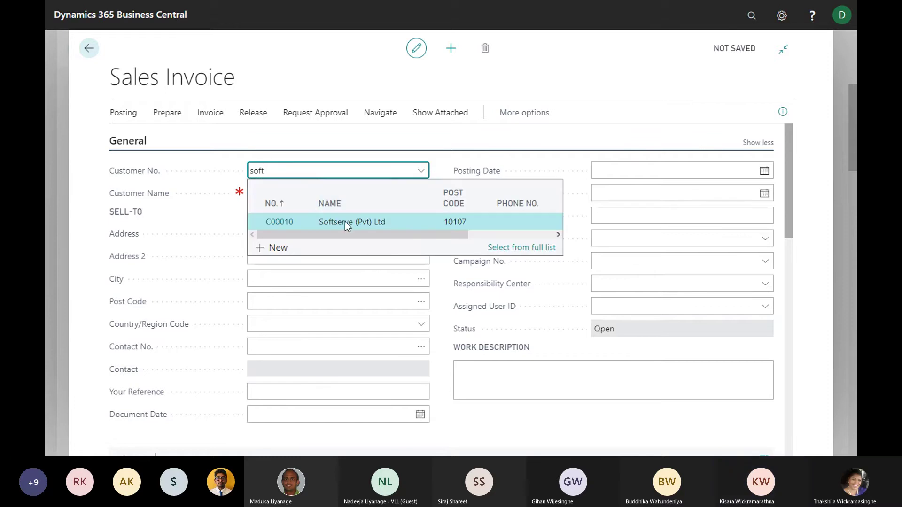
{"action": "left_click", "coordinate": [347, 223]}
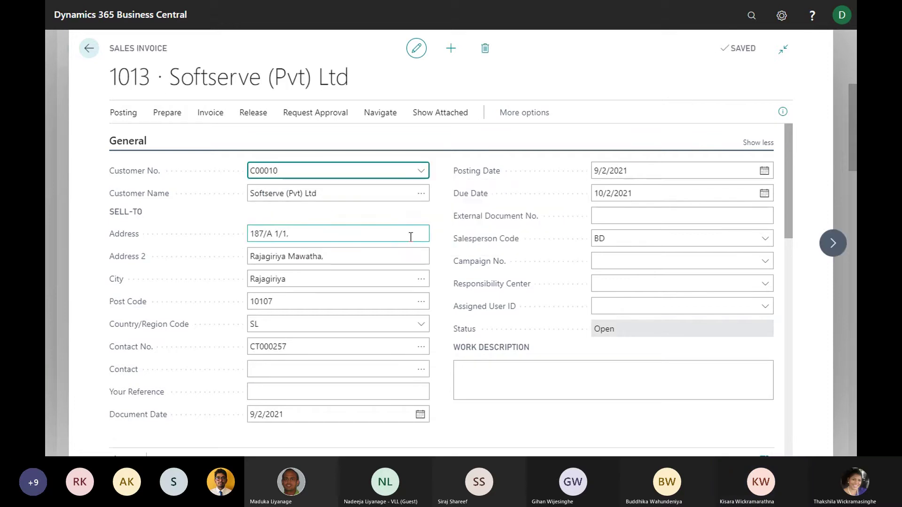
{"action": "scroll", "coordinate": [356, 245], "scroll_direction": "down", "scroll_amount": 1}
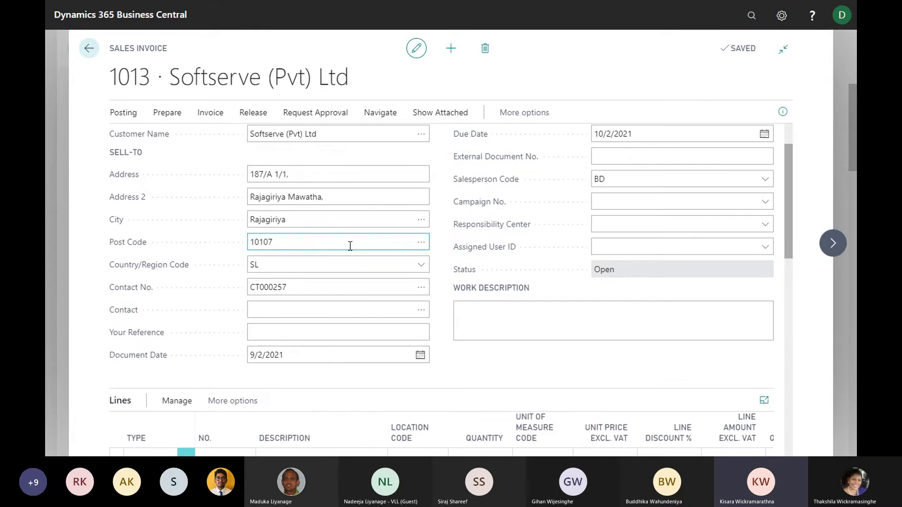
{"action": "scroll", "coordinate": [286, 202], "scroll_direction": "up", "scroll_amount": 1}
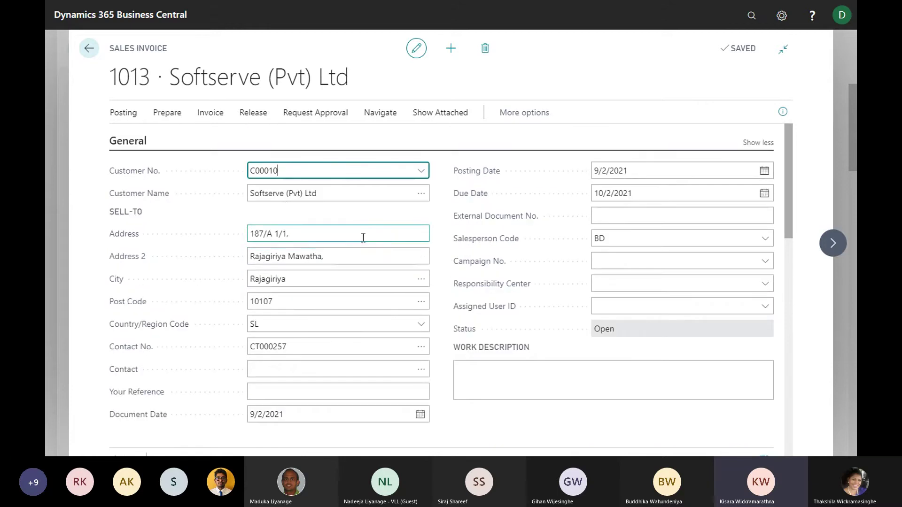
{"action": "scroll", "coordinate": [343, 240], "scroll_direction": "down", "scroll_amount": 5}
{"action": "scroll", "coordinate": [338, 245], "scroll_direction": "up", "scroll_amount": 1}
{"action": "scroll", "coordinate": [332, 236], "scroll_direction": "down", "scroll_amount": 2}
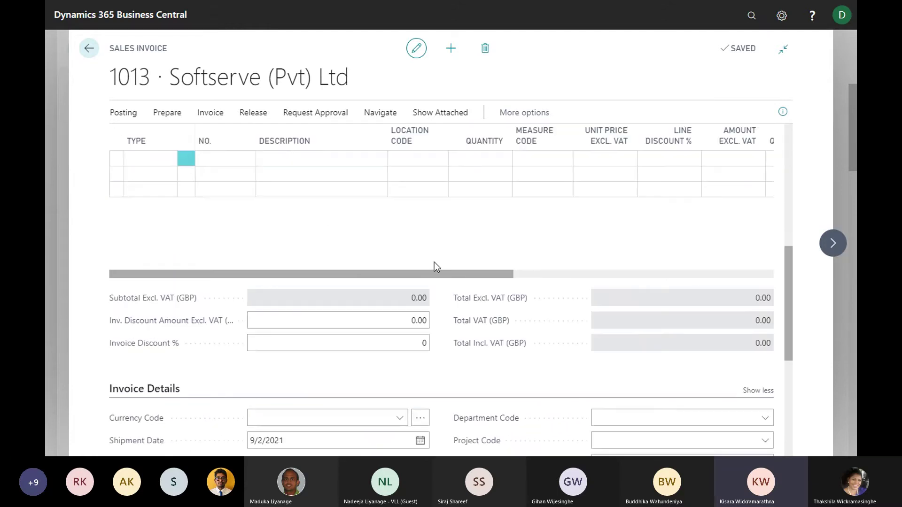
{"action": "scroll", "coordinate": [376, 270], "scroll_direction": "down", "scroll_amount": 5}
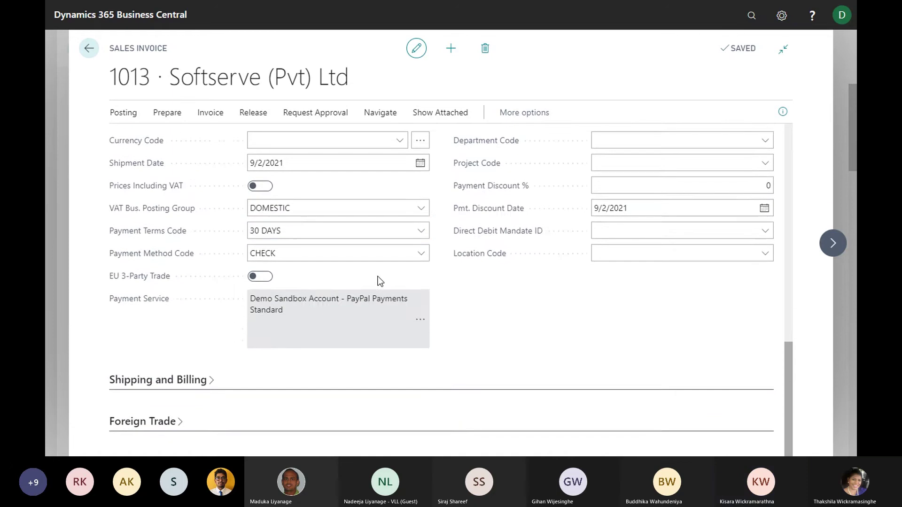
{"action": "scroll", "coordinate": [379, 277], "scroll_direction": "up", "scroll_amount": 3}
{"action": "scroll", "coordinate": [377, 278], "scroll_direction": "up", "scroll_amount": 3}
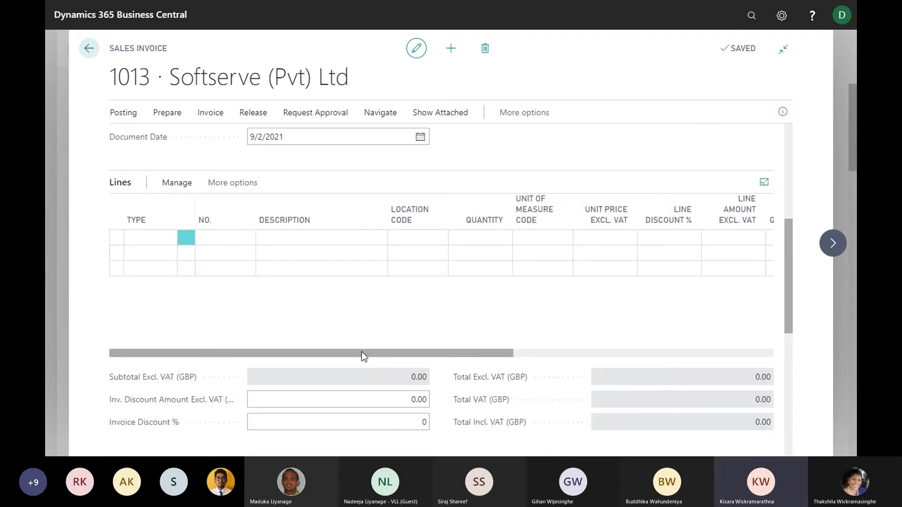
Make the first invoice line a G/L Account line for account 6492 Other Services
{"action": "left_click", "coordinate": [162, 246]}
{"action": "left_click", "coordinate": [161, 244]}
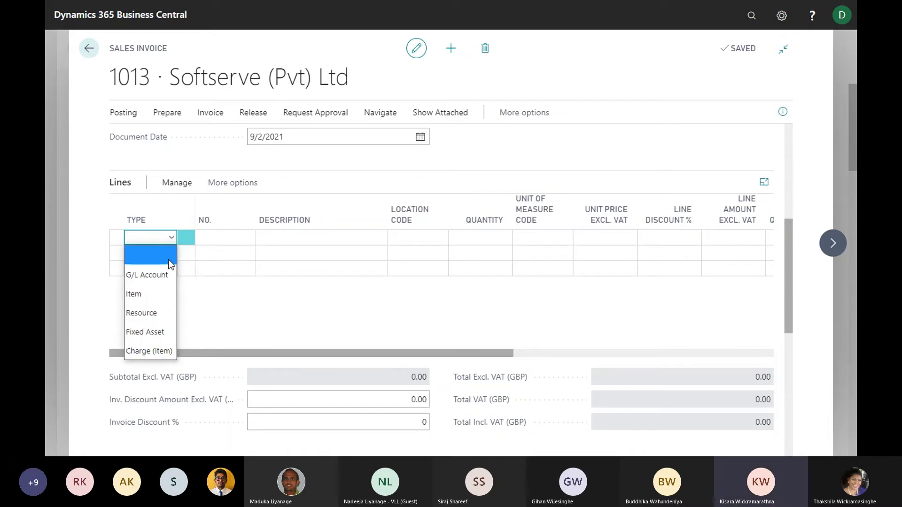
{"action": "left_click", "coordinate": [151, 277]}
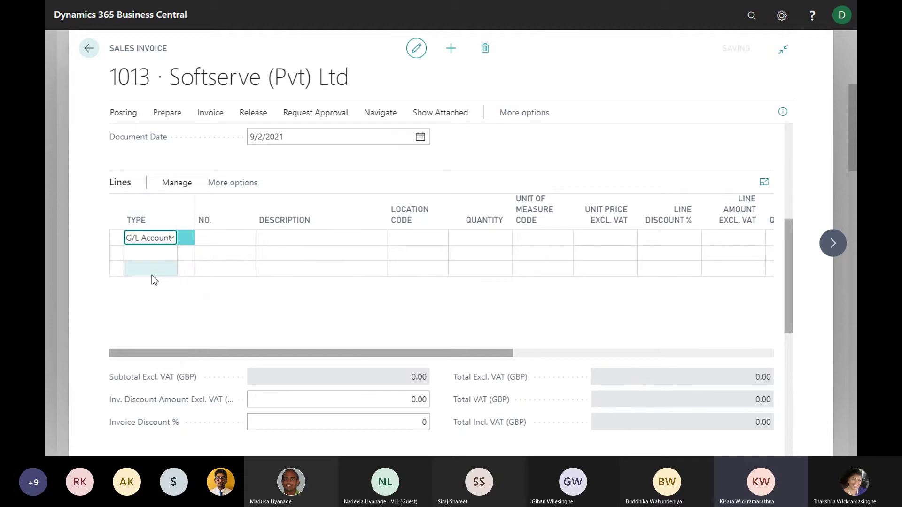
{"action": "left_click", "coordinate": [227, 242]}
{"action": "left_click", "coordinate": [249, 240]}
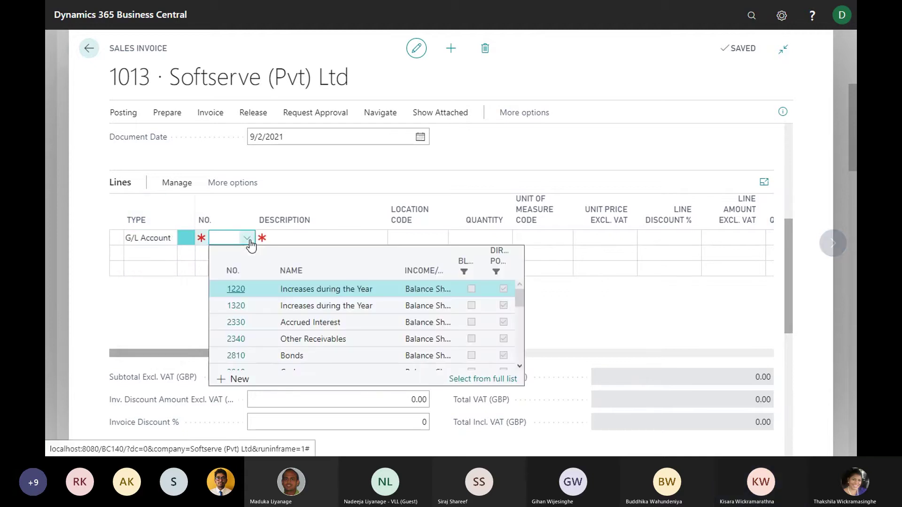
{"action": "type", "text": "other"}
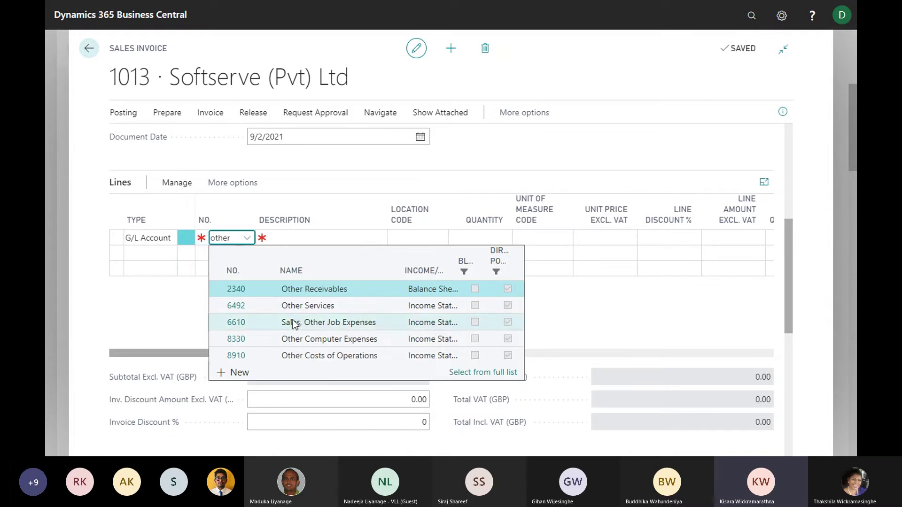
{"action": "left_click", "coordinate": [314, 307]}
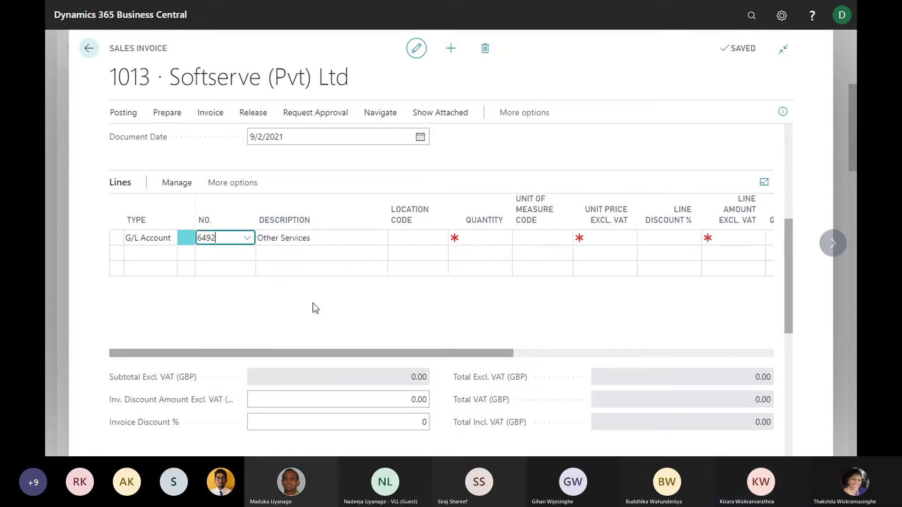
Enter quantity 1 and unit price 500 on the Other Services line
{"action": "key", "text": "Tab"}
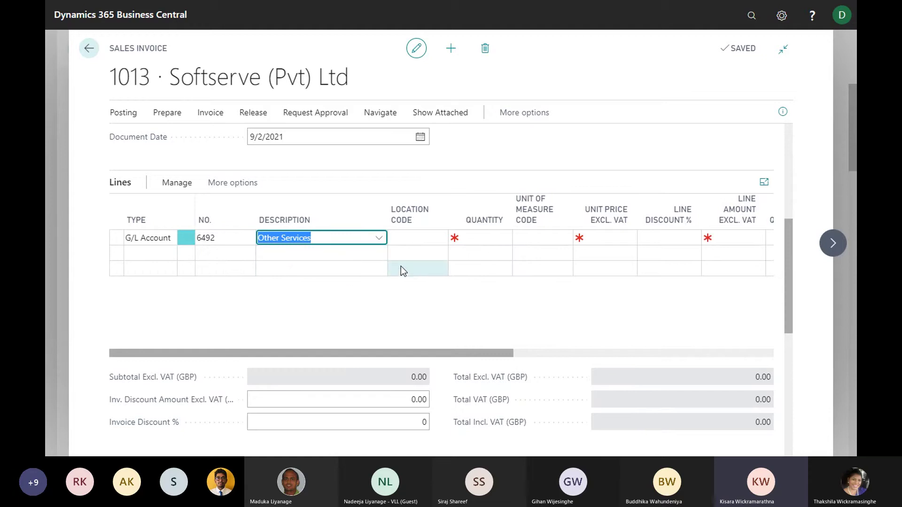
{"action": "key", "text": "Tab"}
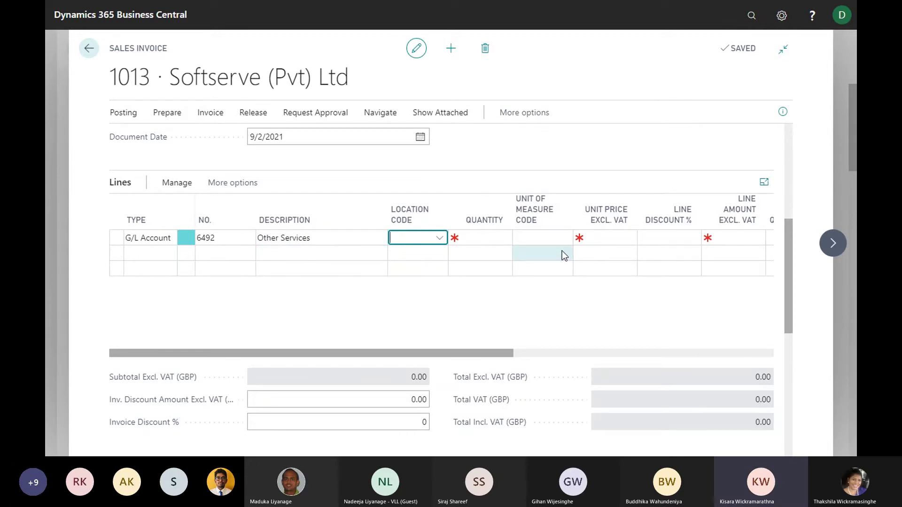
{"action": "key", "text": "Tab"}
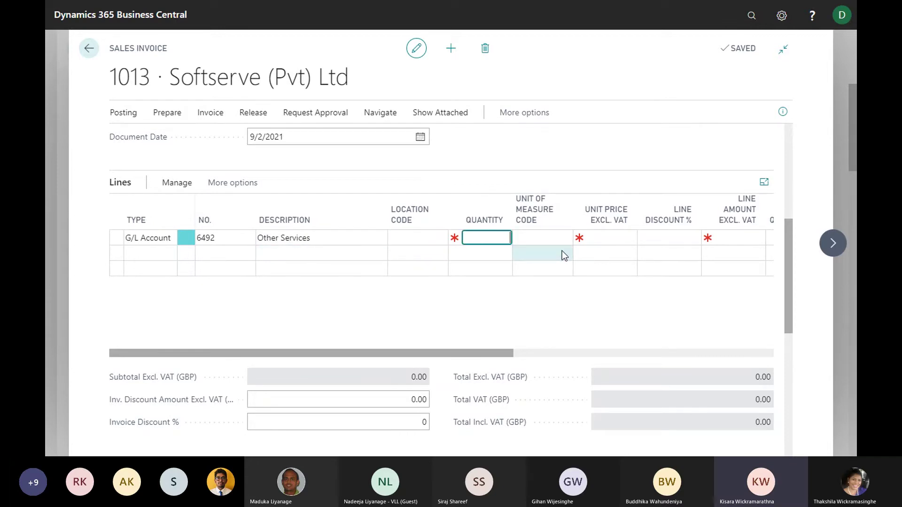
{"action": "type", "text": "1"}
{"action": "key", "text": "Tab"}
{"action": "key", "text": "Tab"}
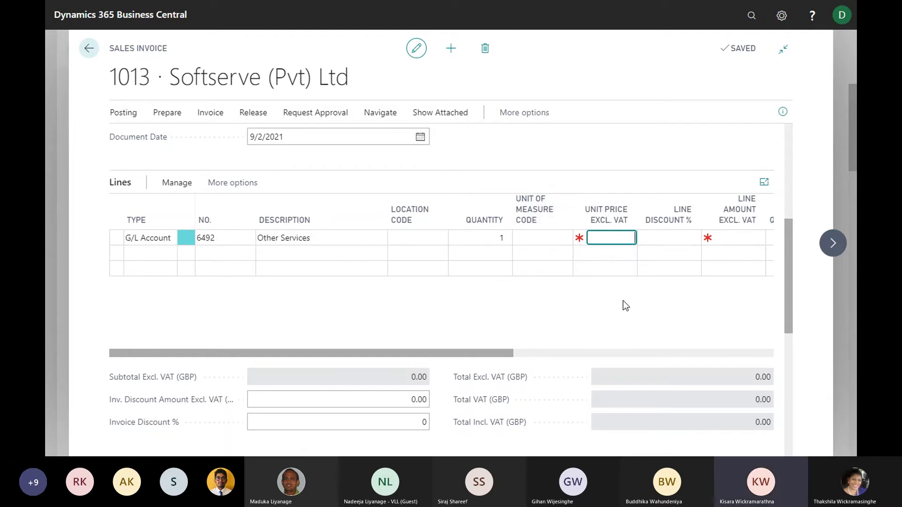
{"action": "type", "text": "500"}
{"action": "key", "text": "Tab"}
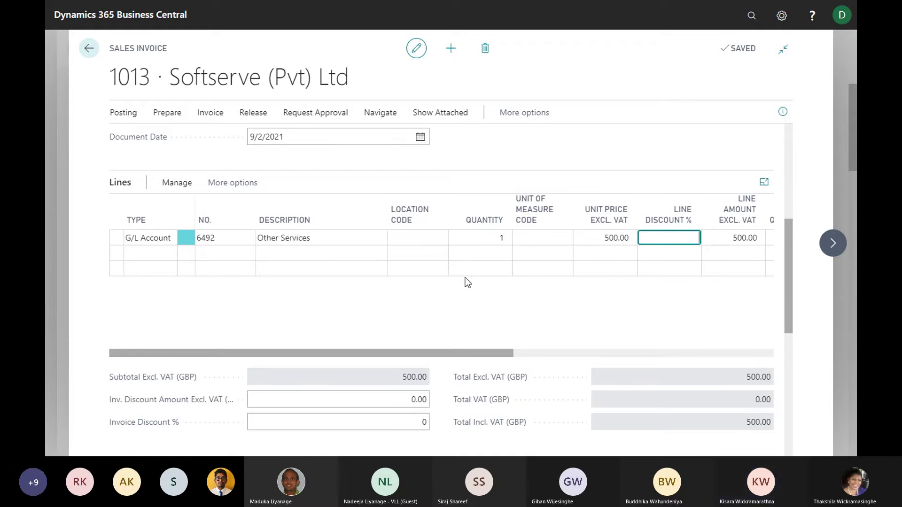
Set invoice 1013's Payment Method Code from CHECK to GIRO using the full list
{"action": "scroll", "coordinate": [479, 291], "scroll_direction": "down", "scroll_amount": 8}
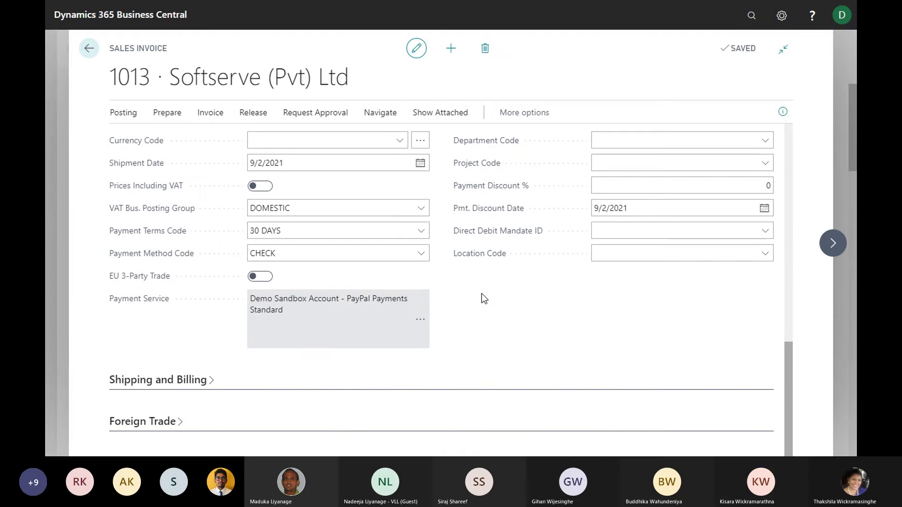
{"action": "scroll", "coordinate": [483, 296], "scroll_direction": "up", "scroll_amount": 4}
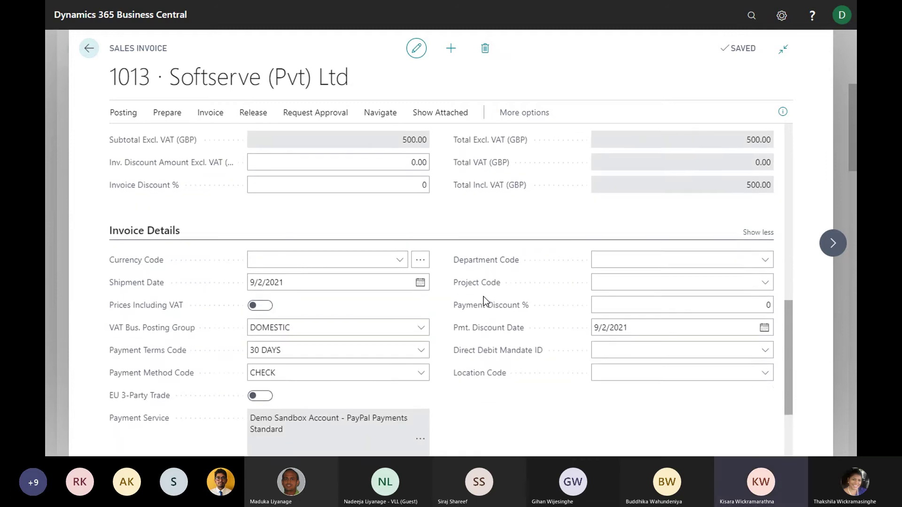
{"action": "scroll", "coordinate": [485, 298], "scroll_direction": "down", "scroll_amount": 5}
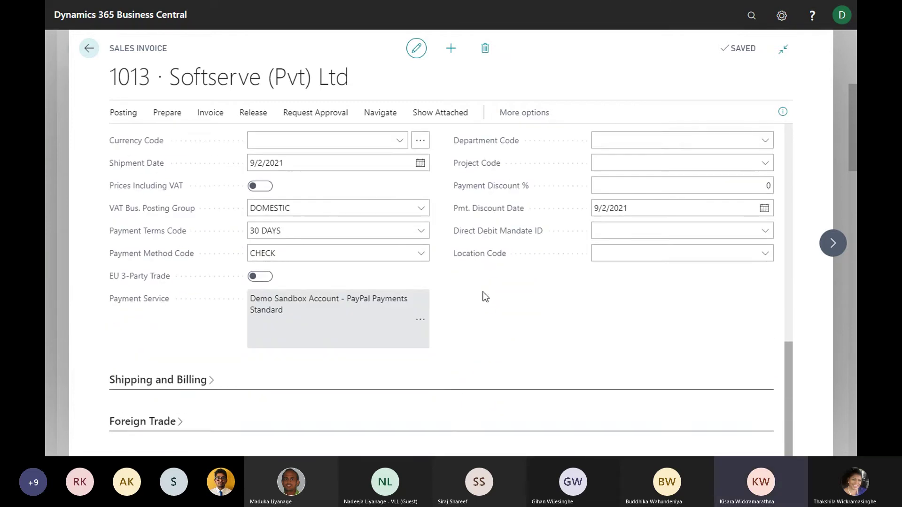
{"action": "scroll", "coordinate": [485, 297], "scroll_direction": "up", "scroll_amount": 1}
{"action": "mouse_move", "coordinate": [485, 296]}
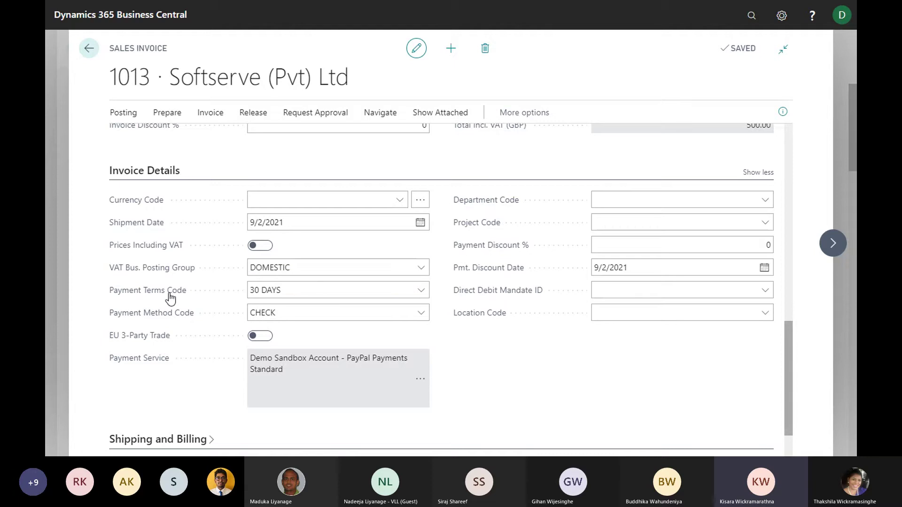
{"action": "mouse_move", "coordinate": [179, 315]}
{"action": "left_click", "coordinate": [425, 313]}
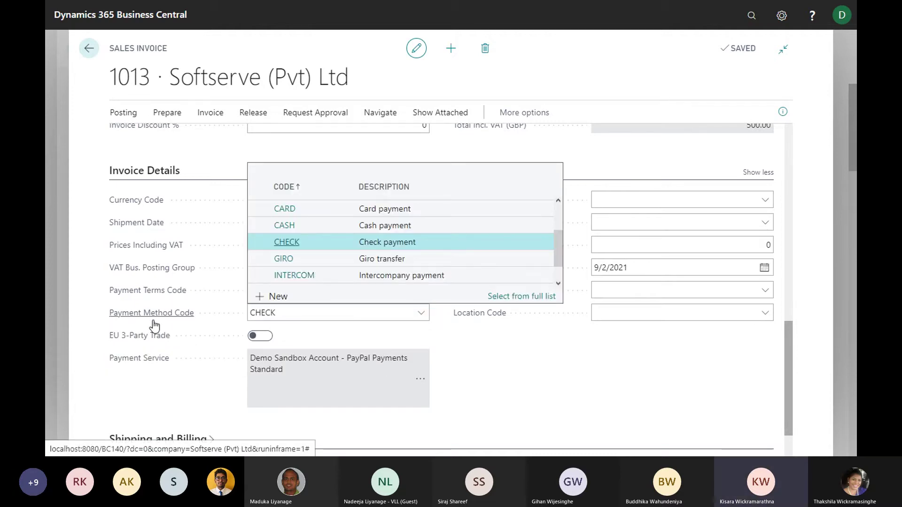
{"action": "left_click", "coordinate": [520, 296]}
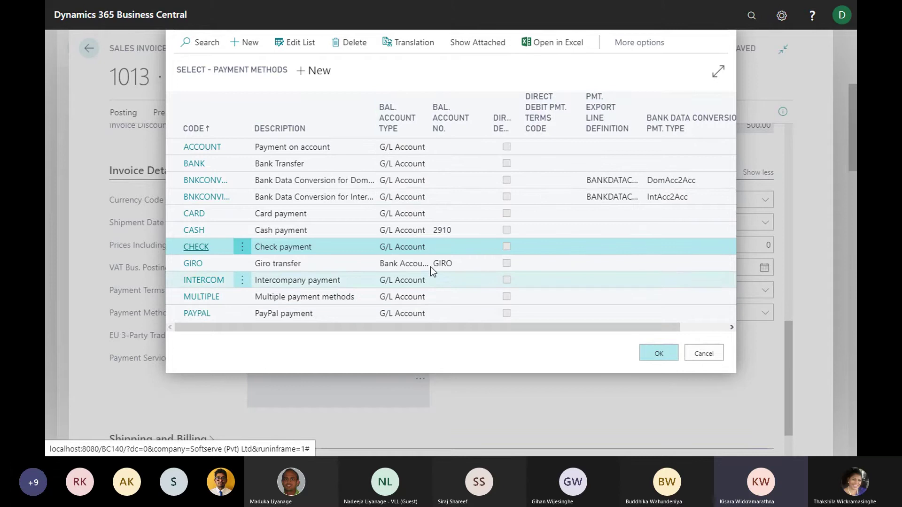
{"action": "left_click", "coordinate": [406, 264]}
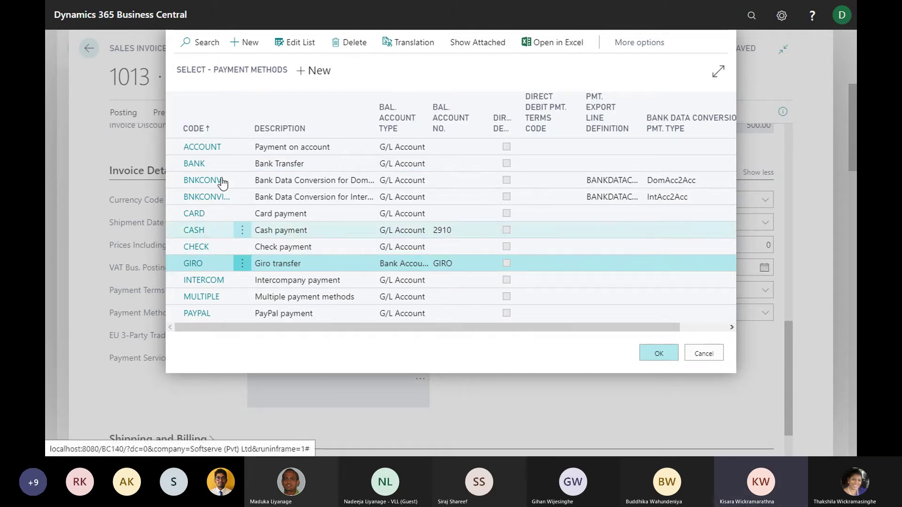
{"action": "left_click", "coordinate": [658, 355]}
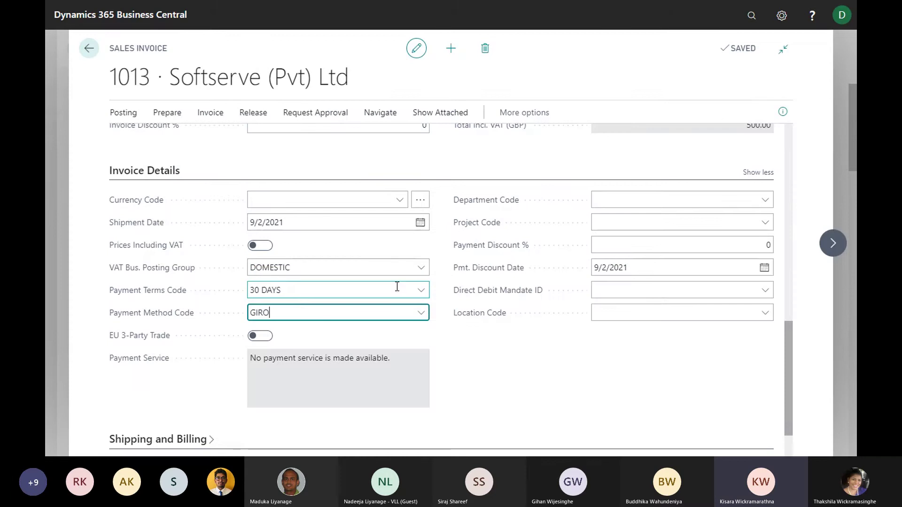
Post Softserve invoice 1013 as posted invoice 103043, declining to open the posted copy
{"action": "left_click", "coordinate": [401, 288]}
{"action": "scroll", "coordinate": [512, 303], "scroll_direction": "down", "scroll_amount": 1}
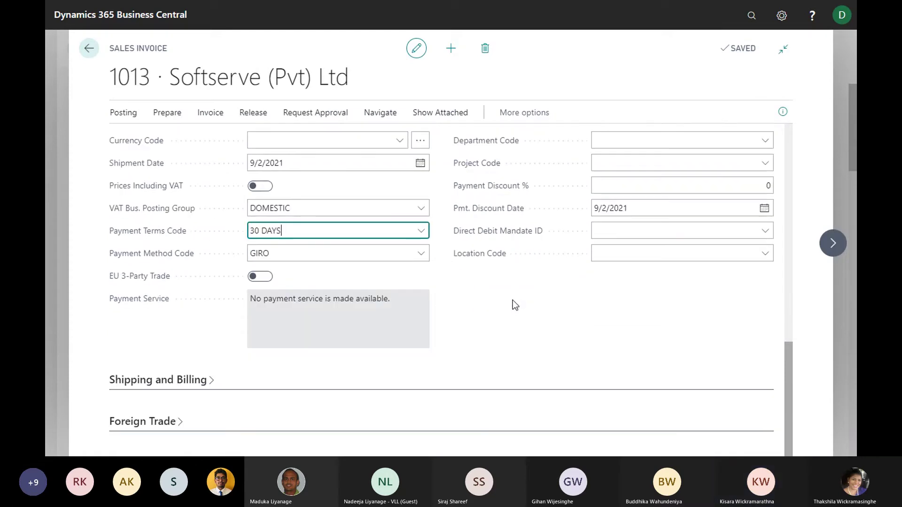
{"action": "scroll", "coordinate": [513, 303], "scroll_direction": "up", "scroll_amount": 4}
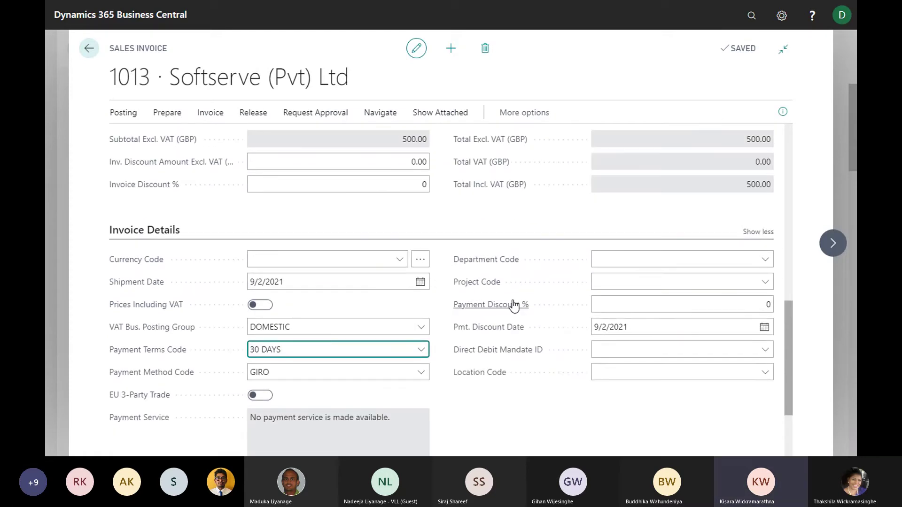
{"action": "scroll", "coordinate": [515, 304], "scroll_direction": "down", "scroll_amount": 2}
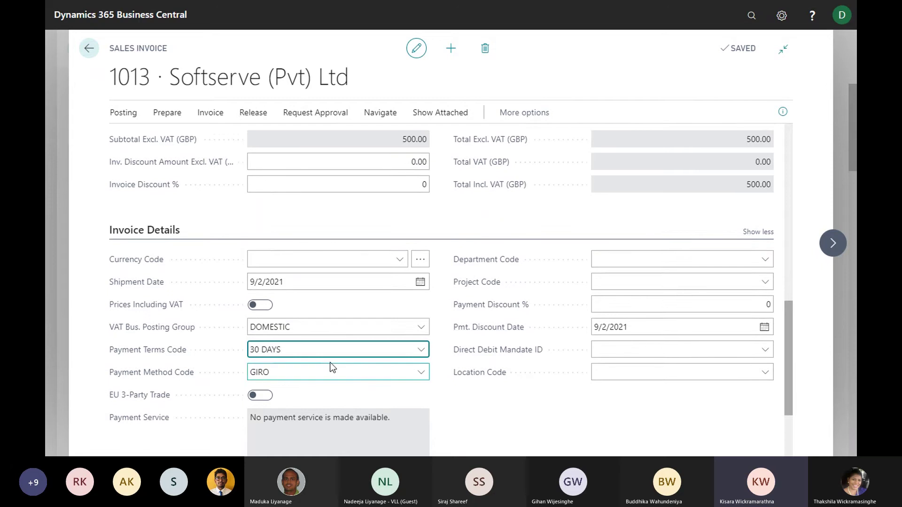
{"action": "scroll", "coordinate": [330, 367], "scroll_direction": "up", "scroll_amount": 1}
{"action": "scroll", "coordinate": [359, 332], "scroll_direction": "up", "scroll_amount": 5}
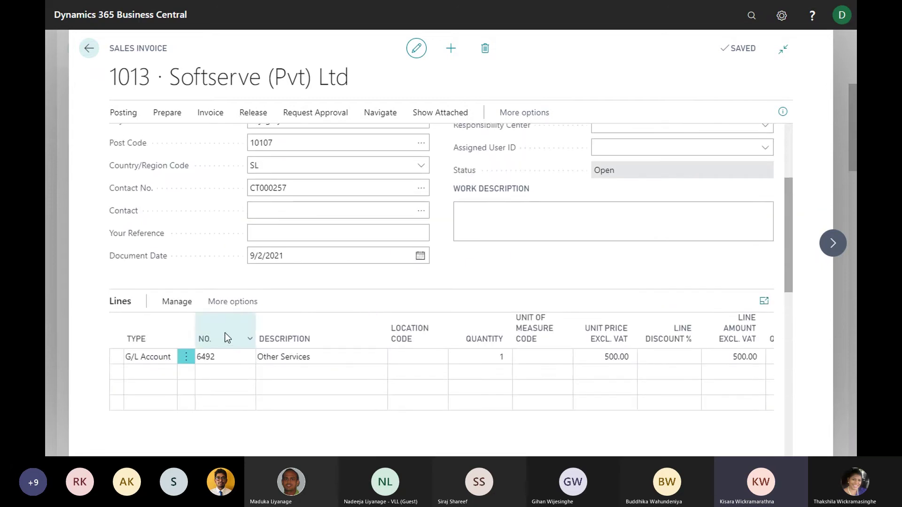
{"action": "scroll", "coordinate": [594, 306], "scroll_direction": "up", "scroll_amount": 3}
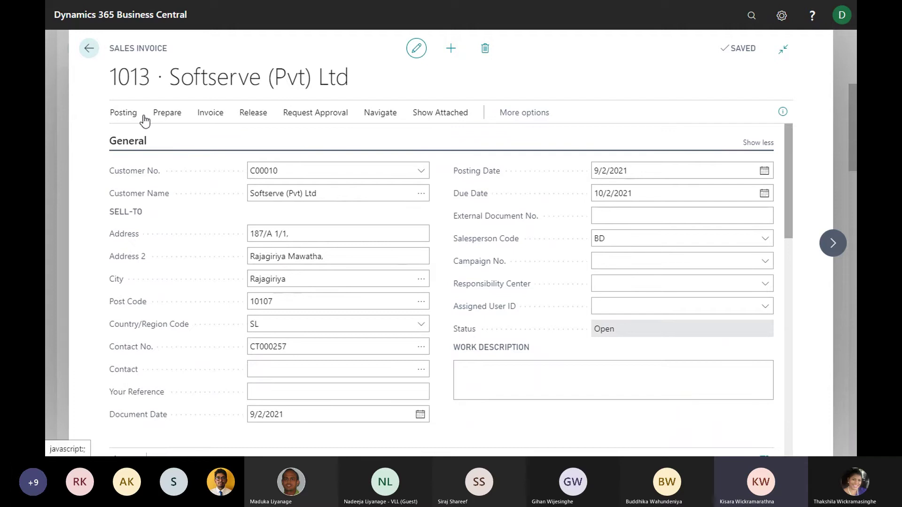
{"action": "left_click", "coordinate": [127, 113]}
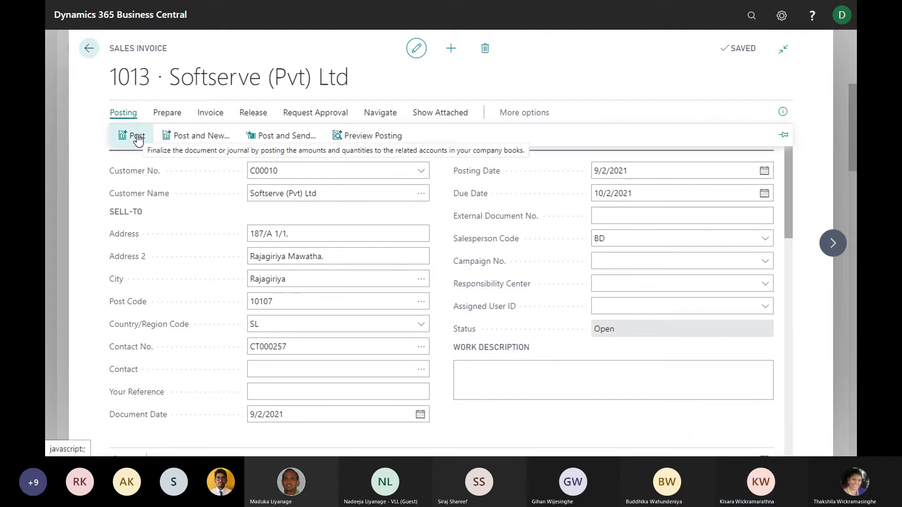
{"action": "left_click", "coordinate": [137, 140]}
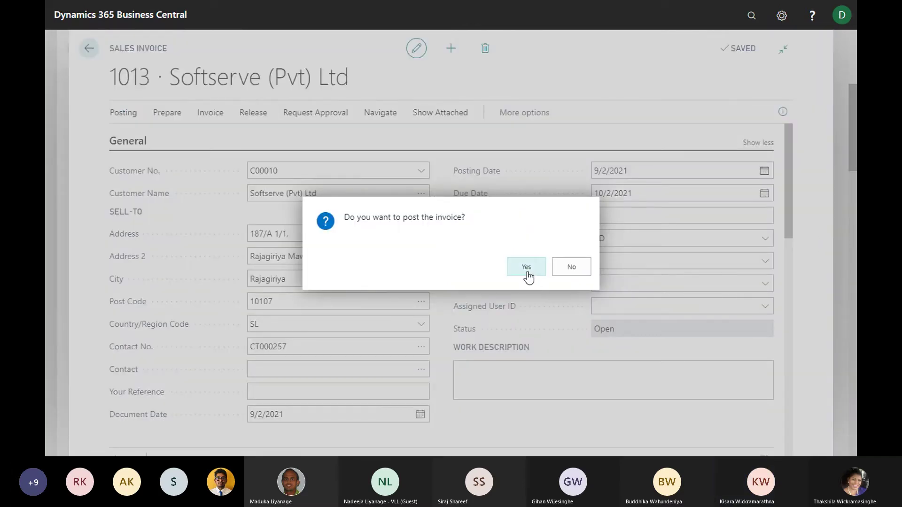
{"action": "left_click", "coordinate": [527, 271]}
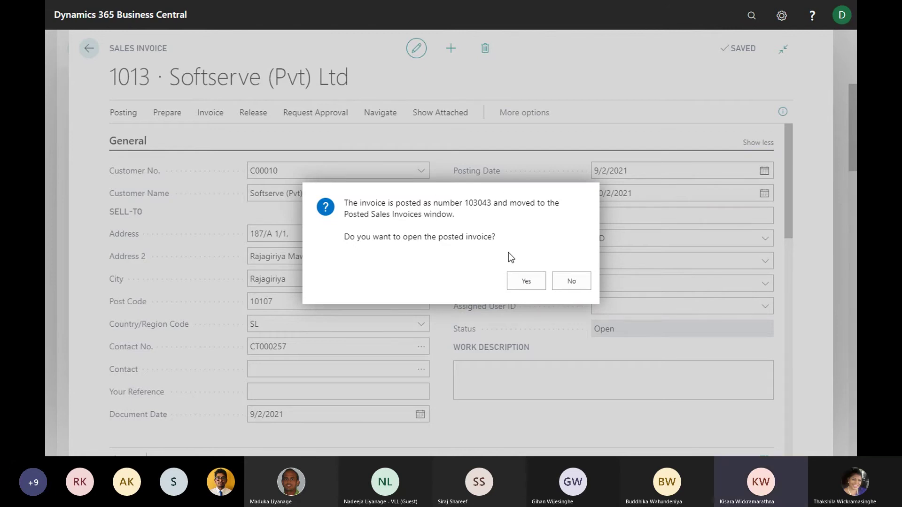
{"action": "left_click", "coordinate": [575, 281]}
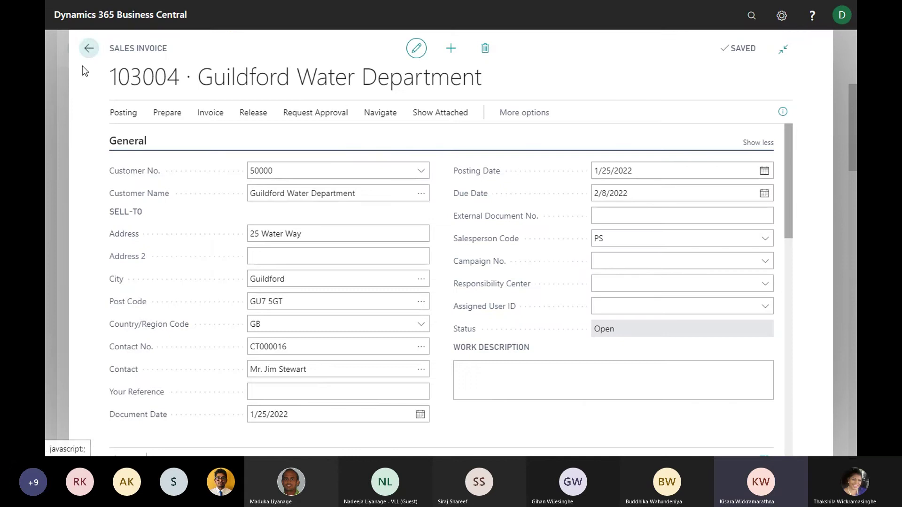
{"action": "left_click", "coordinate": [89, 49]}
Find Bank Accounts via Tell Me and open the GIRO card showing -196,145.00
{"action": "left_click", "coordinate": [92, 57]}
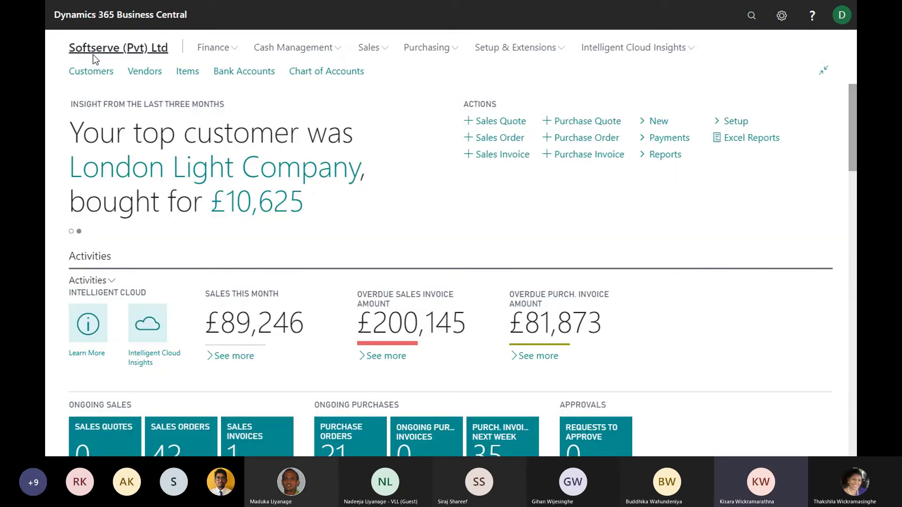
{"action": "left_click", "coordinate": [752, 18]}
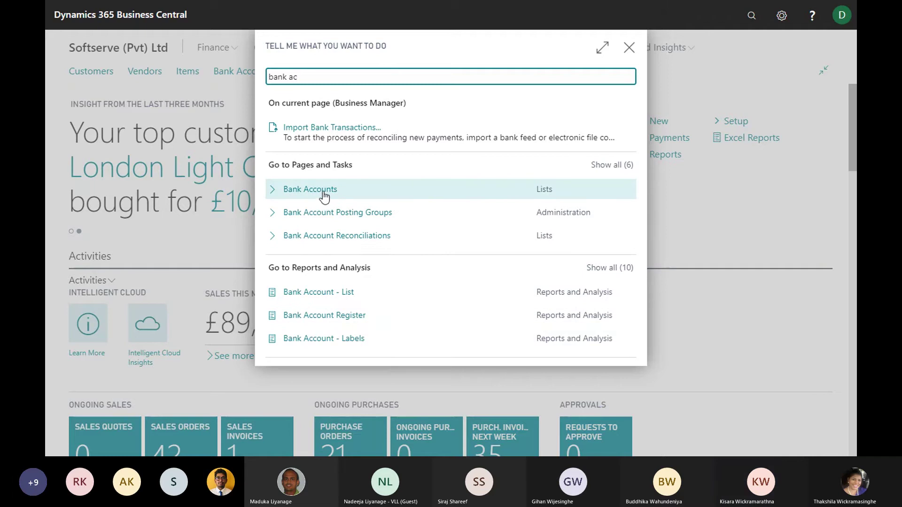
{"action": "left_click", "coordinate": [402, 196]}
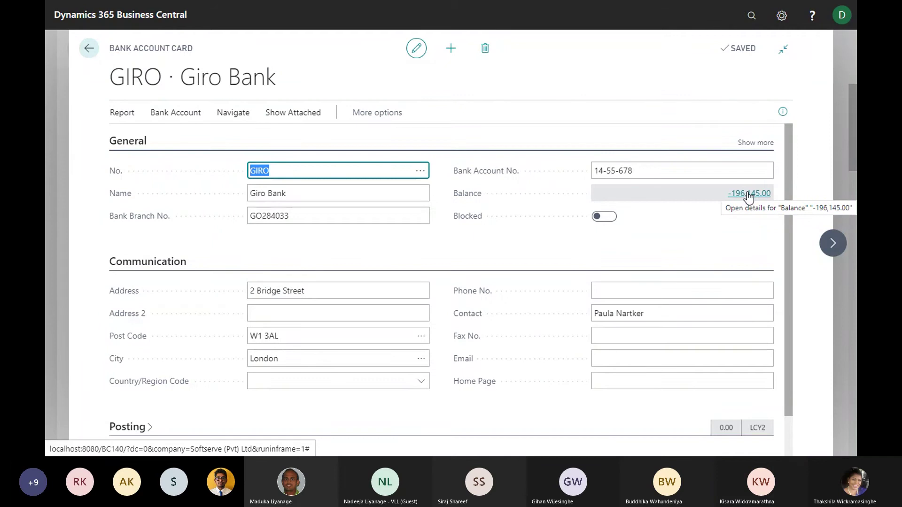
{"action": "key", "text": "alt+Tab"}
{"action": "key", "text": "alt+Tab"}
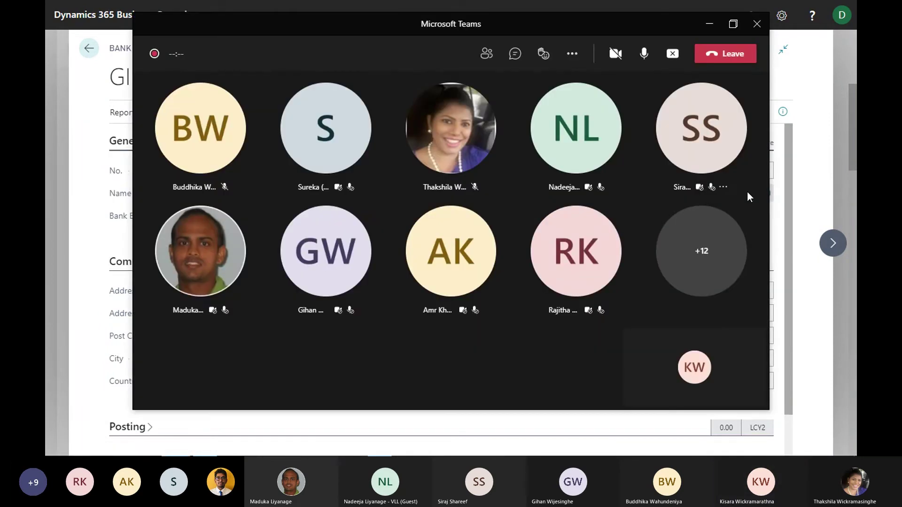
{"action": "left_click", "coordinate": [709, 23]}
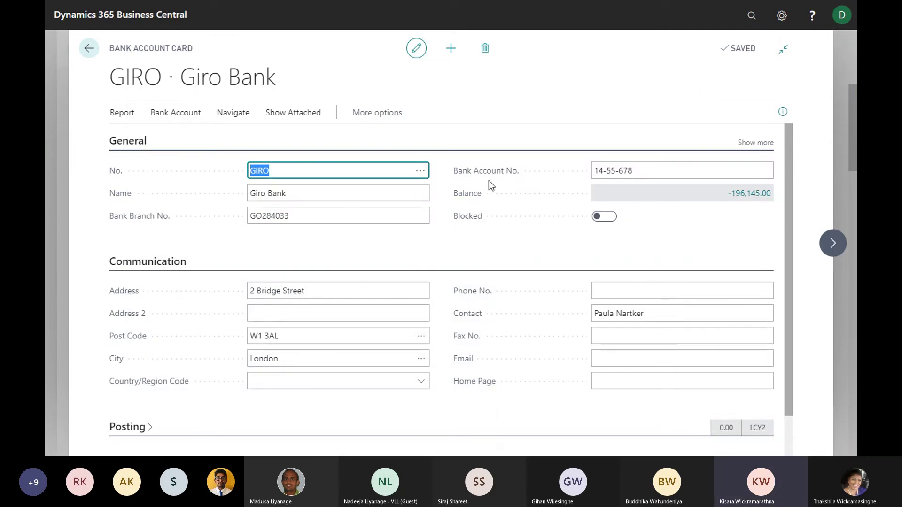
{"action": "left_click", "coordinate": [751, 195]}
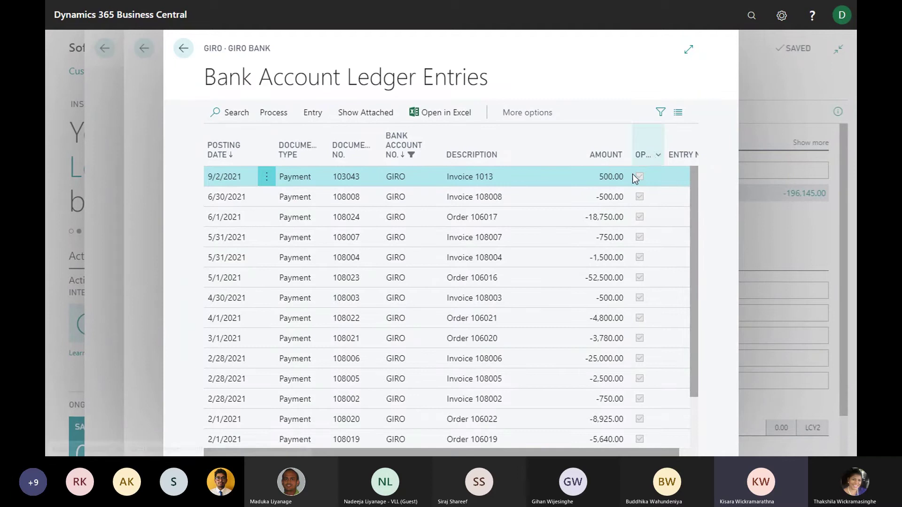
Close the bank ledger entries and go back to the home page
{"action": "left_click", "coordinate": [199, 54]}
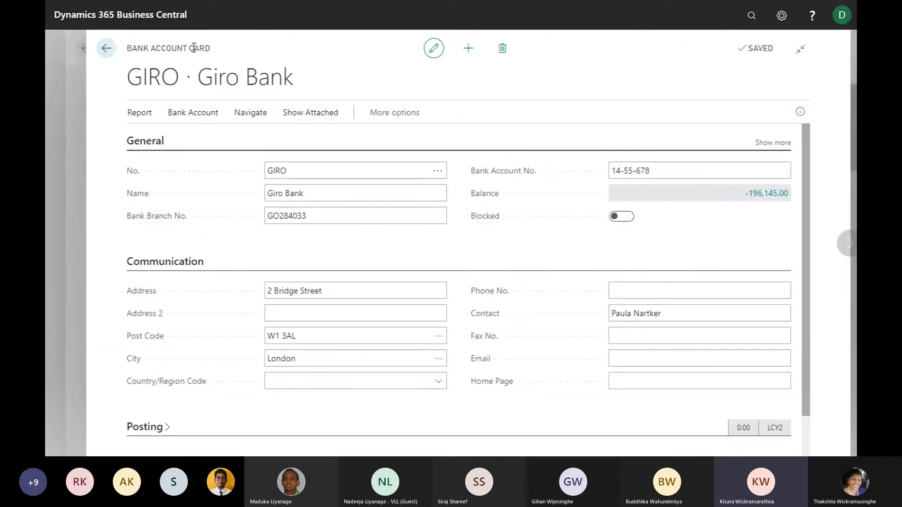
{"action": "left_click", "coordinate": [96, 53]}
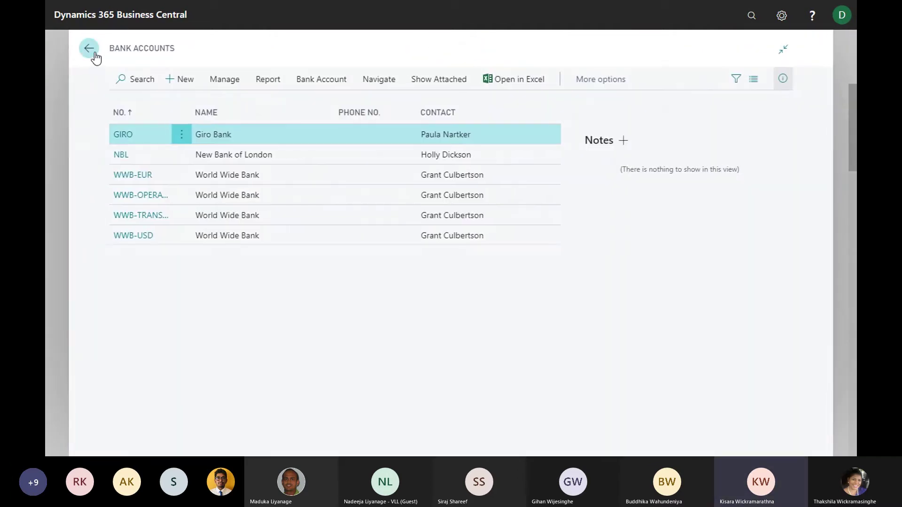
{"action": "left_click", "coordinate": [90, 54]}
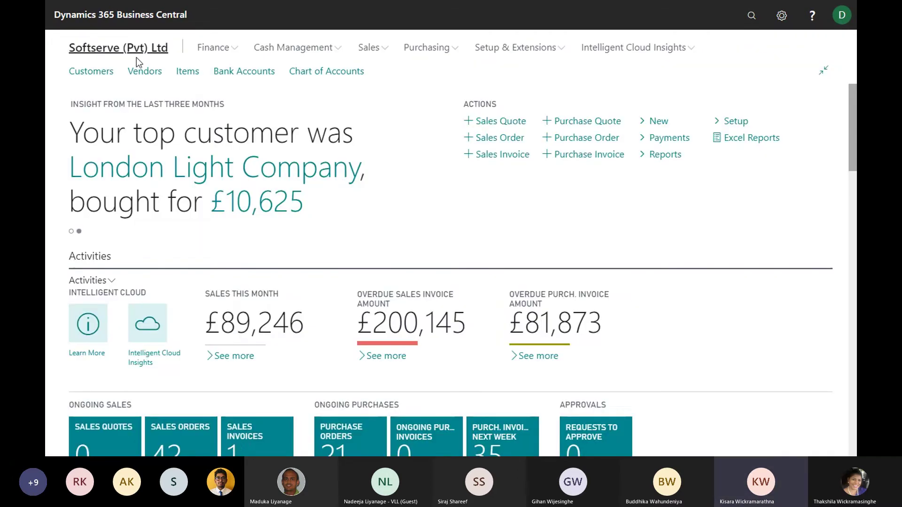
Search 'custo' for the Customers list and open Softserve (Pvt) Ltd, C00010
{"action": "left_click", "coordinate": [744, 21]}
{"action": "type", "text": "custo"}
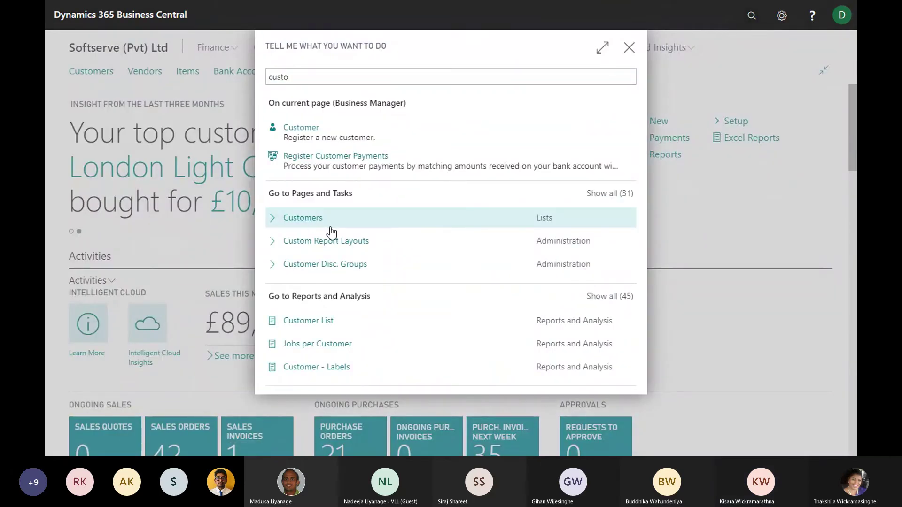
{"action": "left_click", "coordinate": [331, 232]}
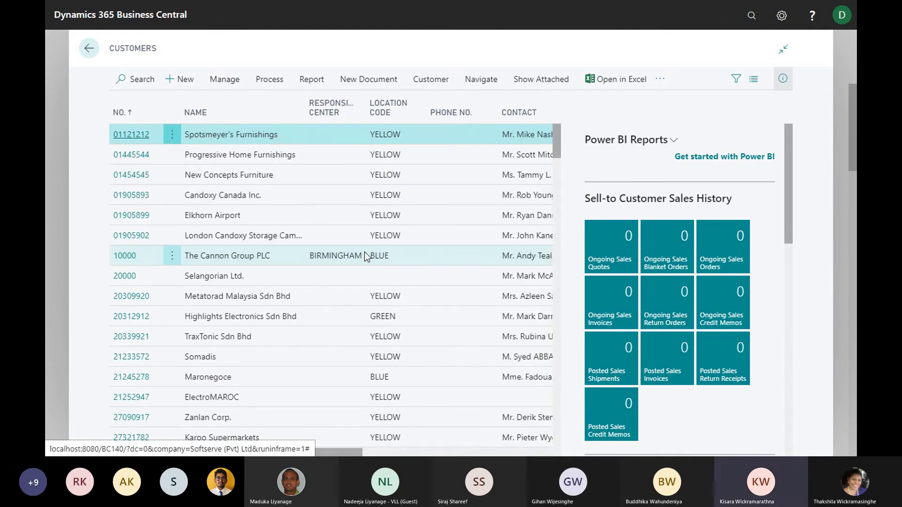
{"action": "scroll", "coordinate": [247, 271], "scroll_direction": "down", "scroll_amount": 5}
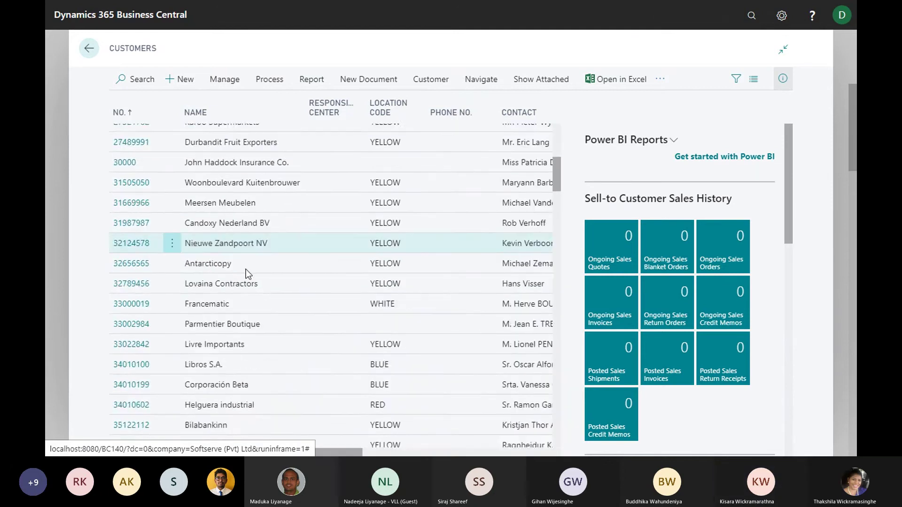
{"action": "scroll", "coordinate": [246, 269], "scroll_direction": "down", "scroll_amount": 10}
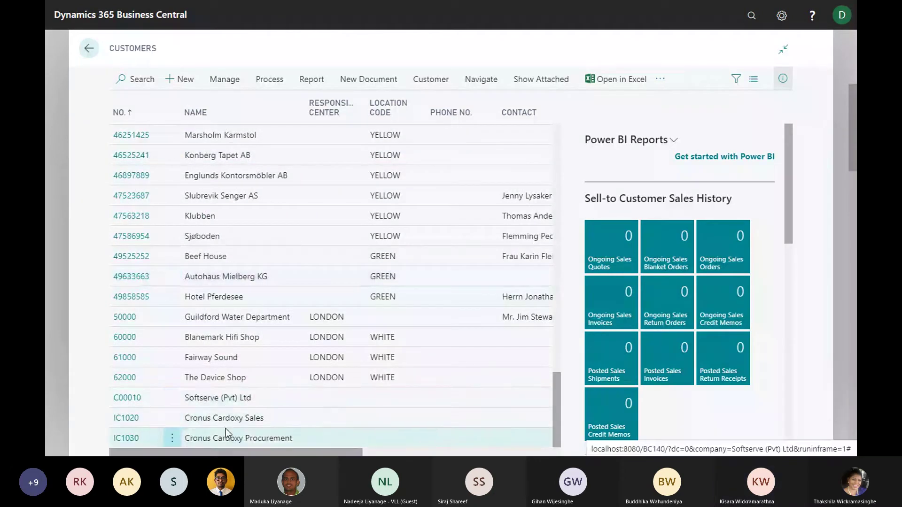
{"action": "left_click", "coordinate": [128, 397]}
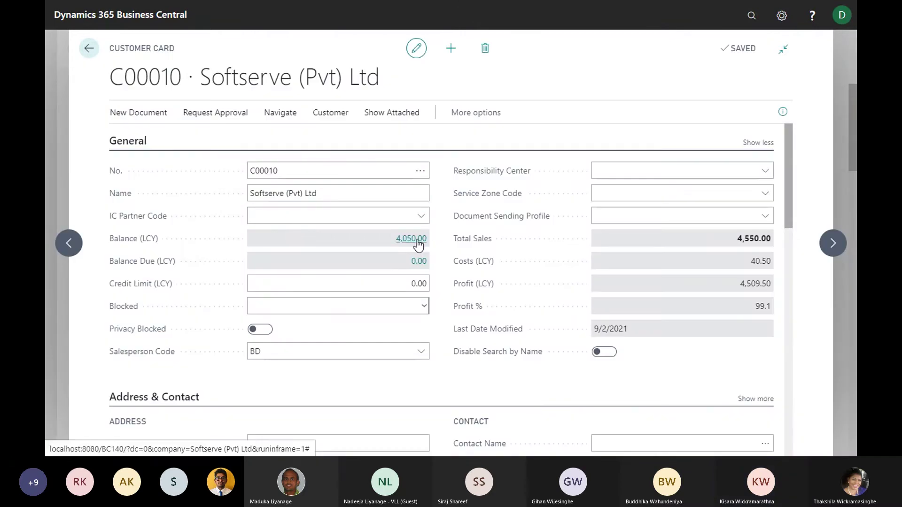
Show all of Softserve's ledger entries, including closed ones, and select invoice 103043
{"action": "left_click", "coordinate": [417, 240]}
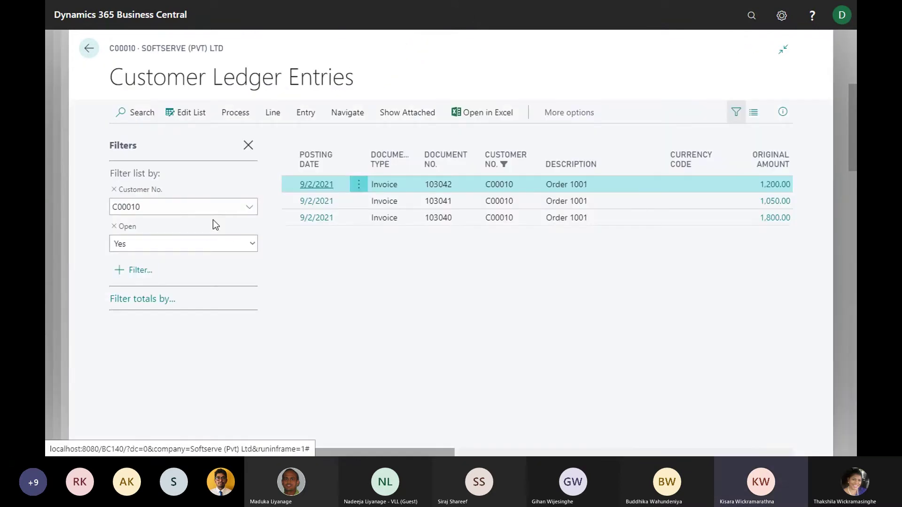
{"action": "left_click", "coordinate": [114, 227]}
{"action": "left_click", "coordinate": [248, 145]}
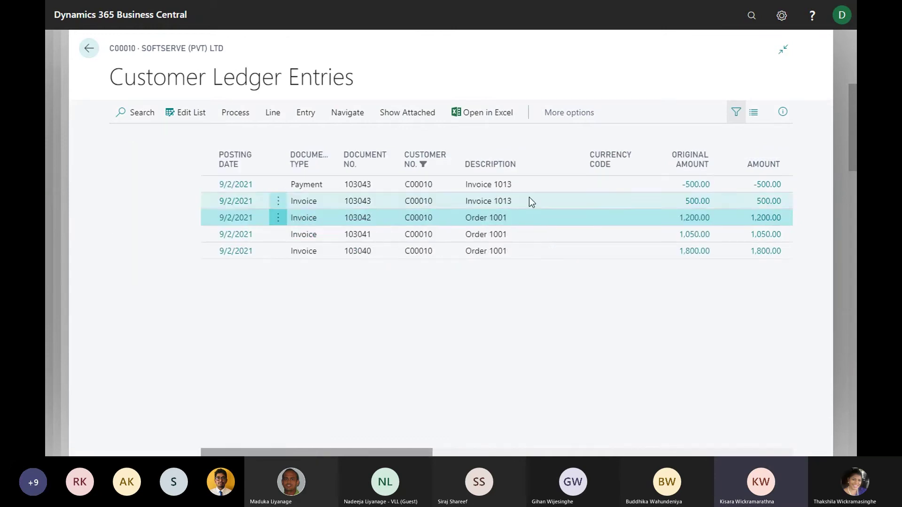
{"action": "left_click", "coordinate": [402, 201]}
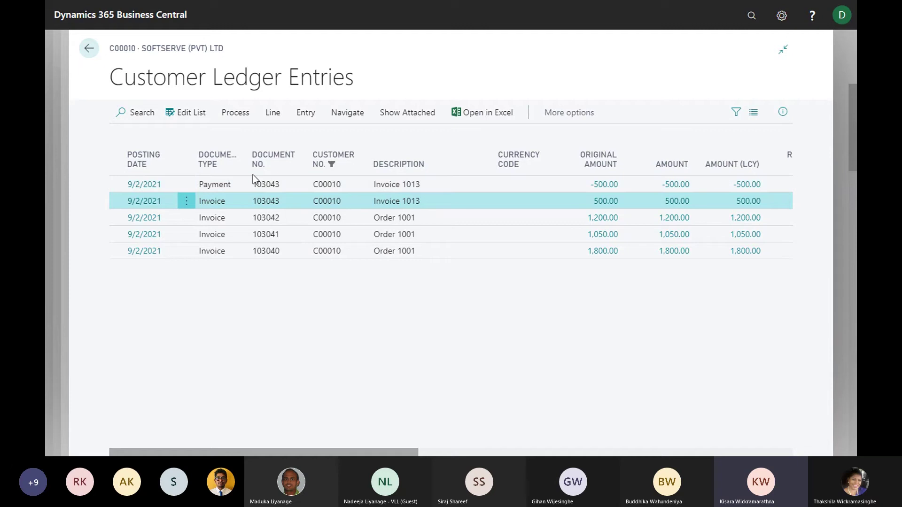
Go back through the customer card and list to the home page
{"action": "left_click", "coordinate": [90, 50]}
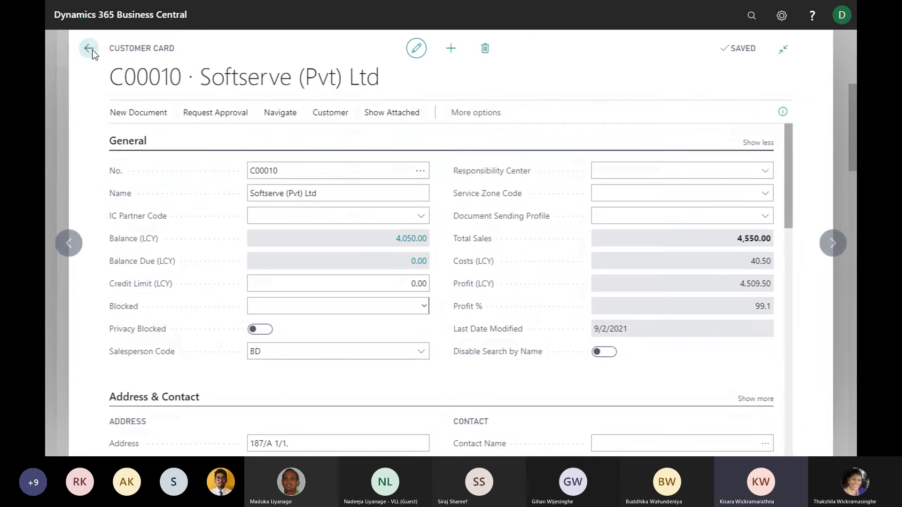
{"action": "left_click", "coordinate": [90, 49]}
{"action": "left_click", "coordinate": [91, 50]}
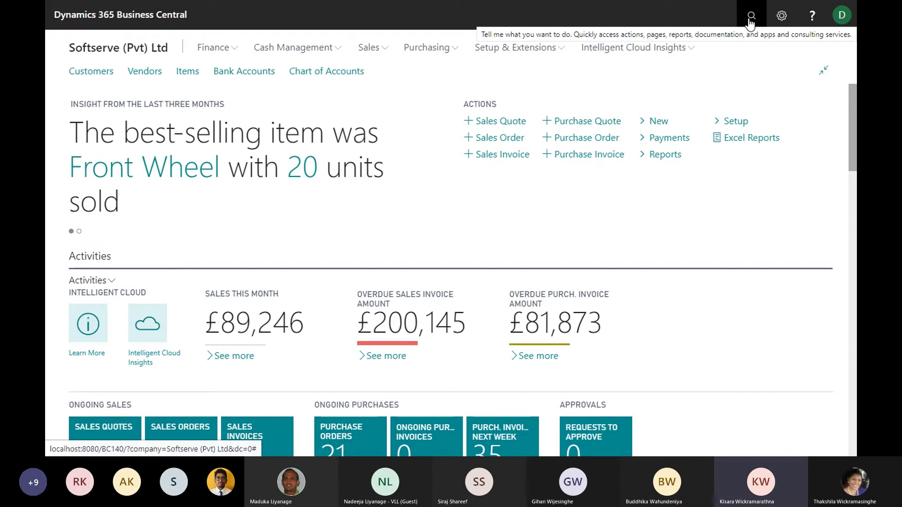
Search 'cash re' and open Cash Receipt Journals on the GIRO batch
{"action": "left_click", "coordinate": [751, 17]}
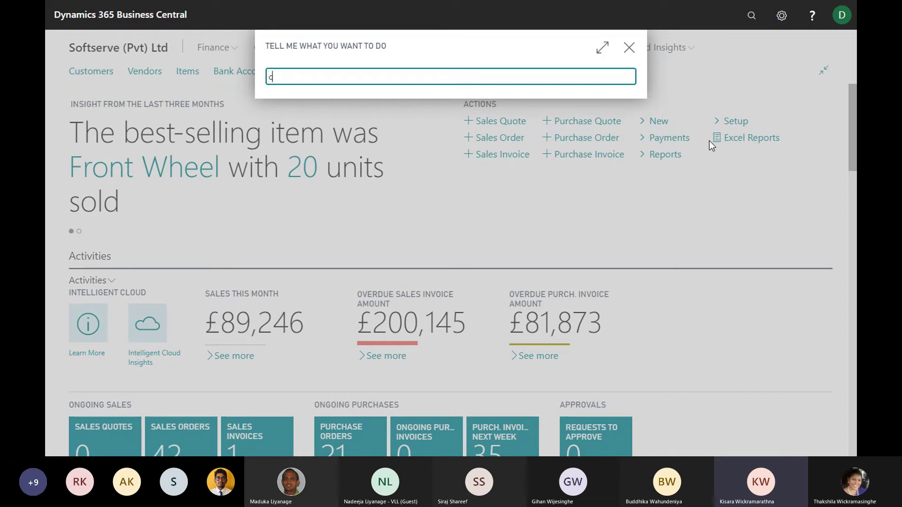
{"action": "type", "text": "re"}
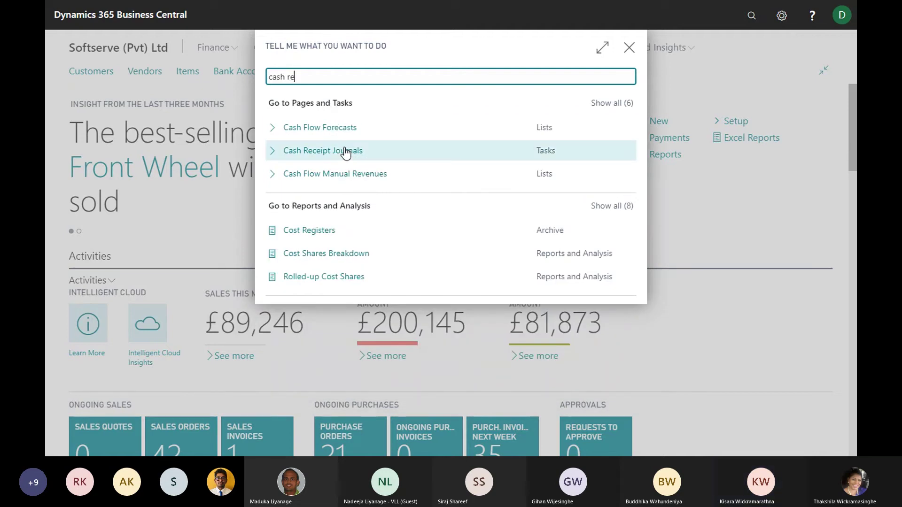
{"action": "left_click", "coordinate": [345, 152]}
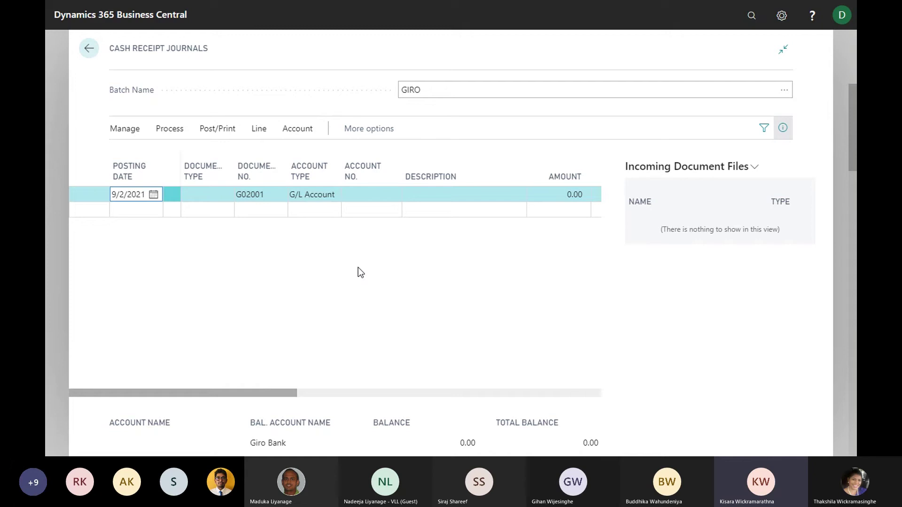
Set the G02001 line to Document Type Payment, Account Type Customer, Account No. C00010
{"action": "left_click", "coordinate": [215, 194]}
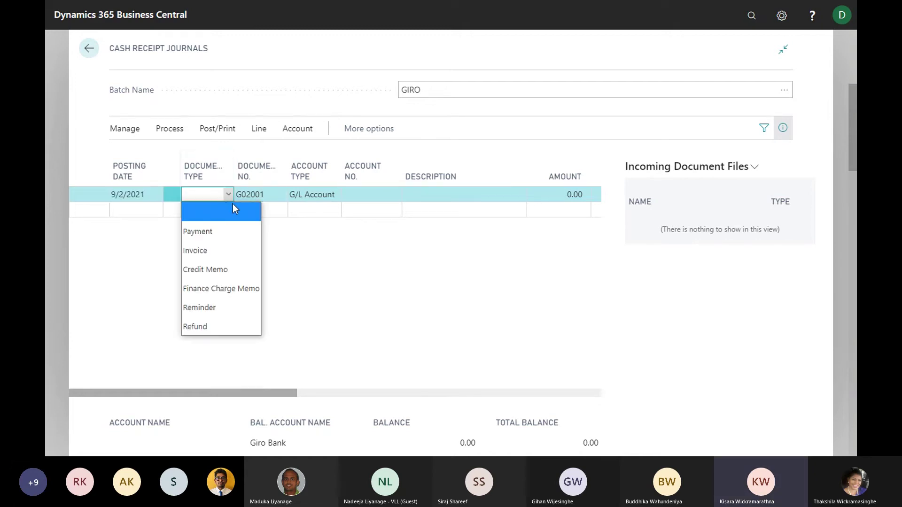
{"action": "left_click", "coordinate": [210, 235]}
{"action": "key", "text": "Tab"}
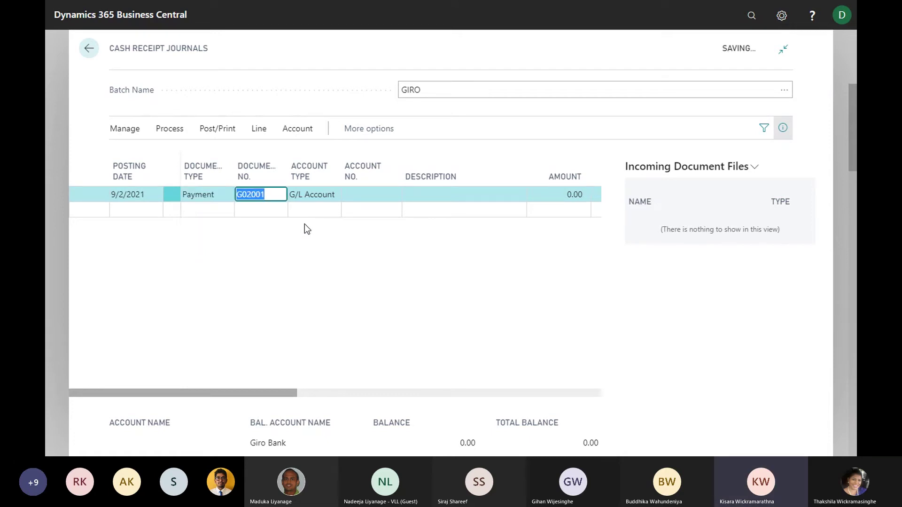
{"action": "left_click", "coordinate": [332, 201]}
{"action": "left_click", "coordinate": [335, 194]}
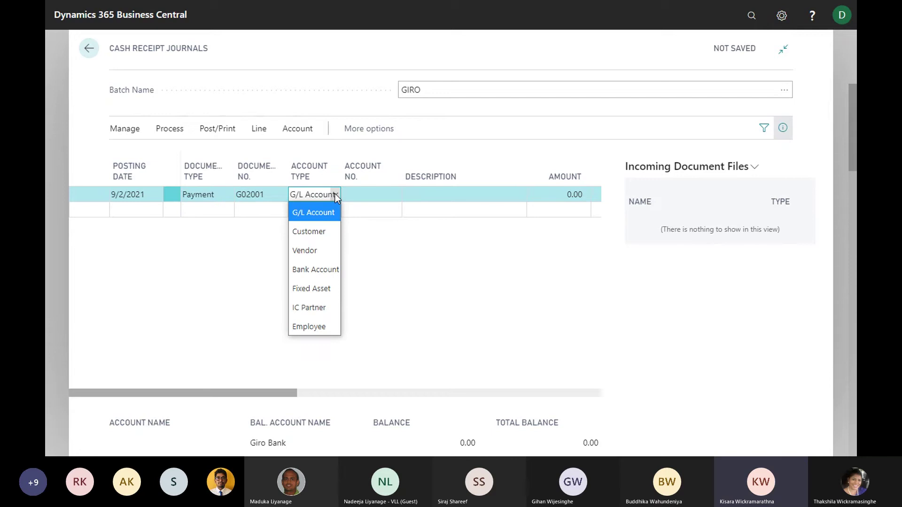
{"action": "left_click", "coordinate": [317, 232]}
{"action": "left_click", "coordinate": [393, 197]}
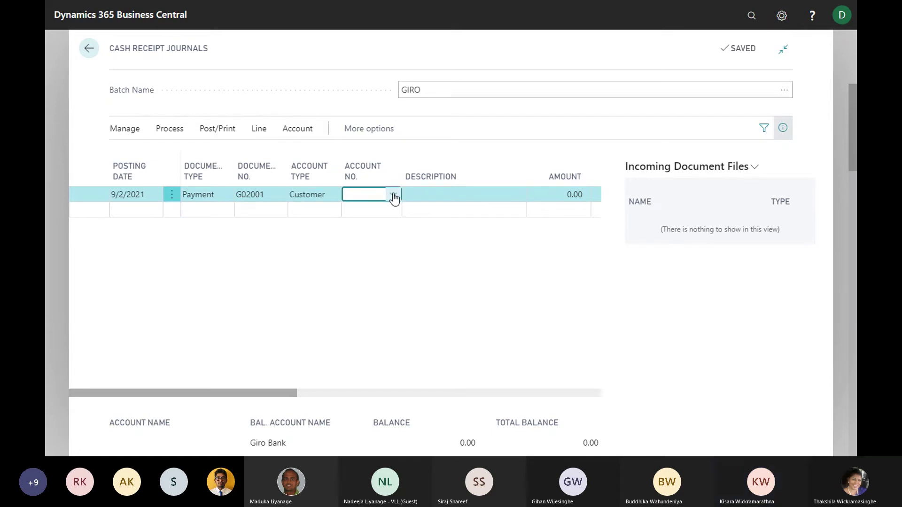
{"action": "type", "text": "s"}
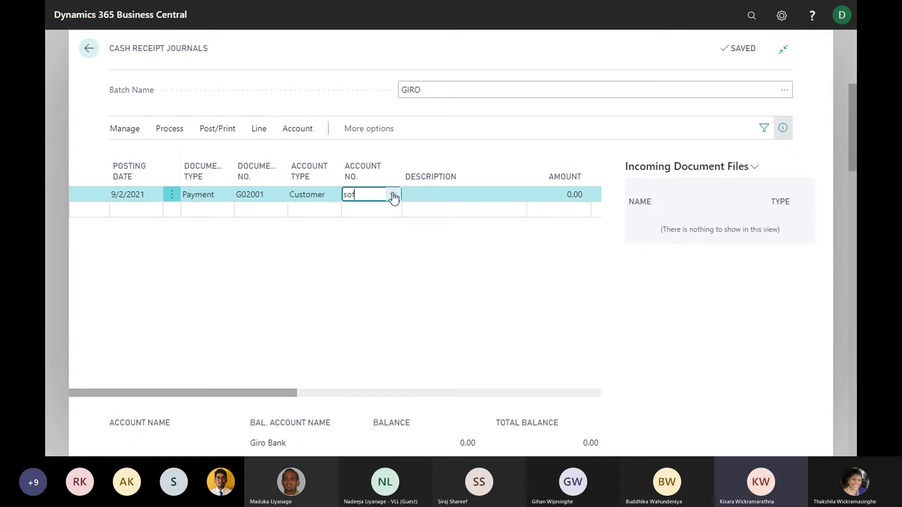
{"action": "type", "text": "of"}
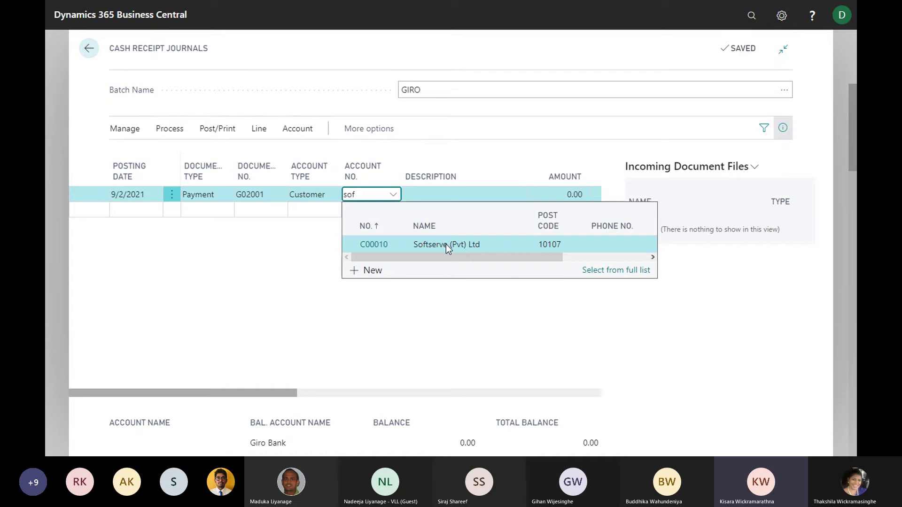
{"action": "left_click", "coordinate": [444, 244]}
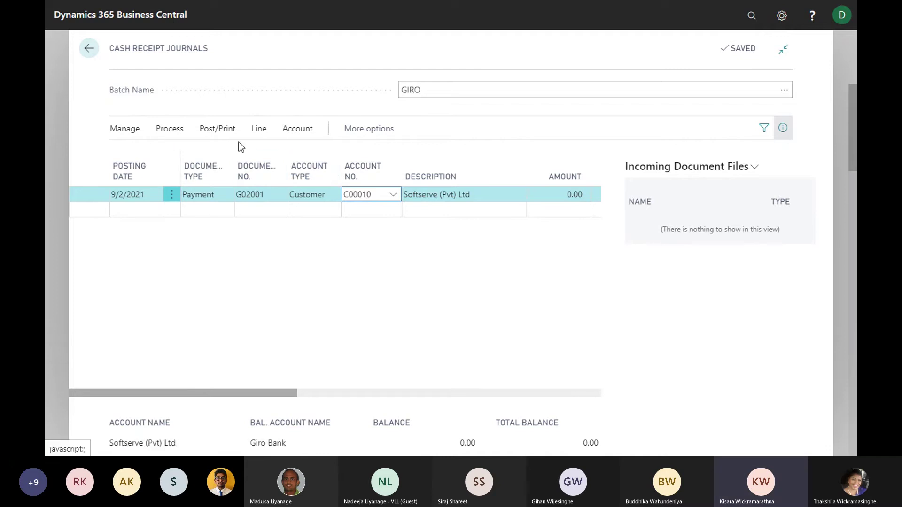
{"action": "left_click", "coordinate": [174, 130]}
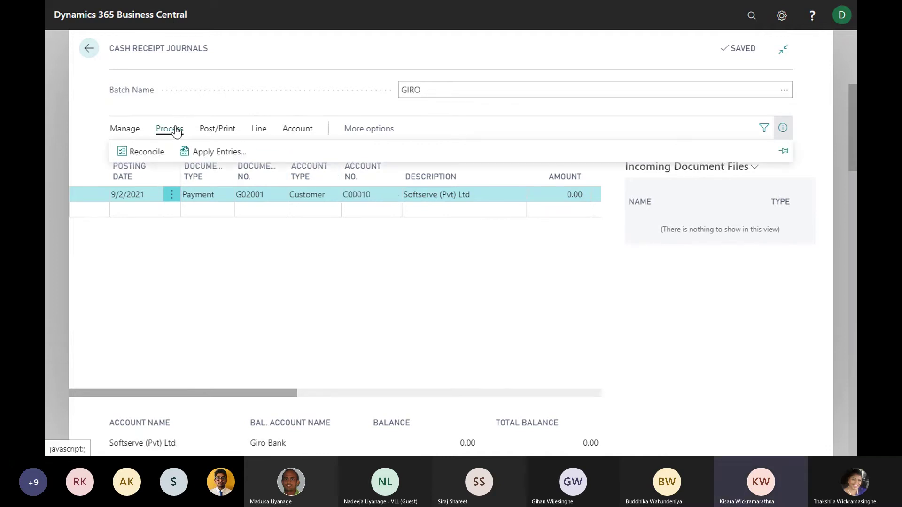
Set the Applies-to ID on invoice 103040, making the line amount -1,800.00
{"action": "left_click", "coordinate": [203, 152]}
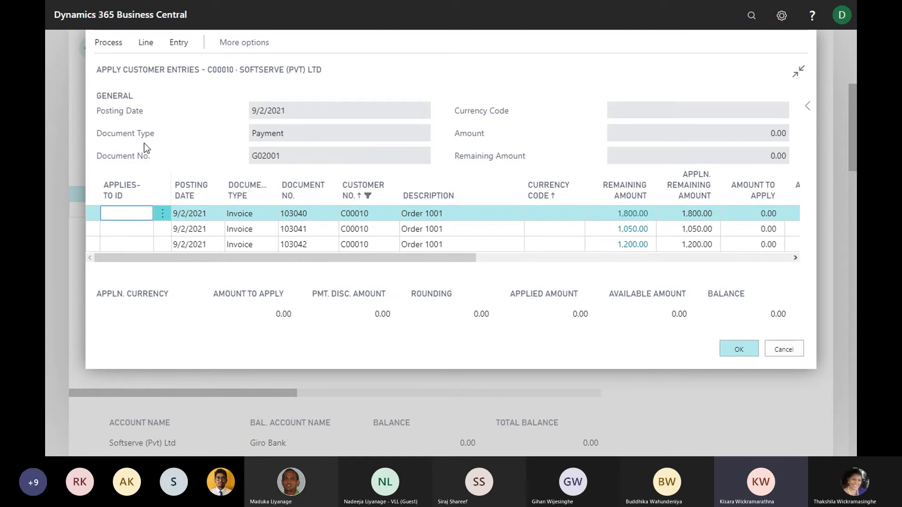
{"action": "left_click", "coordinate": [114, 45]}
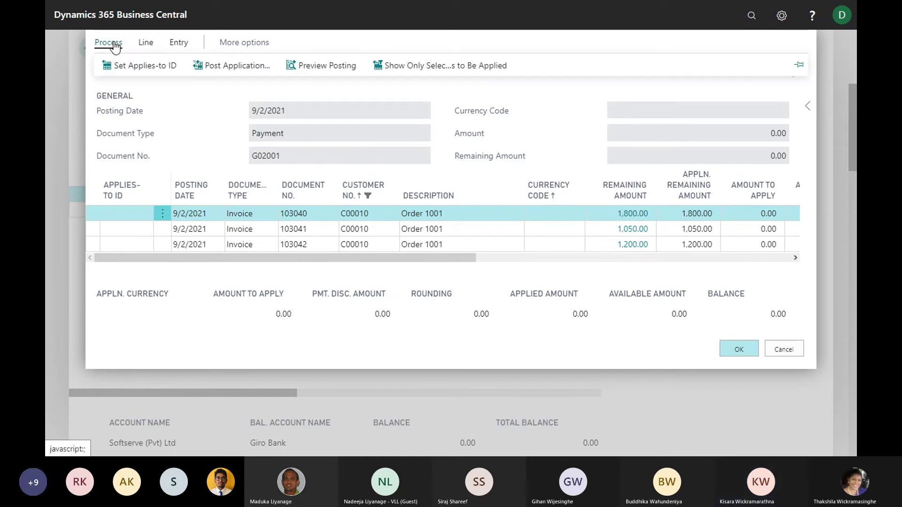
{"action": "left_click", "coordinate": [136, 70]}
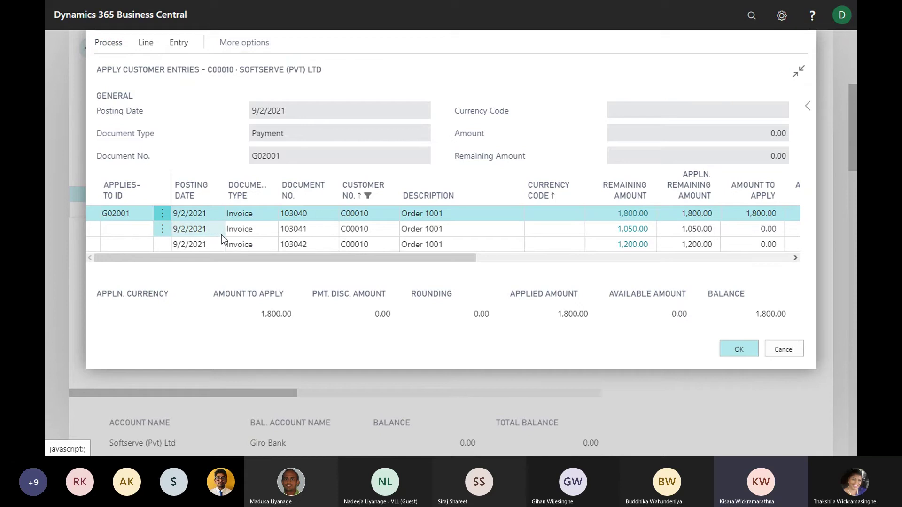
{"action": "left_click", "coordinate": [748, 353]}
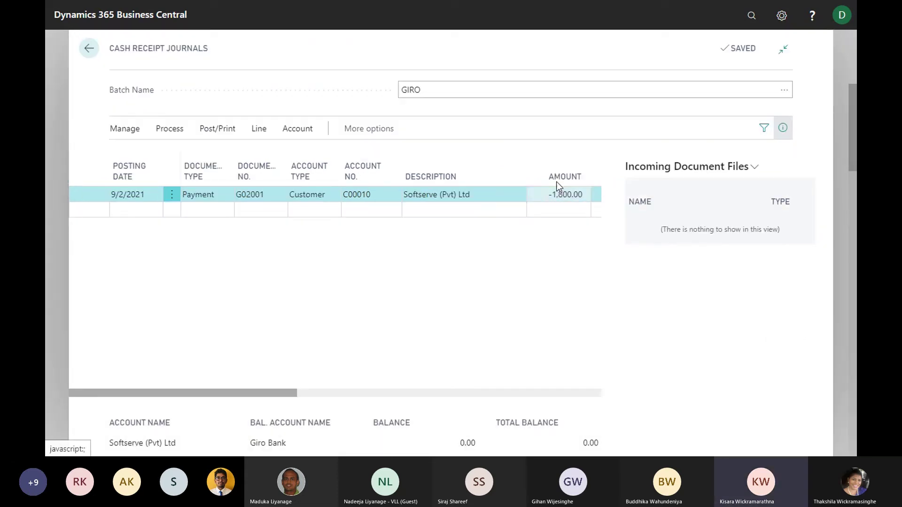
Clear the journal line's -1,800.00 amount back to 0.00
{"action": "left_click_drag", "start_coordinate": [291, 394], "coordinate": [311, 395]}
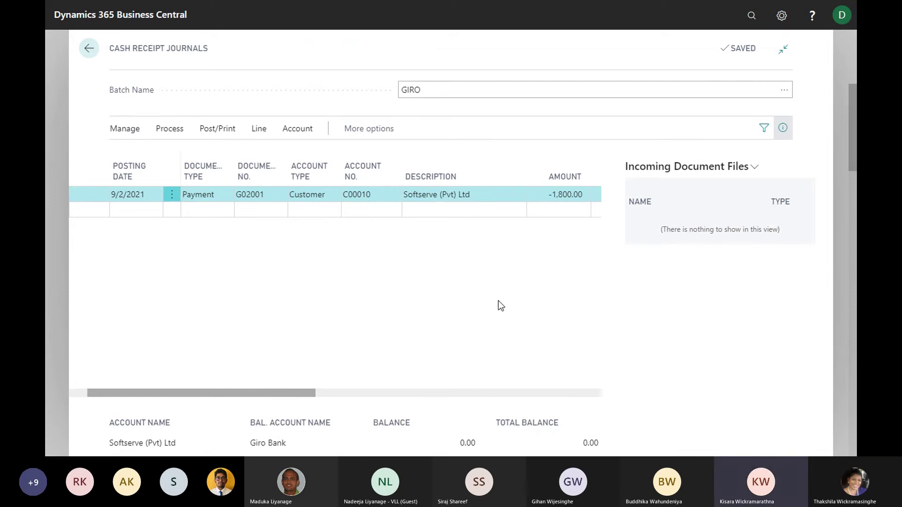
{"action": "left_click", "coordinate": [568, 193]}
{"action": "key", "text": "BackSpace"}
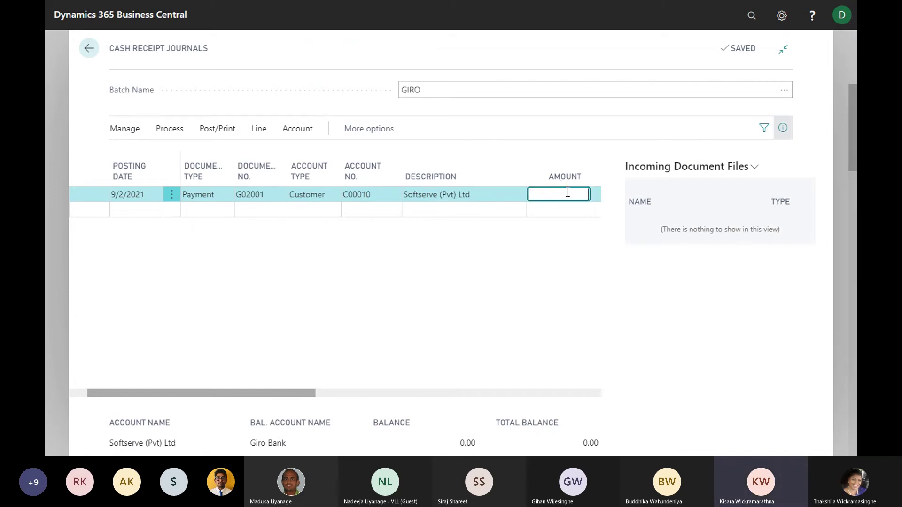
{"action": "key", "text": "Tab"}
{"action": "key", "text": "Tab"}
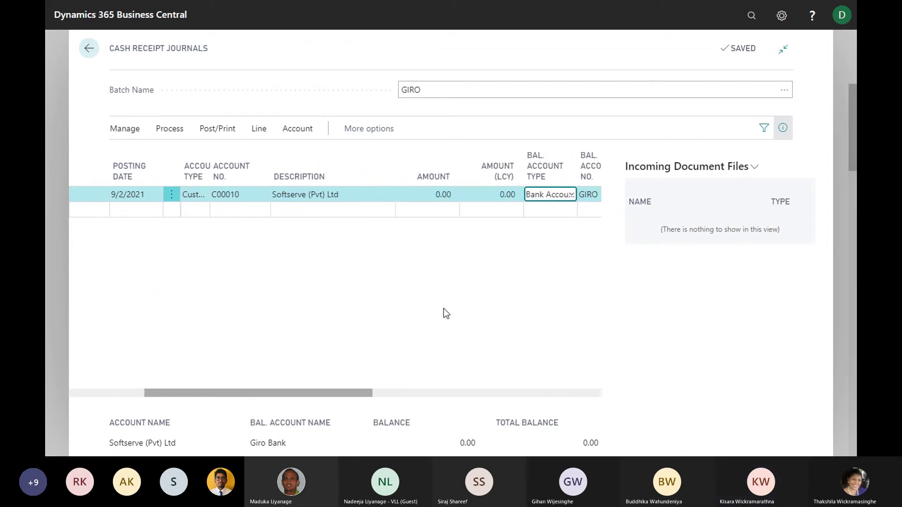
{"action": "left_click_drag", "start_coordinate": [324, 395], "coordinate": [185, 395]}
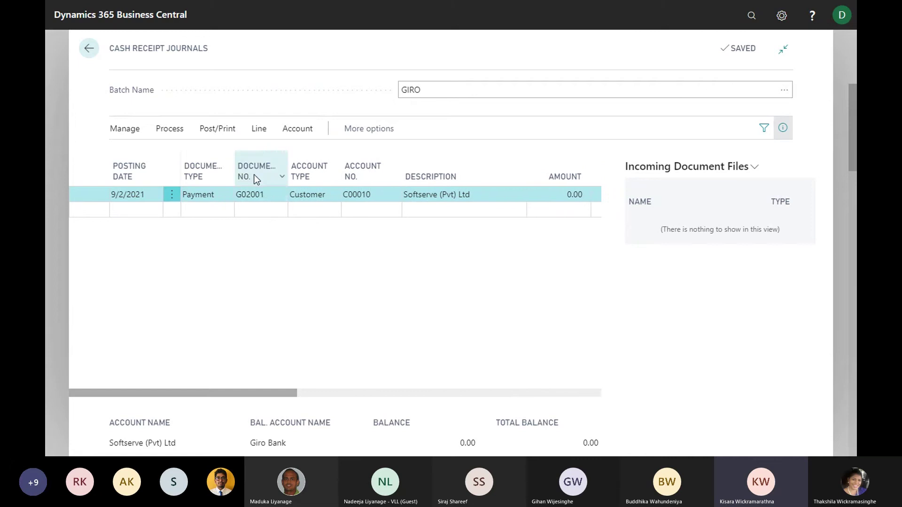
Set Applies-to ID on invoices 103040 and 103041, bringing the amount to -2,850.00
{"action": "left_click", "coordinate": [170, 133]}
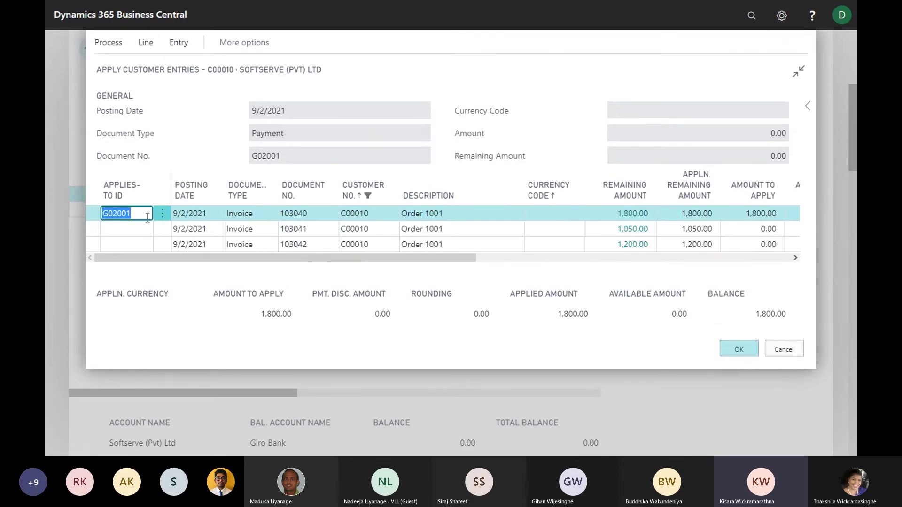
{"action": "key", "text": "Delete"}
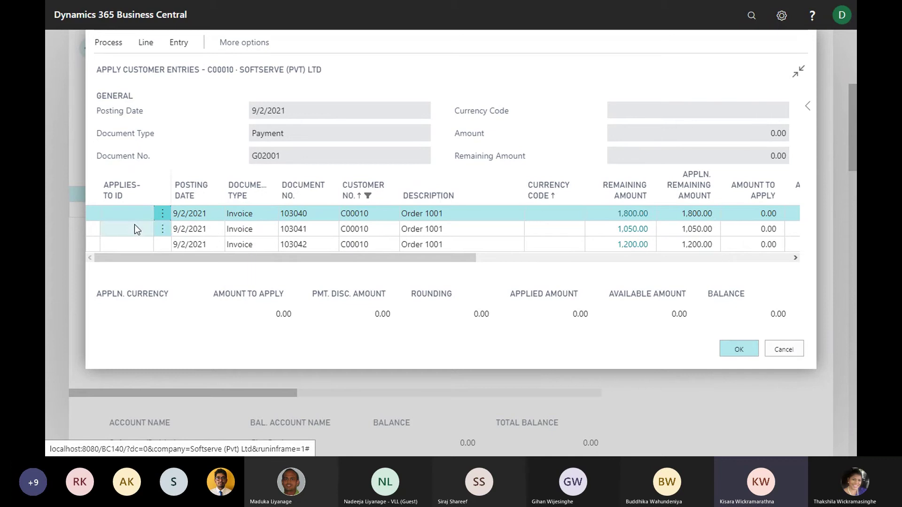
{"action": "left_click", "coordinate": [108, 47]}
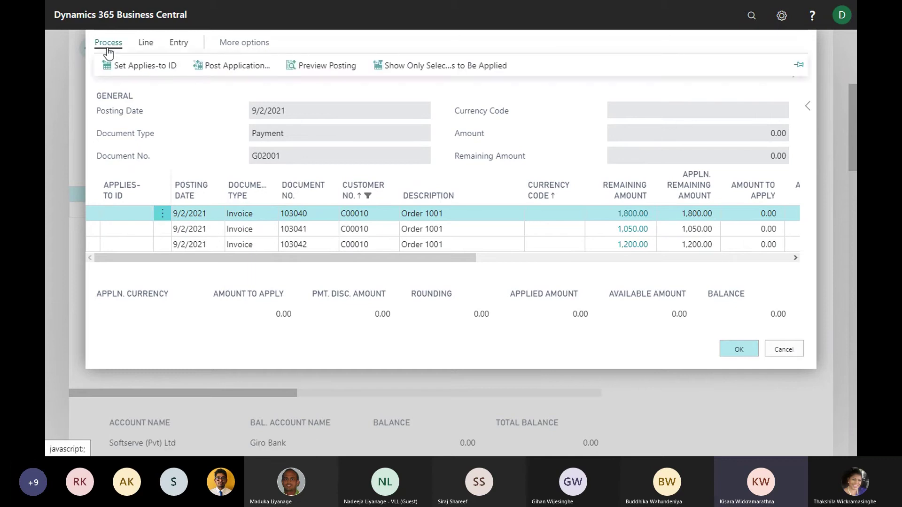
{"action": "left_click", "coordinate": [118, 66]}
{"action": "left_click", "coordinate": [136, 228]}
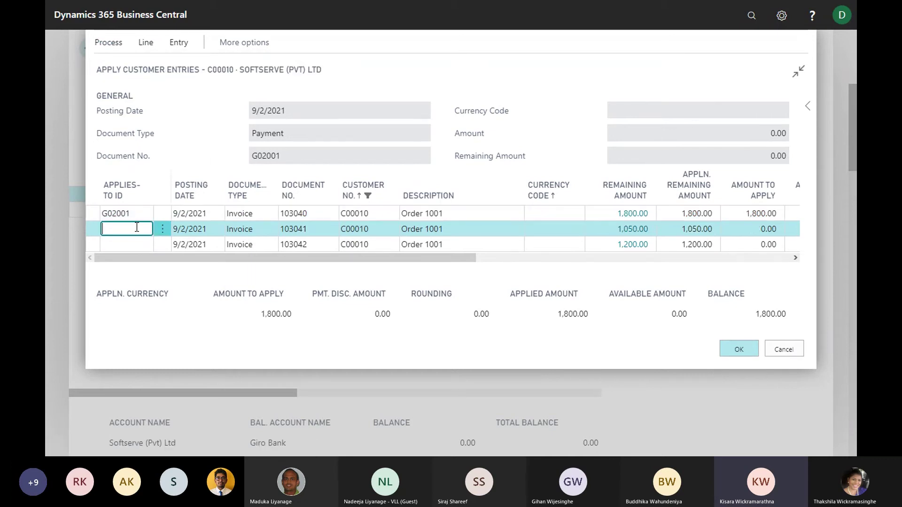
{"action": "left_click", "coordinate": [108, 44]}
{"action": "left_click", "coordinate": [115, 68]}
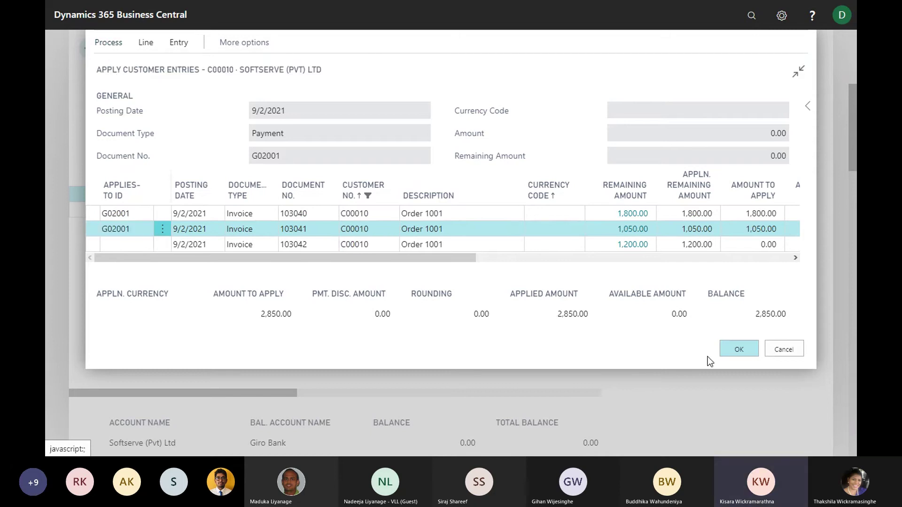
{"action": "left_click", "coordinate": [734, 354]}
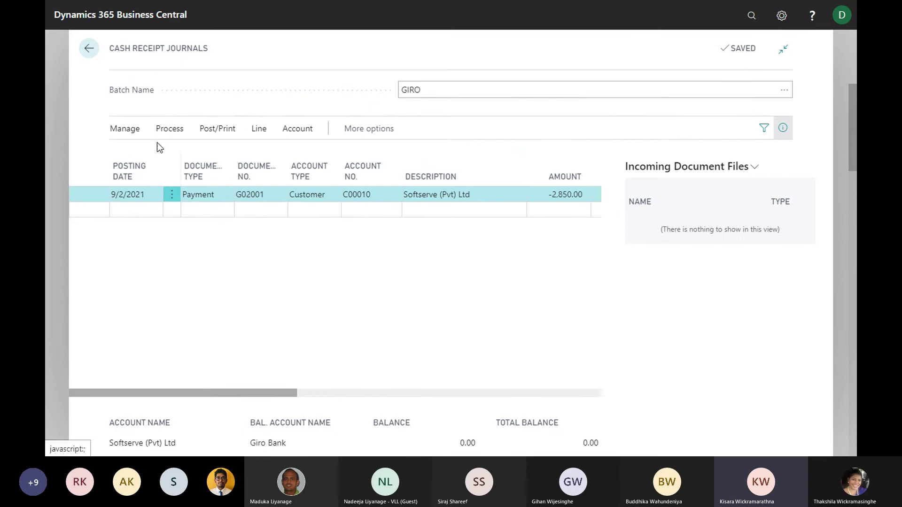
Clear the journal line's payment amount back to 0.00
{"action": "left_click", "coordinate": [548, 195]}
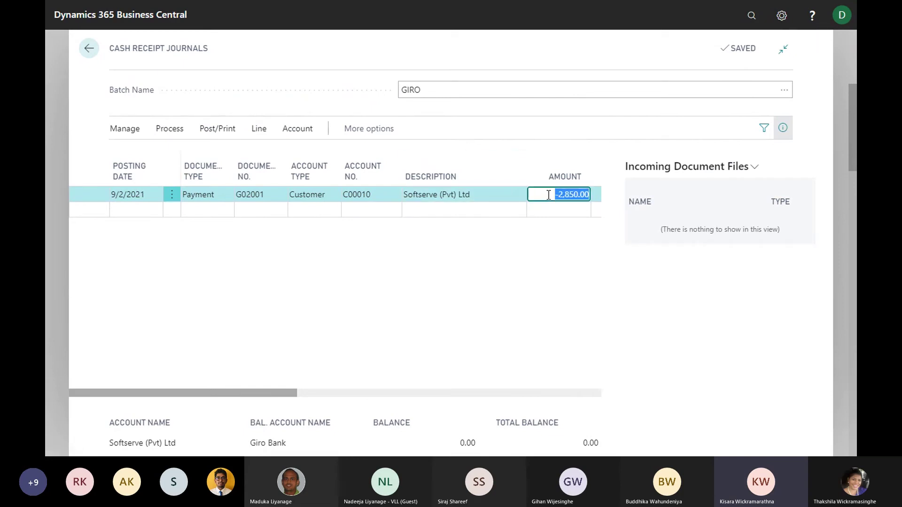
{"action": "left_click", "coordinate": [288, 393]}
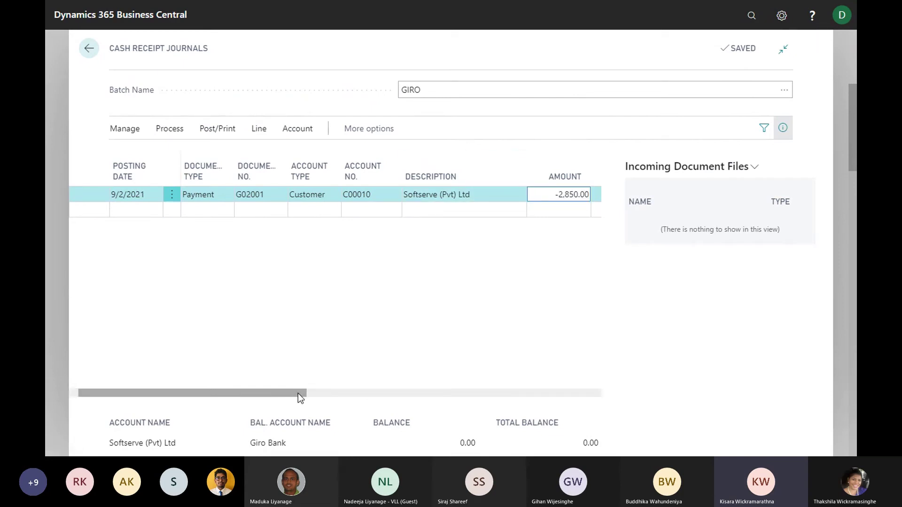
{"action": "left_click_drag", "start_coordinate": [301, 397], "coordinate": [244, 409]}
{"action": "left_click", "coordinate": [545, 195]}
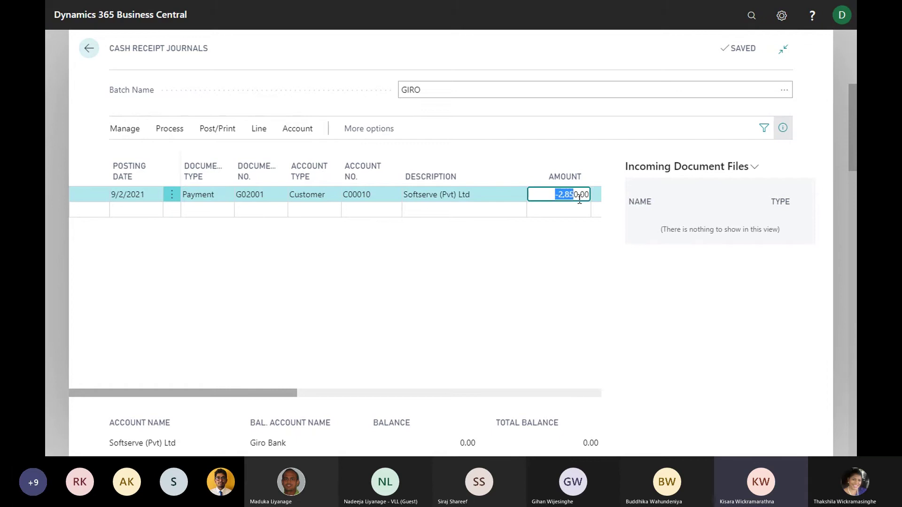
{"action": "key", "text": "Delete"}
{"action": "key", "text": "Tab"}
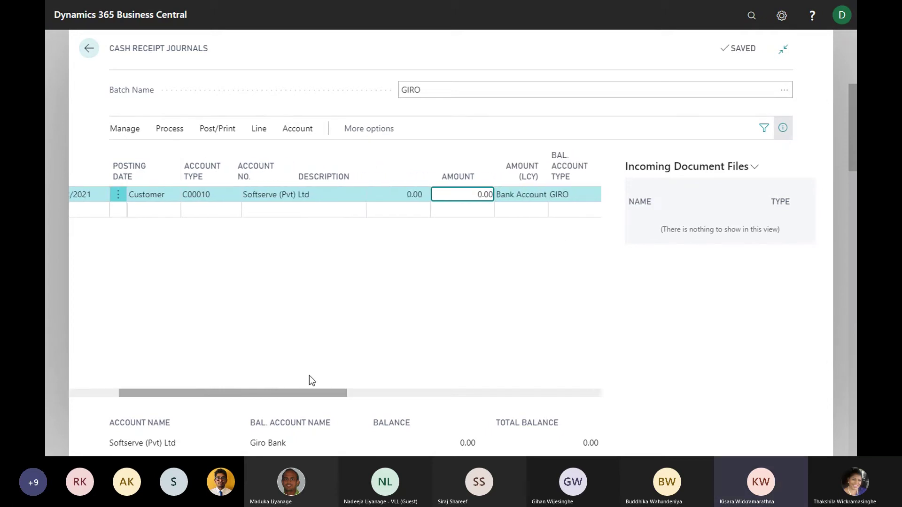
{"action": "left_click_drag", "start_coordinate": [232, 393], "coordinate": [182, 393]}
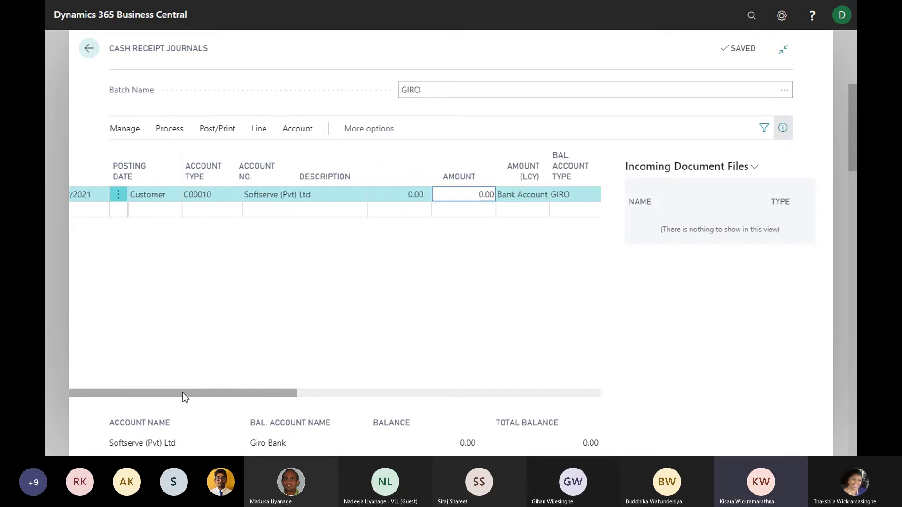
Remove the Applies-to IDs from invoices 103040 and 103041
{"action": "left_click", "coordinate": [170, 129]}
{"action": "left_click", "coordinate": [208, 149]}
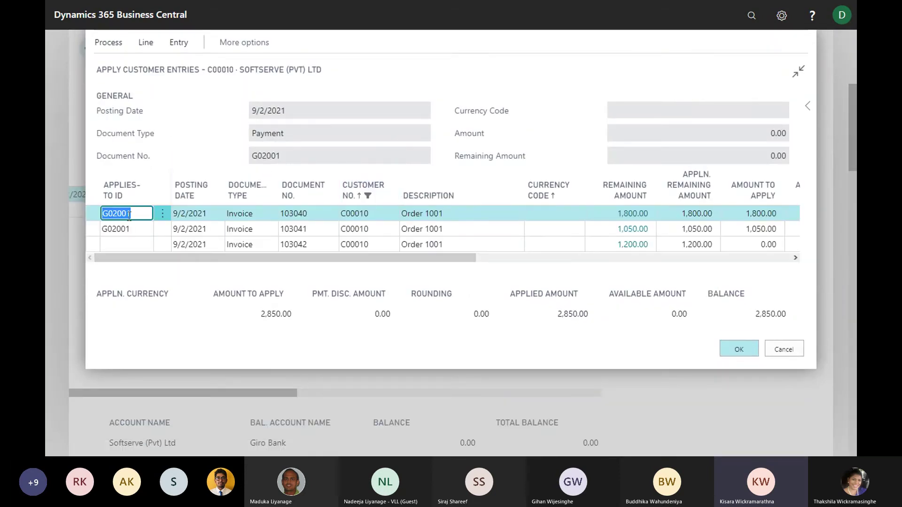
{"action": "key", "text": "Delete"}
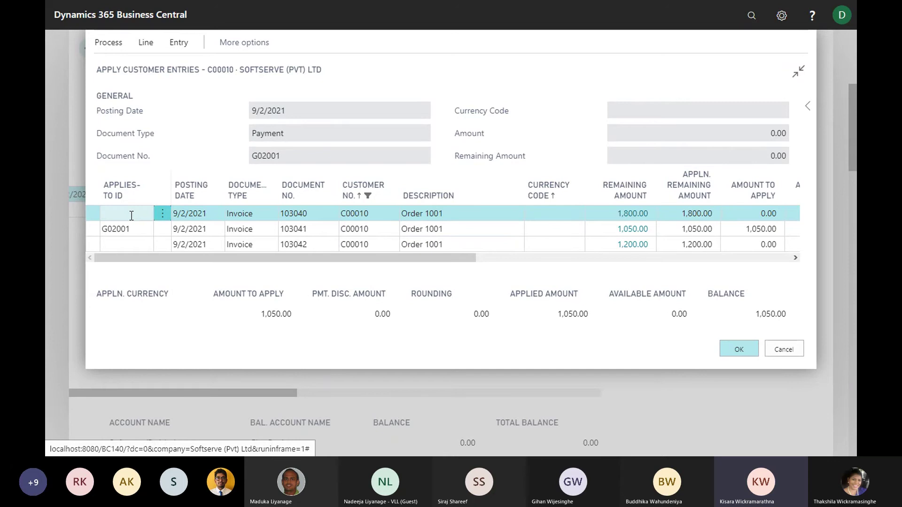
{"action": "left_click", "coordinate": [135, 227]}
{"action": "key", "text": "Delete"}
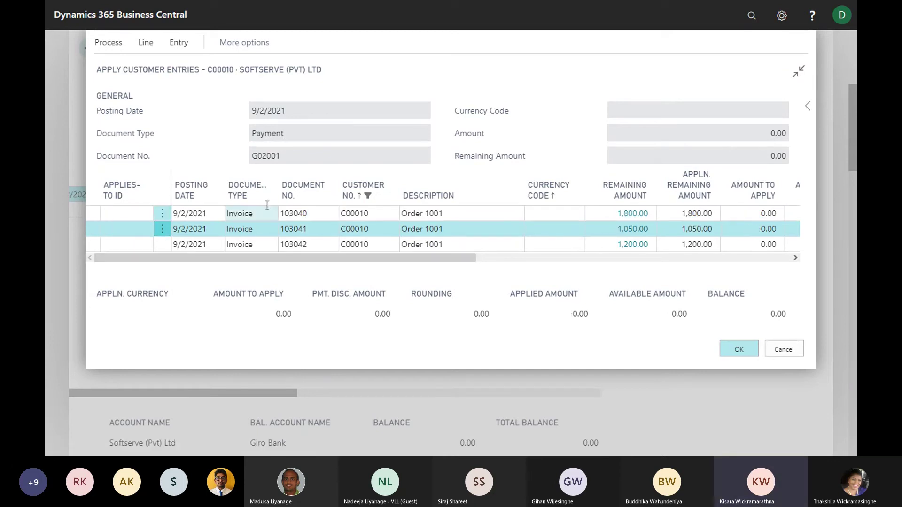
Apply only 500.00 to invoice 103040, leaving the line at -500.00
{"action": "left_click", "coordinate": [245, 216]}
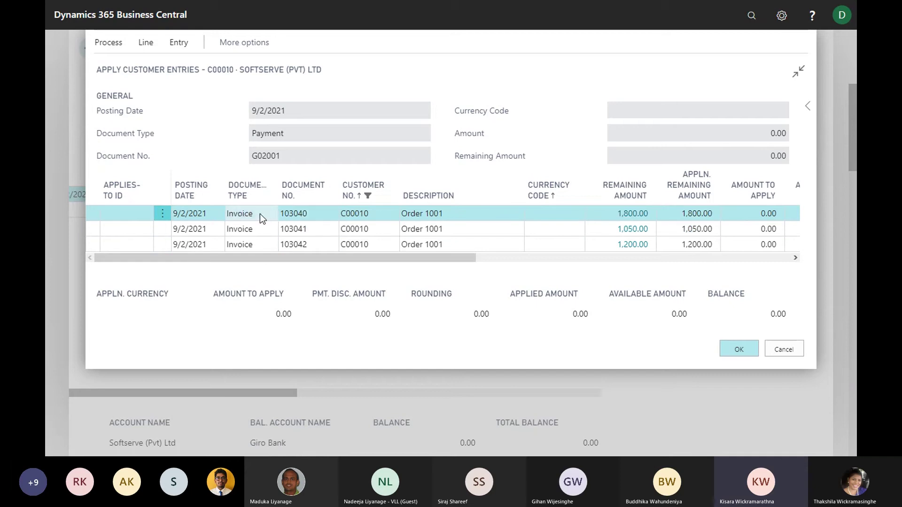
{"action": "left_click", "coordinate": [114, 47]}
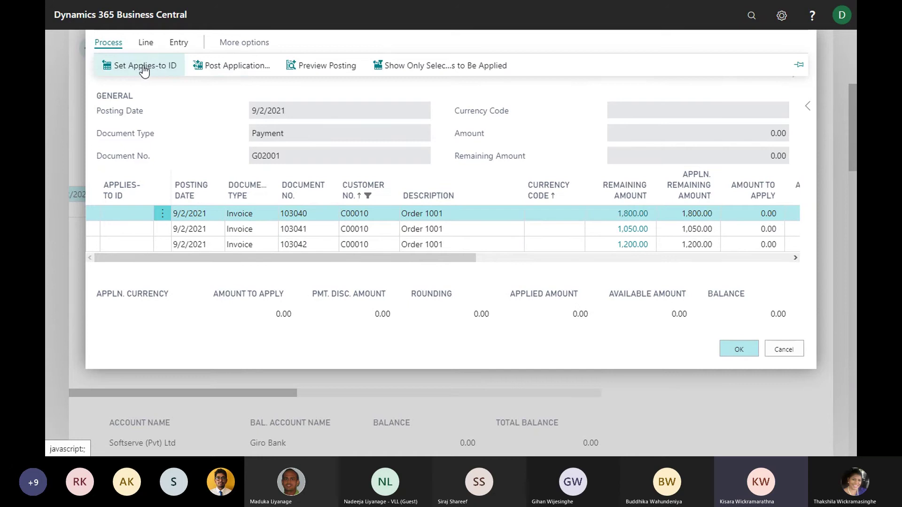
{"action": "left_click", "coordinate": [145, 69]}
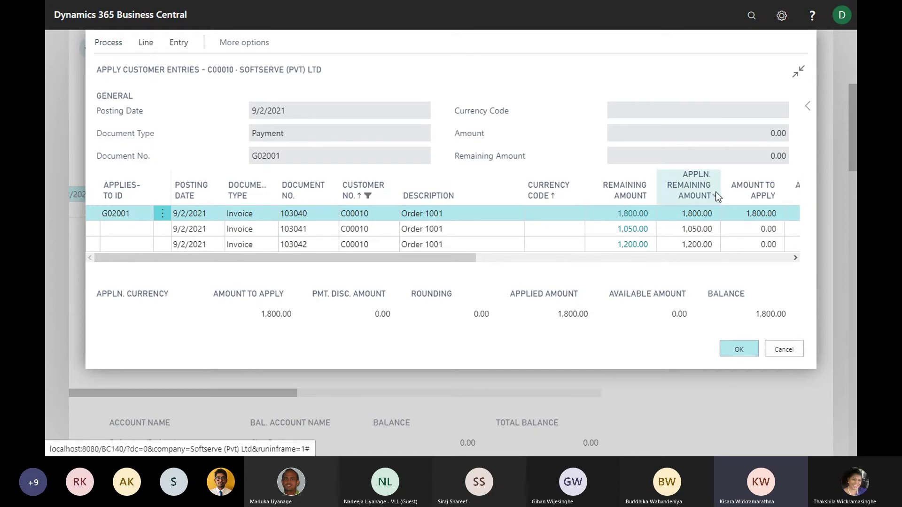
{"action": "left_click_drag", "start_coordinate": [472, 259], "coordinate": [508, 258]}
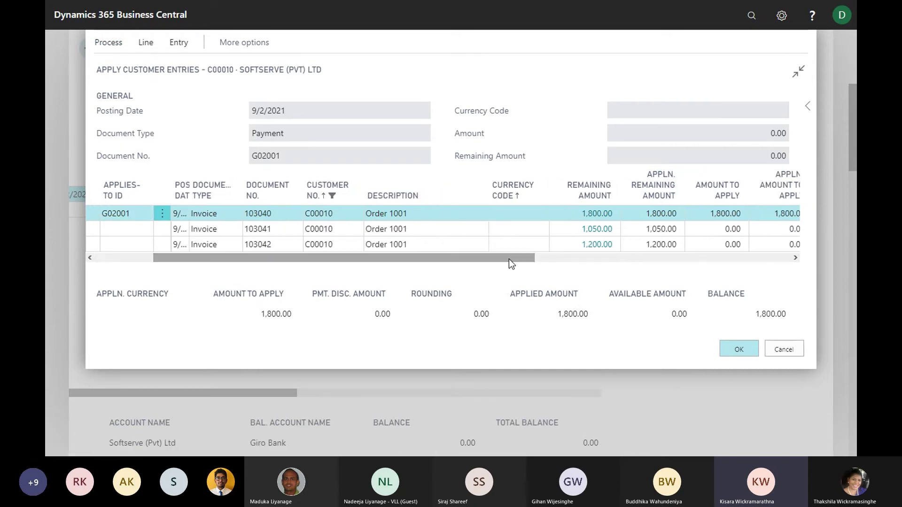
{"action": "left_click", "coordinate": [699, 214]}
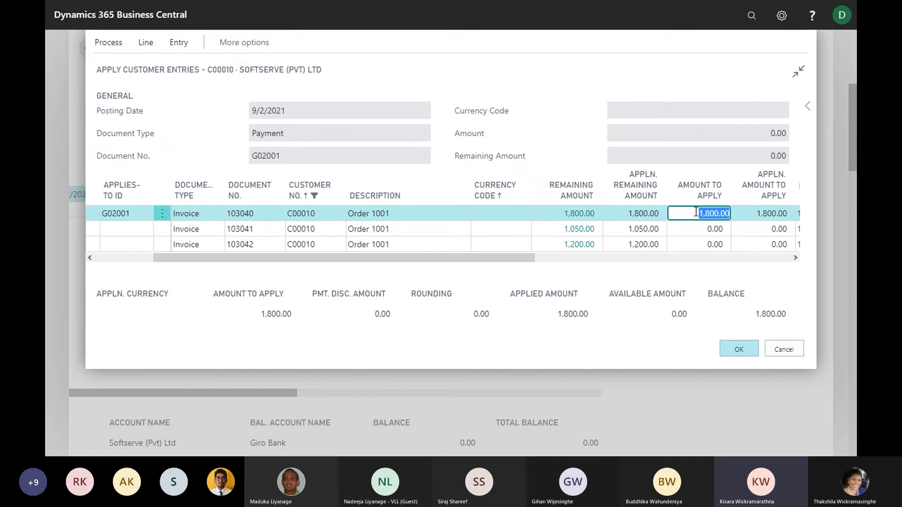
{"action": "type", "text": "5"}
{"action": "key", "text": "Tab"}
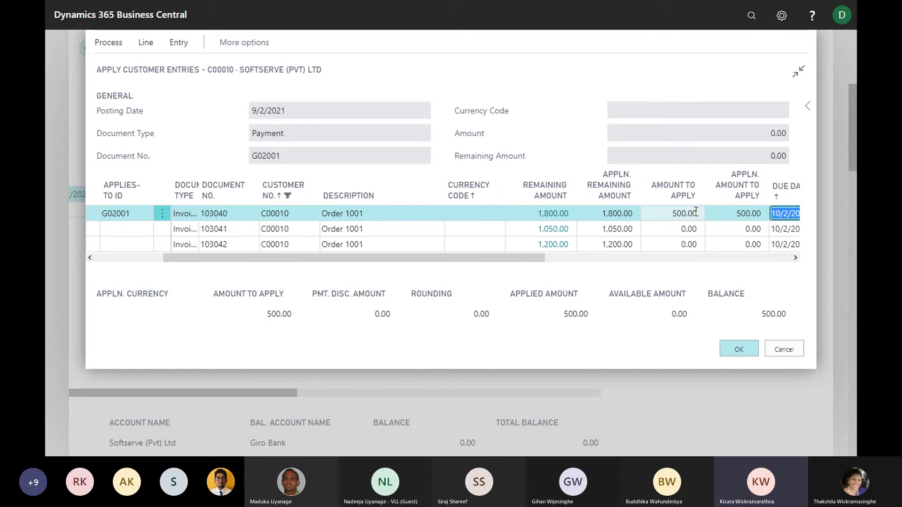
{"action": "left_click", "coordinate": [739, 350]}
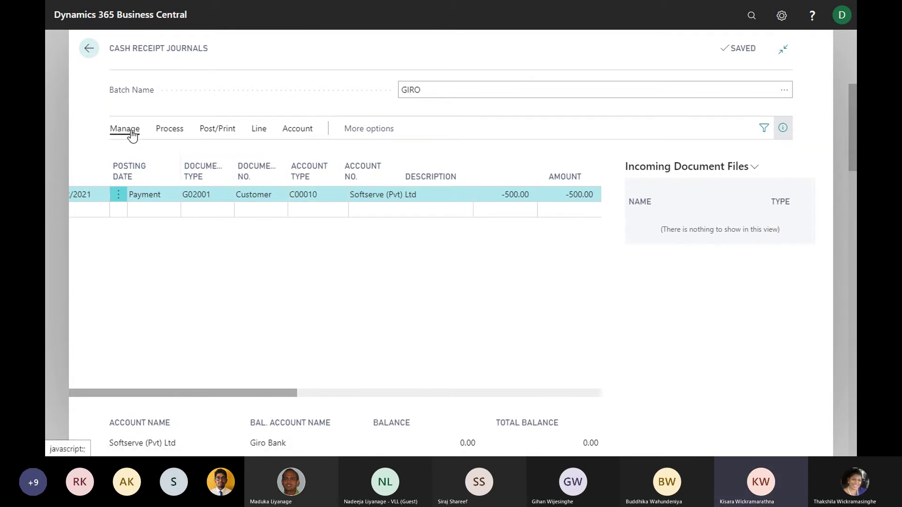
Post the -500.00 G02001 Softserve payment line and return to the home page
{"action": "left_click", "coordinate": [173, 130]}
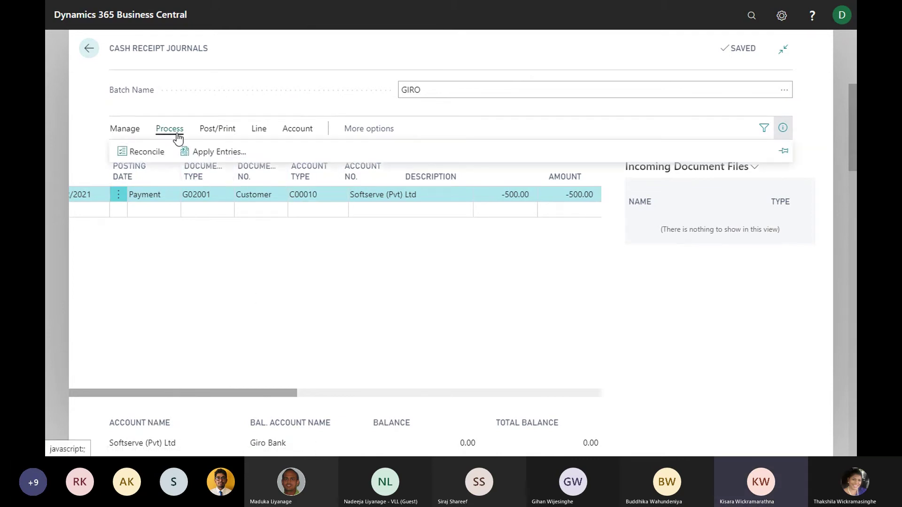
{"action": "left_click", "coordinate": [219, 130]}
{"action": "left_click", "coordinate": [137, 152]}
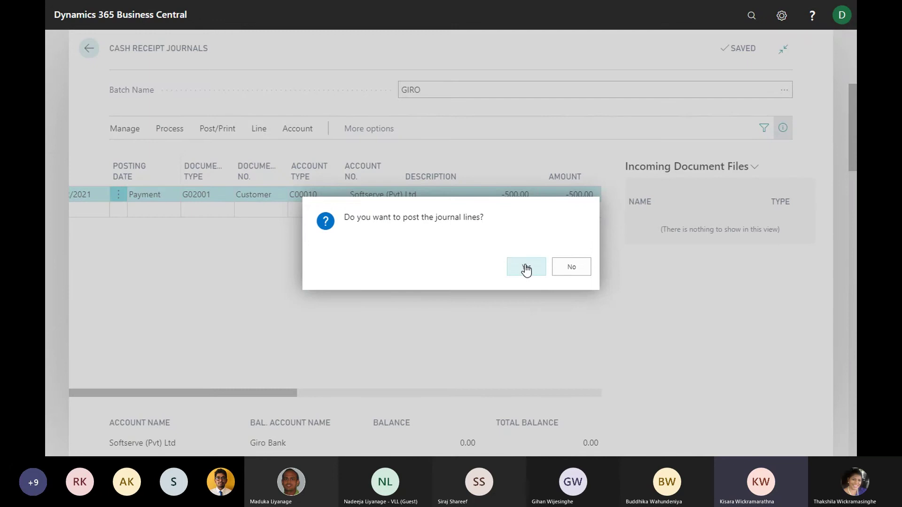
{"action": "left_click", "coordinate": [526, 269]}
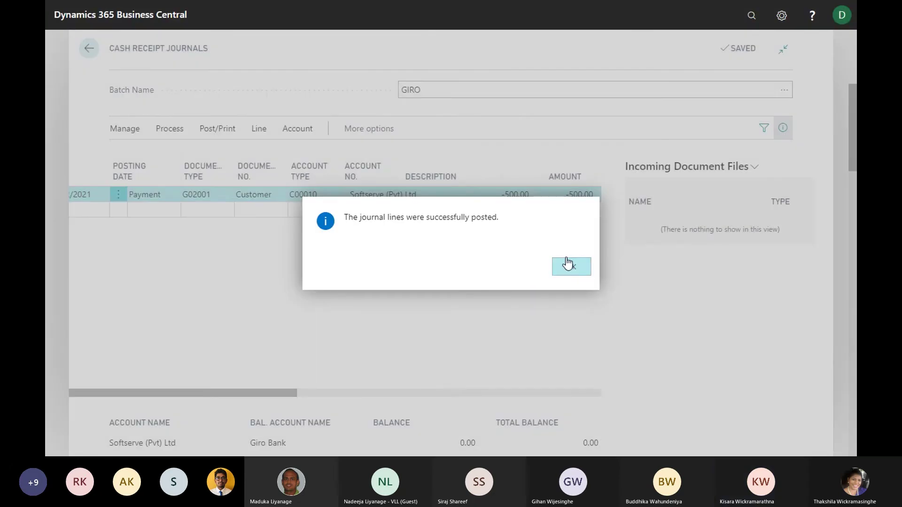
{"action": "left_click", "coordinate": [570, 263]}
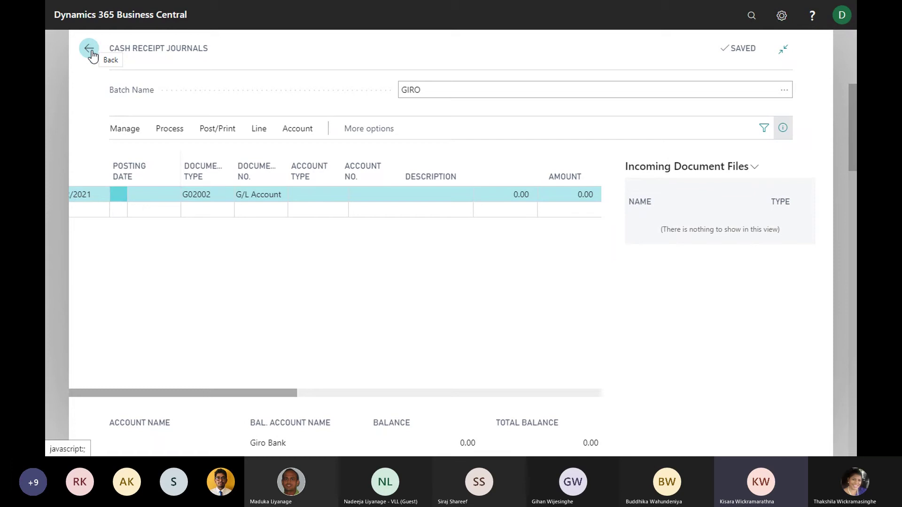
{"action": "left_click", "coordinate": [91, 49]}
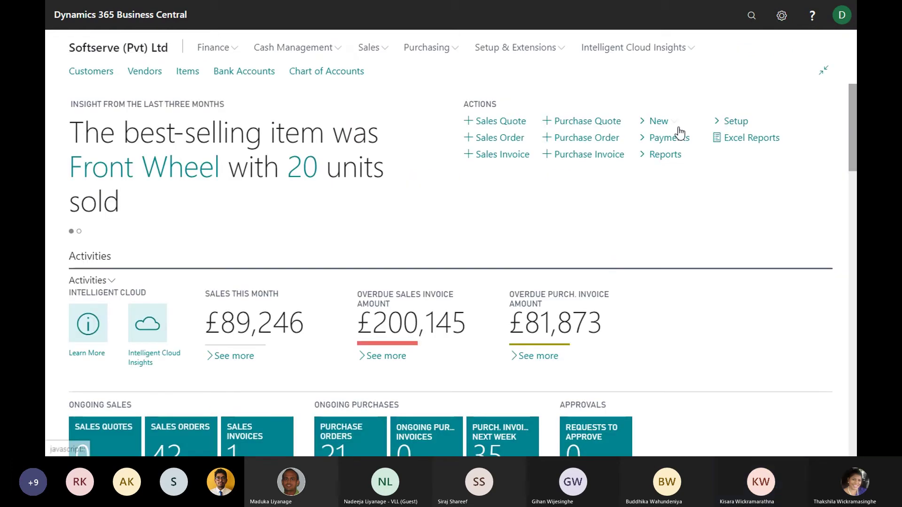
Open customer C00010 Softserve (Pvt) Ltd and drill into its 3,550.00 balance to list its ledger entries
{"action": "left_click", "coordinate": [753, 15]}
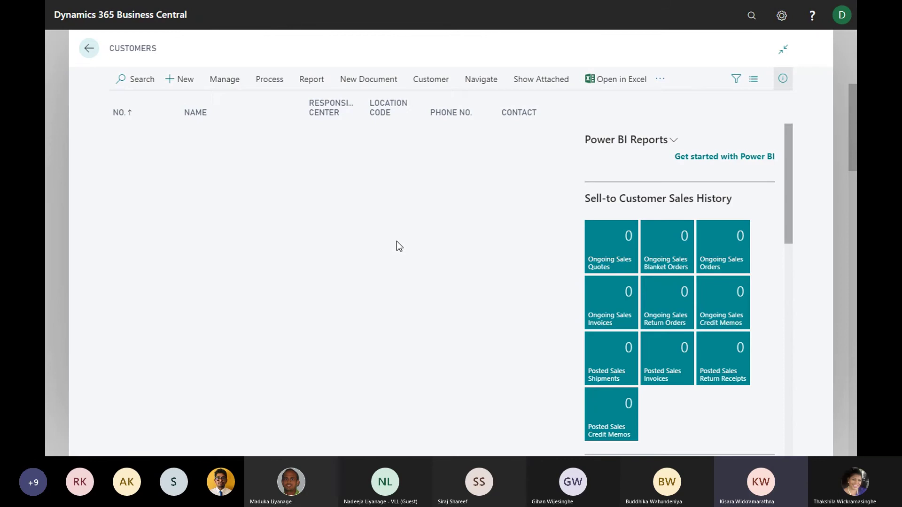
{"action": "scroll", "coordinate": [399, 270], "scroll_direction": "down", "scroll_amount": 5}
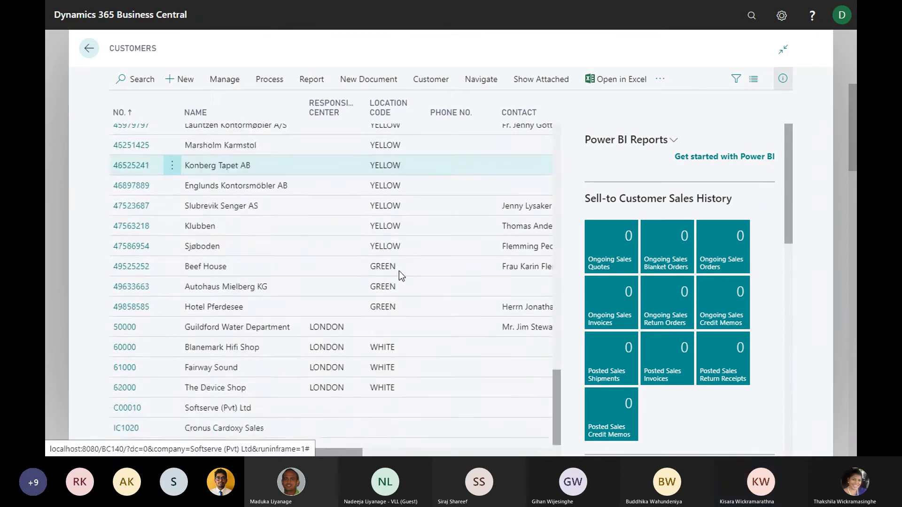
{"action": "left_click", "coordinate": [128, 397]}
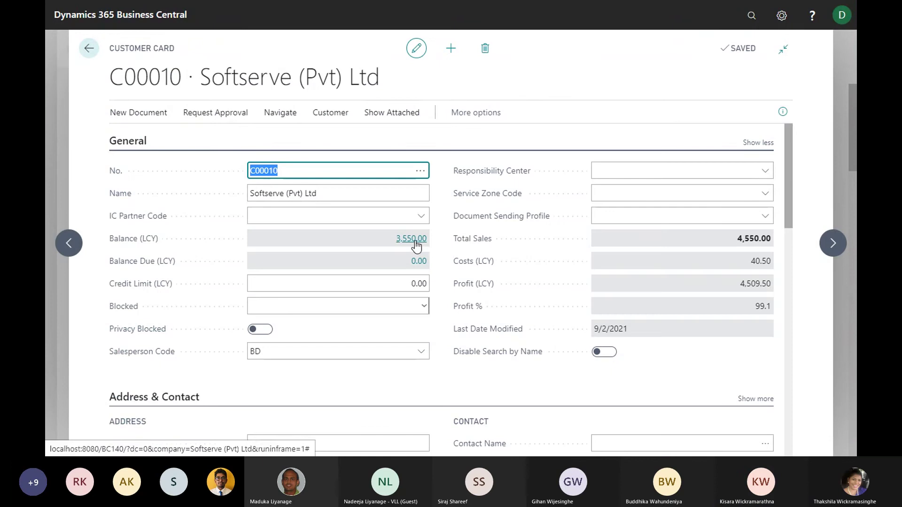
{"action": "left_click", "coordinate": [416, 239]}
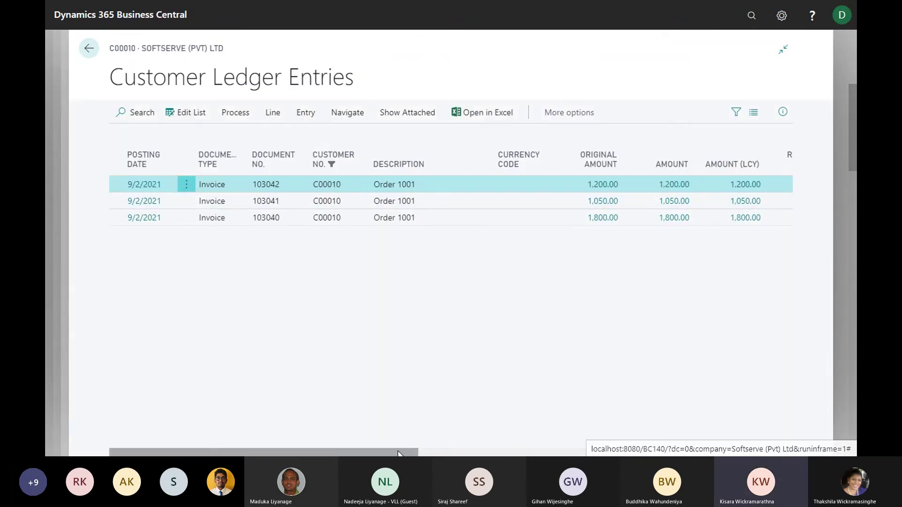
Select the partly paid 1,800.00 invoice entry and browse the Process, Line and Entry action groups
{"action": "left_click_drag", "start_coordinate": [477, 453], "coordinate": [503, 454]}
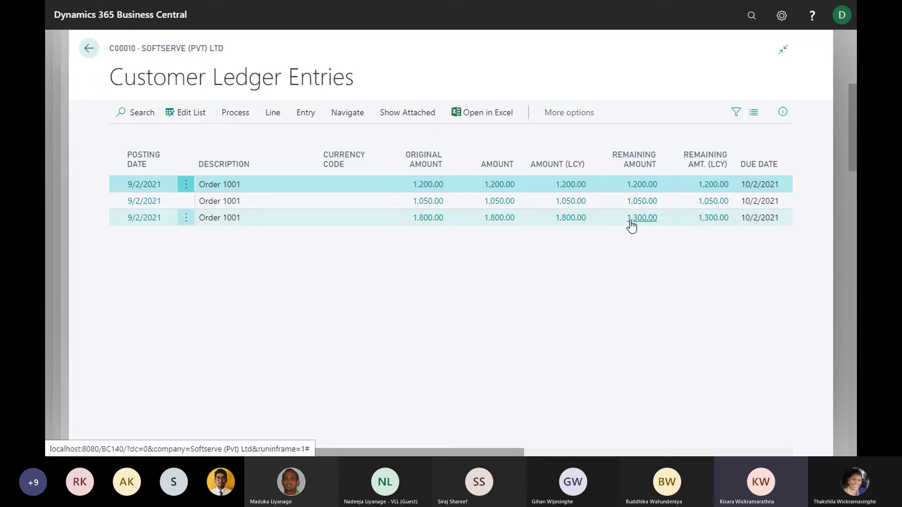
{"action": "left_click", "coordinate": [463, 218]}
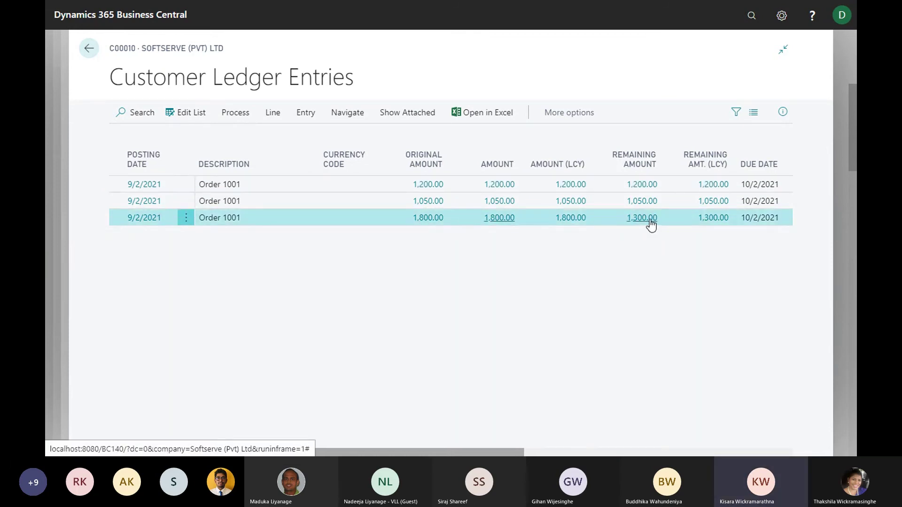
{"action": "left_click", "coordinate": [360, 116]}
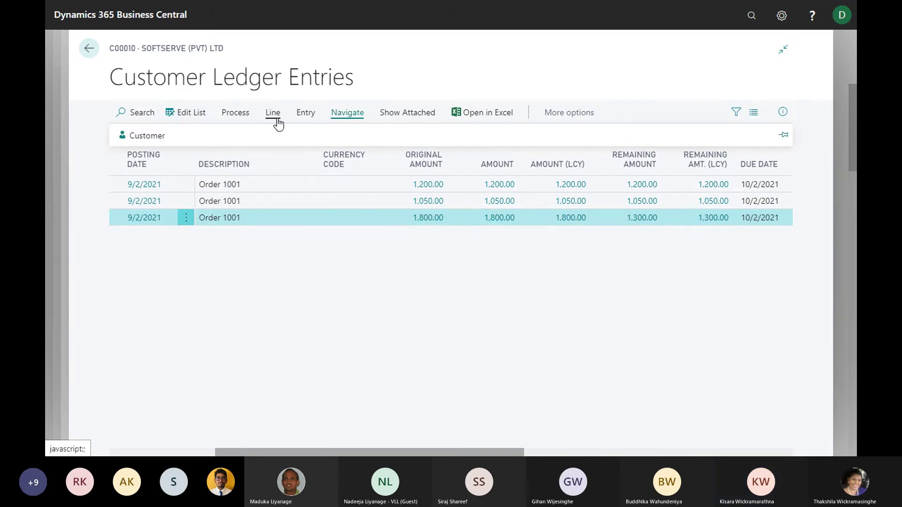
{"action": "left_click", "coordinate": [236, 113]}
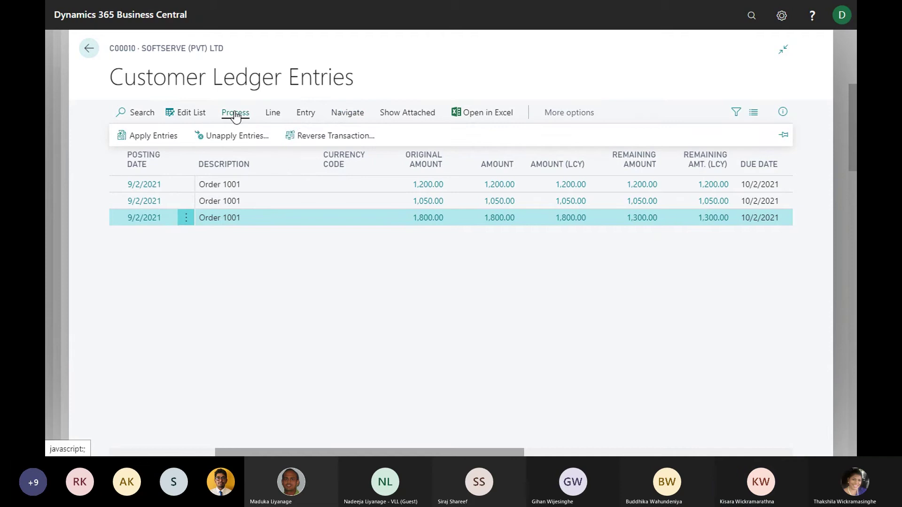
{"action": "left_click", "coordinate": [271, 115]}
{"action": "left_click", "coordinate": [310, 115]}
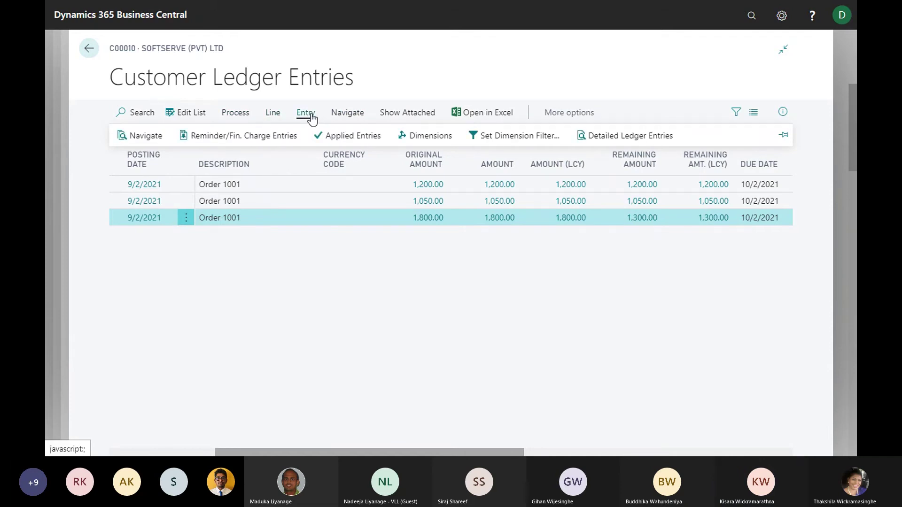
Show Applied Entries for invoice 103040, revealing payment G02001 applied against it
{"action": "left_click", "coordinate": [232, 117]}
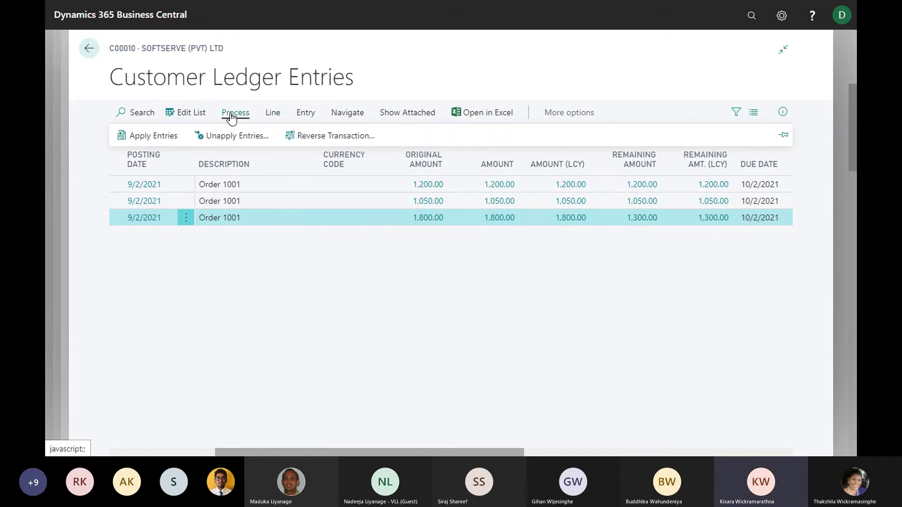
{"action": "left_click", "coordinate": [273, 116]}
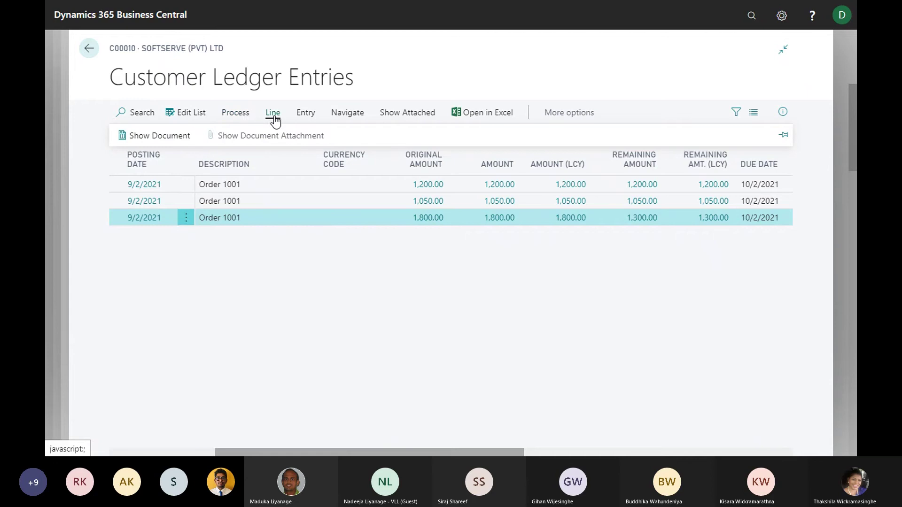
{"action": "left_click", "coordinate": [303, 117]}
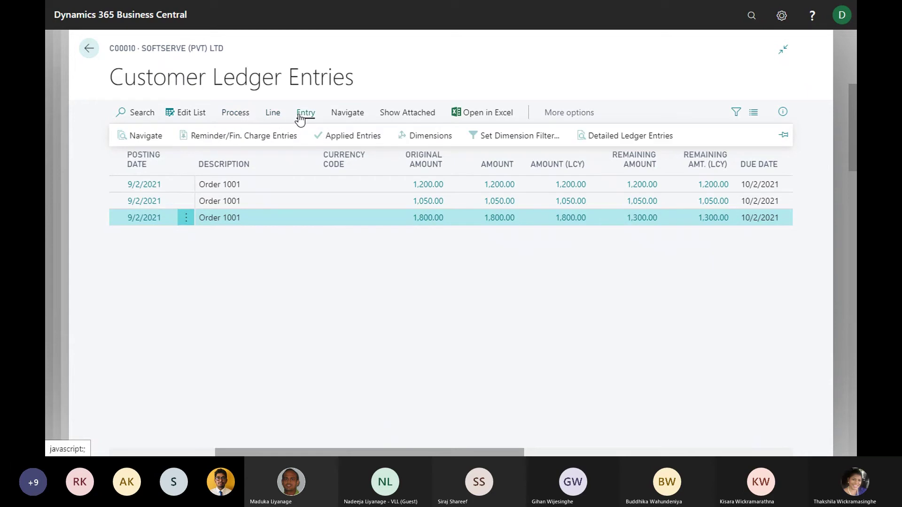
{"action": "left_click", "coordinate": [345, 112]}
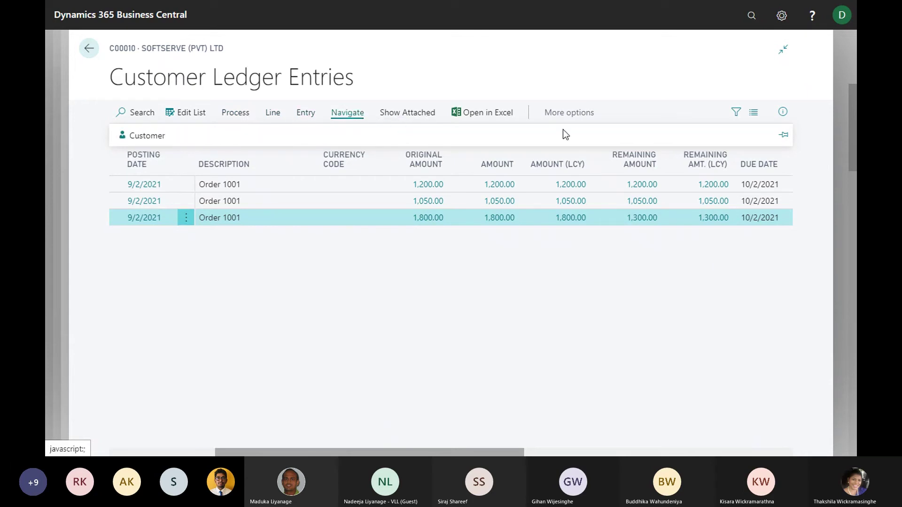
{"action": "left_click", "coordinate": [567, 114]}
{"action": "left_click", "coordinate": [562, 116]}
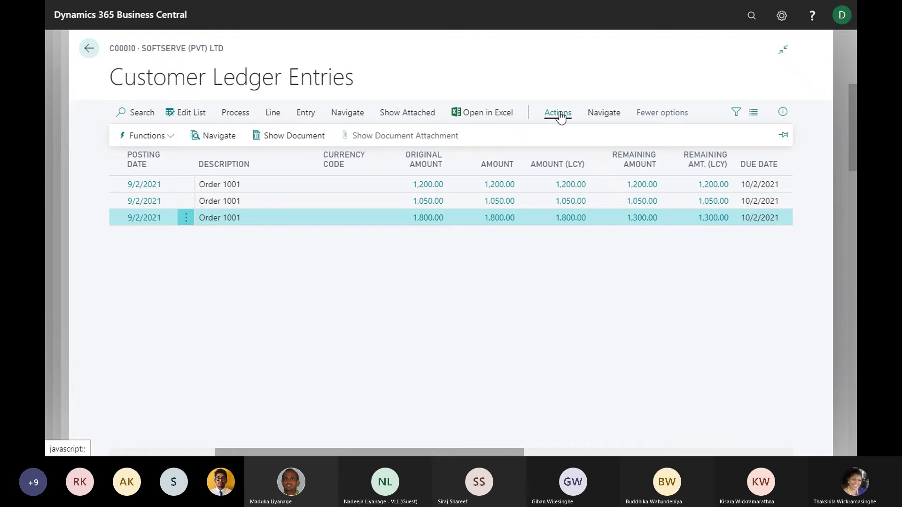
{"action": "left_click", "coordinate": [155, 136]}
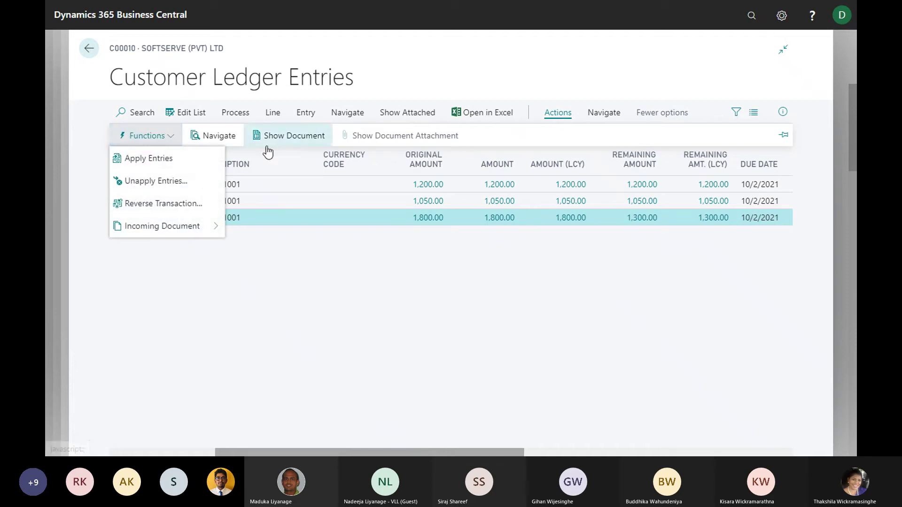
{"action": "left_click", "coordinate": [609, 114]}
{"action": "left_click", "coordinate": [609, 114]}
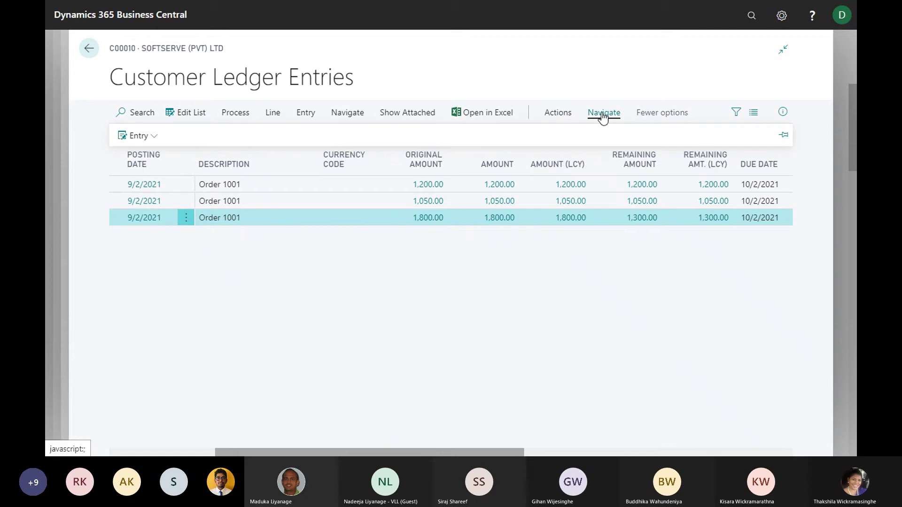
{"action": "left_click", "coordinate": [141, 135]}
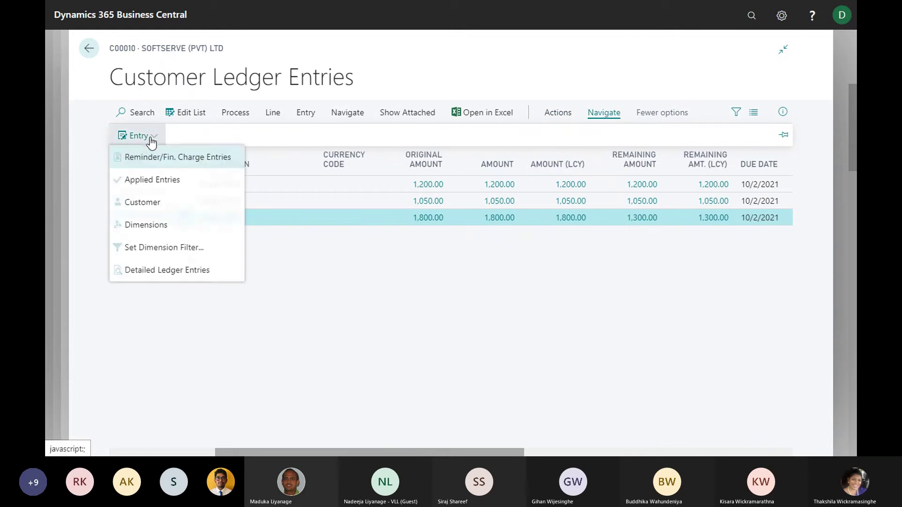
{"action": "left_click", "coordinate": [163, 184]}
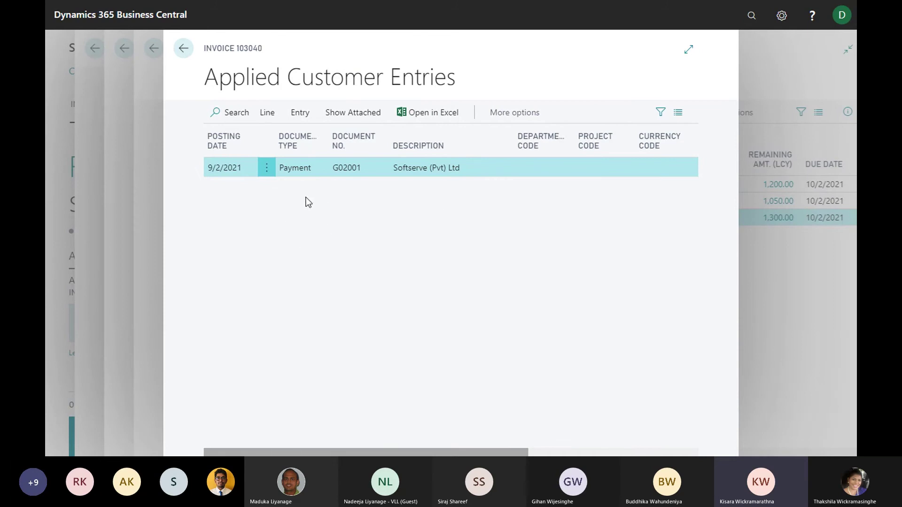
Back out from Applied Customer Entries through the Softserve card and customer list to the Role Center
{"action": "left_click", "coordinate": [183, 49]}
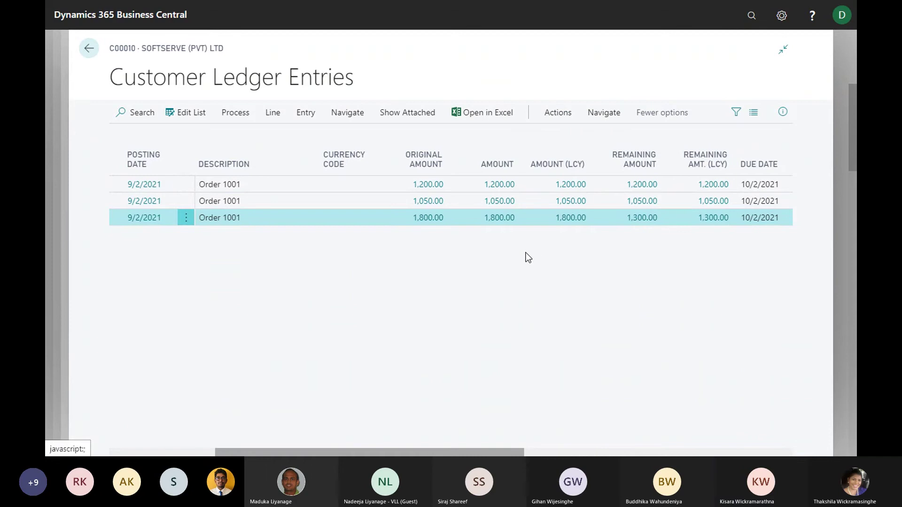
{"action": "left_click", "coordinate": [89, 49]}
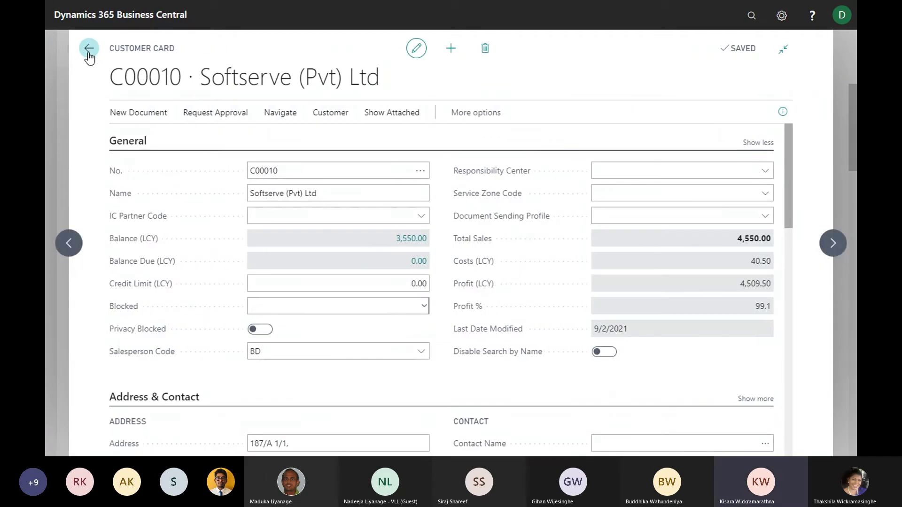
{"action": "left_click", "coordinate": [89, 51]}
{"action": "left_click", "coordinate": [90, 49]}
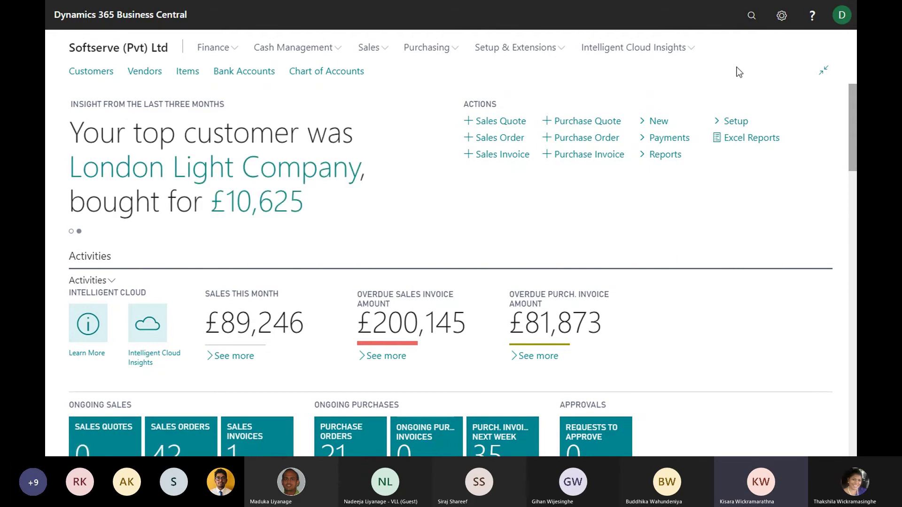
Search Tell Me for 'sales c' to bring up the Sales Credit Memos list
{"action": "left_click", "coordinate": [749, 15]}
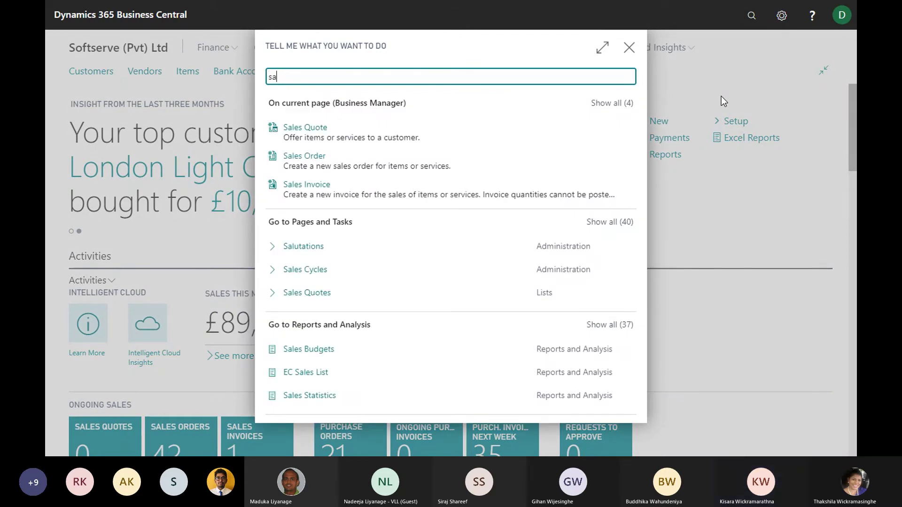
{"action": "type", "text": "sales cre"}
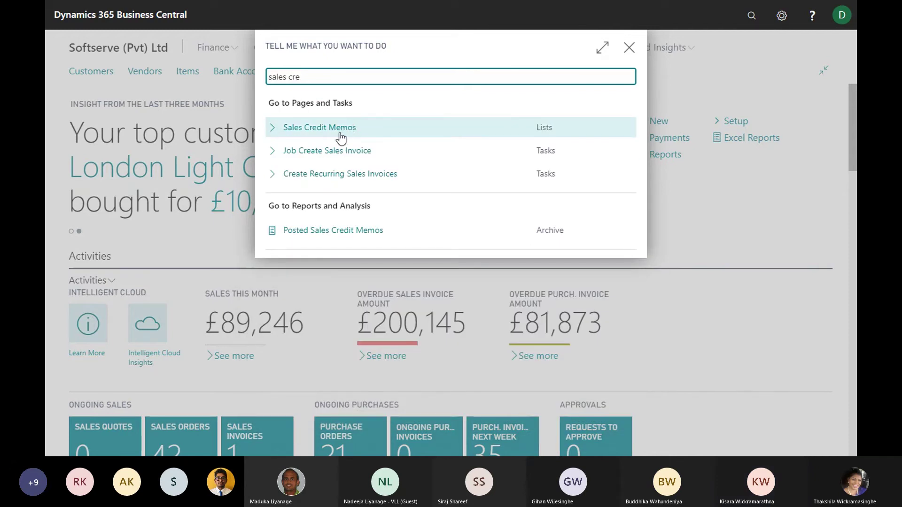
{"action": "key", "text": "Return"}
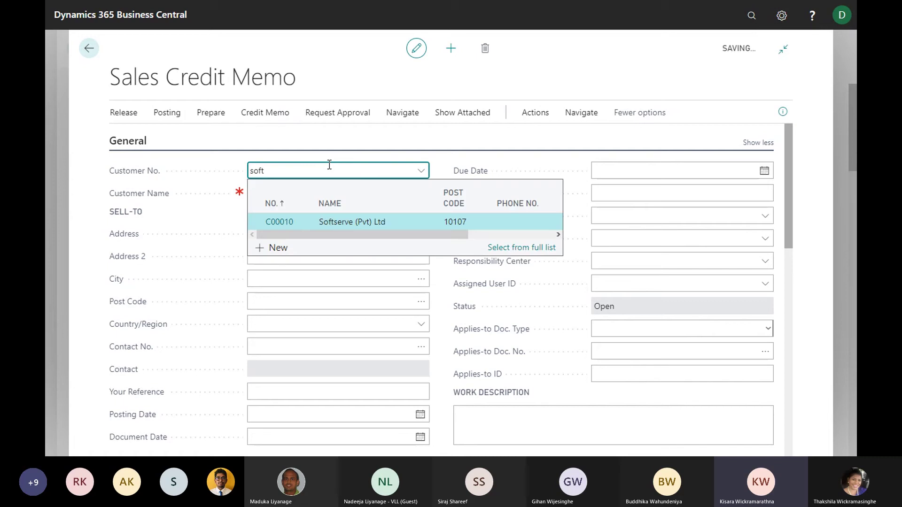
Assign customer C00010 Softserve (Pvt) Ltd to credit memo 1001 and review its filled-in address, salesperson and dates
{"action": "left_click", "coordinate": [326, 222]}
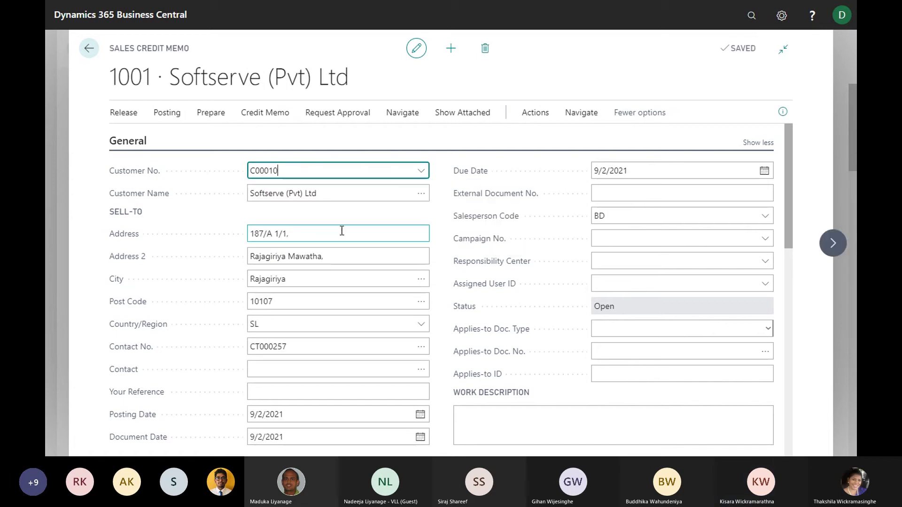
{"action": "scroll", "coordinate": [374, 258], "scroll_direction": "down", "scroll_amount": 4}
{"action": "scroll", "coordinate": [376, 255], "scroll_direction": "down", "scroll_amount": 1}
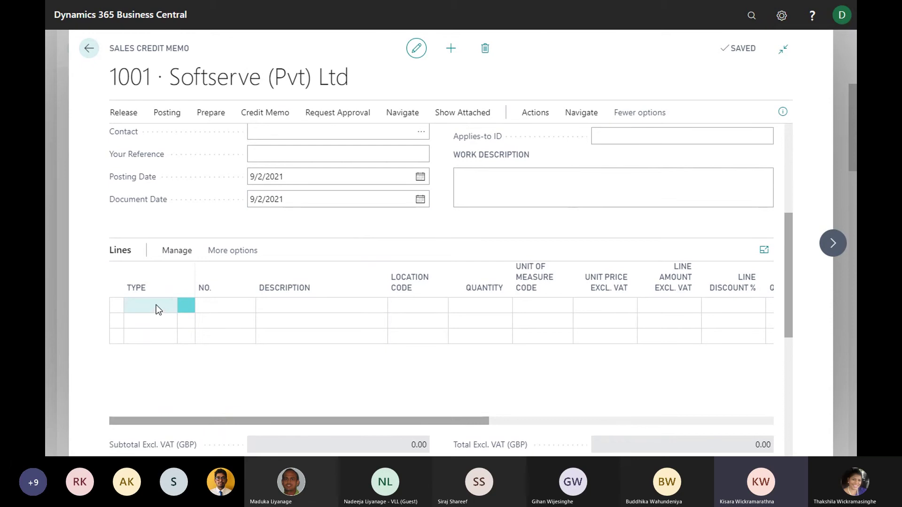
{"action": "left_click", "coordinate": [390, 191]}
{"action": "scroll", "coordinate": [390, 190], "scroll_direction": "up", "scroll_amount": 2}
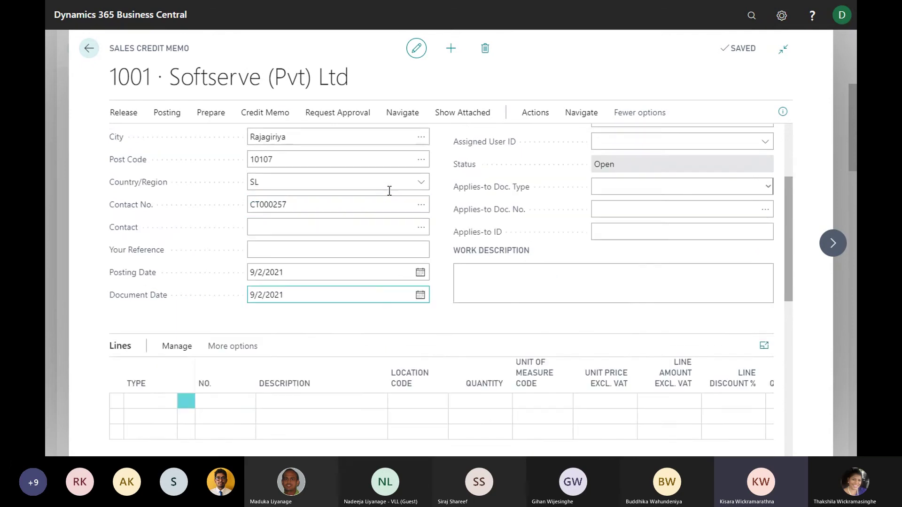
{"action": "scroll", "coordinate": [389, 190], "scroll_direction": "up", "scroll_amount": 3}
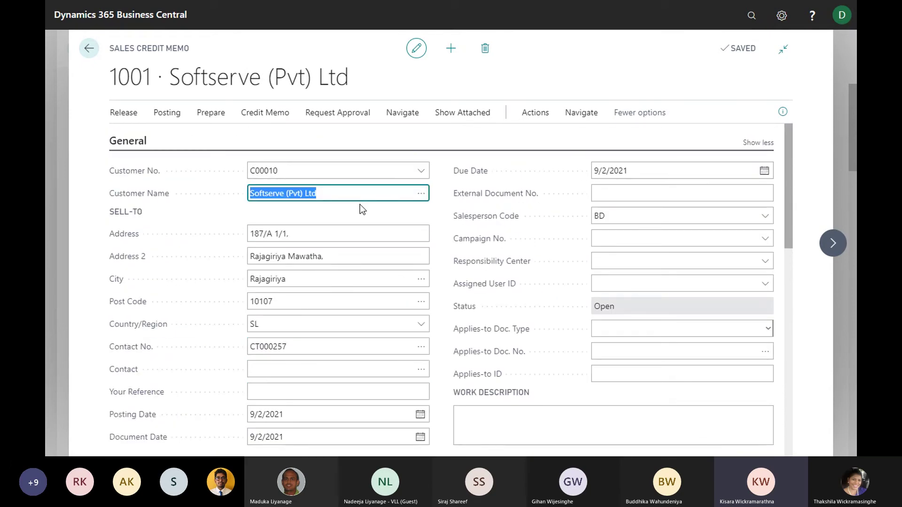
{"action": "scroll", "coordinate": [358, 199], "scroll_direction": "down", "scroll_amount": 5}
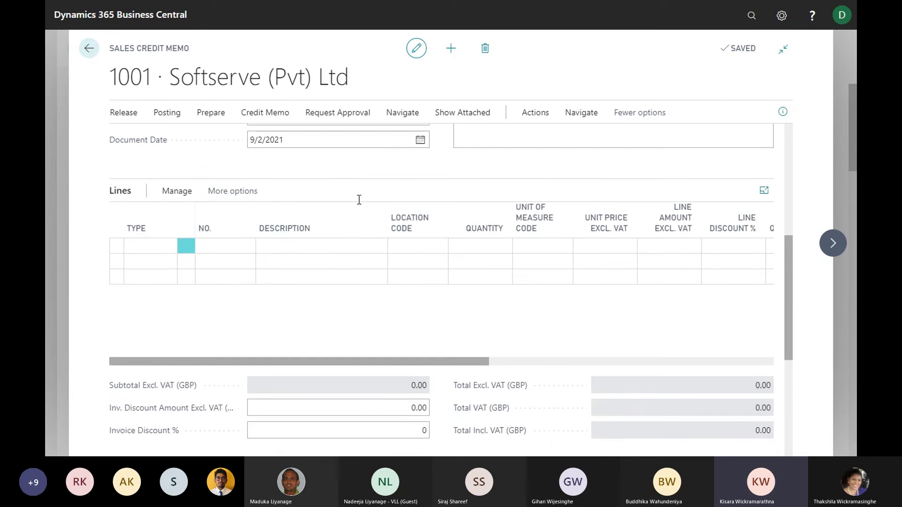
{"action": "scroll", "coordinate": [264, 339], "scroll_direction": "up", "scroll_amount": 1}
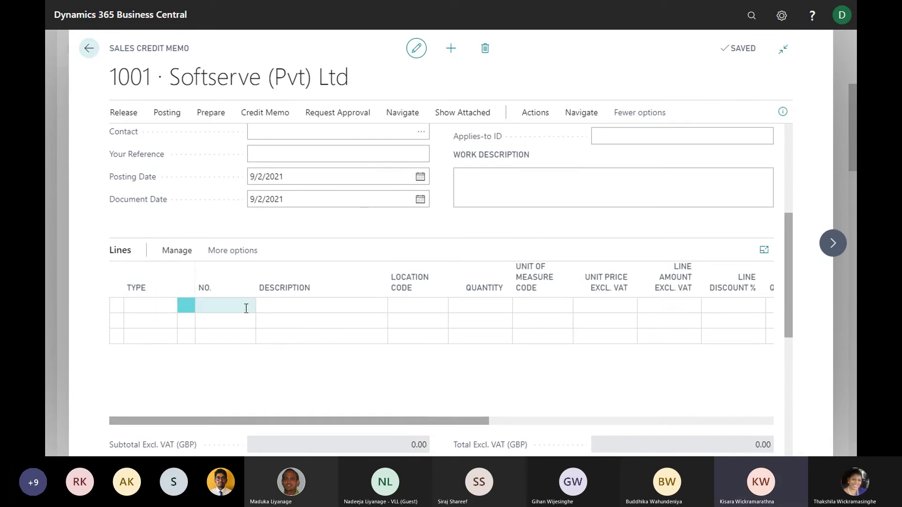
{"action": "scroll", "coordinate": [392, 215], "scroll_direction": "up", "scroll_amount": 5}
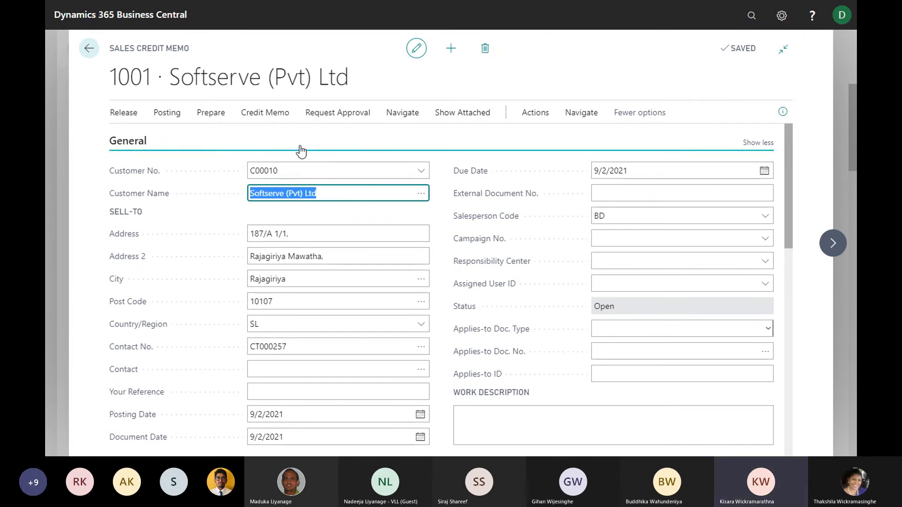
{"action": "left_click", "coordinate": [212, 114]}
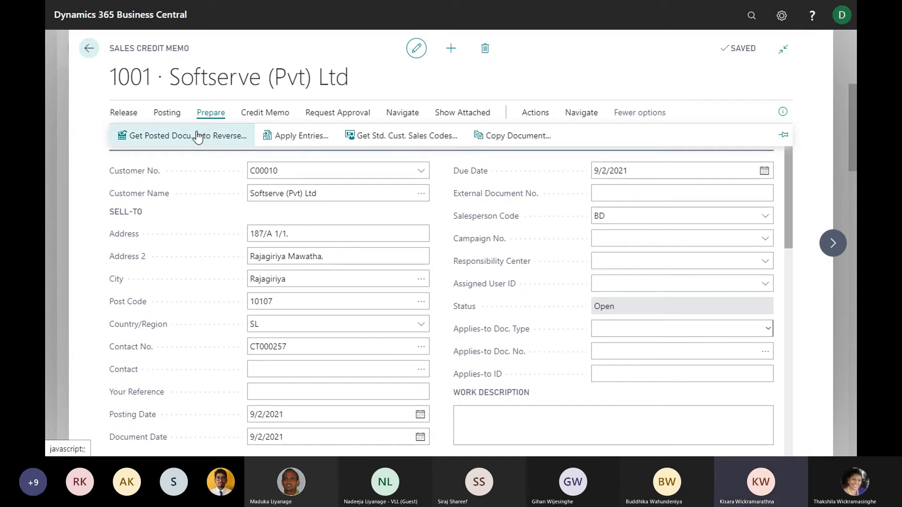
Copy both lines of posted invoice 103040, Rim 1110 and Spokes 1120, into the credit memo
{"action": "left_click", "coordinate": [161, 144]}
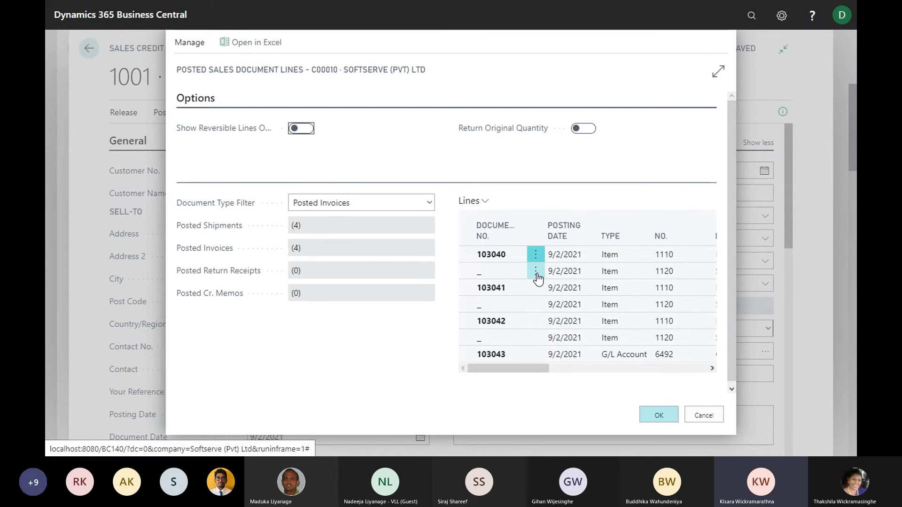
{"action": "left_click", "coordinate": [564, 273], "text": "shift"}
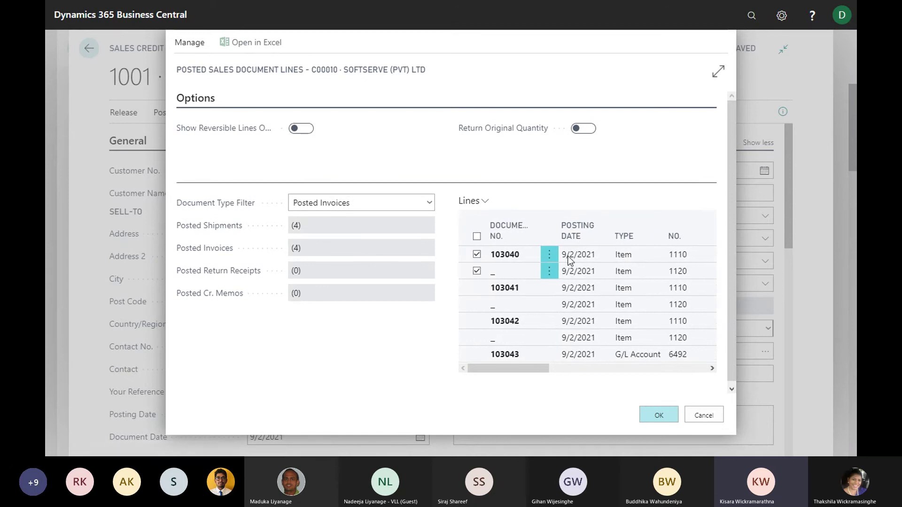
{"action": "left_click", "coordinate": [657, 417]}
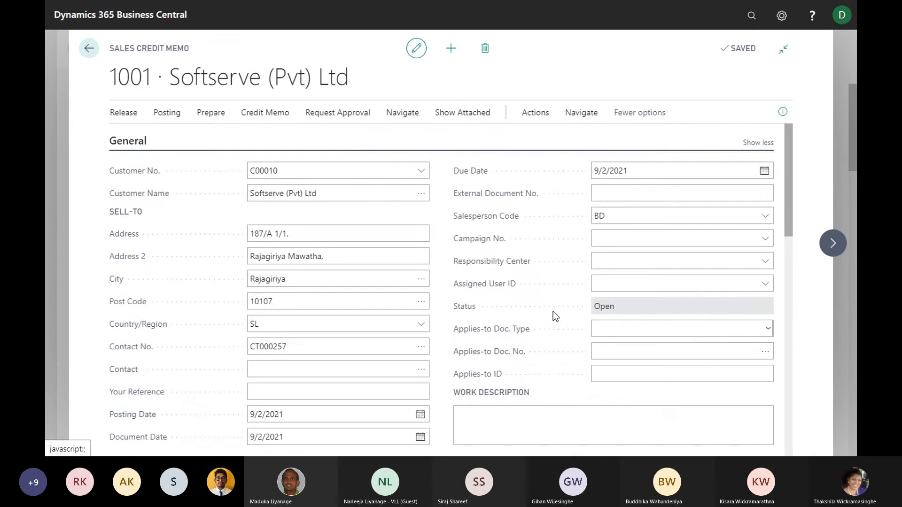
{"action": "scroll", "coordinate": [553, 311], "scroll_direction": "down", "scroll_amount": 5}
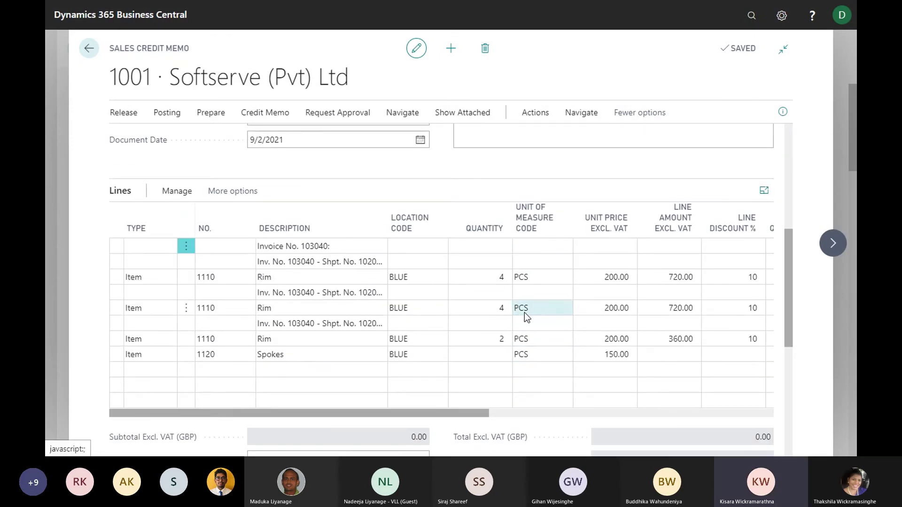
{"action": "scroll", "coordinate": [517, 309], "scroll_direction": "up", "scroll_amount": 2}
{"action": "scroll", "coordinate": [517, 312], "scroll_direction": "down", "scroll_amount": 2}
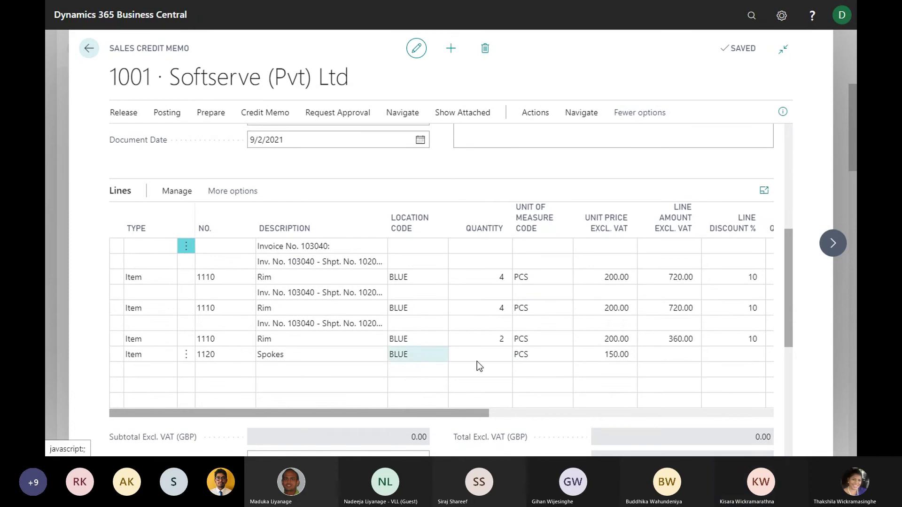
{"action": "left_click_drag", "start_coordinate": [490, 414], "coordinate": [416, 411]}
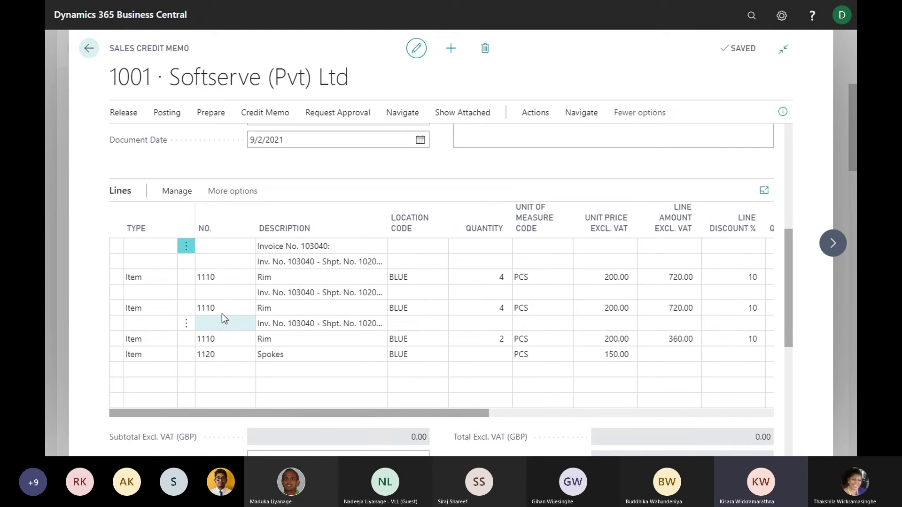
{"action": "scroll", "coordinate": [150, 278], "scroll_direction": "up", "scroll_amount": 3}
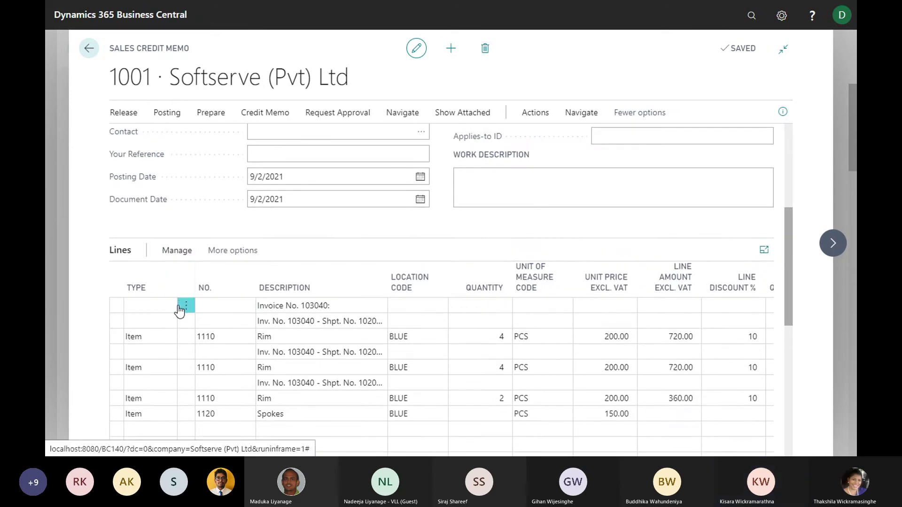
Delete the Spokes credit memo line
{"action": "scroll", "coordinate": [183, 324], "scroll_direction": "down", "scroll_amount": 3}
{"action": "left_click", "coordinate": [114, 353]}
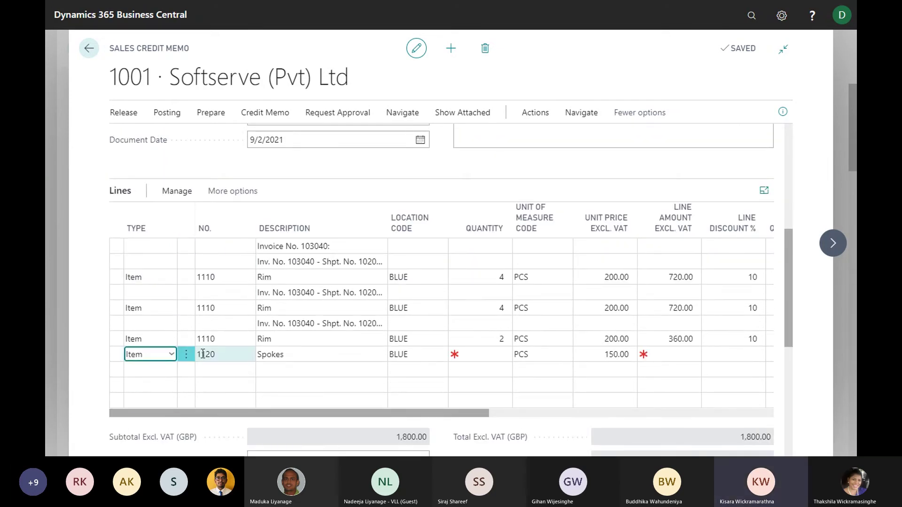
{"action": "left_click", "coordinate": [187, 354]}
{"action": "left_click", "coordinate": [155, 395]}
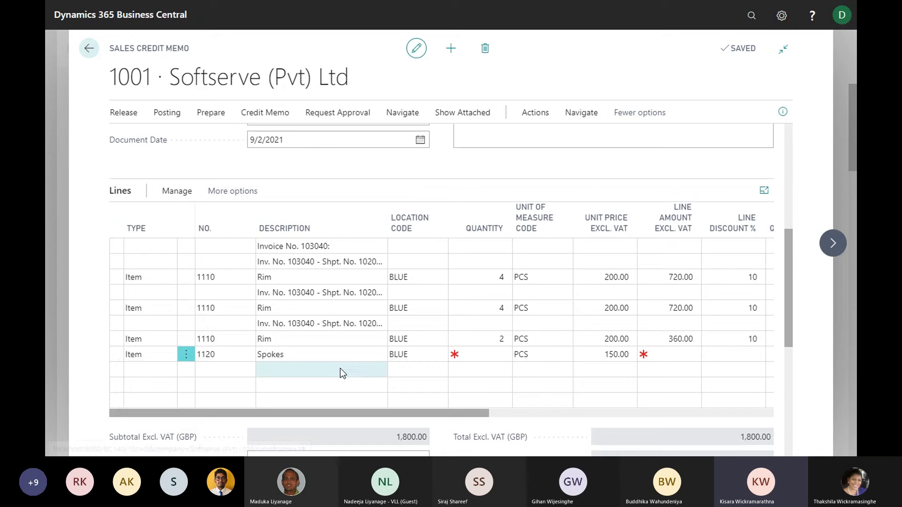
{"action": "left_click", "coordinate": [526, 267]}
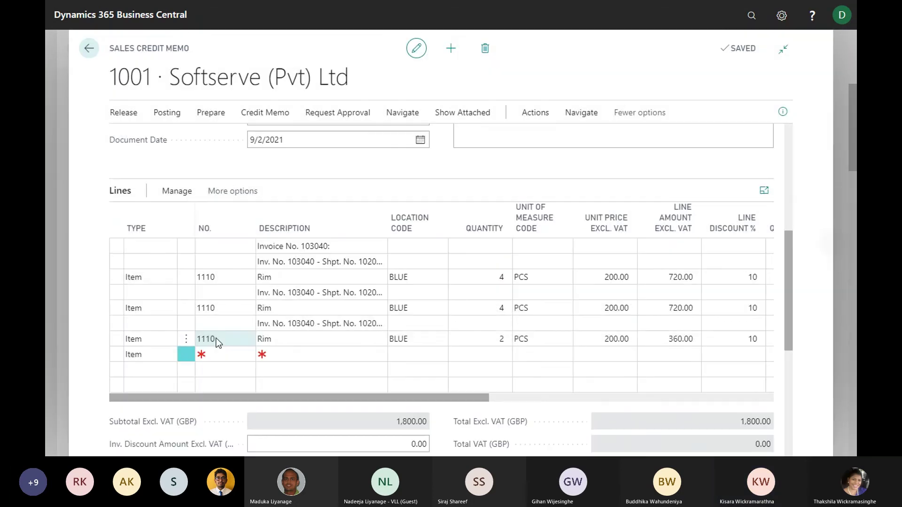
Delete the extra Rim and shipment description lines, leaving one Rim line of 4 units
{"action": "left_click", "coordinate": [188, 338]}
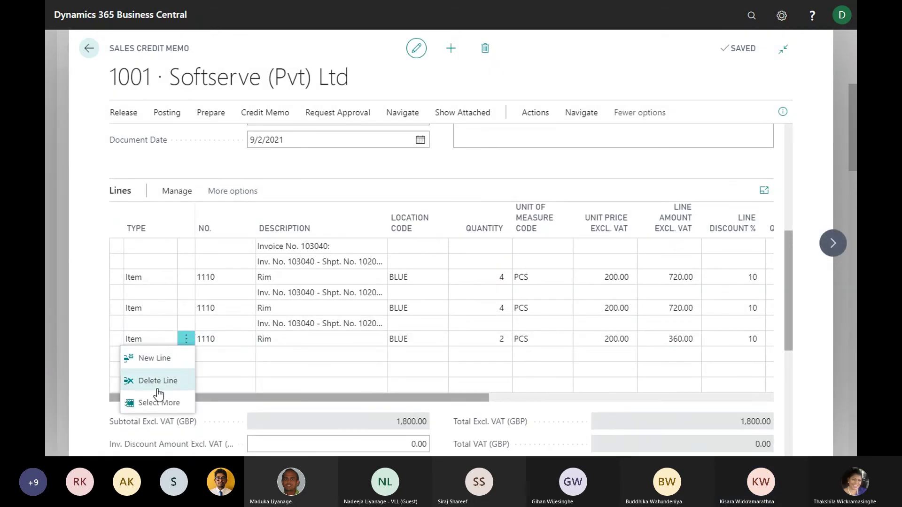
{"action": "left_click", "coordinate": [158, 402]}
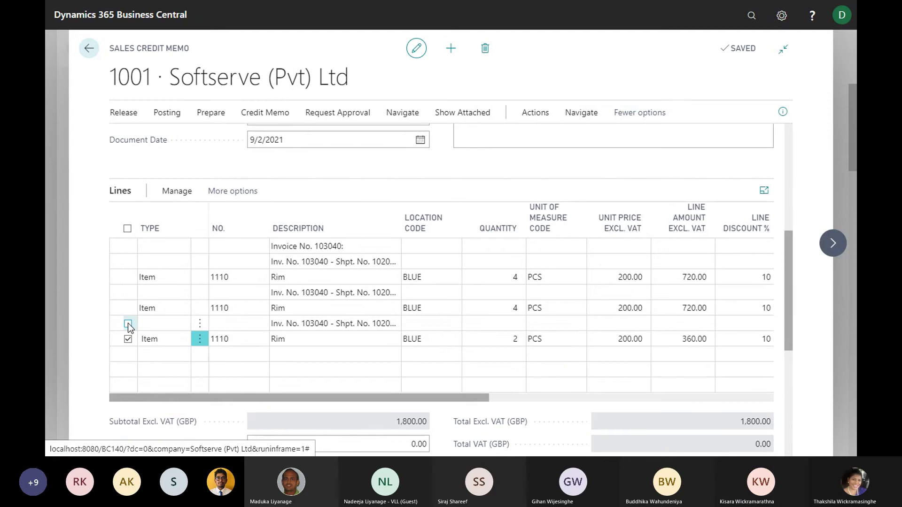
{"action": "left_click", "coordinate": [128, 293]}
{"action": "left_click", "coordinate": [176, 191]}
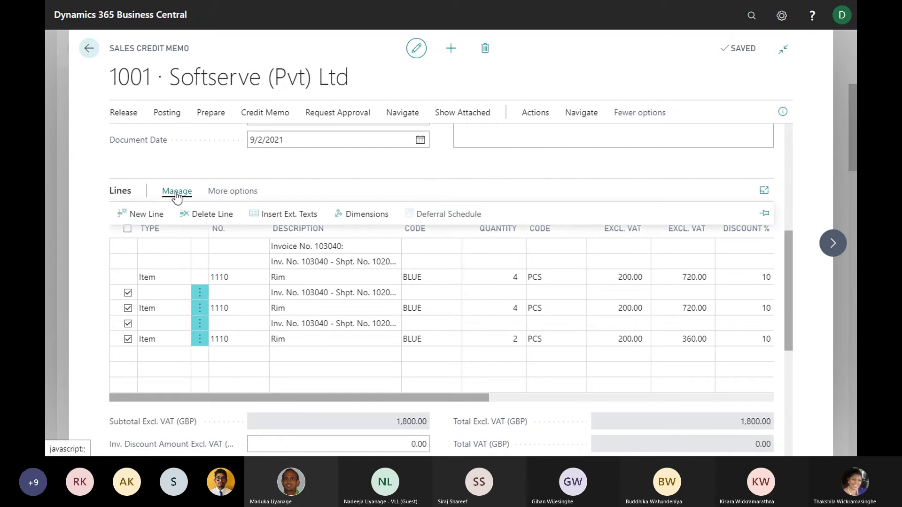
{"action": "left_click", "coordinate": [199, 215]}
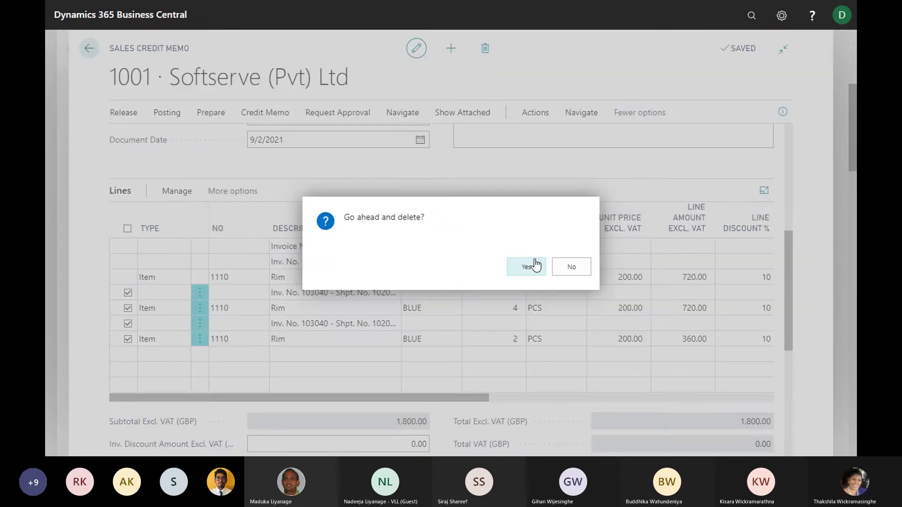
{"action": "left_click", "coordinate": [537, 265]}
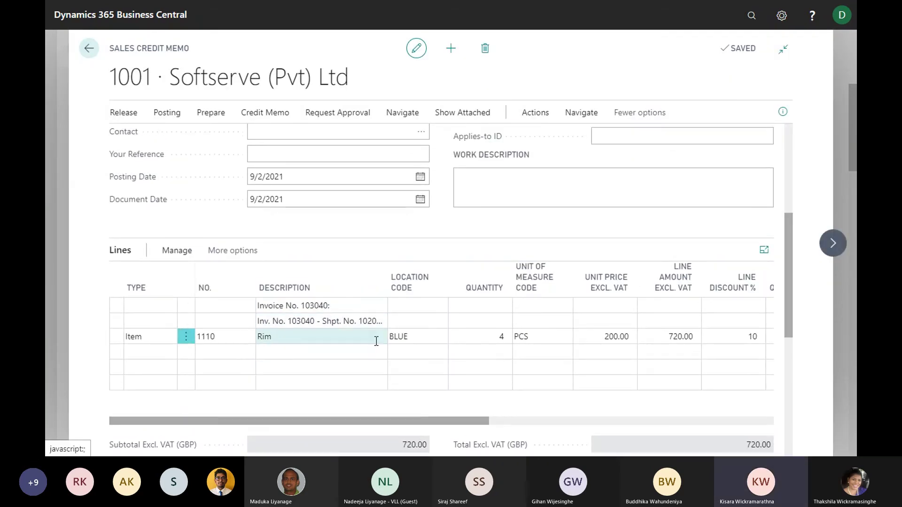
Change the Rim 1110 line quantity from 4 to 2, dropping the amount to 360.00
{"action": "left_click", "coordinate": [494, 338]}
{"action": "double_click", "coordinate": [506, 338]}
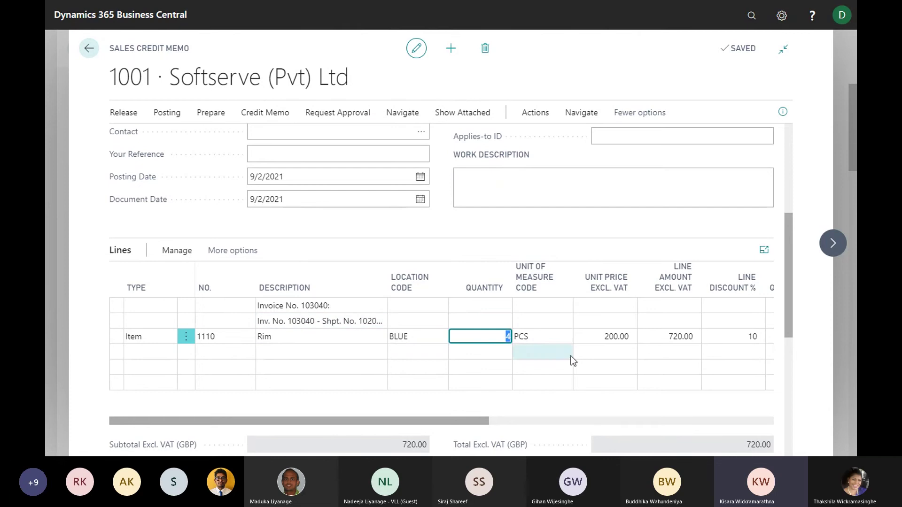
{"action": "left_click_drag", "start_coordinate": [489, 337], "coordinate": [520, 336]}
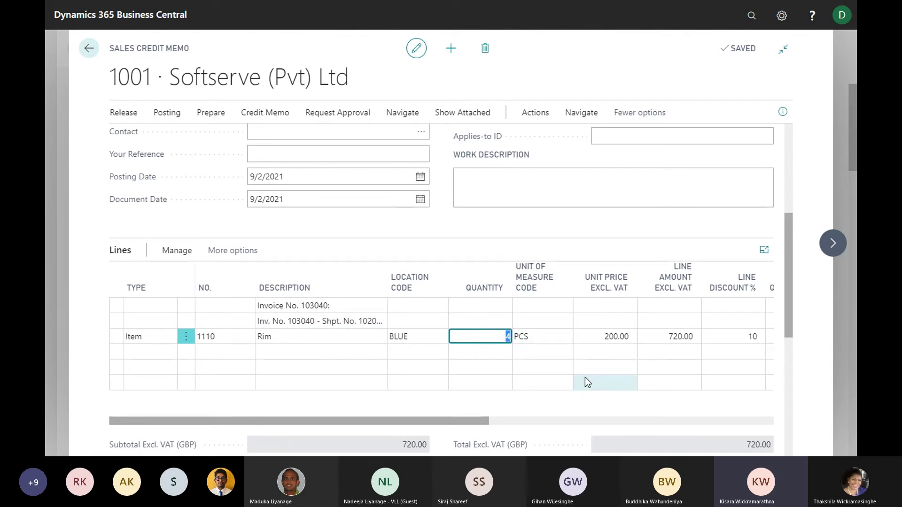
{"action": "type", "text": "2"}
{"action": "key", "text": "Tab"}
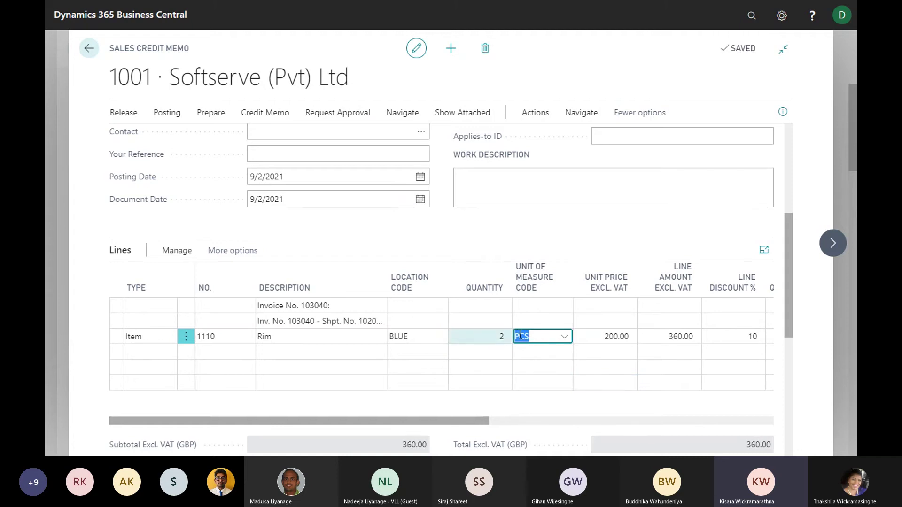
{"action": "left_click", "coordinate": [481, 420]}
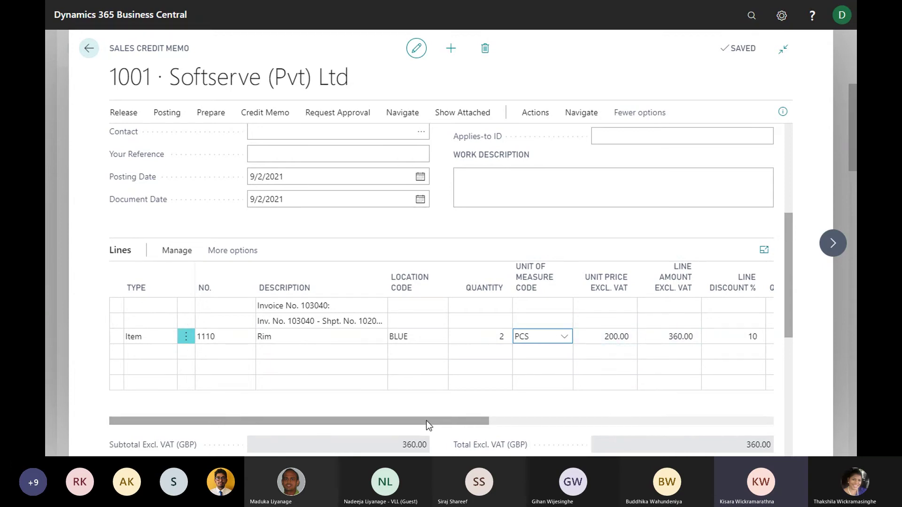
{"action": "scroll", "coordinate": [305, 329], "scroll_direction": "up", "scroll_amount": 2}
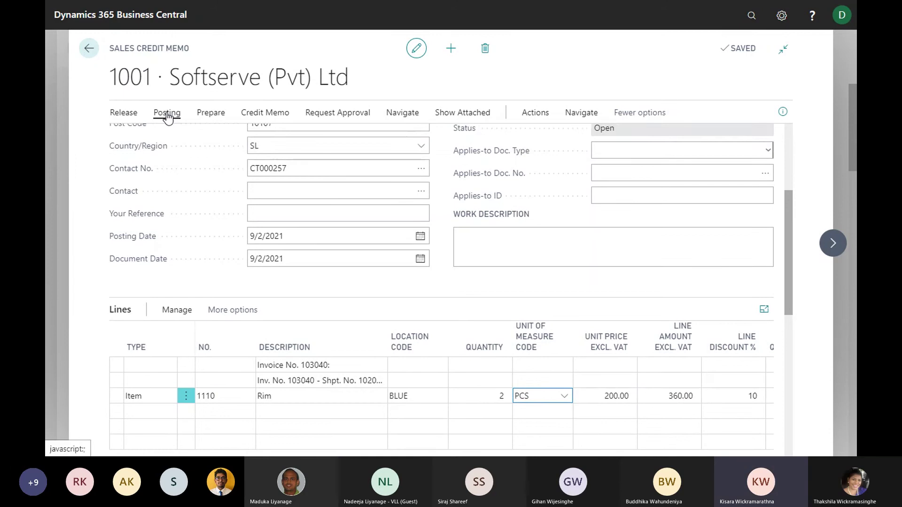
Post credit memo 1001 as number 104006 without opening it, then return to the home page
{"action": "left_click", "coordinate": [168, 117]}
{"action": "left_click", "coordinate": [125, 134]}
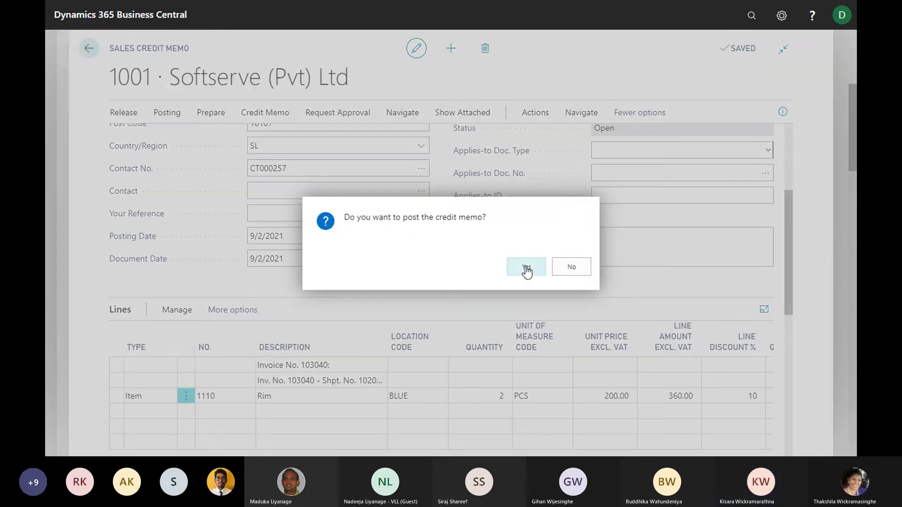
{"action": "left_click", "coordinate": [526, 267]}
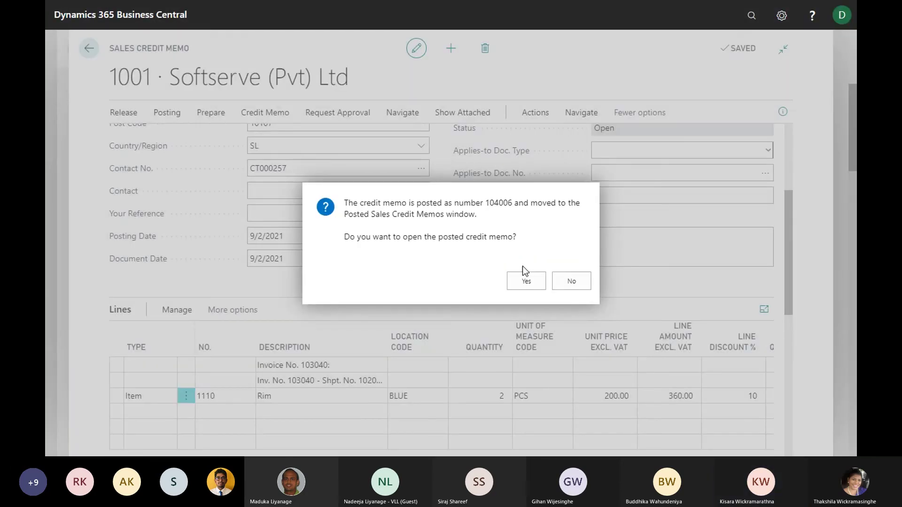
{"action": "left_click", "coordinate": [570, 283]}
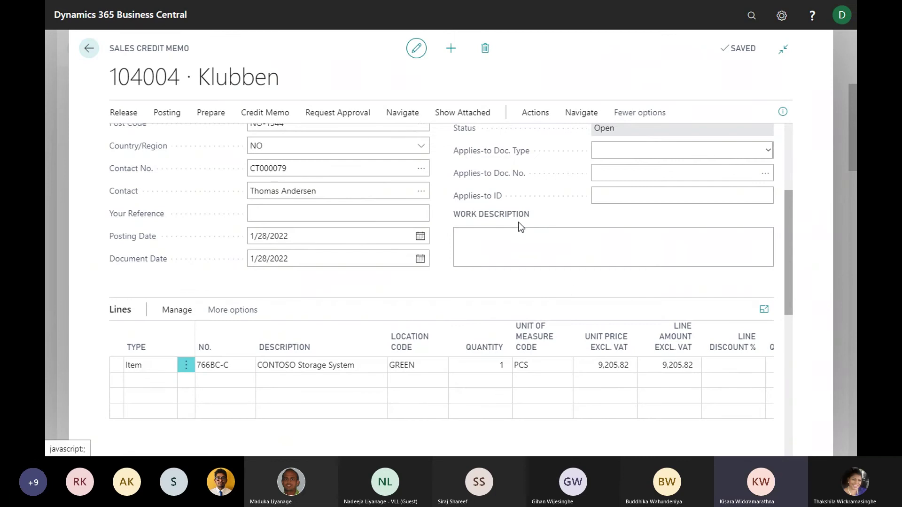
{"action": "left_click", "coordinate": [88, 50]}
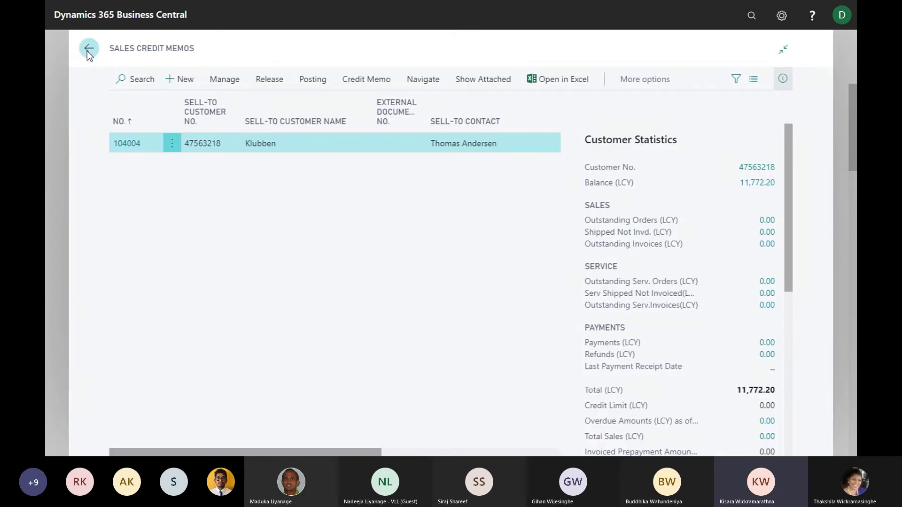
{"action": "left_click", "coordinate": [86, 51]}
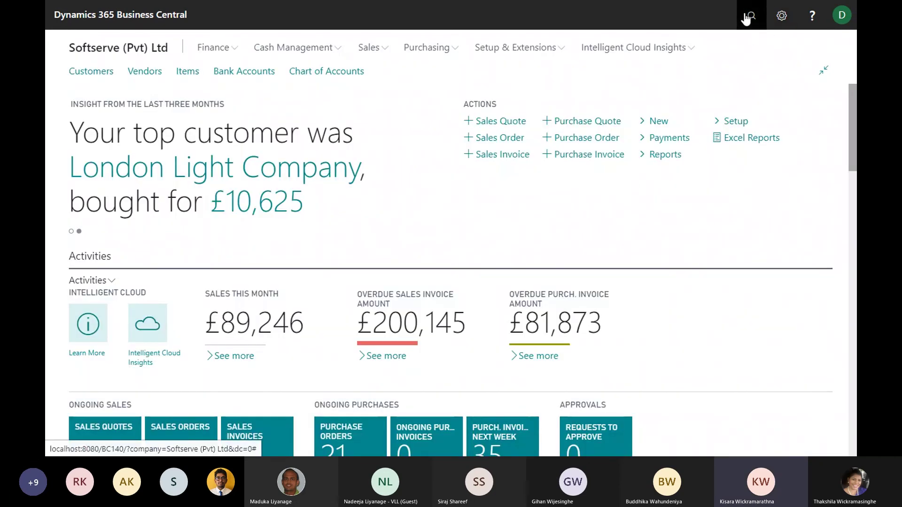
Search 'posted s' to open the Posted Sales Invoices list and open invoice 103040
{"action": "left_click", "coordinate": [749, 17]}
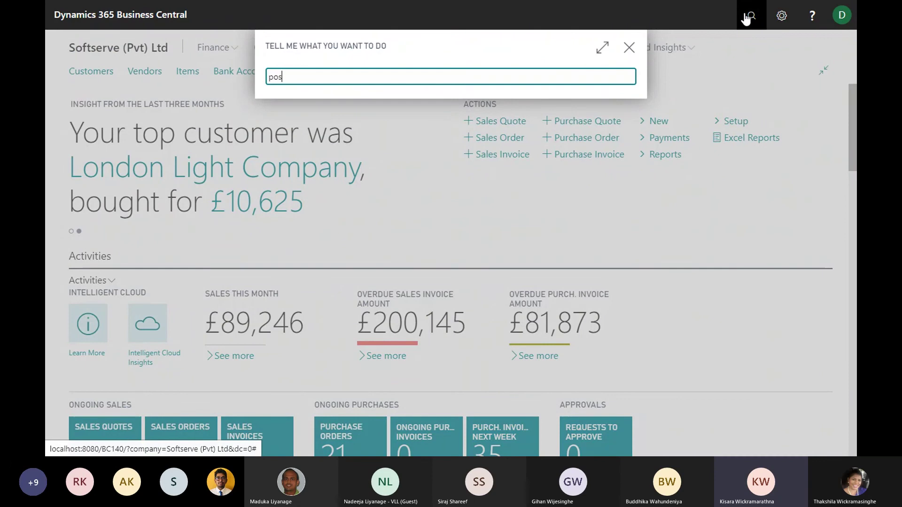
{"action": "type", "text": "posted sa"}
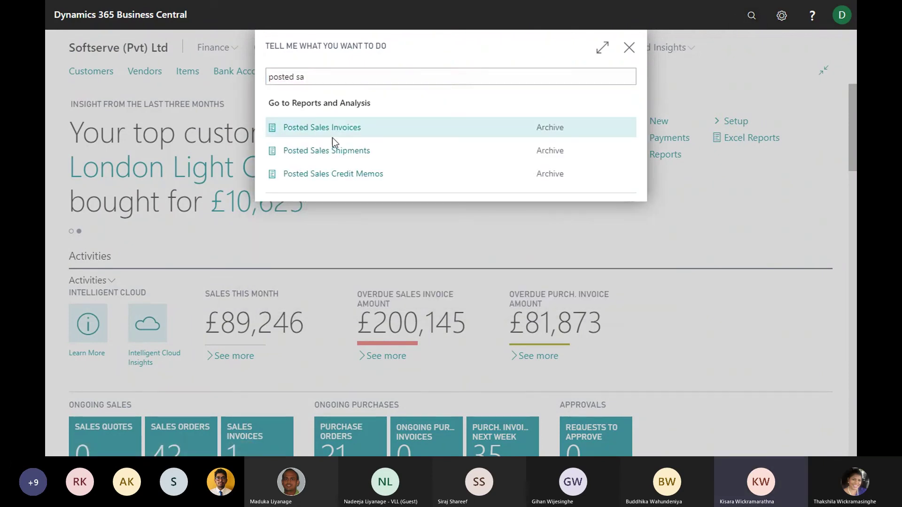
{"action": "left_click", "coordinate": [332, 134]}
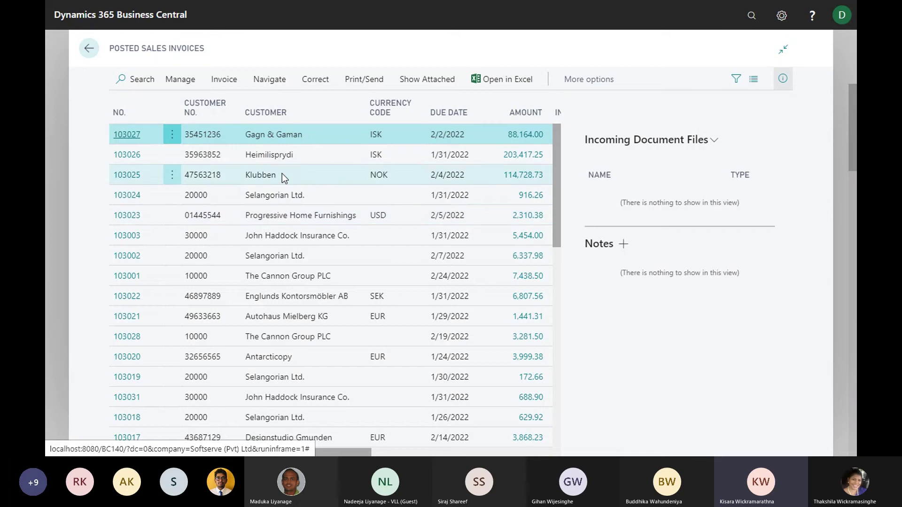
{"action": "scroll", "coordinate": [282, 173], "scroll_direction": "down", "scroll_amount": 5}
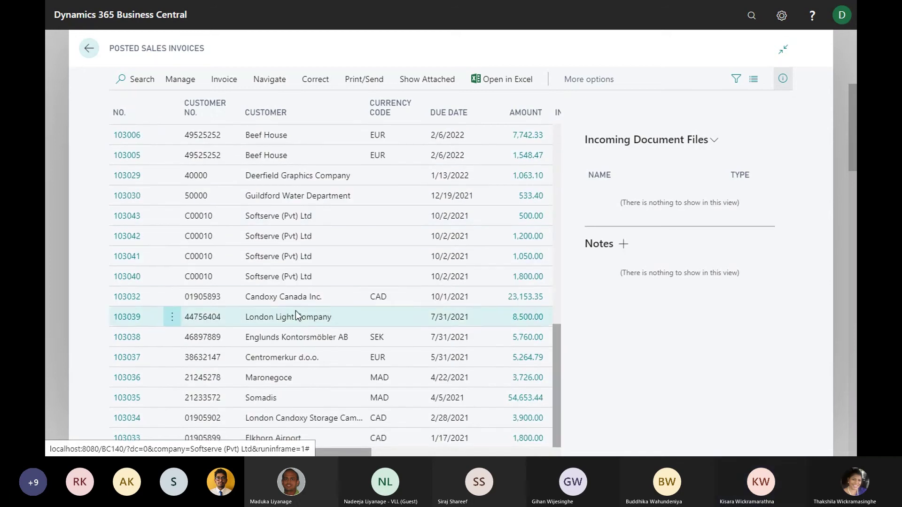
{"action": "left_click", "coordinate": [128, 277]}
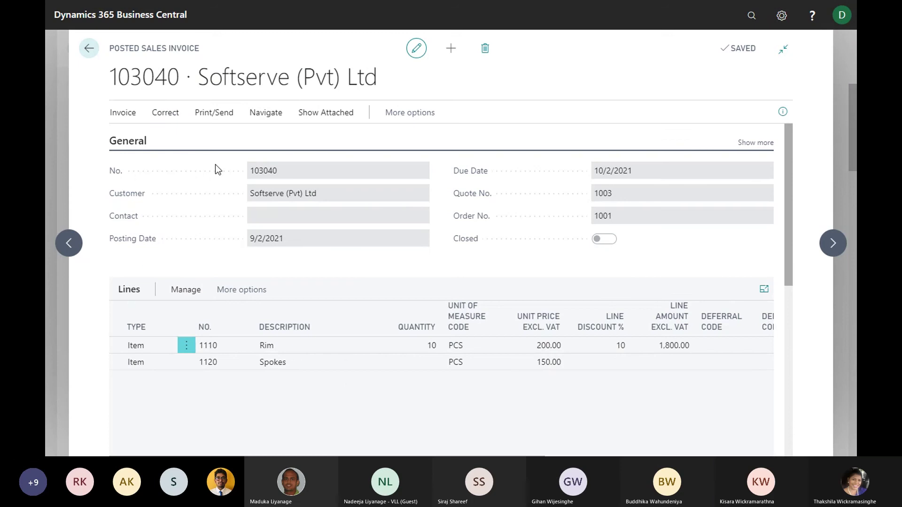
Try creating a corrective credit memo for invoice 103040, dismiss the partially-credited warning, and close it
{"action": "left_click", "coordinate": [123, 112]}
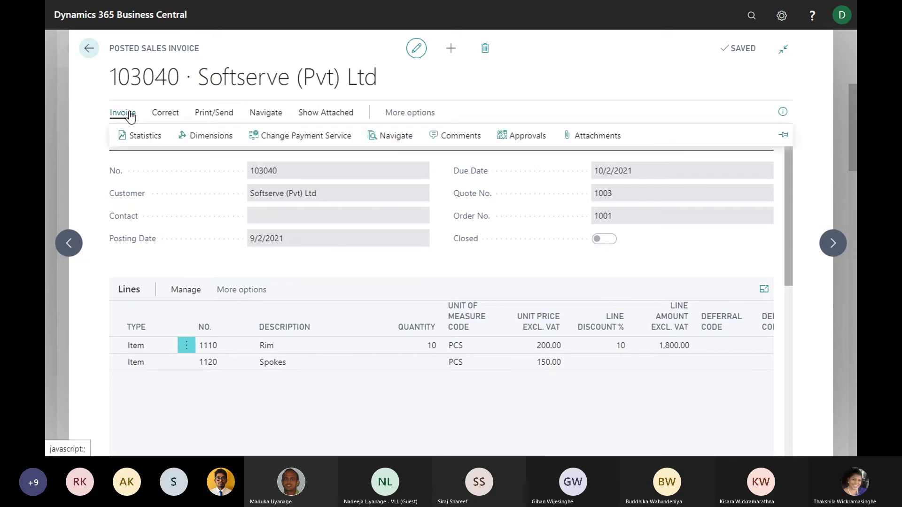
{"action": "left_click", "coordinate": [159, 113]}
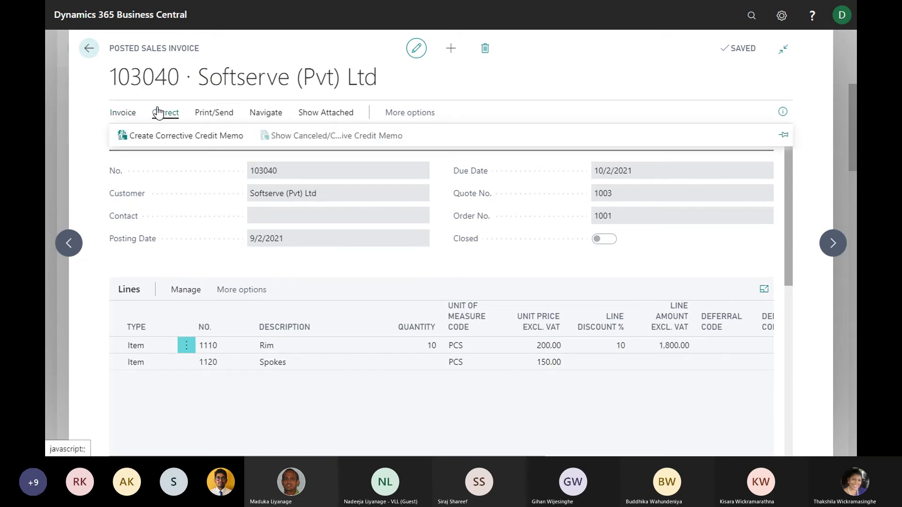
{"action": "left_click", "coordinate": [144, 140]}
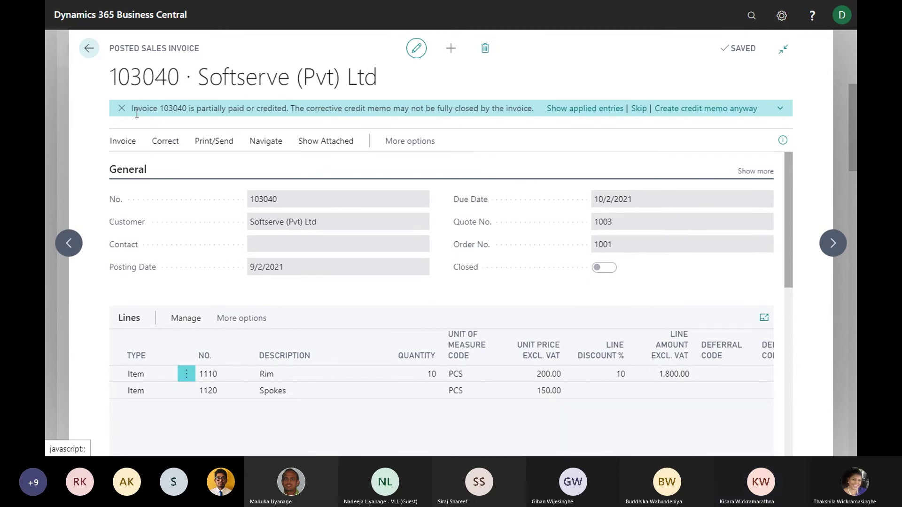
{"action": "left_click", "coordinate": [122, 109]}
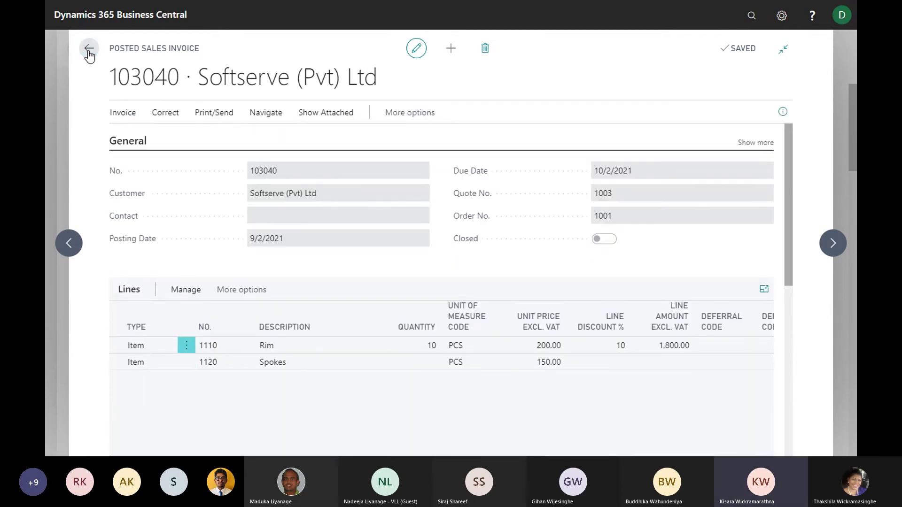
{"action": "key", "text": "Escape"}
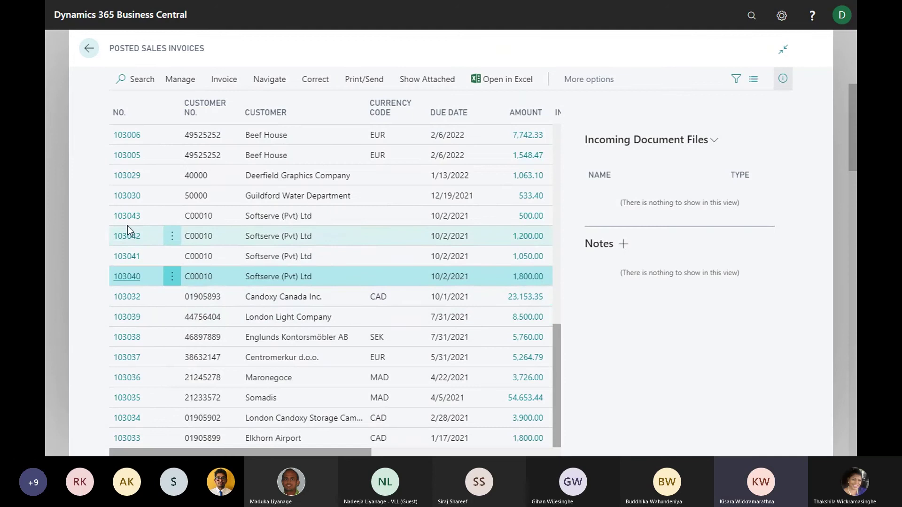
Open posted invoice 103043, view its Correct actions, then go back to the Role Center
{"action": "left_click", "coordinate": [129, 217]}
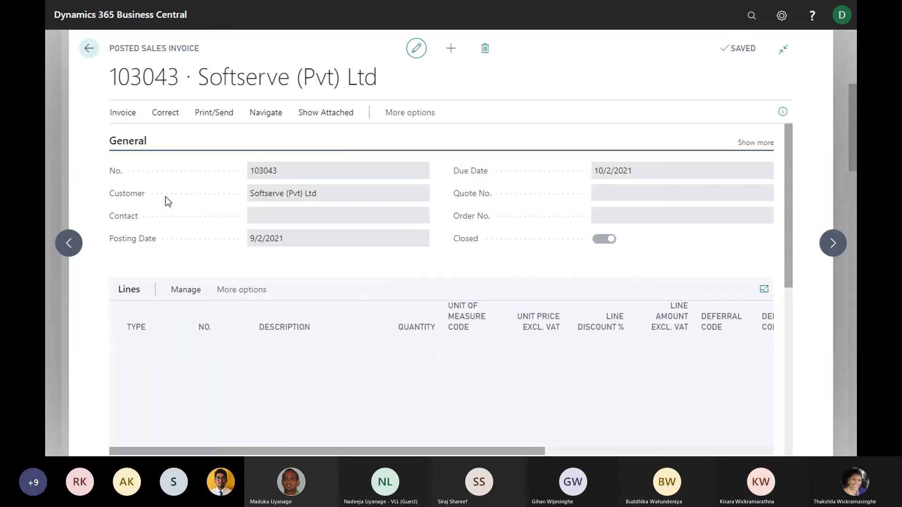
{"action": "left_click", "coordinate": [165, 113]}
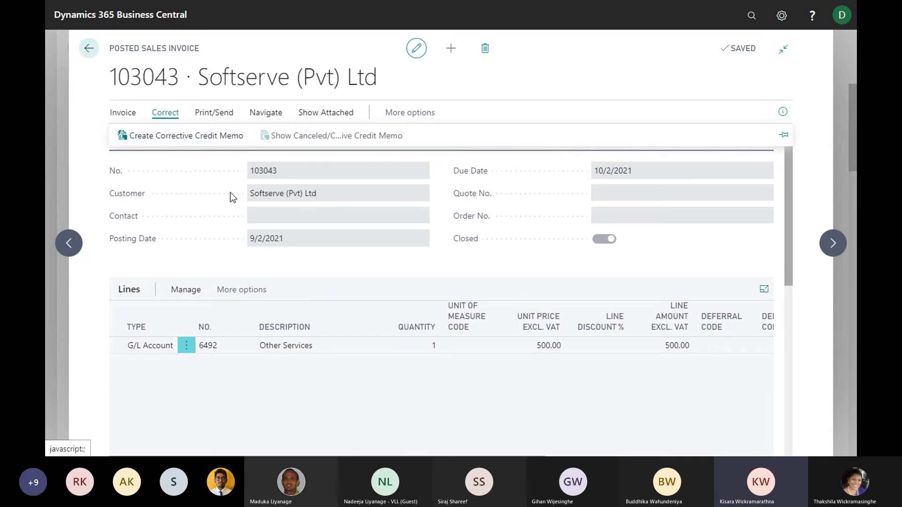
{"action": "left_click", "coordinate": [89, 49]}
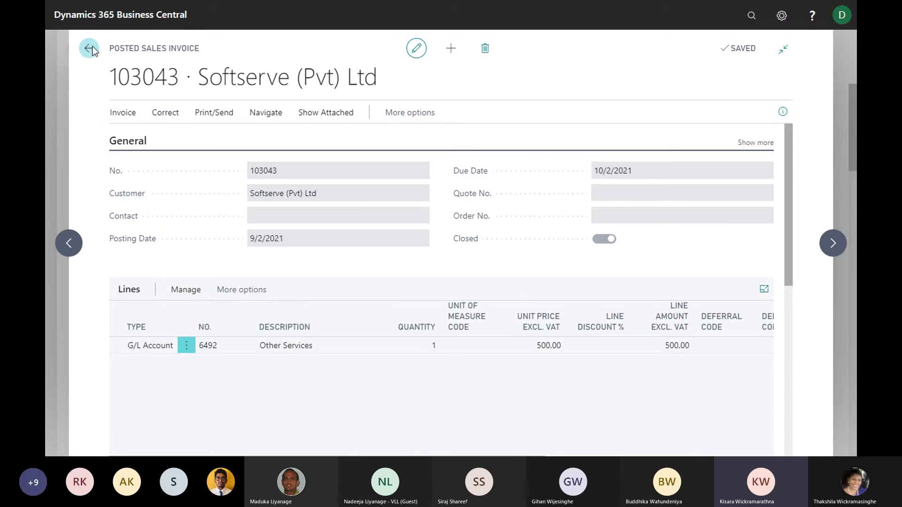
{"action": "left_click", "coordinate": [88, 49]}
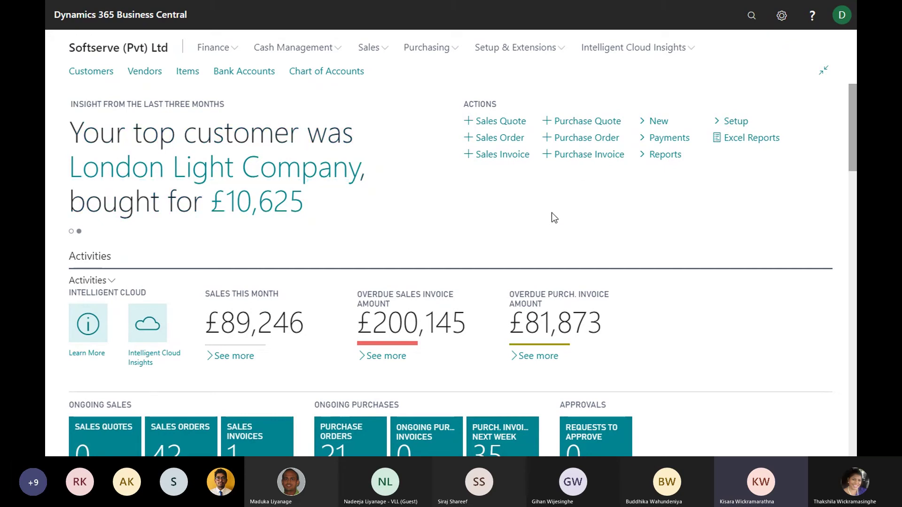
Search 'aged ac' and open the Aged Accounts Receivable report request page
{"action": "left_click", "coordinate": [754, 19]}
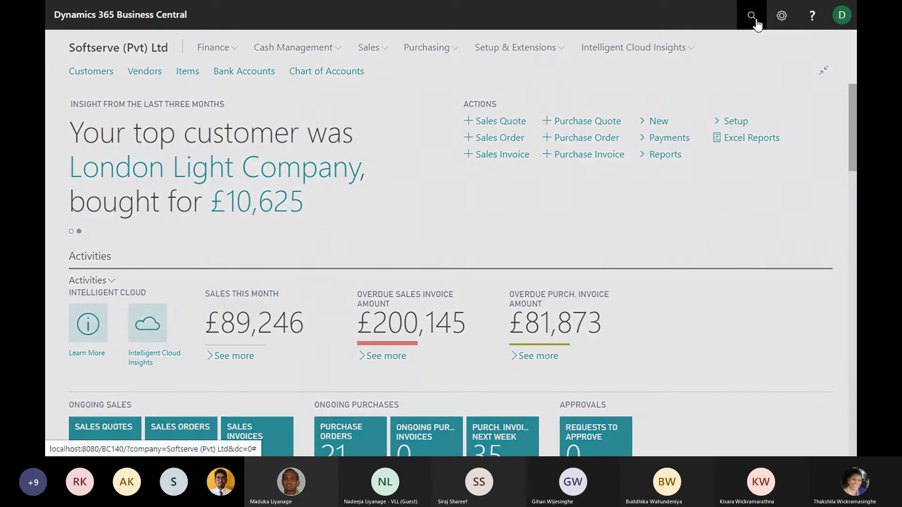
{"action": "type", "text": "aged"}
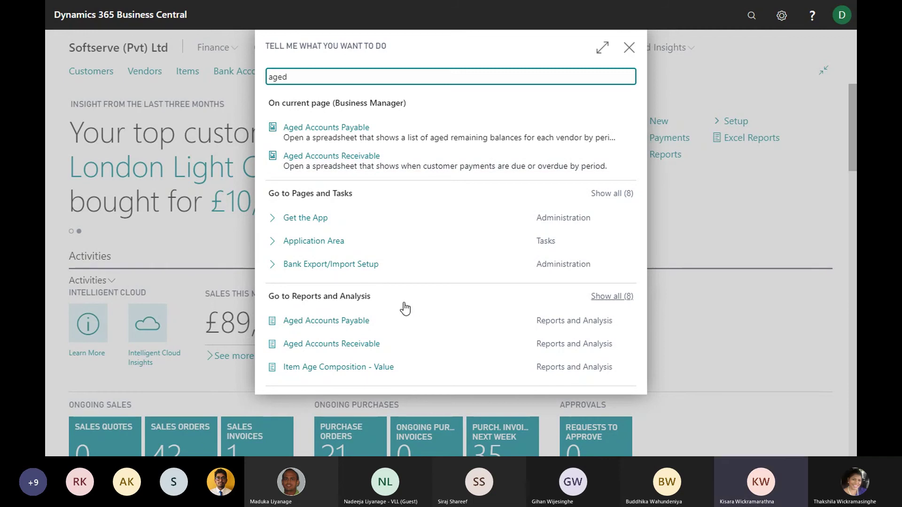
{"action": "type", "text": "acc"}
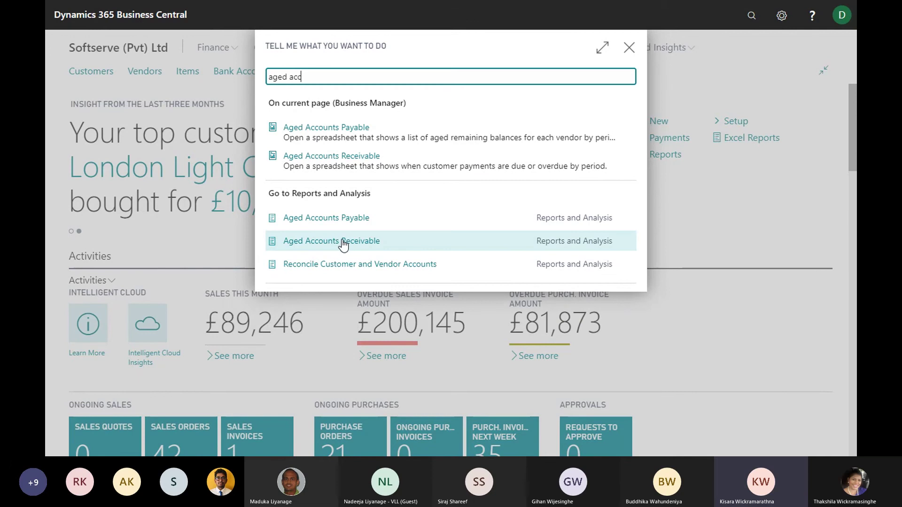
{"action": "left_click", "coordinate": [344, 242]}
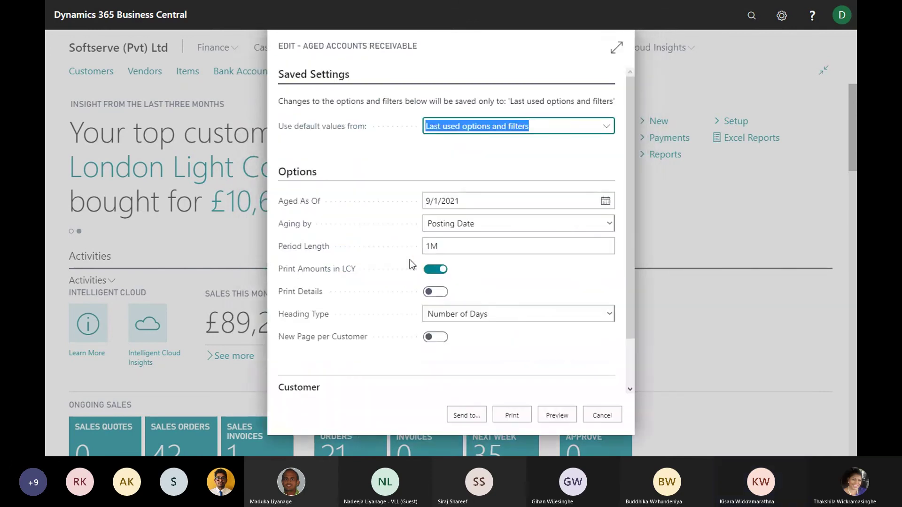
{"action": "scroll", "coordinate": [412, 239], "scroll_direction": "down", "scroll_amount": 2}
{"action": "scroll", "coordinate": [404, 239], "scroll_direction": "up", "scroll_amount": 2}
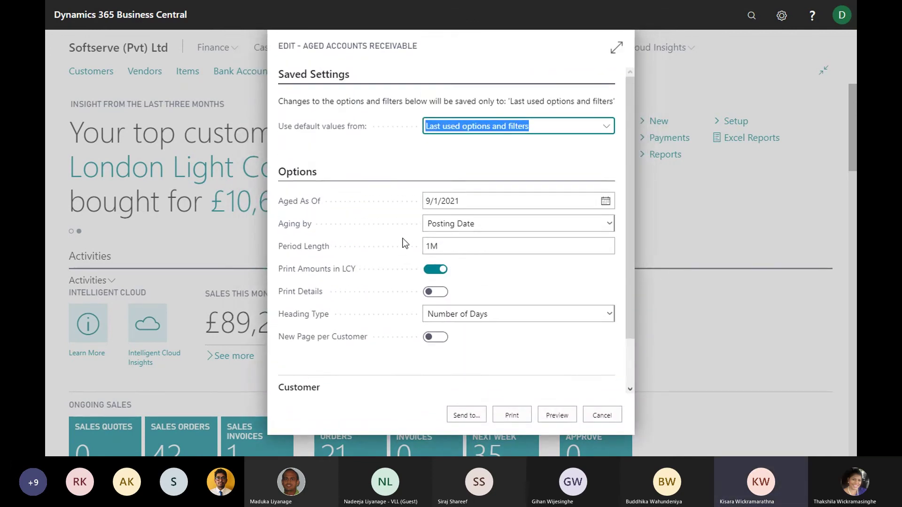
{"action": "scroll", "coordinate": [402, 238], "scroll_direction": "down", "scroll_amount": 2}
{"action": "scroll", "coordinate": [376, 310], "scroll_direction": "up", "scroll_amount": 2}
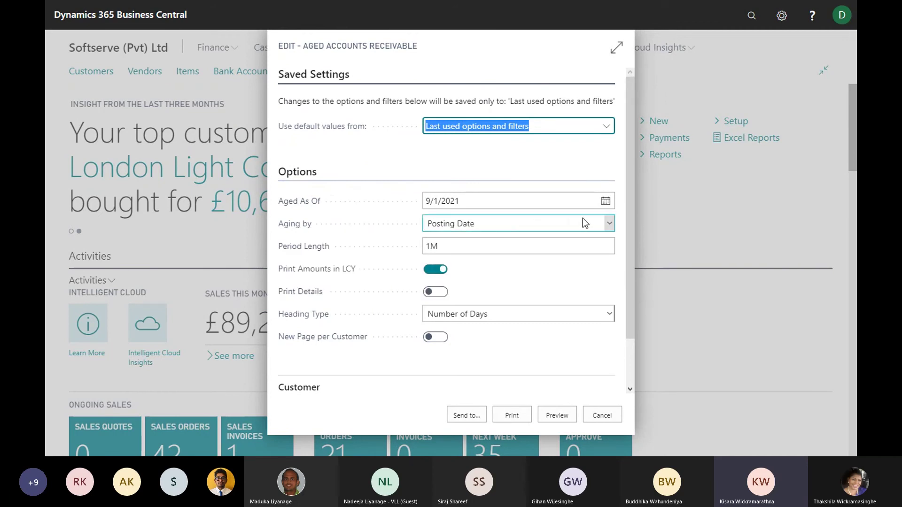
Keep Aging by Posting Date and Heading Type Number of Days, then preview the report
{"action": "left_click", "coordinate": [610, 224]}
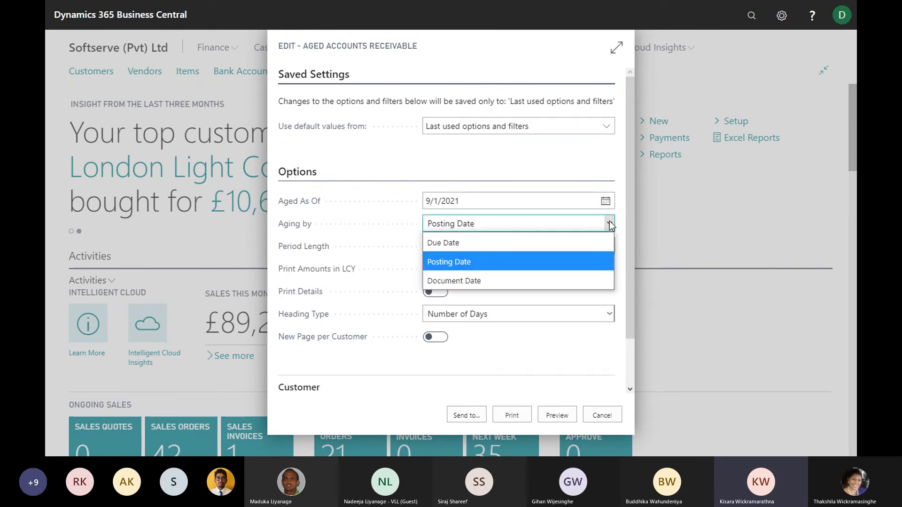
{"action": "left_click", "coordinate": [476, 262]}
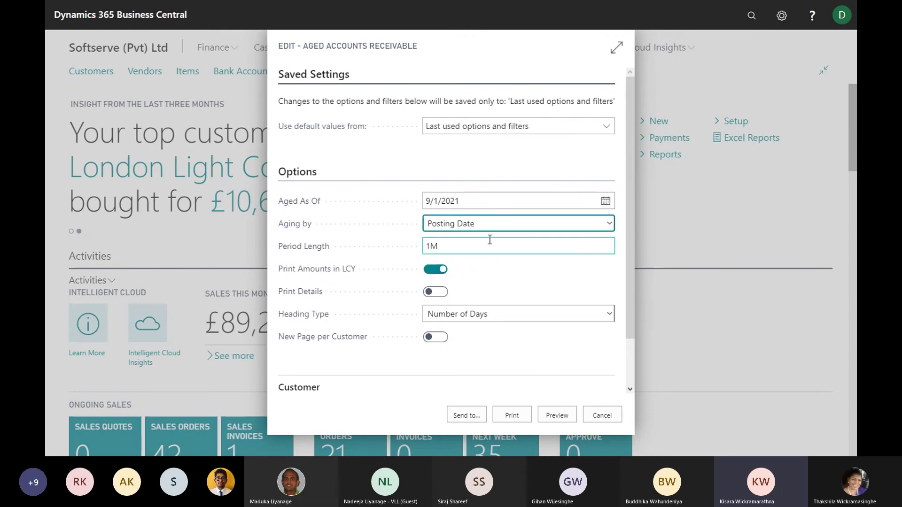
{"action": "left_click", "coordinate": [485, 226]}
{"action": "left_click", "coordinate": [488, 261]}
{"action": "scroll", "coordinate": [332, 269], "scroll_direction": "down", "scroll_amount": 2}
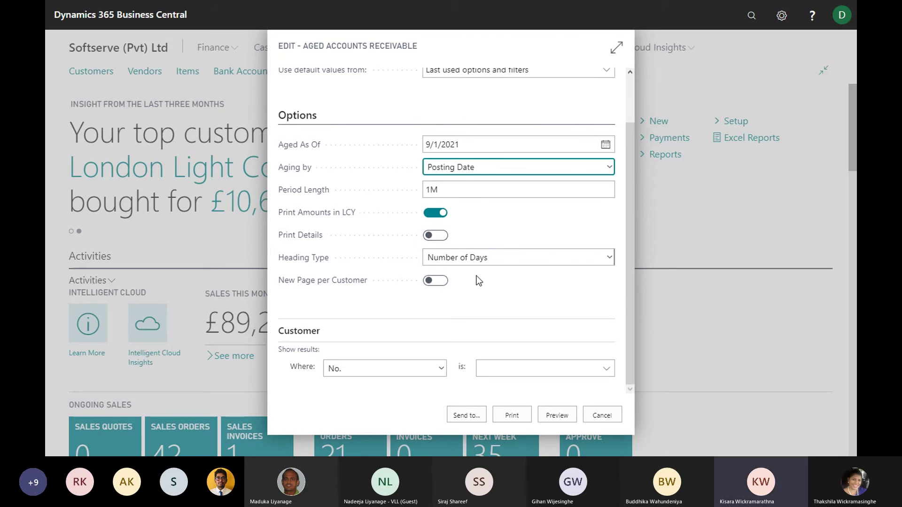
{"action": "left_click", "coordinate": [611, 256]}
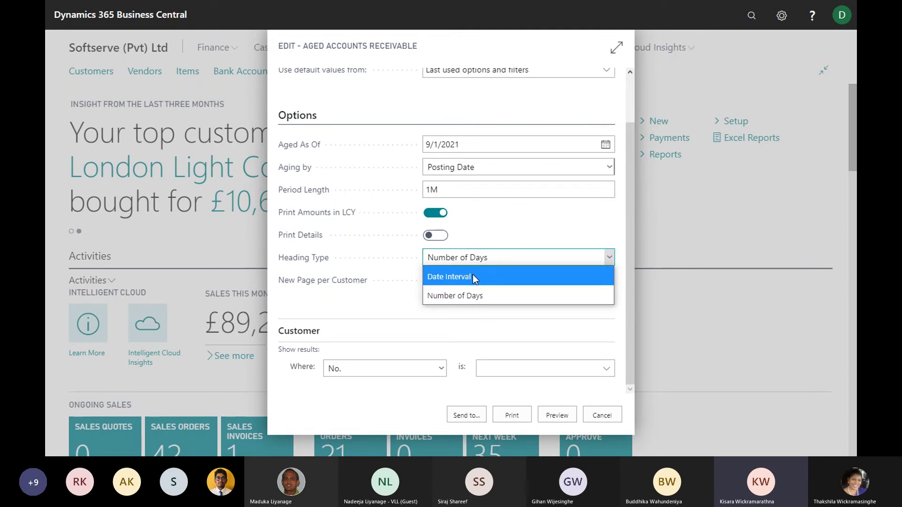
{"action": "left_click", "coordinate": [476, 297]}
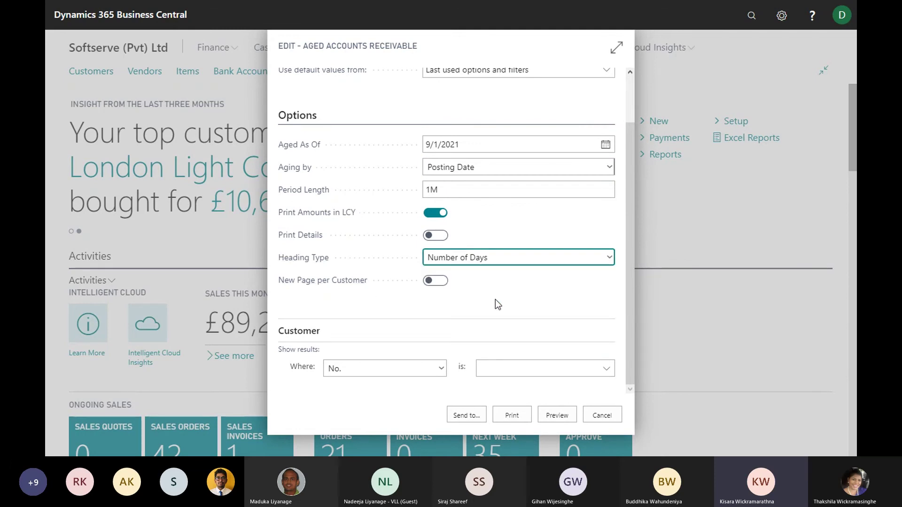
{"action": "left_click", "coordinate": [559, 416]}
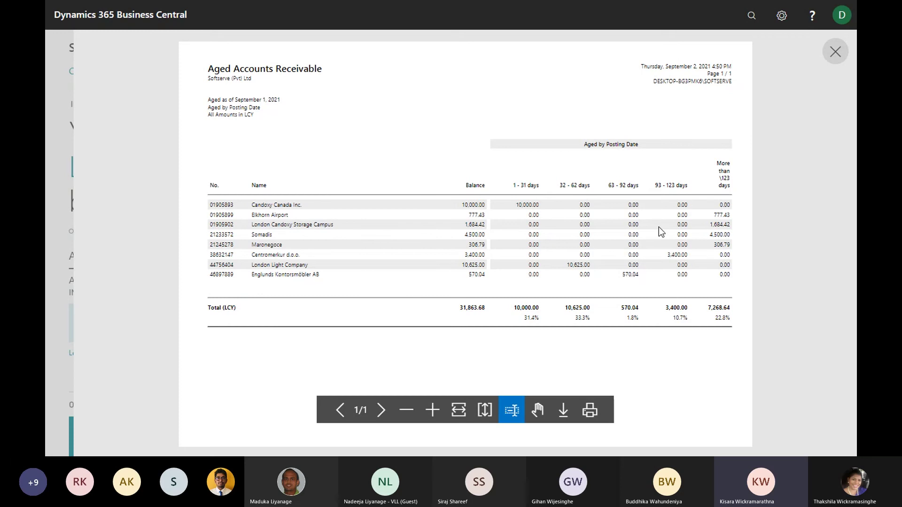
Scroll the summary preview: eight customers totalling 31,863.68 LCY
{"action": "scroll", "coordinate": [658, 230], "scroll_direction": "down", "scroll_amount": 1}
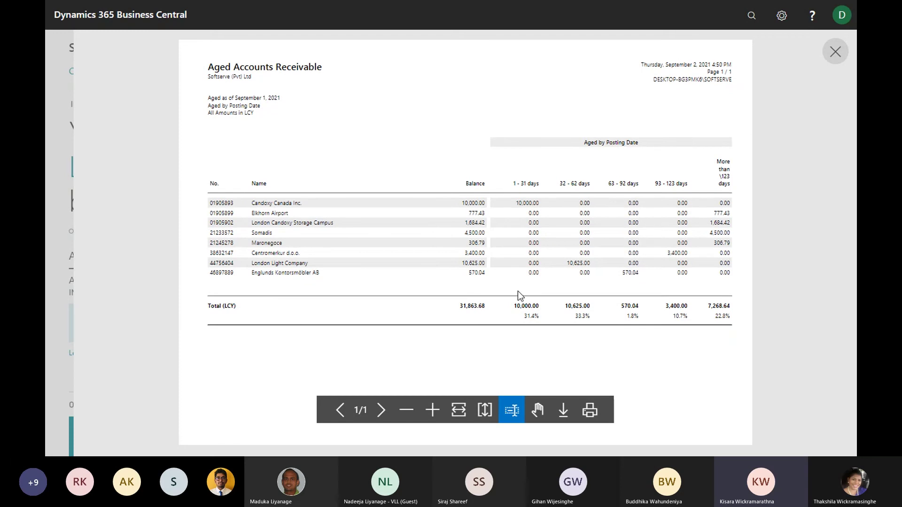
{"action": "scroll", "coordinate": [521, 295], "scroll_direction": "up", "scroll_amount": 1}
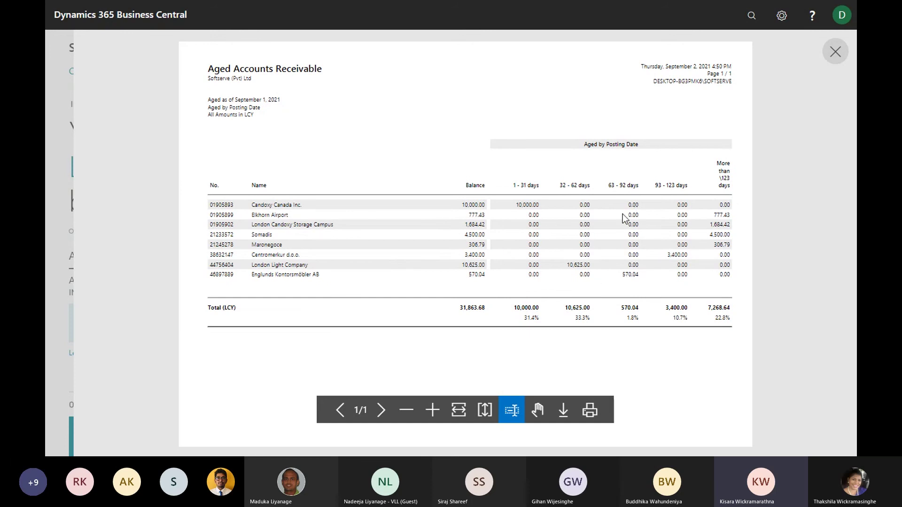
Close the preview, reopen Aged Accounts Receivable, turn Print Details on and preview it
{"action": "left_click", "coordinate": [829, 64]}
{"action": "left_click", "coordinate": [748, 18]}
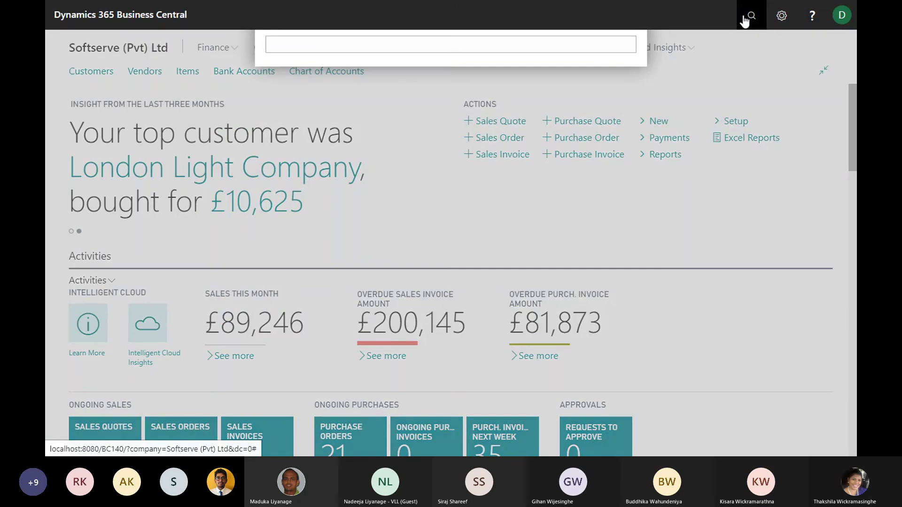
{"action": "type", "text": "agedac"}
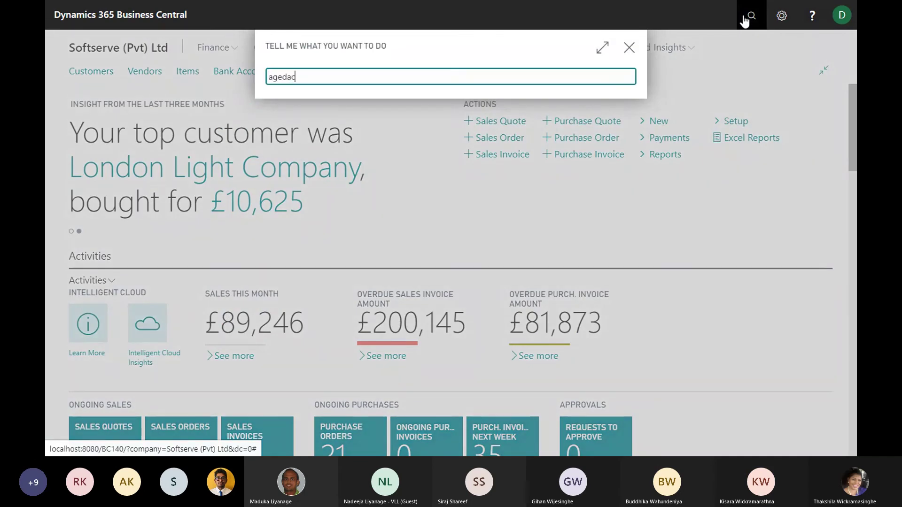
{"action": "key", "text": "BackSpace"}
{"action": "key", "text": "BackSpace"}
{"action": "type", "text": "c"}
{"action": "key", "text": "BackSpace"}
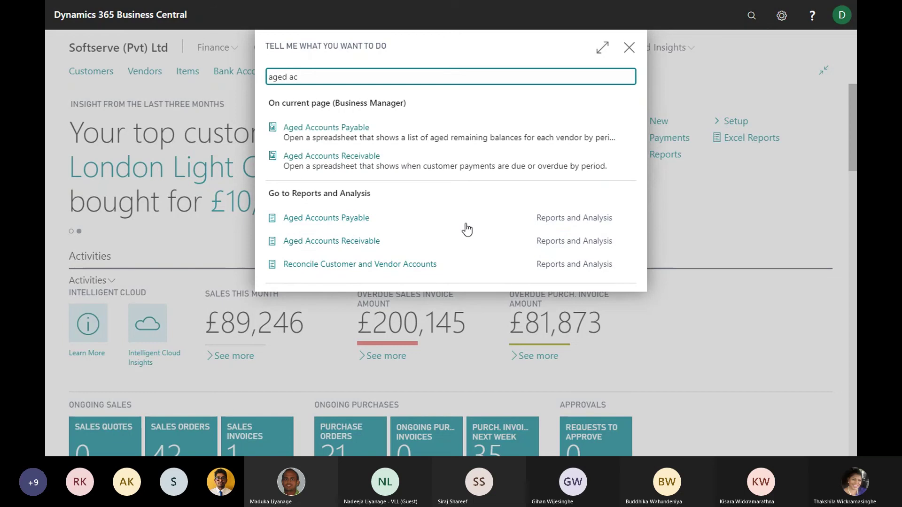
{"action": "left_click", "coordinate": [381, 243]}
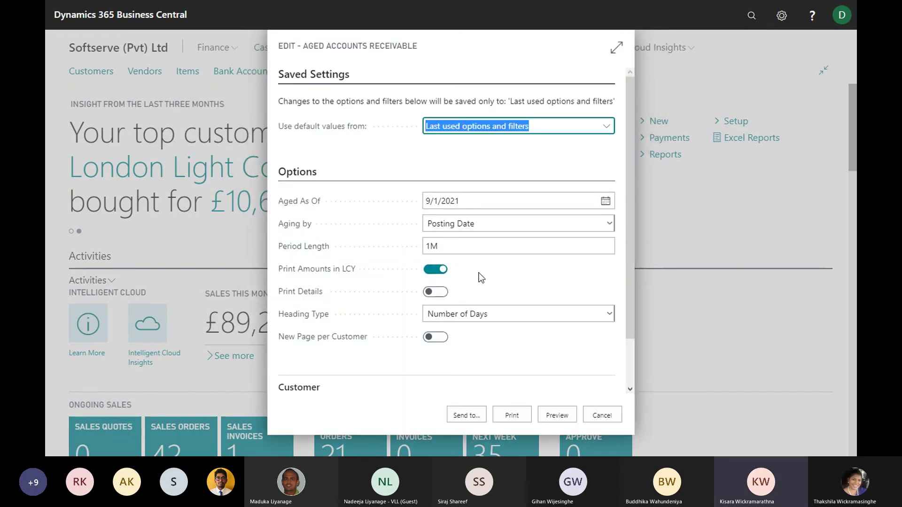
{"action": "scroll", "coordinate": [378, 288], "scroll_direction": "down", "scroll_amount": 3}
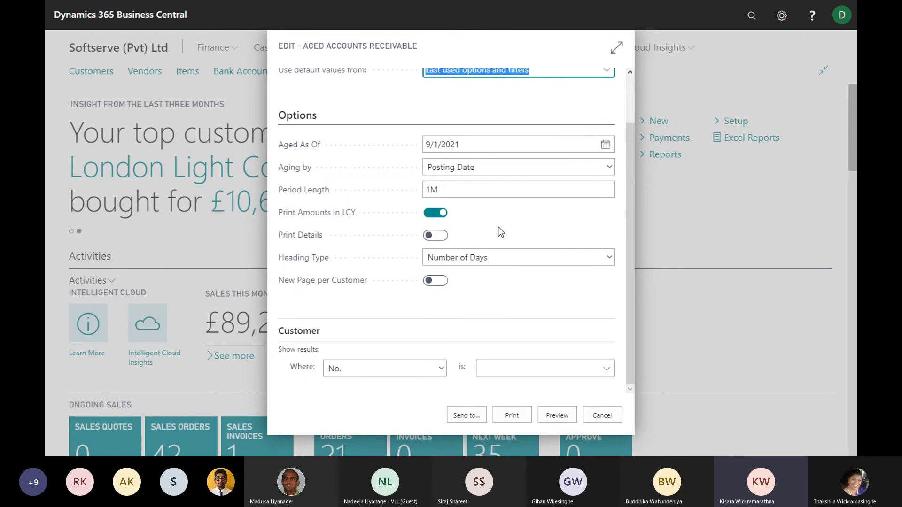
{"action": "left_click", "coordinate": [436, 237]}
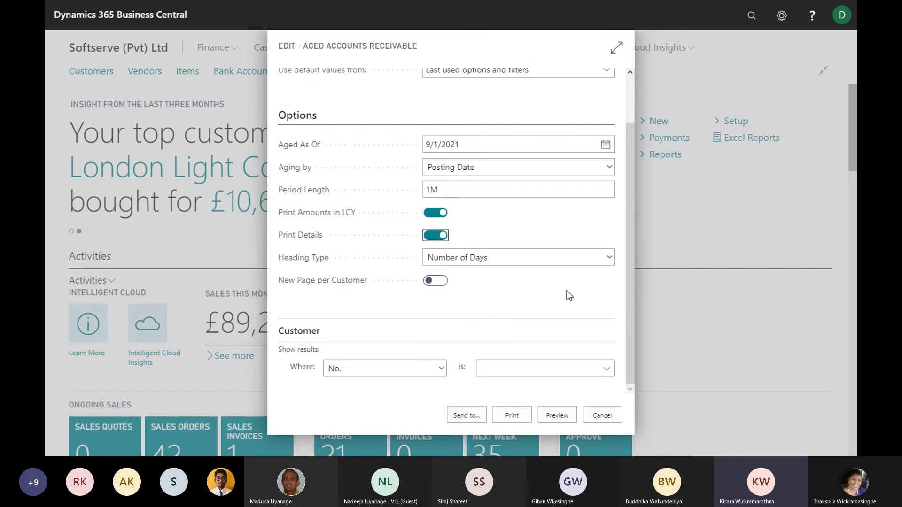
{"action": "left_click", "coordinate": [562, 415]}
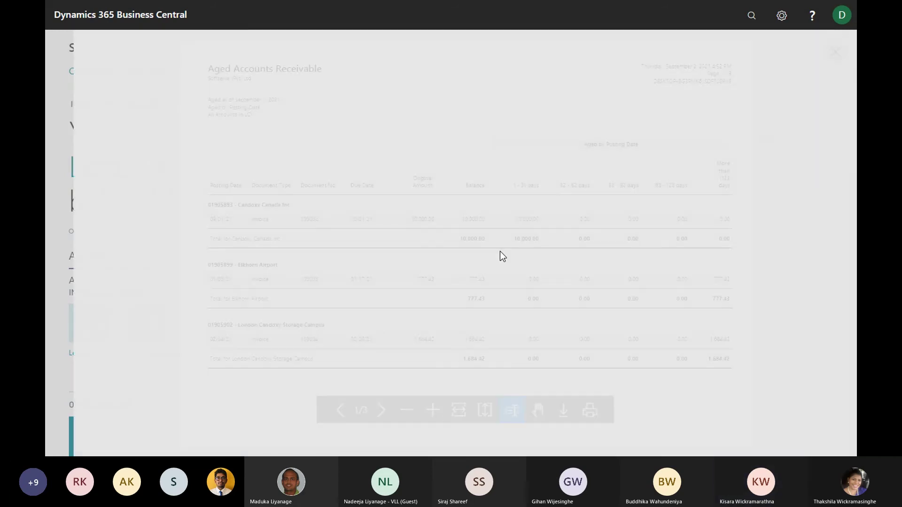
Scroll through the three-page detailed aging preview, then close it
{"action": "scroll", "coordinate": [486, 224], "scroll_direction": "down", "scroll_amount": 1}
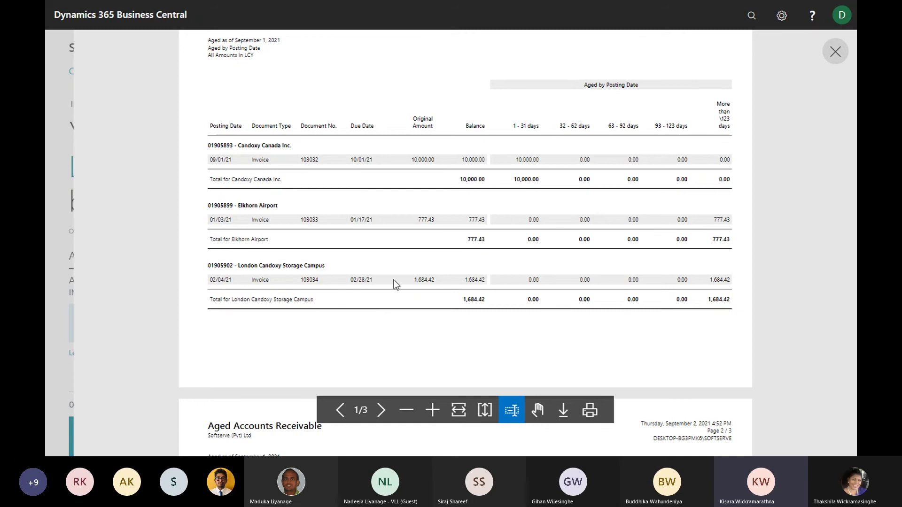
{"action": "scroll", "coordinate": [410, 275], "scroll_direction": "down", "scroll_amount": 5}
{"action": "scroll", "coordinate": [407, 274], "scroll_direction": "up", "scroll_amount": 6}
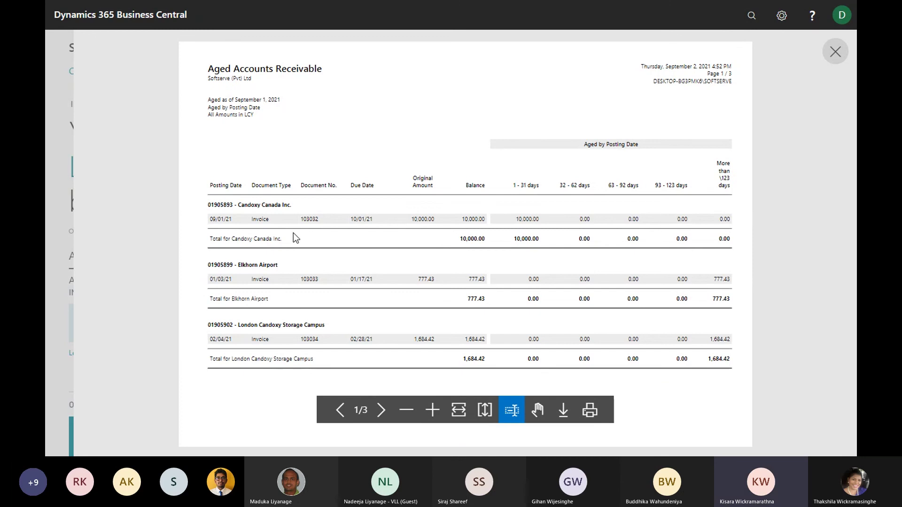
{"action": "left_click", "coordinate": [831, 51]}
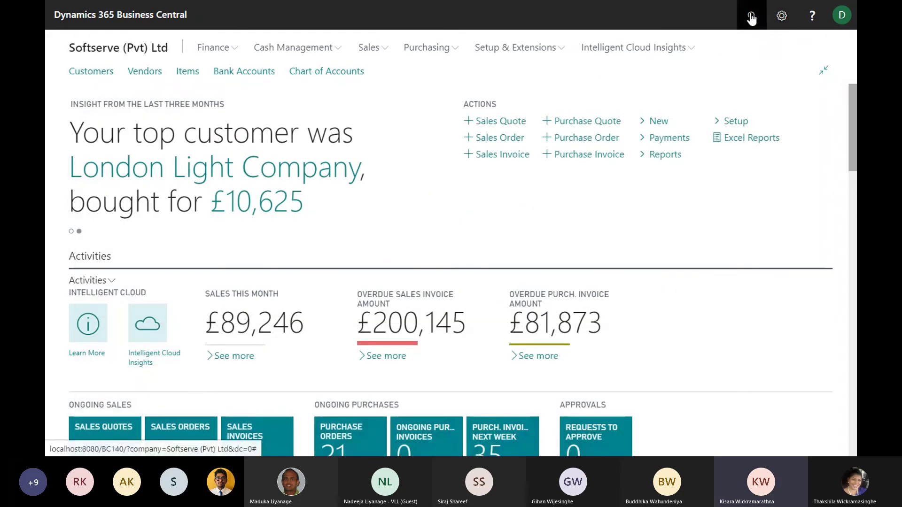
Reopen Aged Accounts Receivable with New Page per Customer turned on and preview it
{"action": "left_click", "coordinate": [748, 18]}
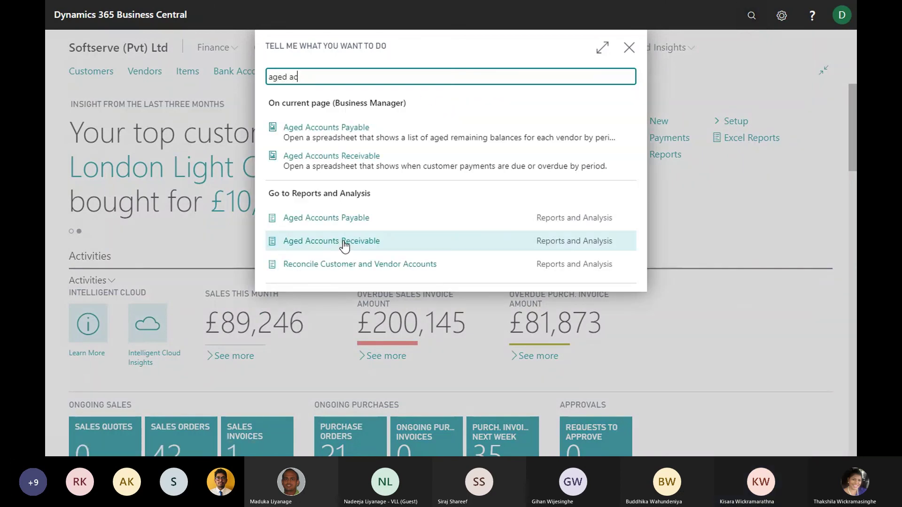
{"action": "left_click", "coordinate": [345, 245]}
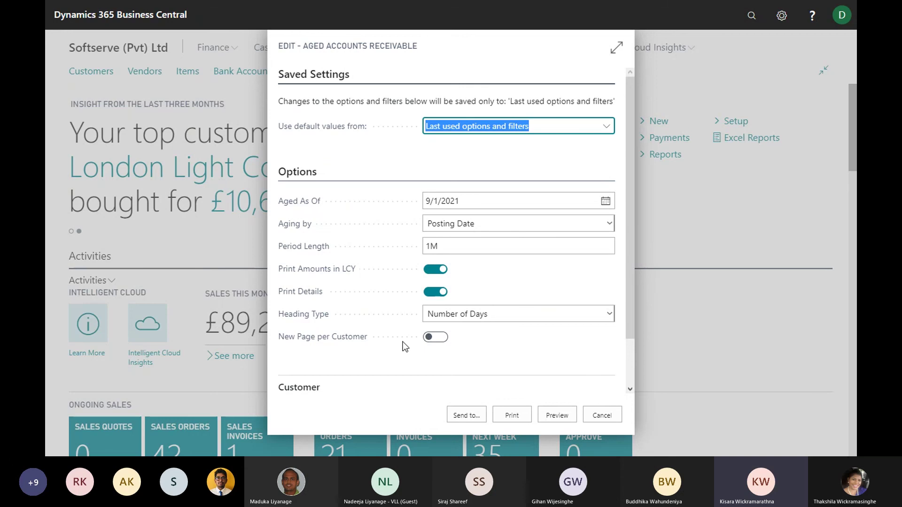
{"action": "left_click", "coordinate": [435, 340]}
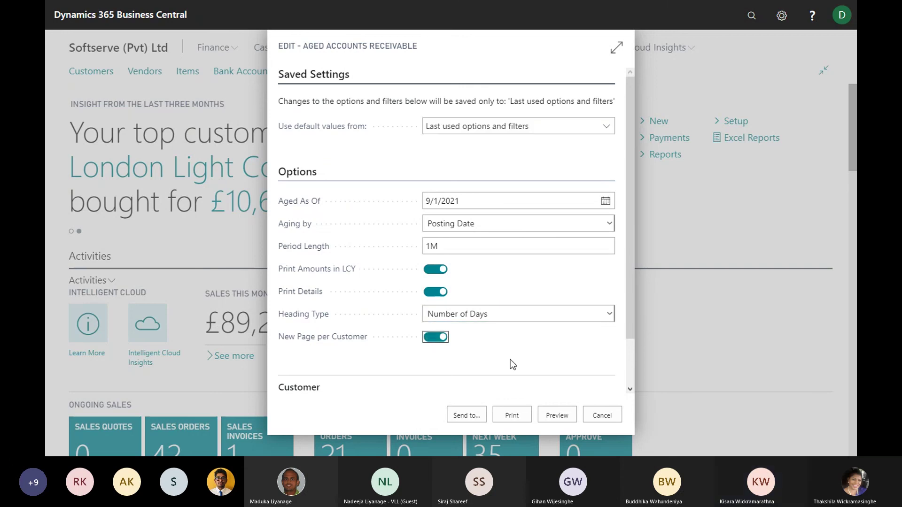
{"action": "left_click", "coordinate": [557, 415]}
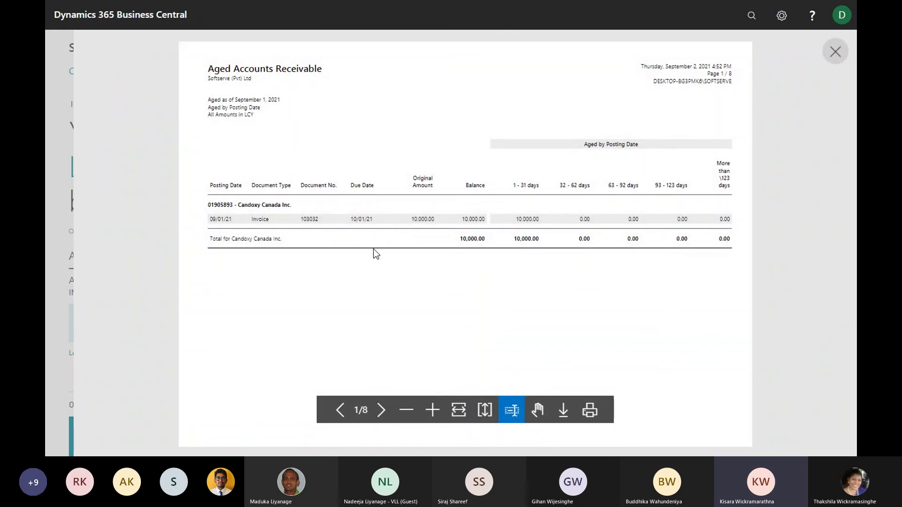
Scroll through the eight-page per-customer preview, then close it
{"action": "scroll", "coordinate": [270, 196], "scroll_direction": "down", "scroll_amount": 2}
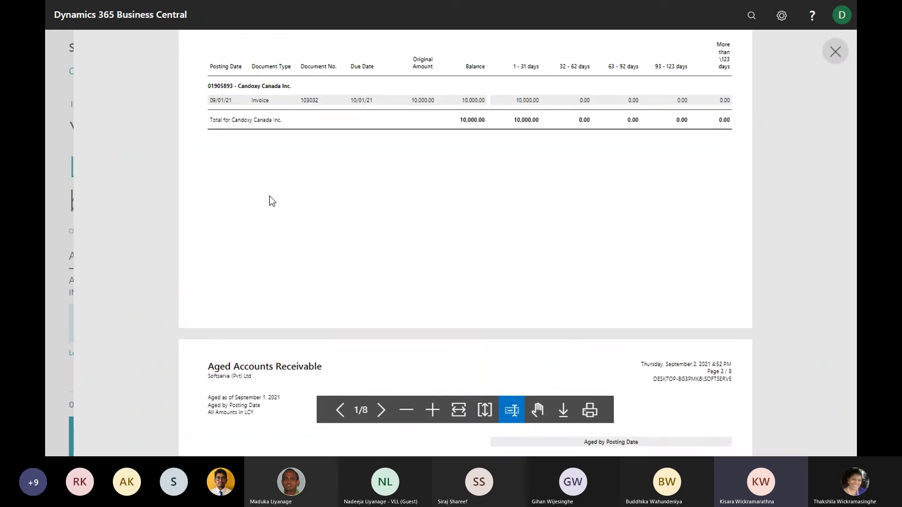
{"action": "scroll", "coordinate": [269, 196], "scroll_direction": "up", "scroll_amount": 2}
{"action": "scroll", "coordinate": [270, 168], "scroll_direction": "down", "scroll_amount": 6}
{"action": "scroll", "coordinate": [299, 247], "scroll_direction": "up", "scroll_amount": 3}
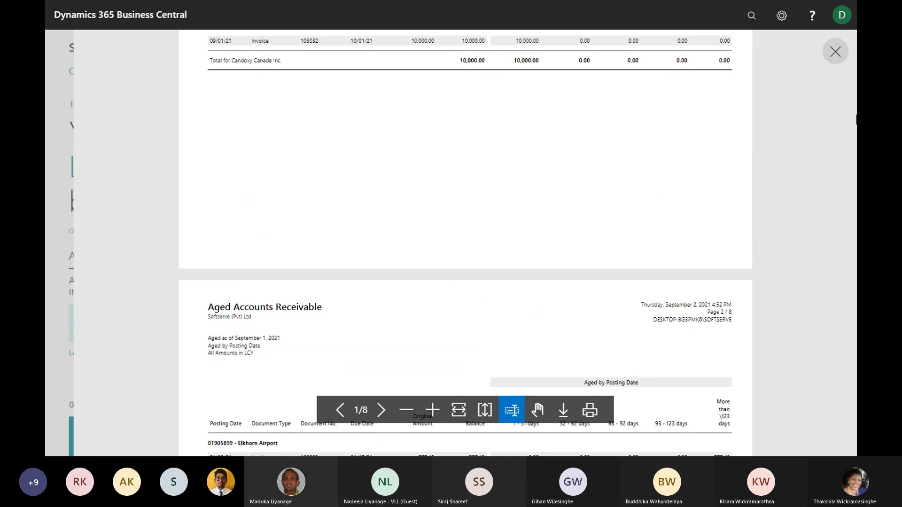
{"action": "left_click", "coordinate": [836, 51]}
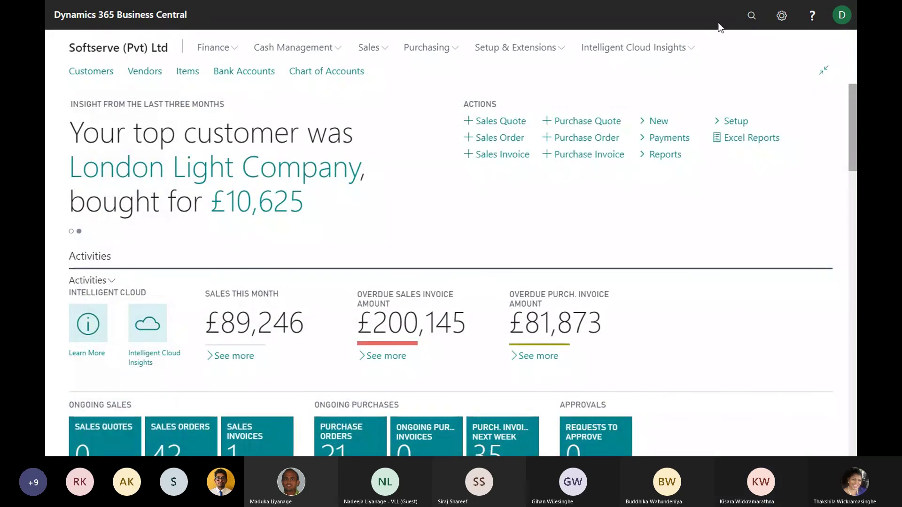
Search 'customer de' and preview the Customer Detailed Aging report as of 9/1/2021
{"action": "left_click", "coordinate": [753, 17]}
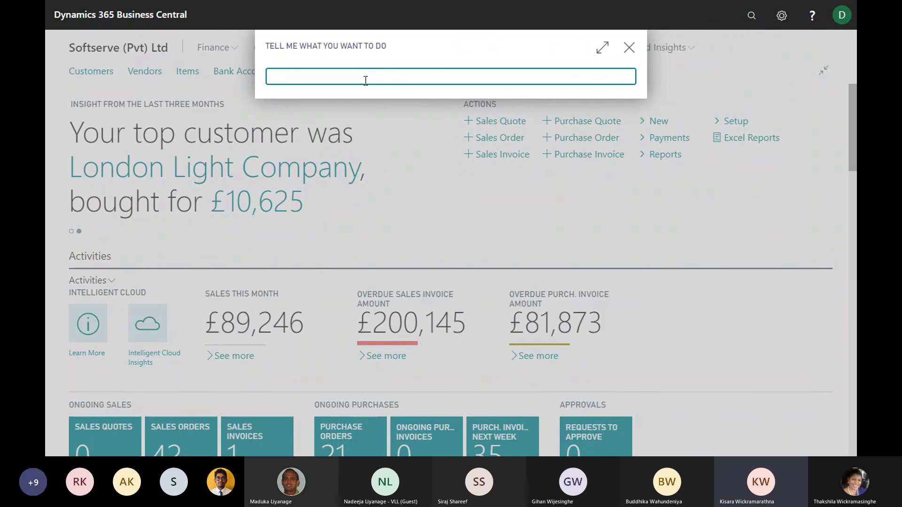
{"action": "type", "text": "customer de"}
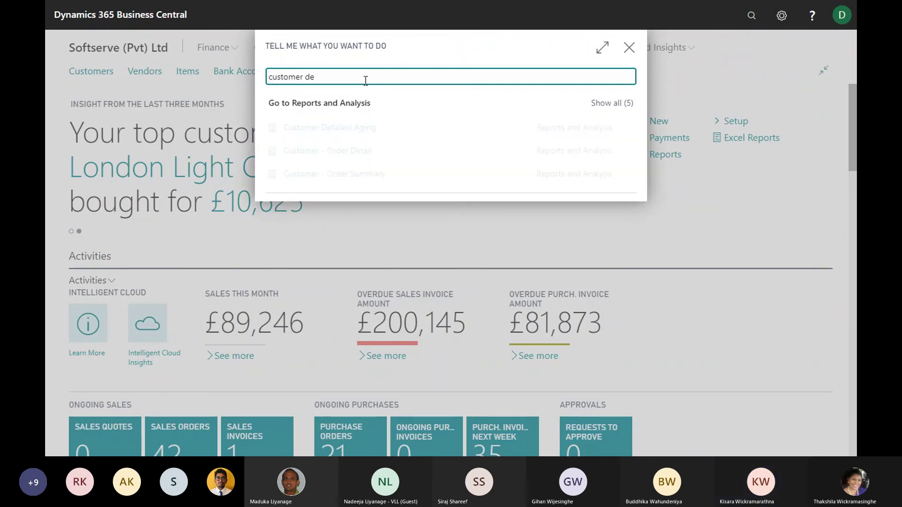
{"action": "key", "text": "Down"}
{"action": "key", "text": "Return"}
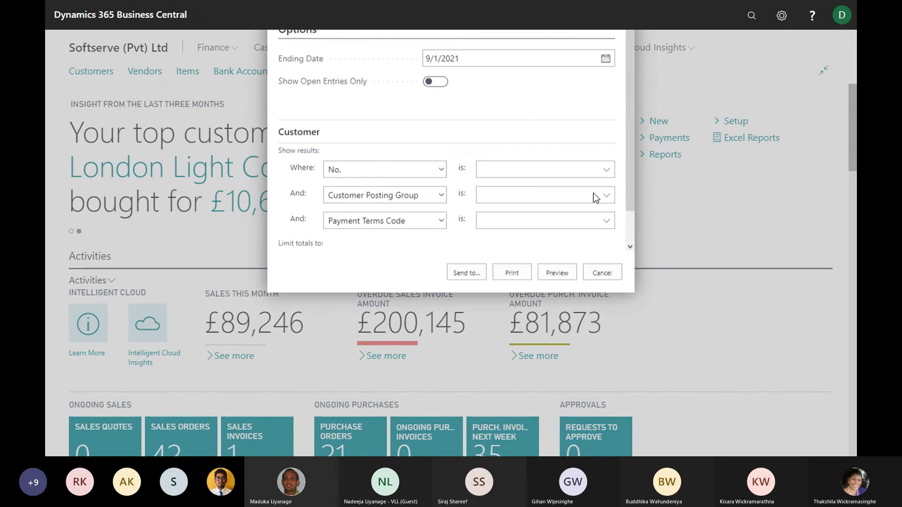
{"action": "scroll", "coordinate": [523, 262], "scroll_direction": "down", "scroll_amount": 1}
{"action": "scroll", "coordinate": [525, 261], "scroll_direction": "up", "scroll_amount": 1}
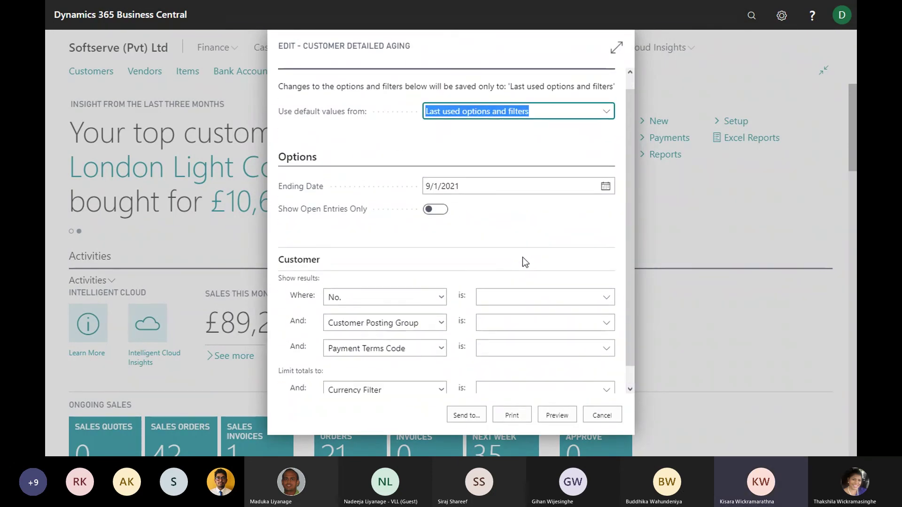
{"action": "scroll", "coordinate": [524, 262], "scroll_direction": "down", "scroll_amount": 1}
{"action": "left_click", "coordinate": [557, 415]}
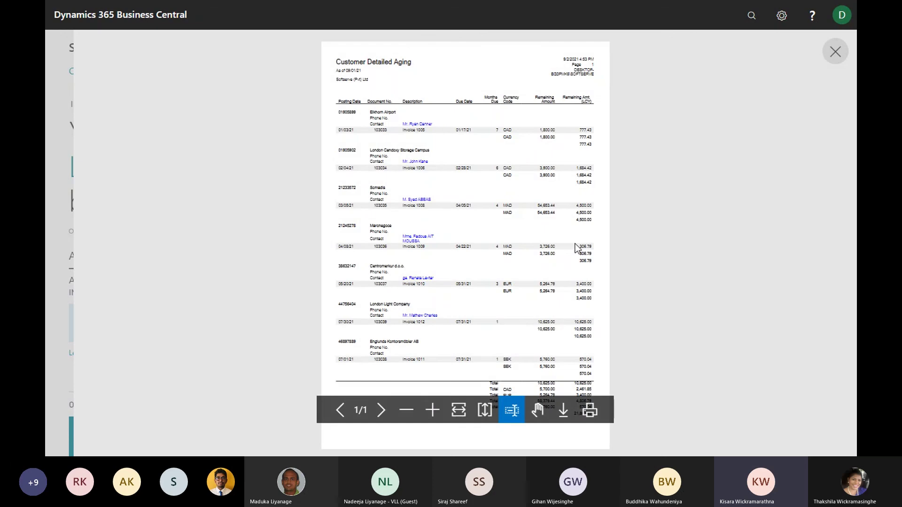
Zoom into the one-page preview totalling 21,863.68 LCY, scroll it, then close it
{"action": "left_click", "coordinate": [432, 410]}
{"action": "scroll", "coordinate": [494, 199], "scroll_direction": "up", "scroll_amount": 3}
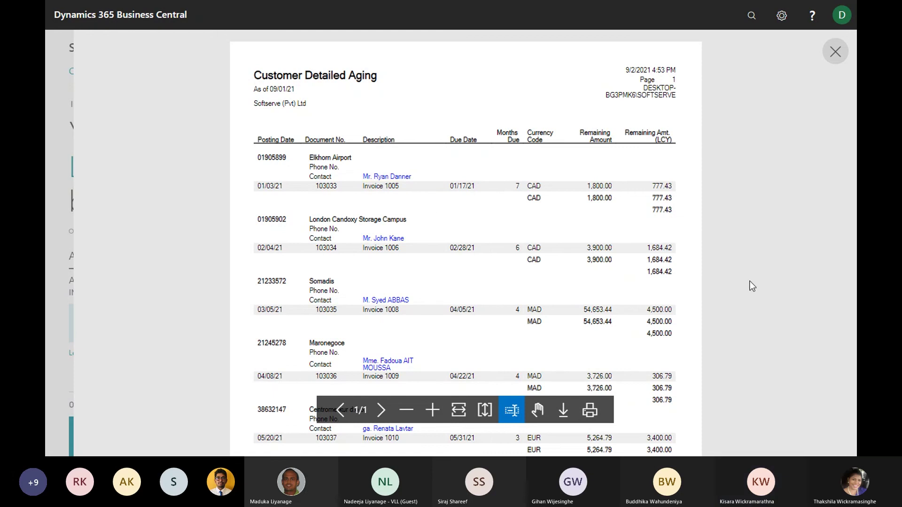
{"action": "scroll", "coordinate": [602, 233], "scroll_direction": "down", "scroll_amount": 5}
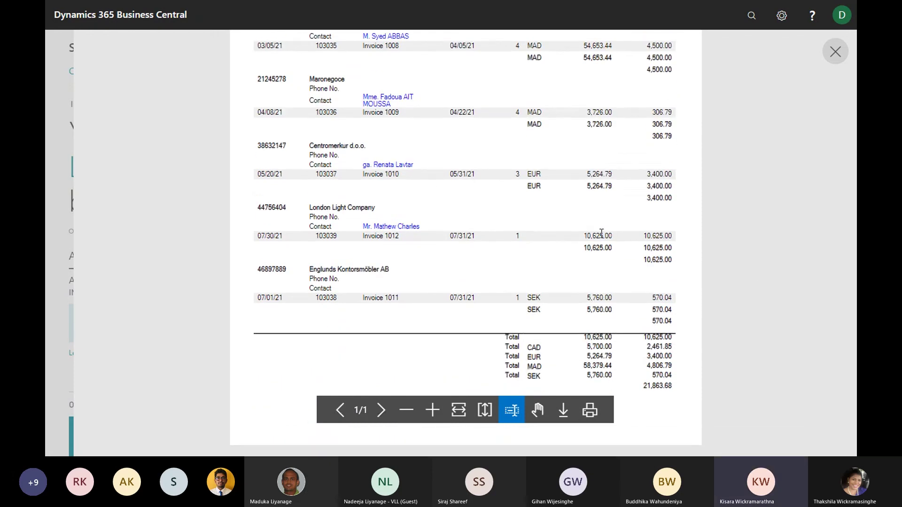
{"action": "scroll", "coordinate": [601, 233], "scroll_direction": "up", "scroll_amount": 5}
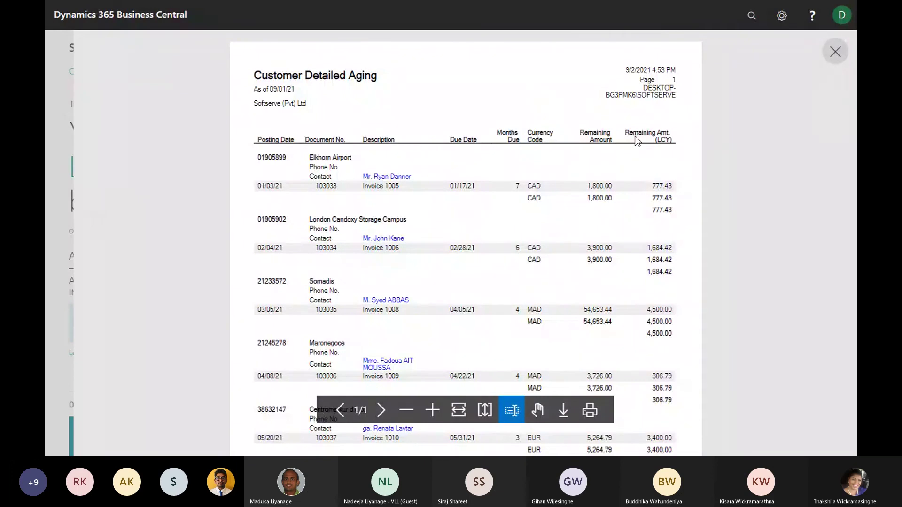
{"action": "left_click", "coordinate": [839, 49]}
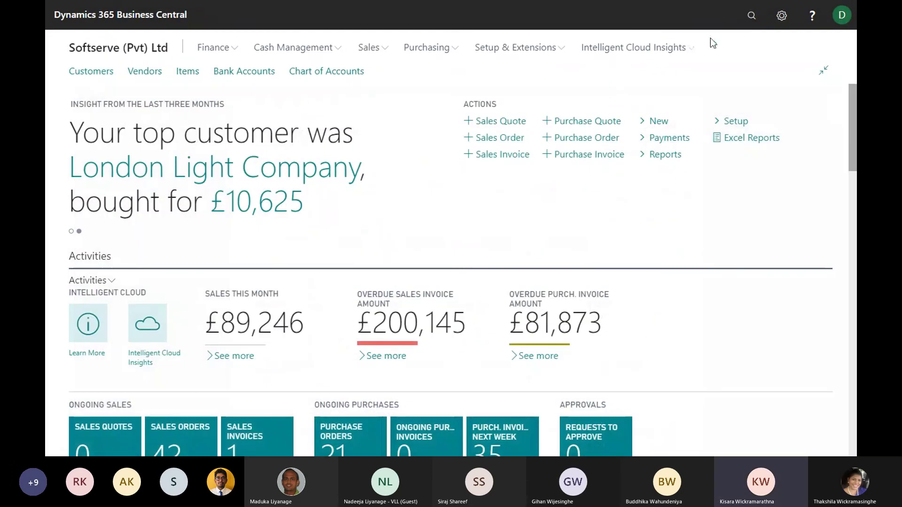
Search 'customer/i' and preview the Customer/Item Sales report
{"action": "left_click", "coordinate": [751, 16]}
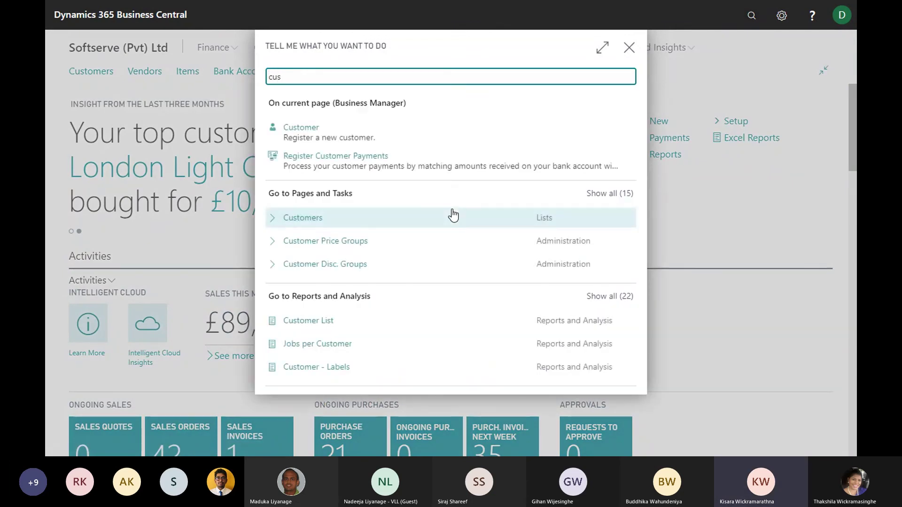
{"action": "type", "text": "customer"}
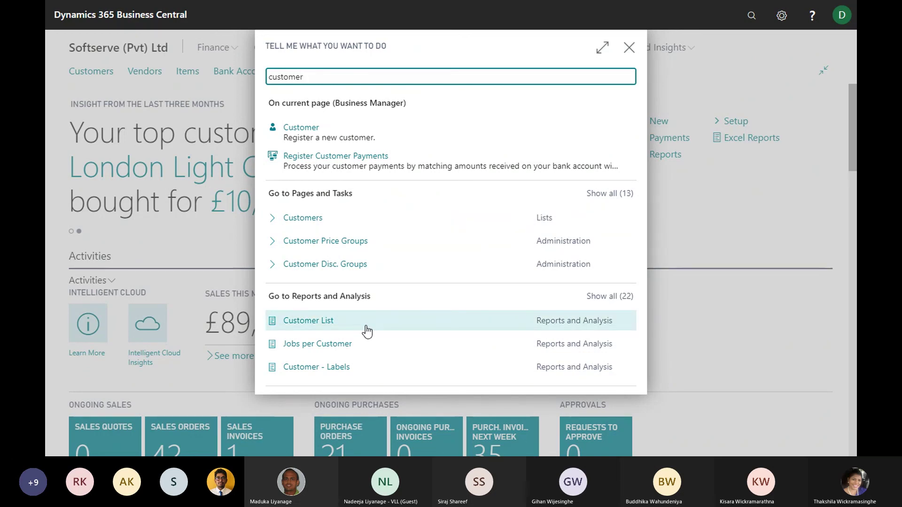
{"action": "type", "text": "/i"}
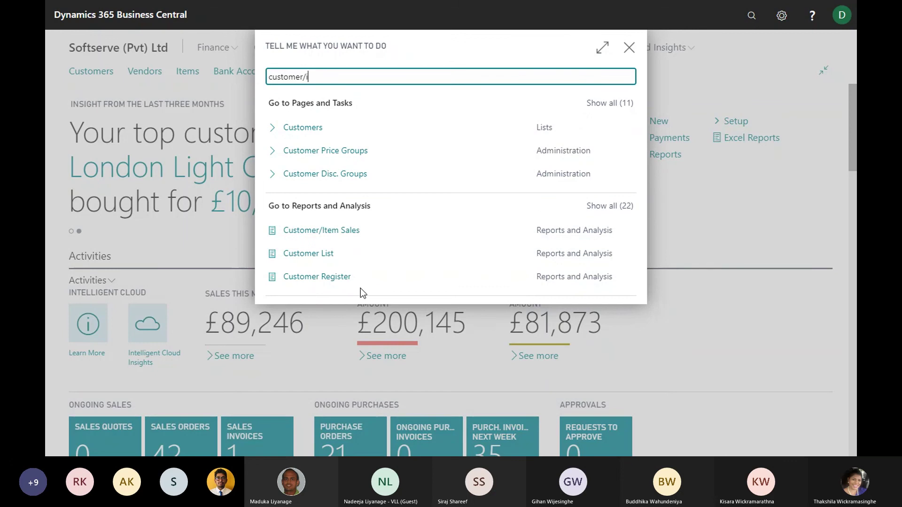
{"action": "left_click", "coordinate": [337, 239]}
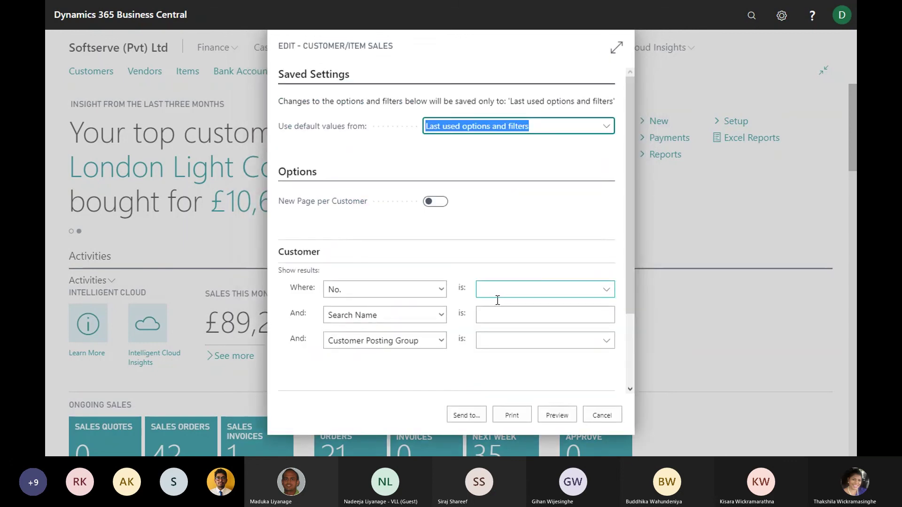
{"action": "left_click", "coordinate": [565, 415]}
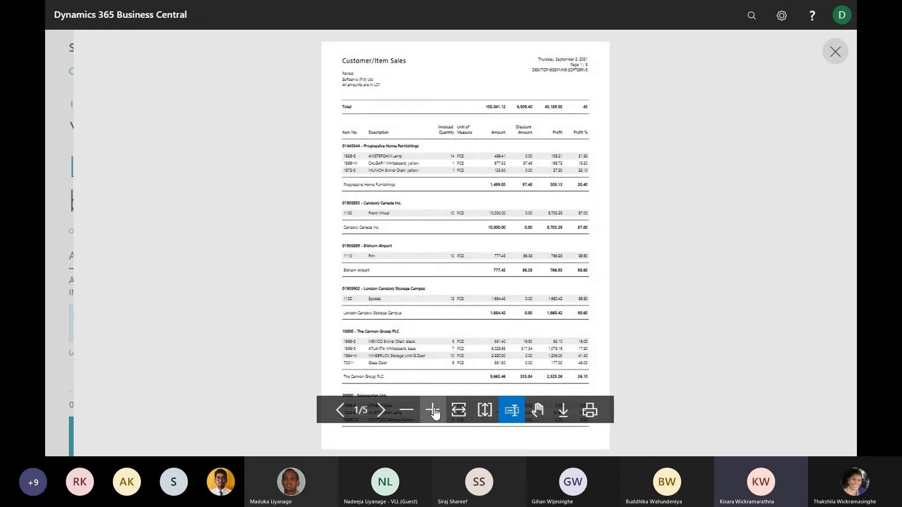
Zoom in and scroll page 1's item sales, discounts and profit, then close the viewer
{"action": "left_click", "coordinate": [431, 410]}
{"action": "left_click", "coordinate": [433, 411]}
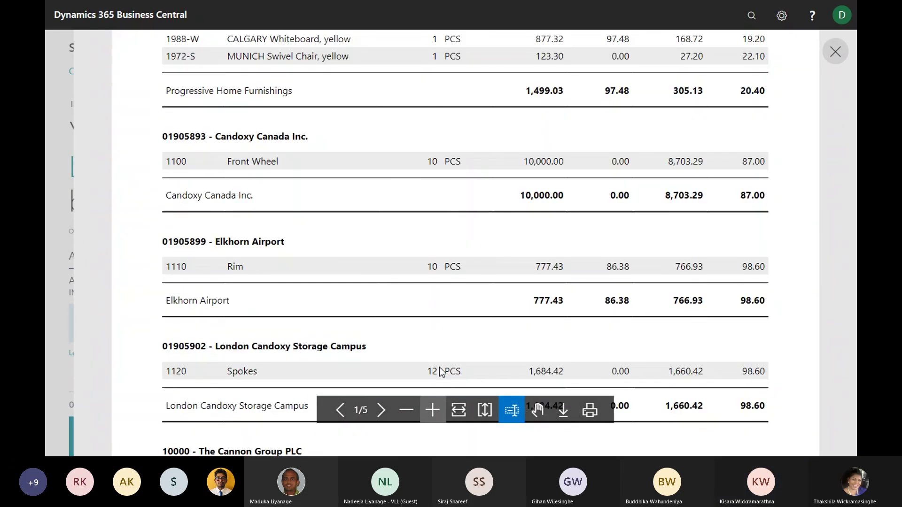
{"action": "scroll", "coordinate": [487, 301], "scroll_direction": "up", "scroll_amount": 5}
{"action": "scroll", "coordinate": [487, 299], "scroll_direction": "down", "scroll_amount": 2}
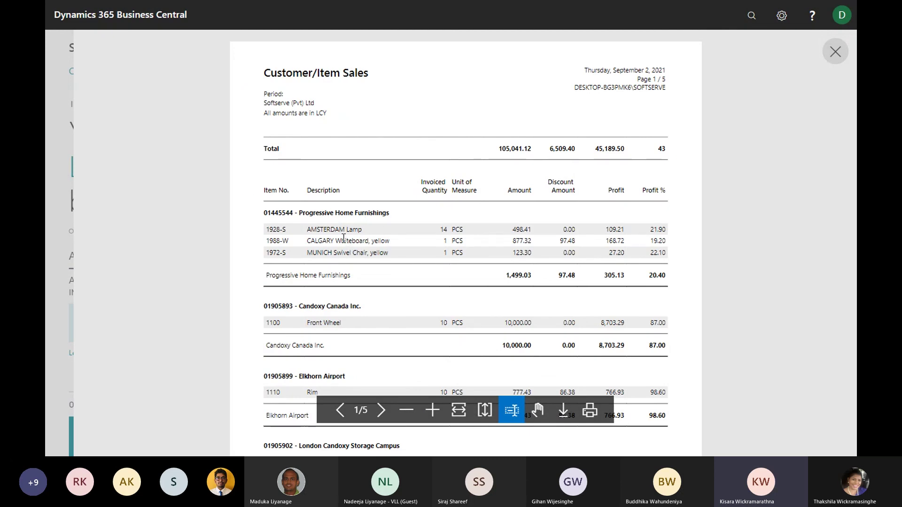
{"action": "scroll", "coordinate": [346, 257], "scroll_direction": "down", "scroll_amount": 1}
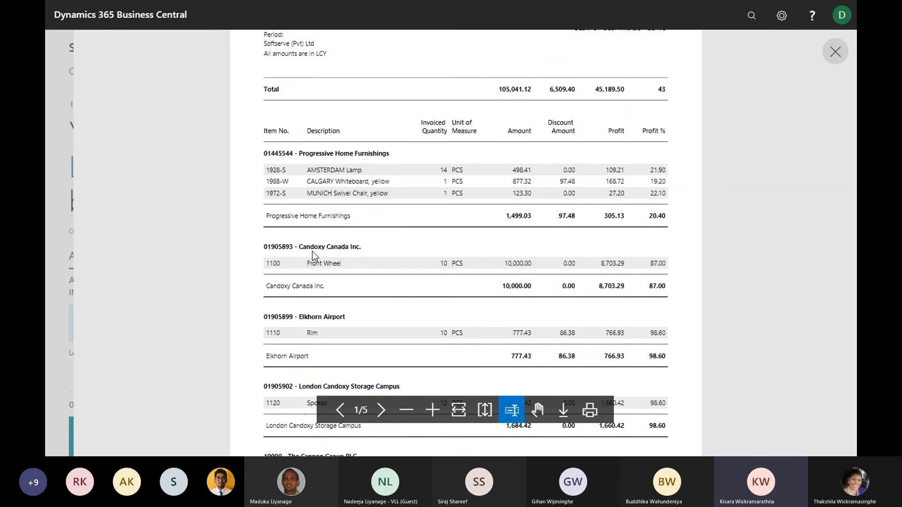
{"action": "scroll", "coordinate": [333, 263], "scroll_direction": "down", "scroll_amount": 1}
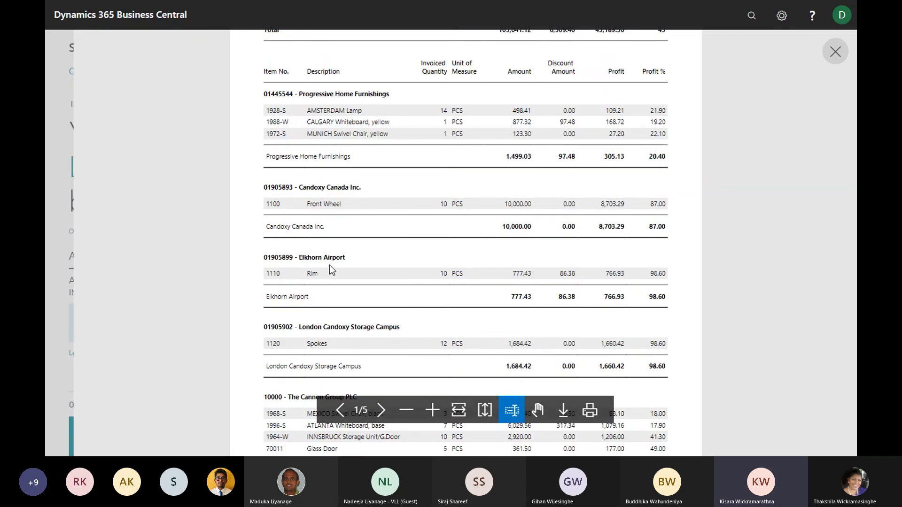
{"action": "scroll", "coordinate": [327, 259], "scroll_direction": "down", "scroll_amount": 1}
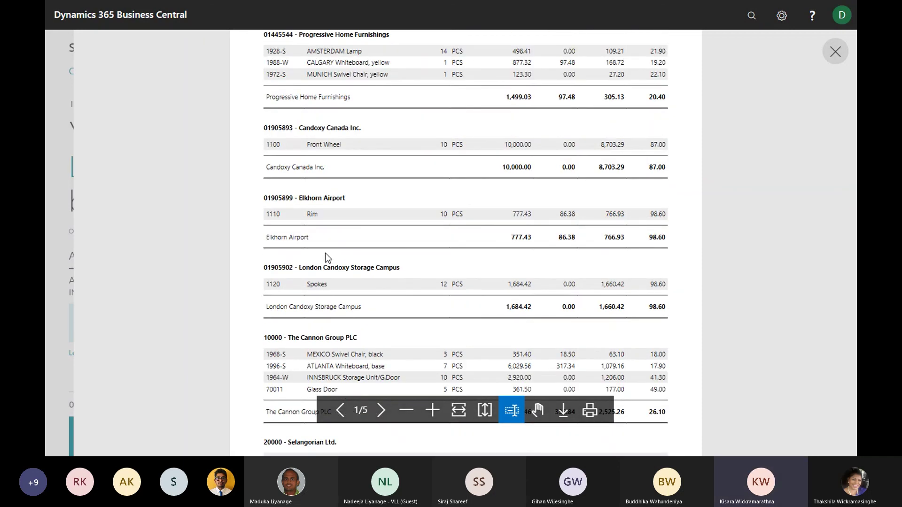
{"action": "scroll", "coordinate": [329, 263], "scroll_direction": "down", "scroll_amount": 1}
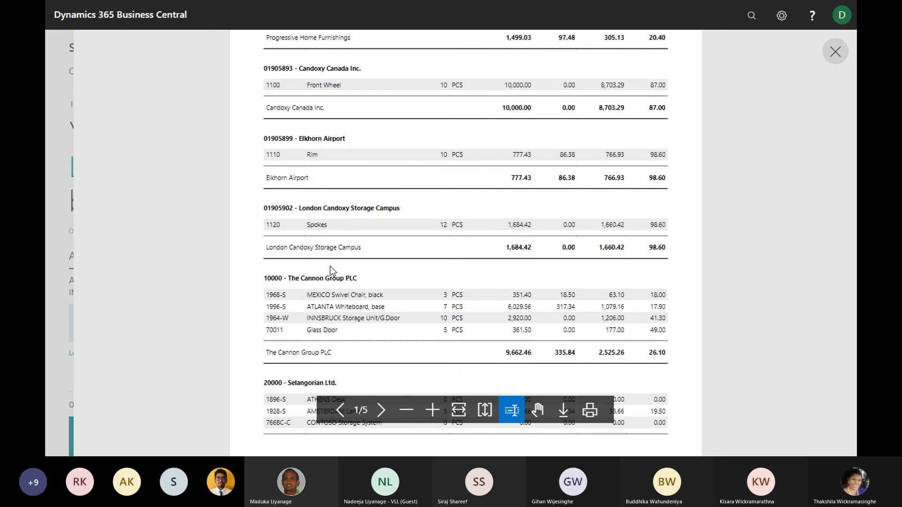
{"action": "scroll", "coordinate": [332, 271], "scroll_direction": "up", "scroll_amount": 4}
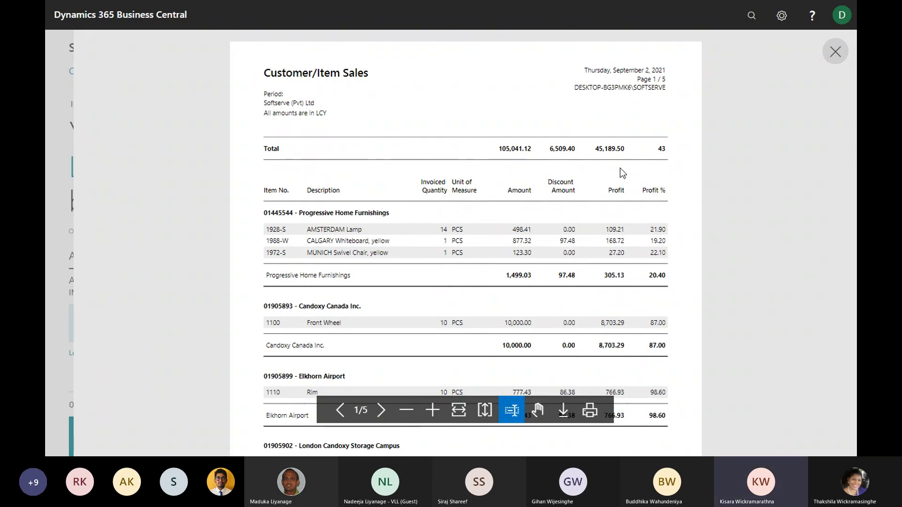
{"action": "left_click", "coordinate": [836, 60]}
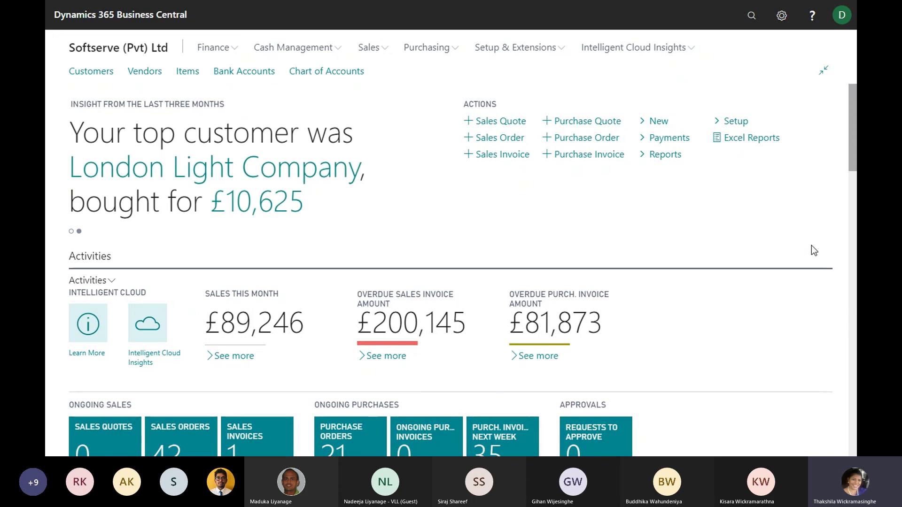
{"action": "key", "text": "super"}
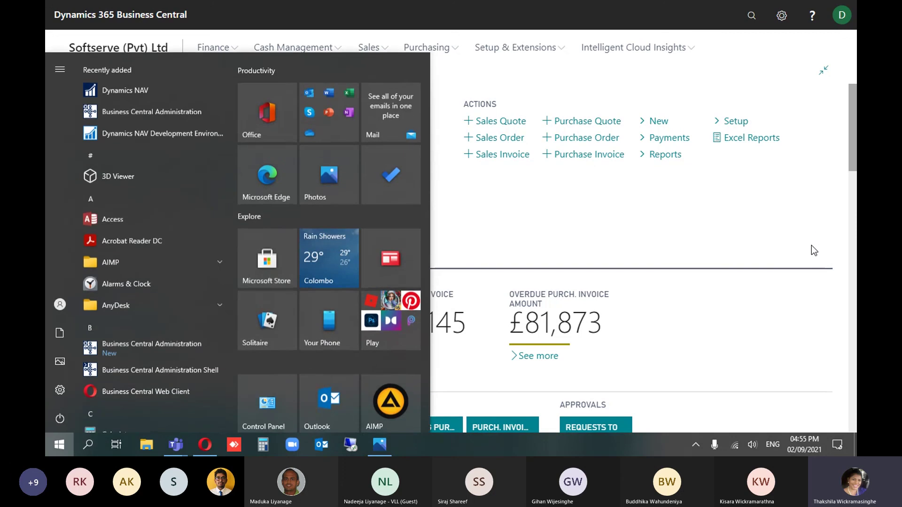
{"action": "key", "text": "super"}
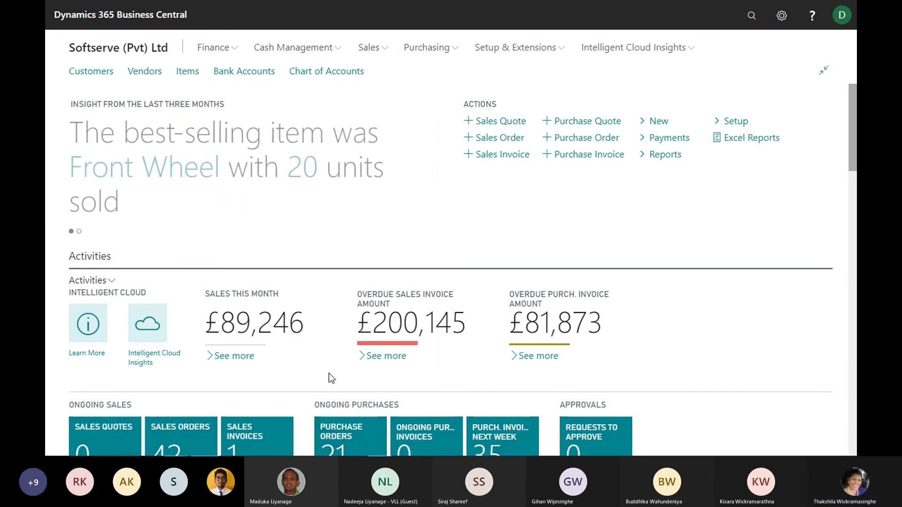
{"action": "key", "text": "alt+Tab"}
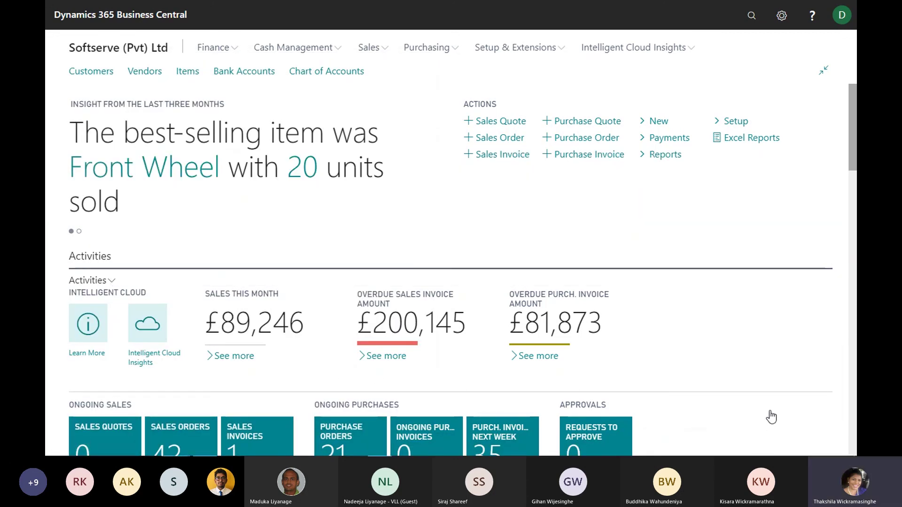